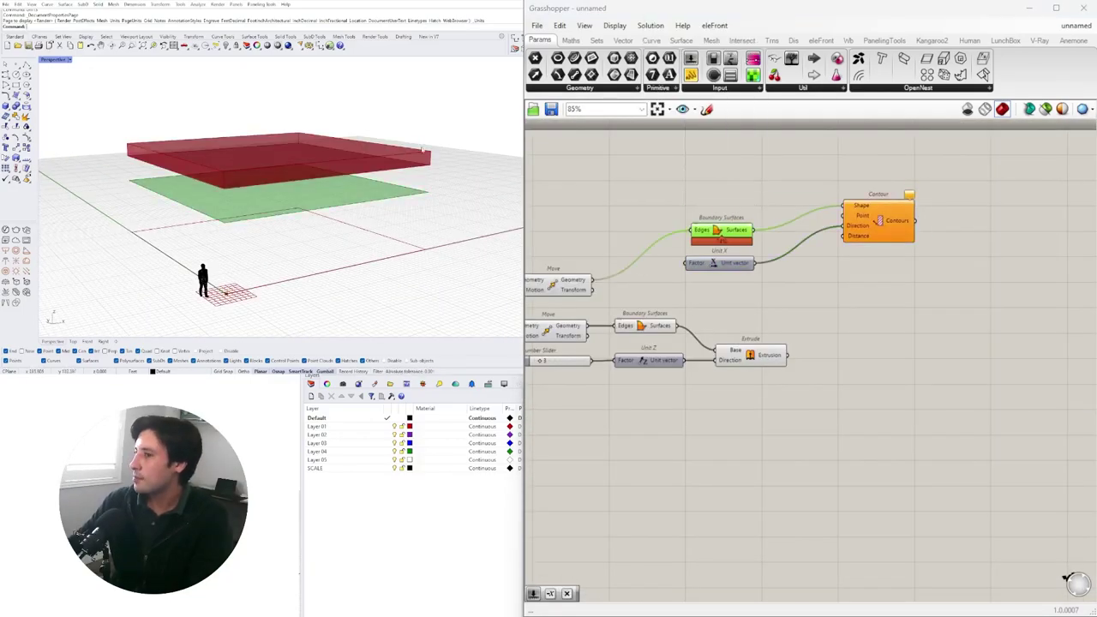
left_click(720, 88)
left_click(759, 149)
left_click(795, 211)
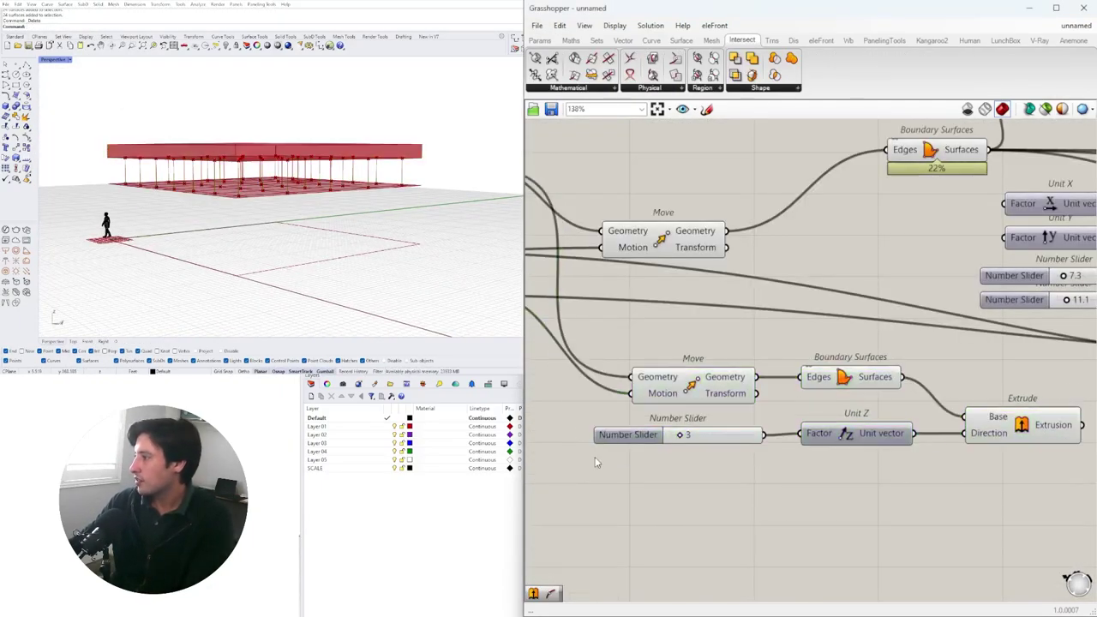
right_click(607, 435)
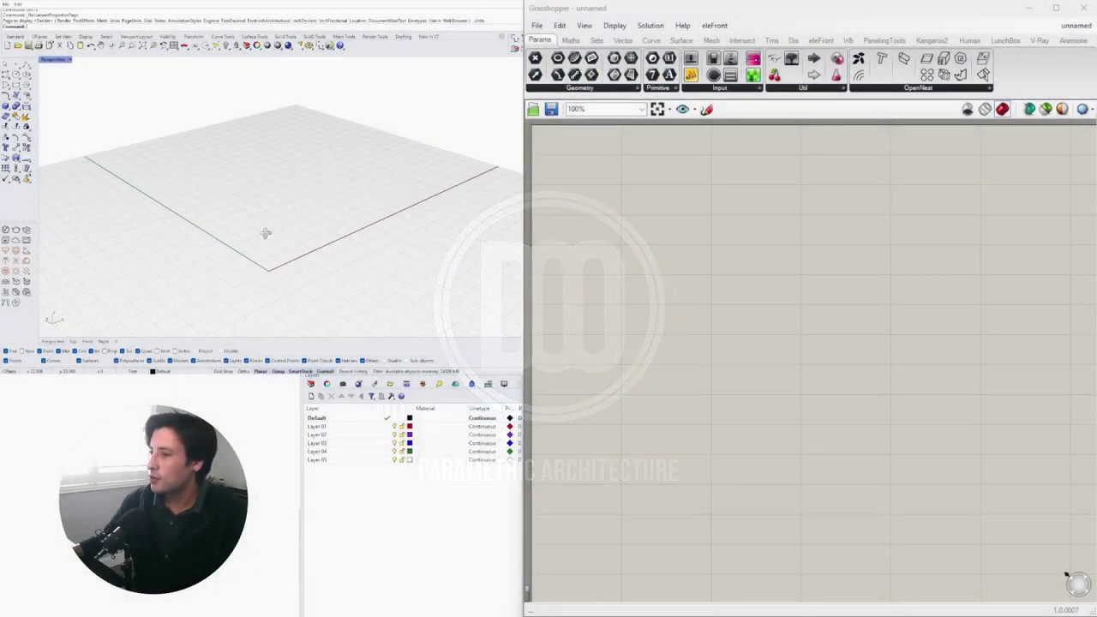
Insert the Z_SCALE MODEL1 file as a block instance with its insertion point at 0
right_click_drag(266, 232, 272, 238)
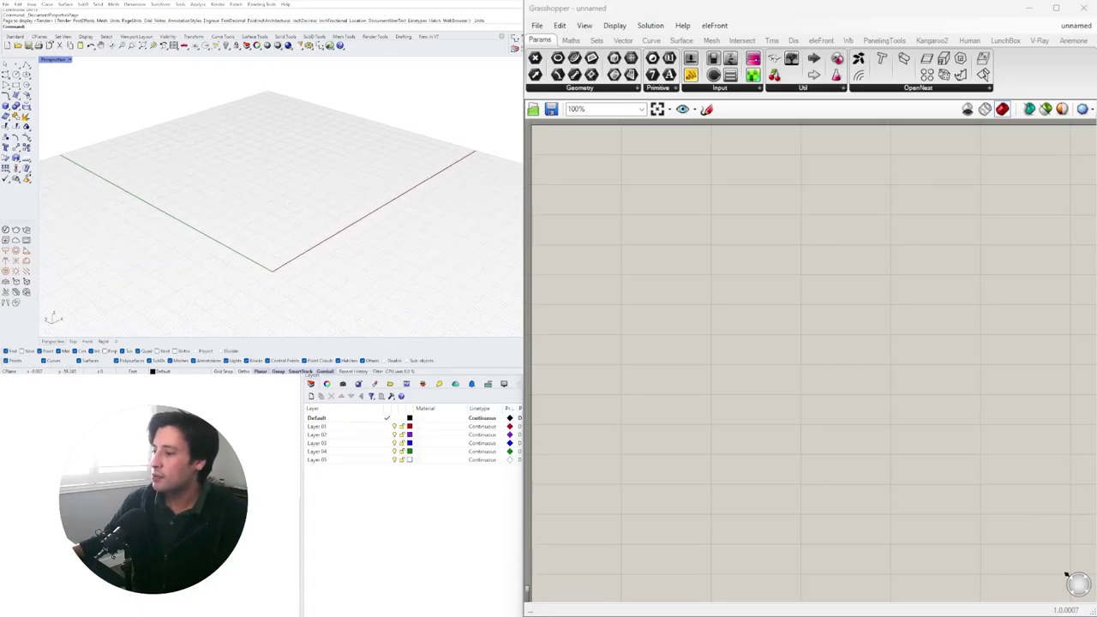
mouse_move(427, 373)
left_click(439, 338)
left_click_drag(431, 78, 1095, 154)
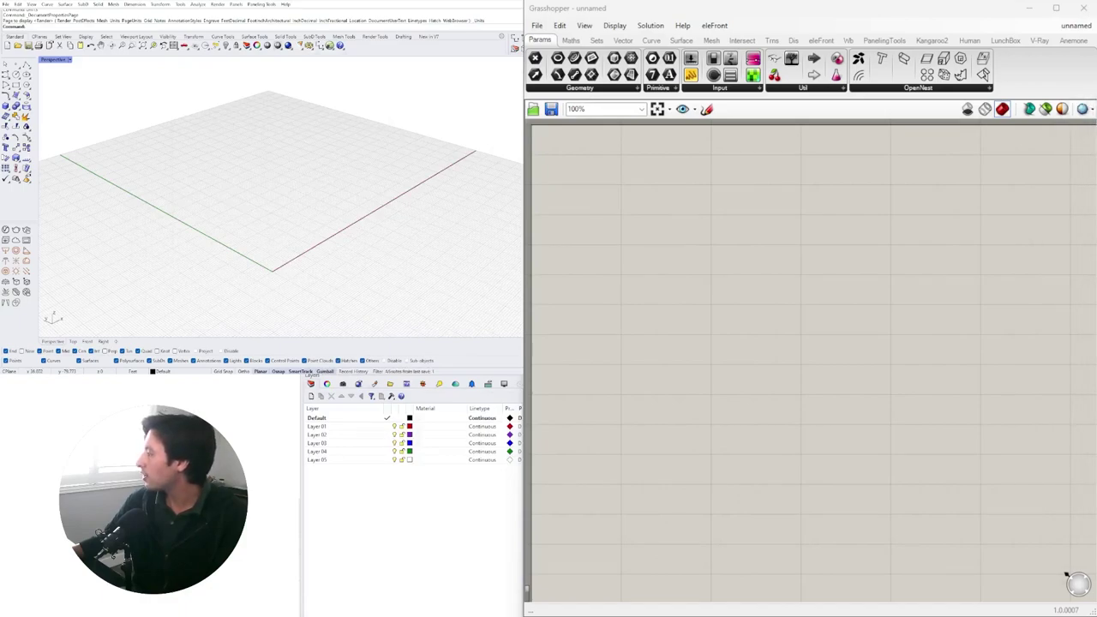
left_click_drag(307, 189, 305, 187)
left_click(327, 179)
left_click(338, 206)
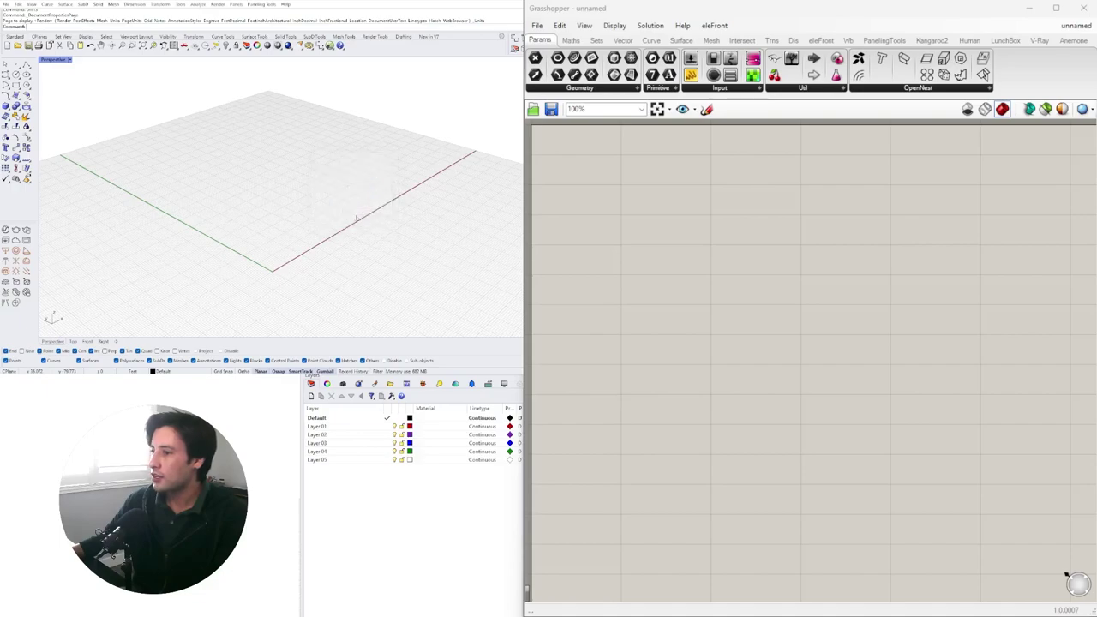
left_click(329, 270)
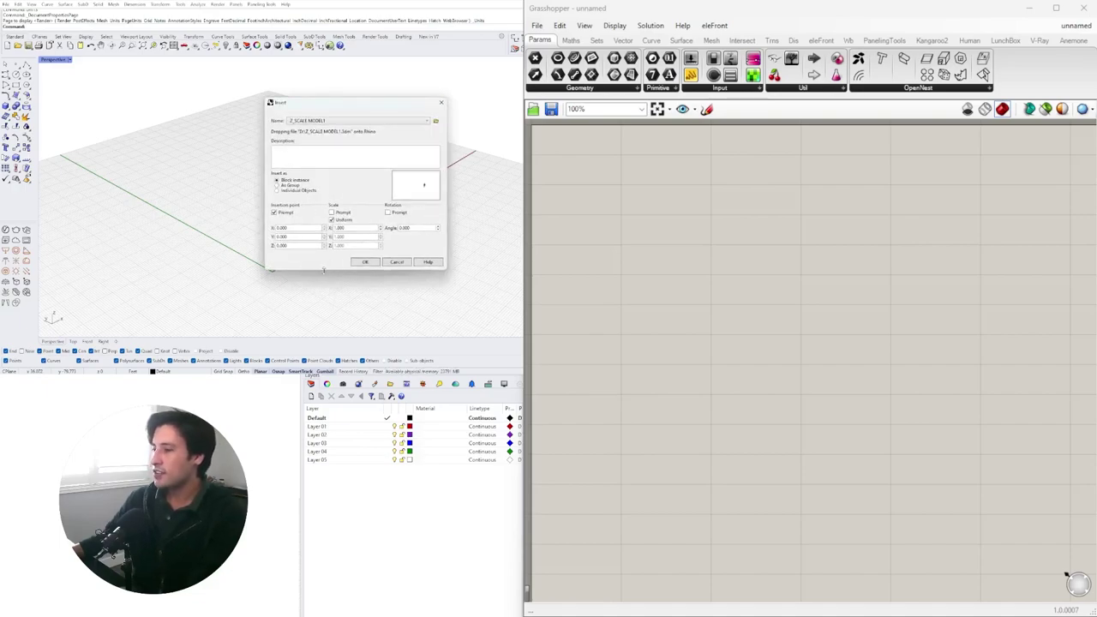
left_click(365, 262)
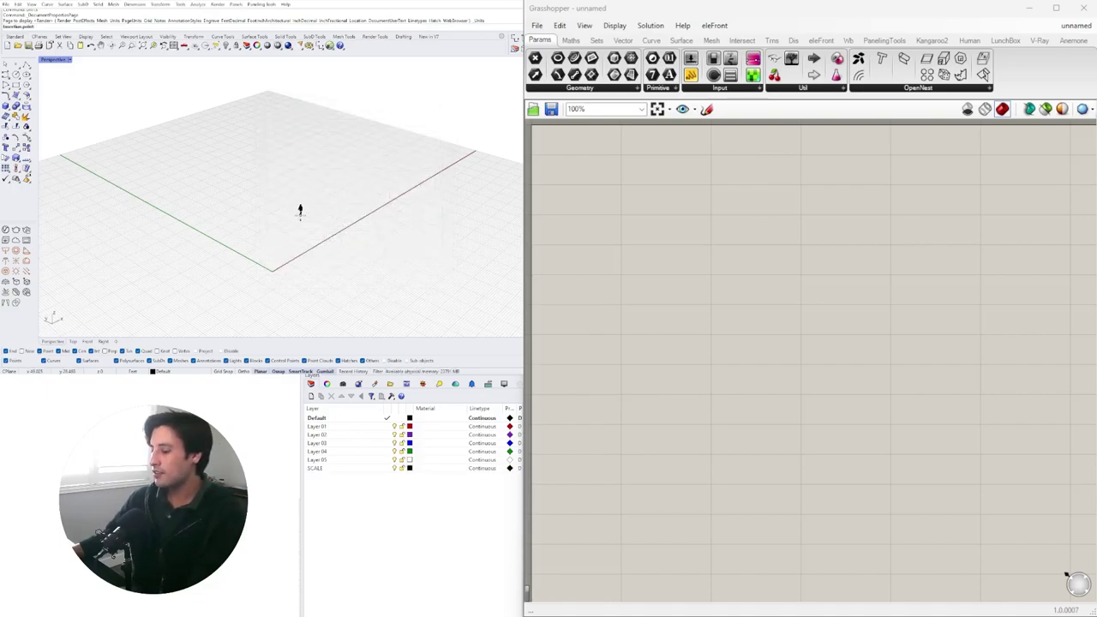
type("0")
key("Return")
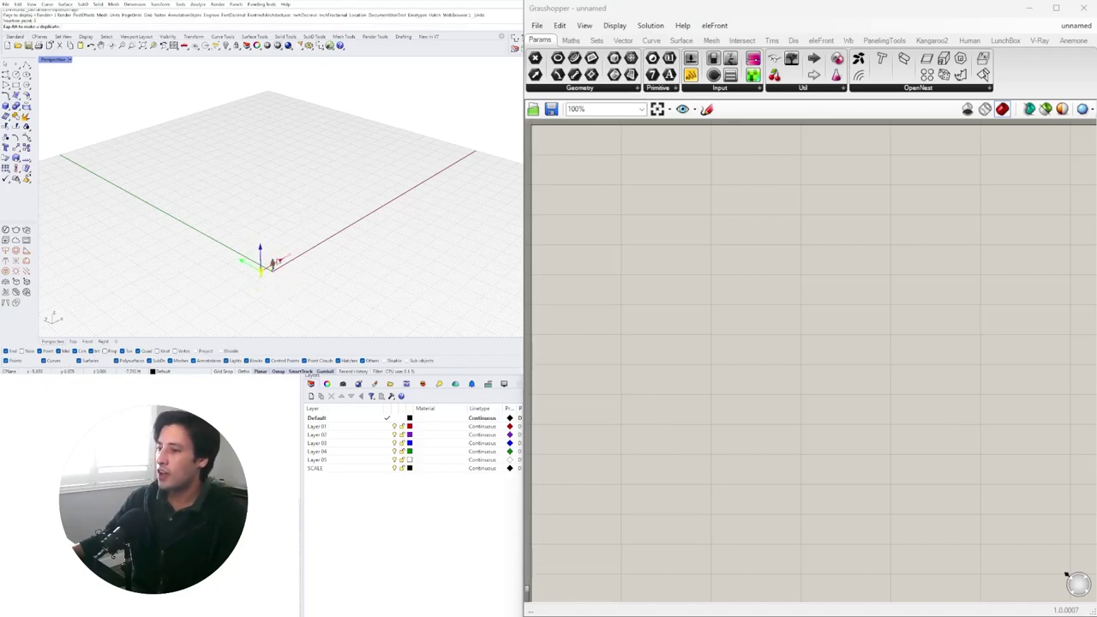
Move the inserted scale figure a short distance away from the origin so it stands outside the grid corner, and deselect it
scroll(272, 261, "up", 3)
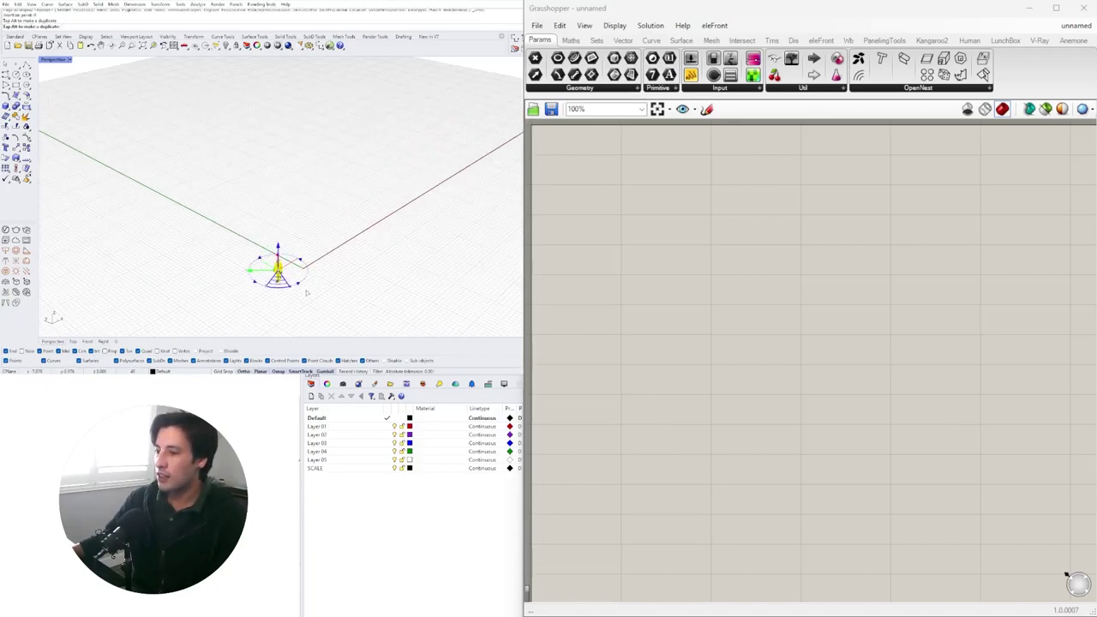
left_click_drag(321, 286, 323, 287, "shift")
left_click(337, 288)
right_click_drag(338, 289, 285, 272)
left_click(228, 293)
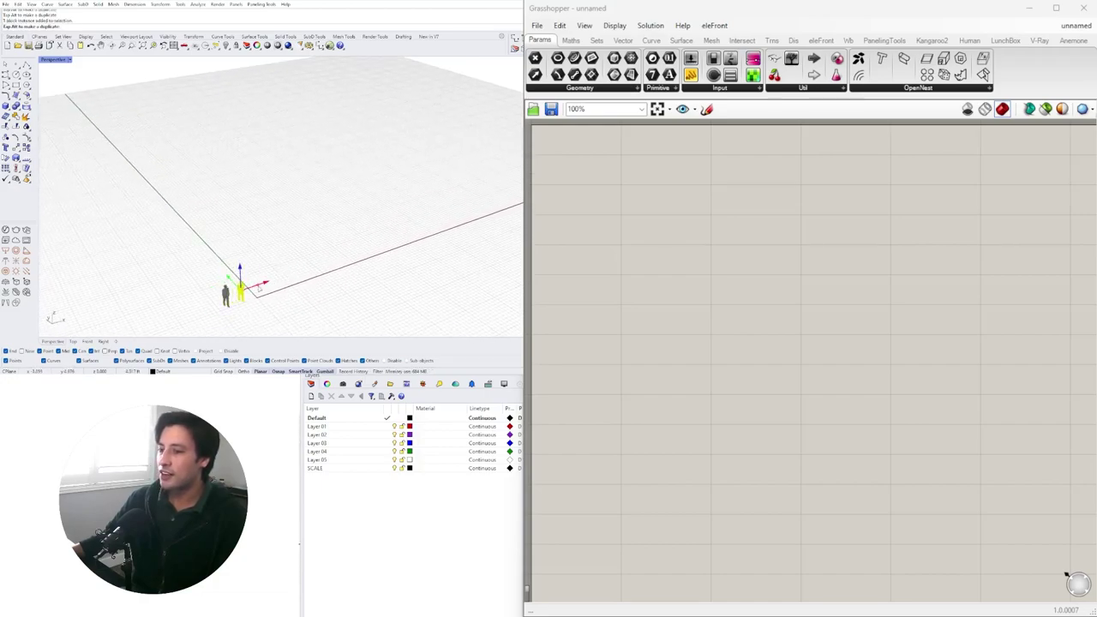
key("Escape")
right_click_drag(253, 283, 275, 255)
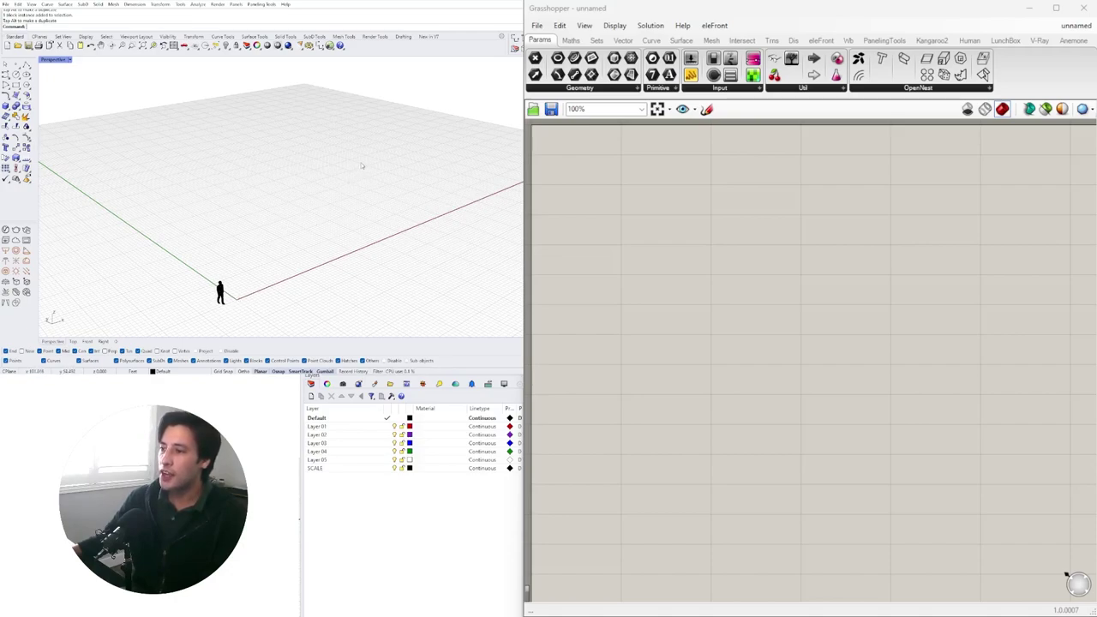
Add a Rectangle component with size inputs to the Grasshopper canvas, leaving room for its inputs
double_click(783, 314)
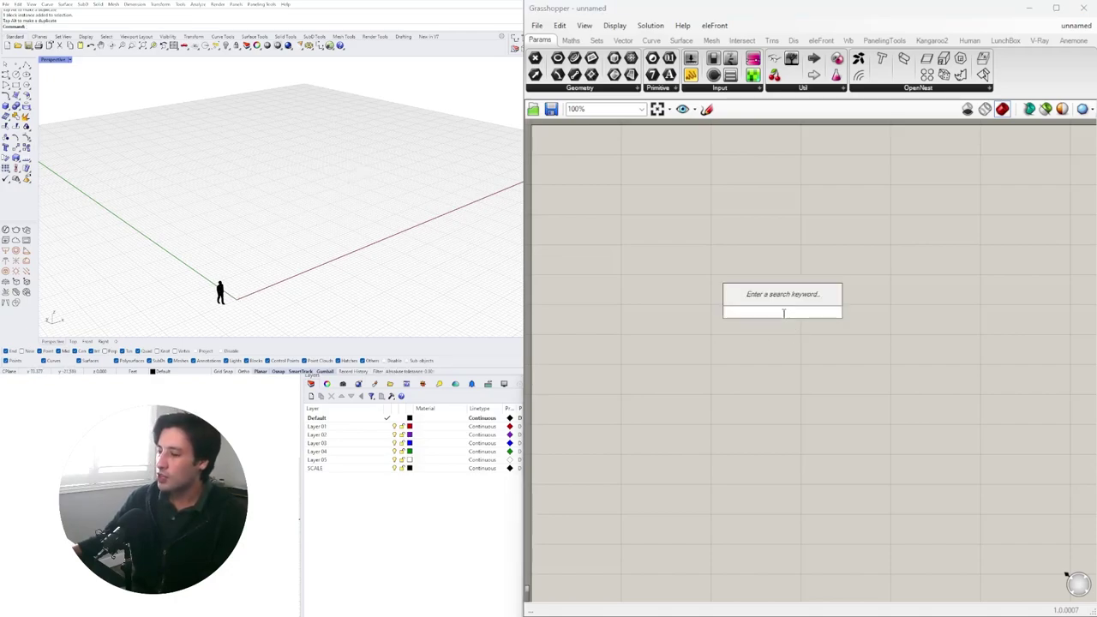
type("REC")
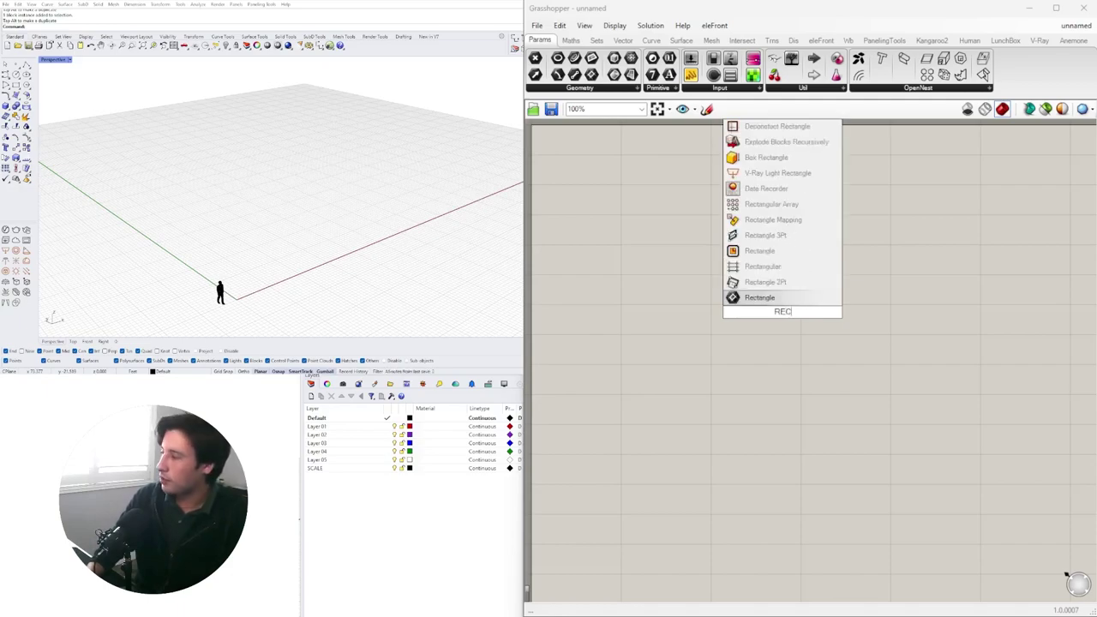
left_click(752, 297)
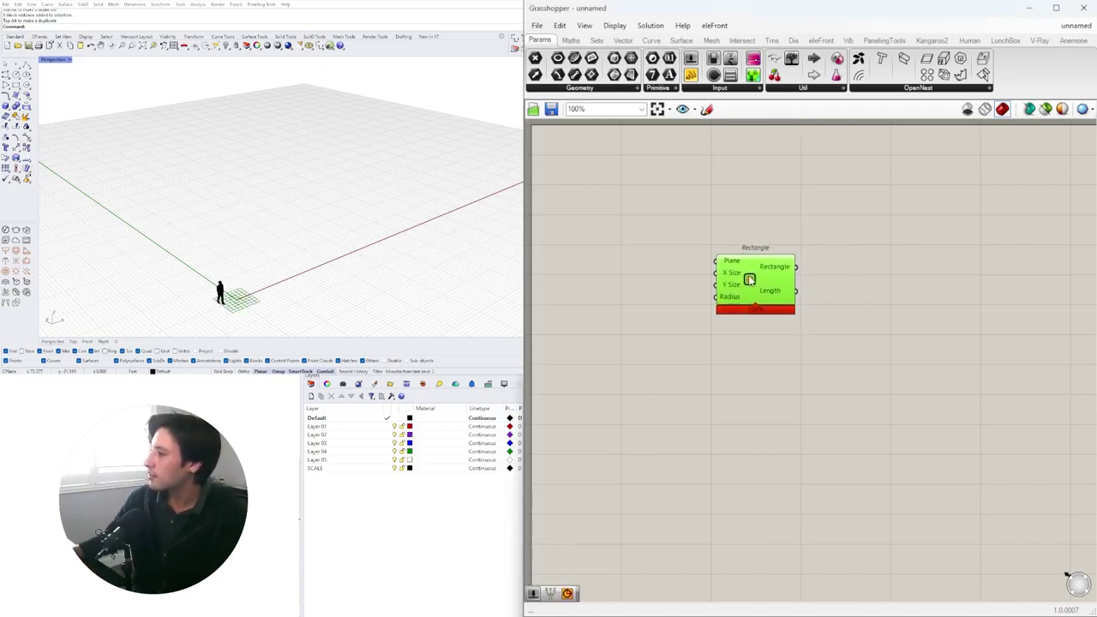
left_click_drag(749, 279, 832, 266)
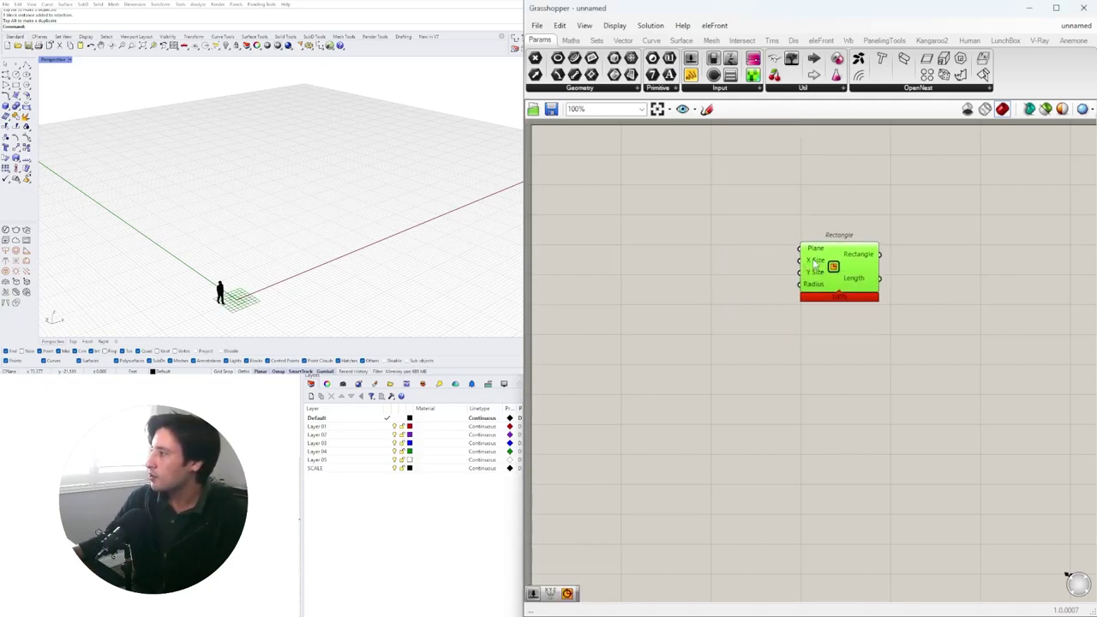
Add a number slider set to 50 and wire it to both the X Size and Y Size of the Rectangle
double_click(693, 269)
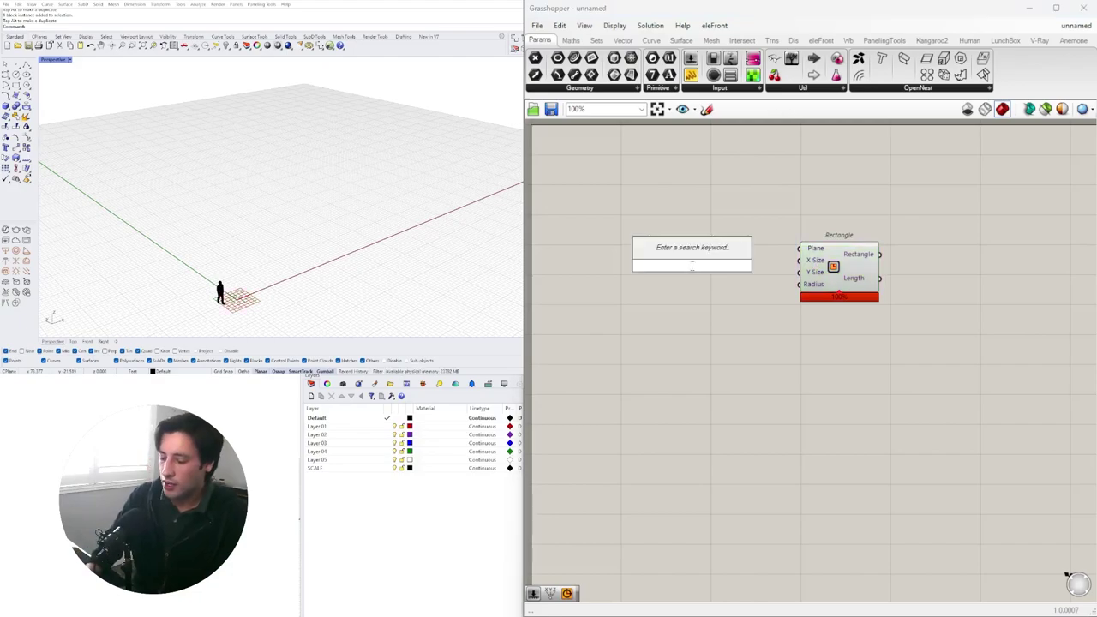
type("5")
key("Return")
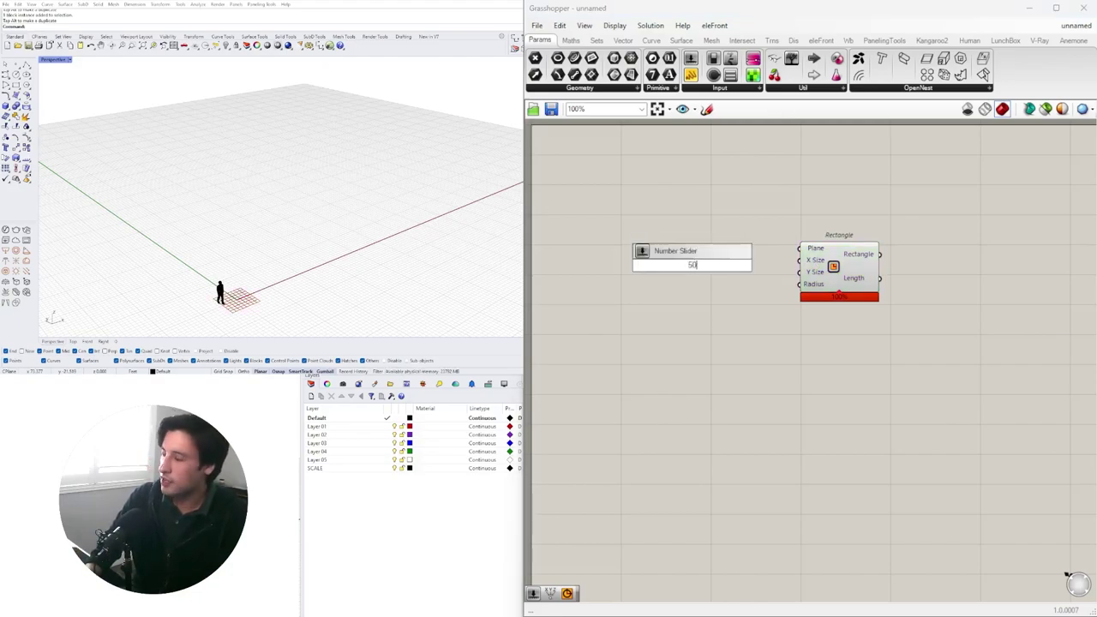
type("0")
key("Return")
scroll(710, 221, "up", 3)
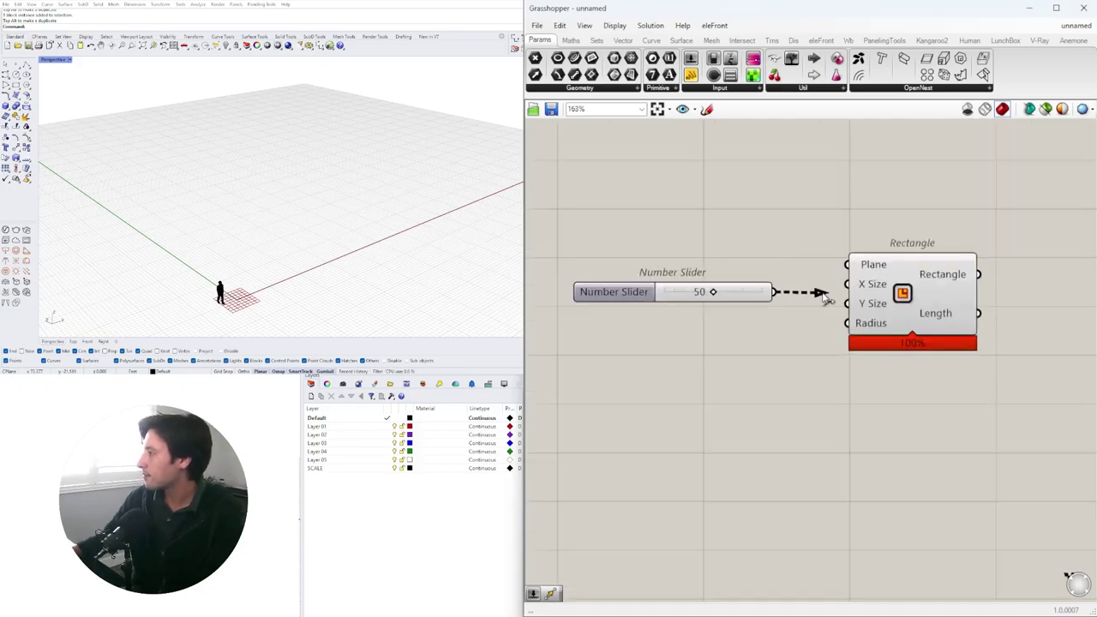
left_click_drag(829, 295, 843, 285)
left_click_drag(776, 293, 847, 305)
left_click_drag(932, 296, 910, 300)
scroll(344, 197, "down", 5)
right_click_drag(344, 197, 283, 279)
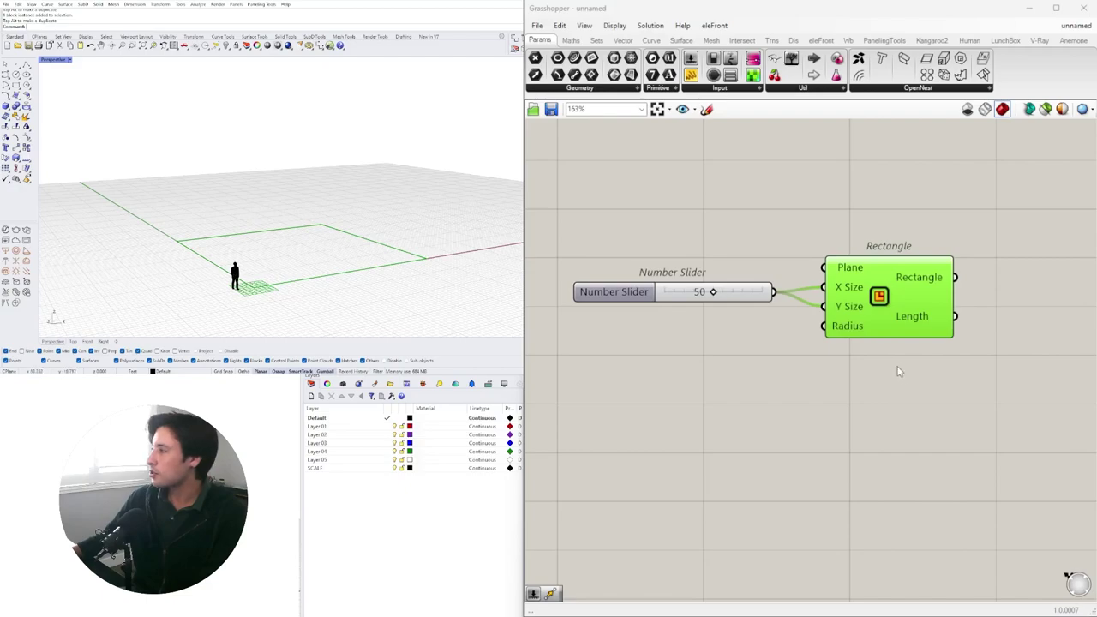
Add a Move component and wire the Rectangle output into its Geometry input
scroll(899, 375, "down", 2)
left_click(833, 348)
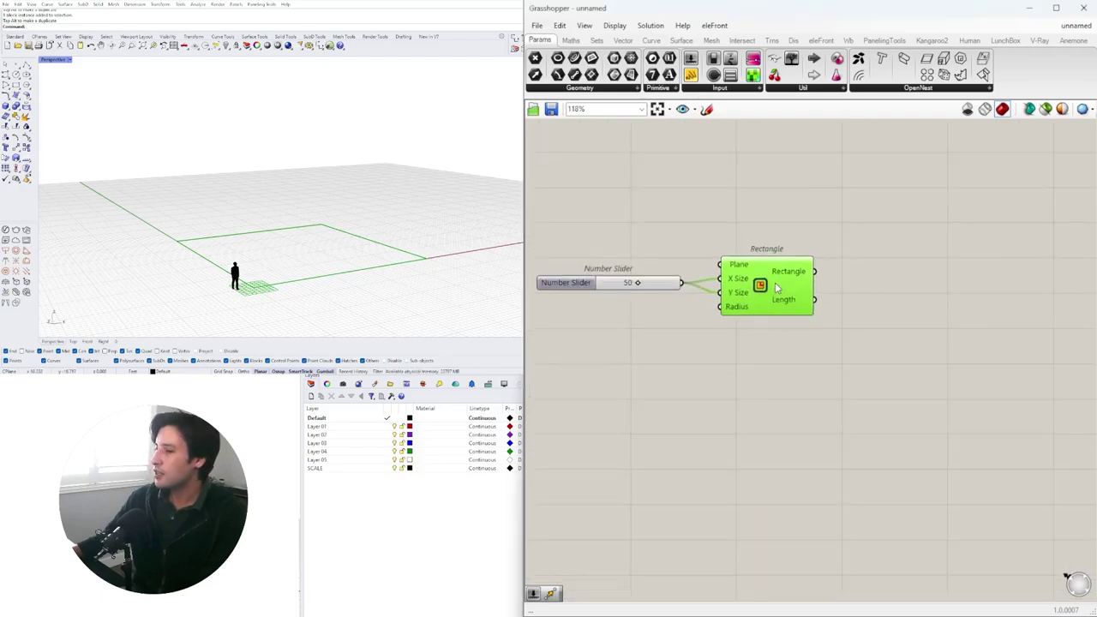
double_click(840, 342)
type("MOVE")
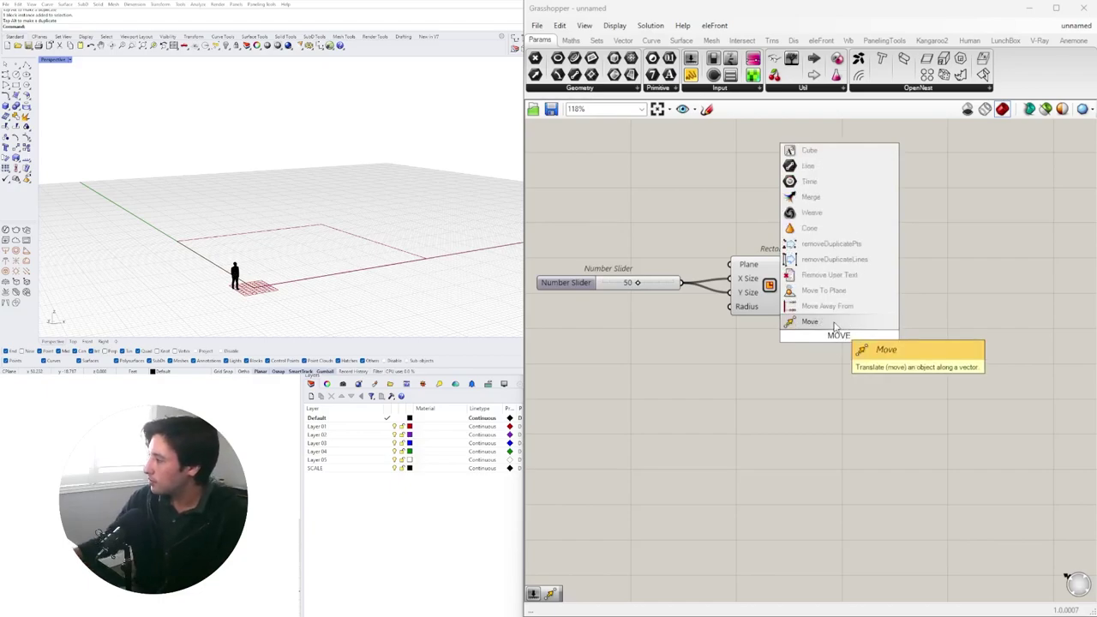
left_click(846, 323)
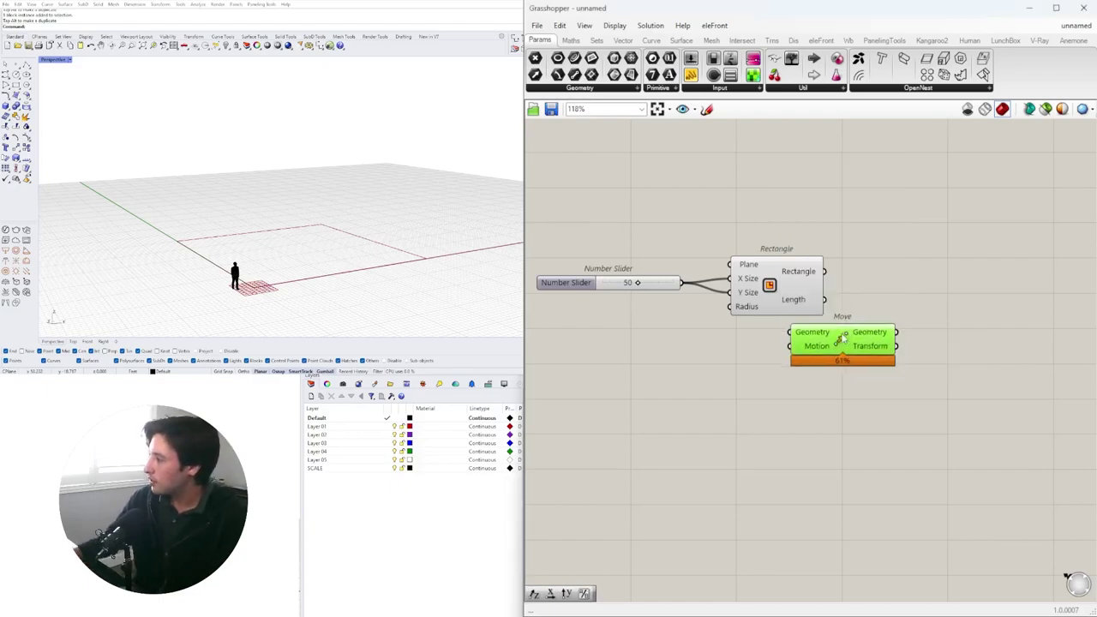
left_click_drag(856, 305, 867, 330)
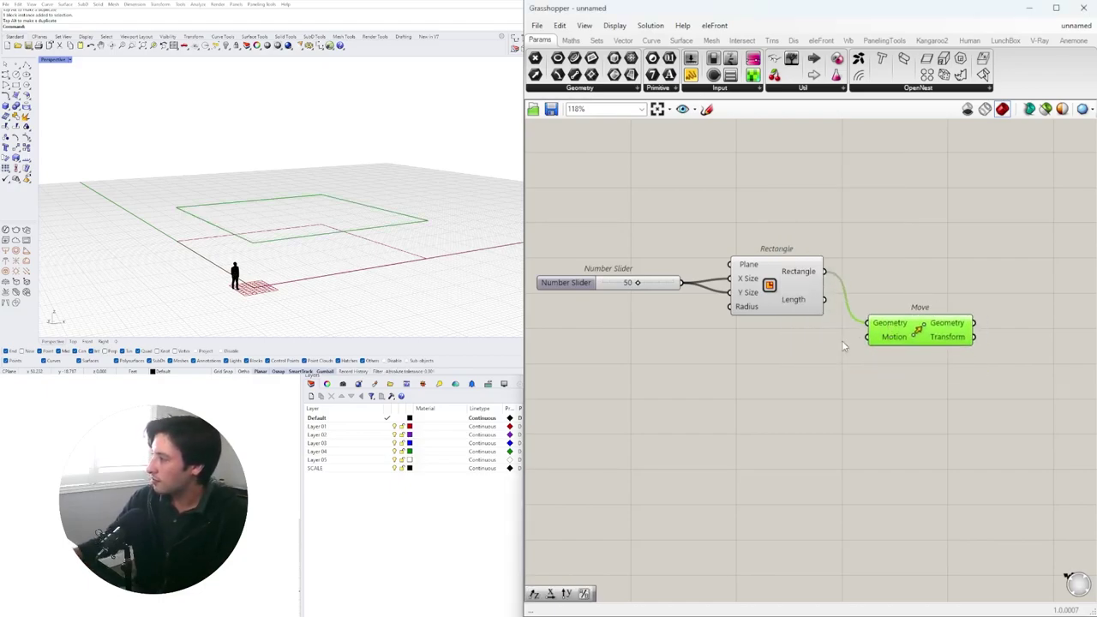
Add a Unit Z vector and wire it into the Motion input of the Move component
double_click(799, 344)
type("Z")
key("Return")
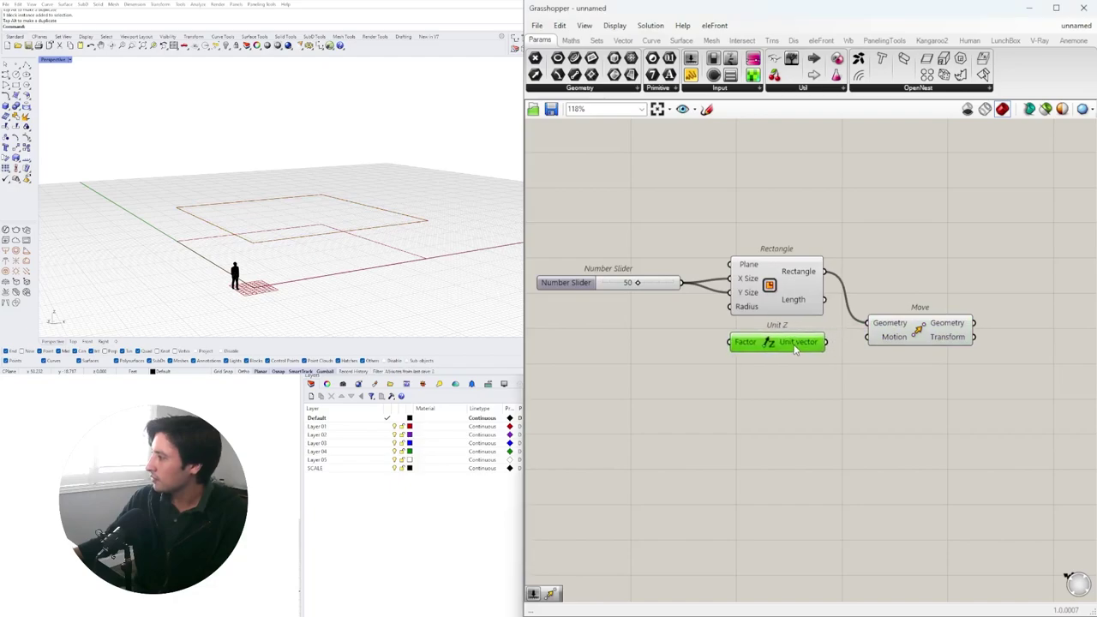
left_click_drag(871, 346, 898, 336)
left_click(781, 360)
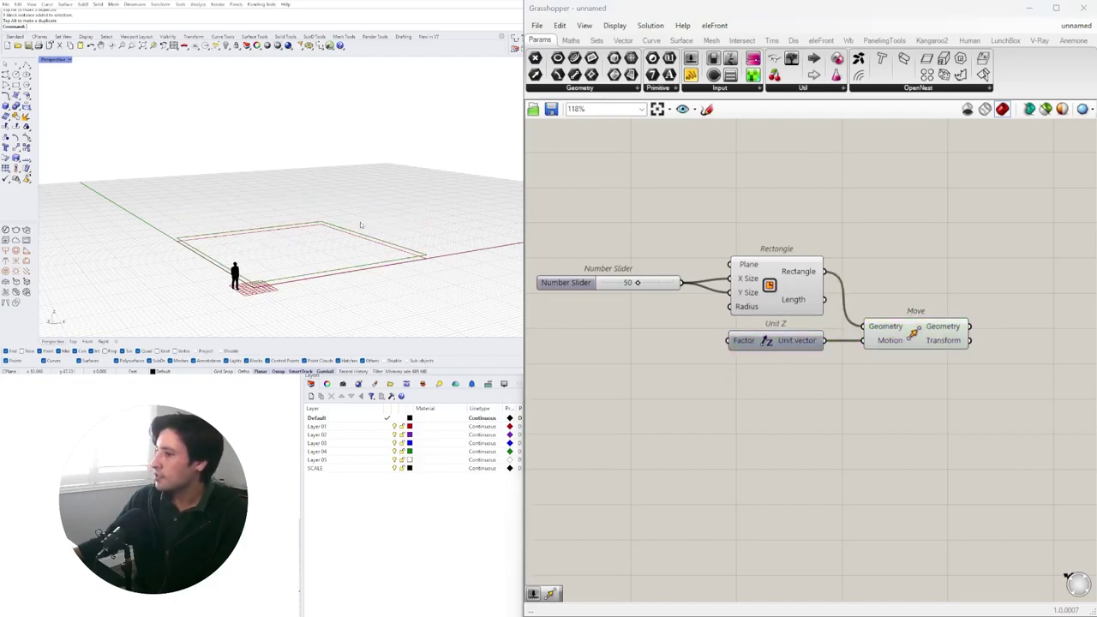
key("Return")
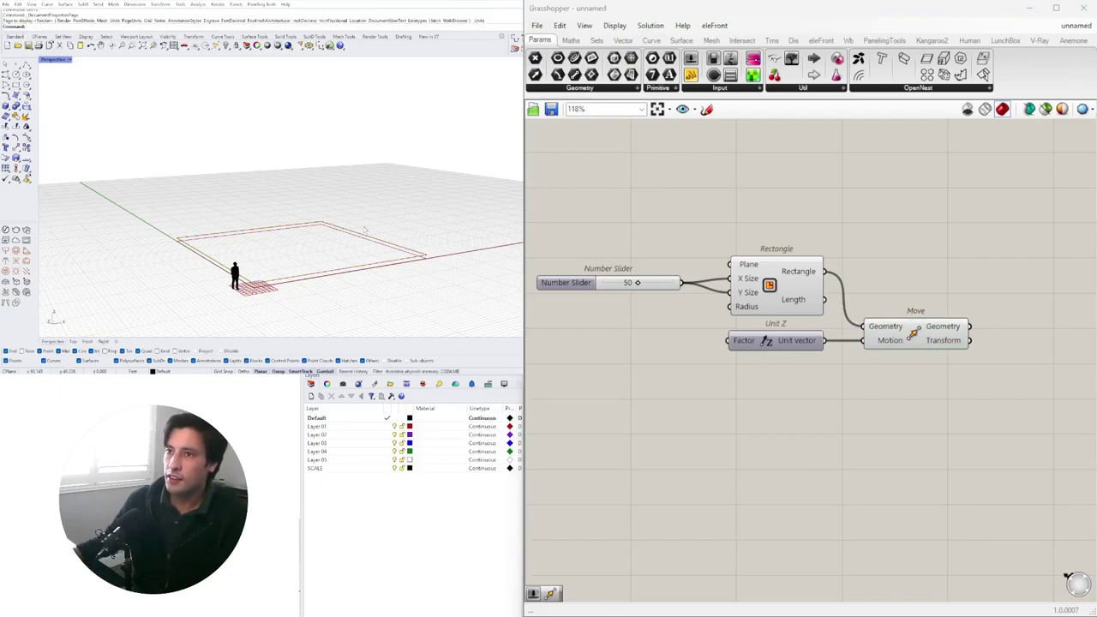
key("Return")
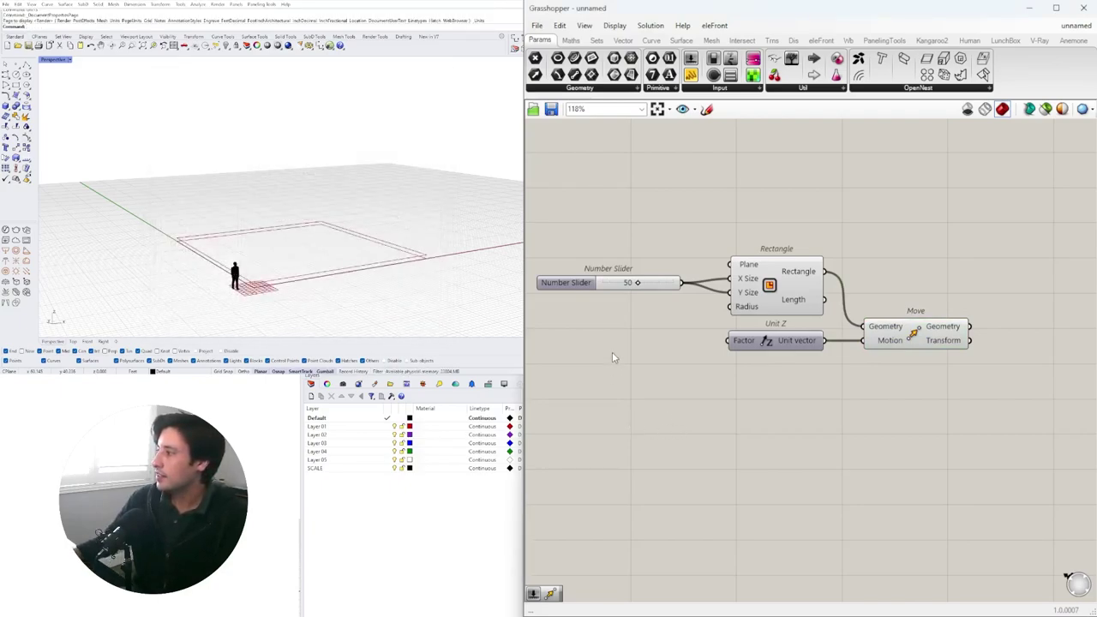
Add a number slider set to 13 and wire it to the Unit Z factor to raise the moved rectangle
double_click(611, 351)
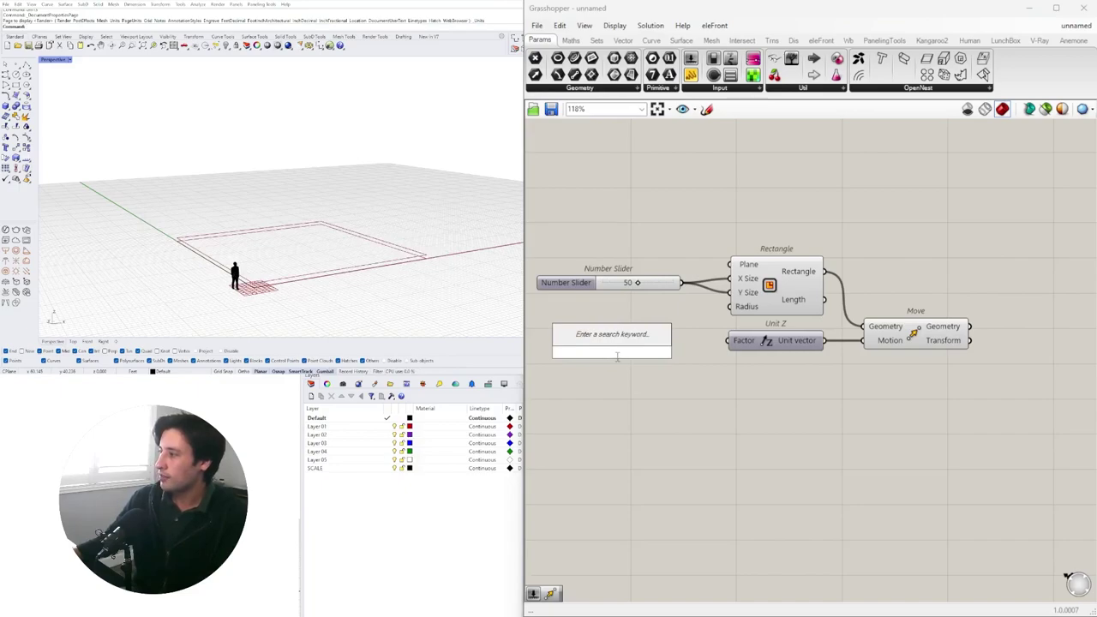
type("13")
key("Return")
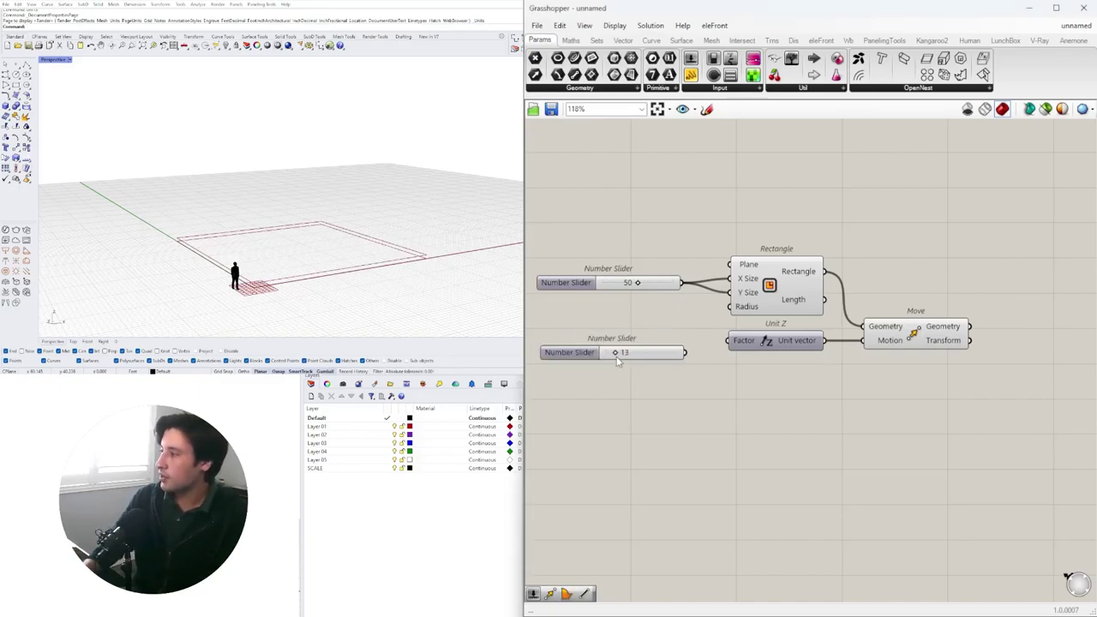
left_click_drag(571, 354, 564, 347)
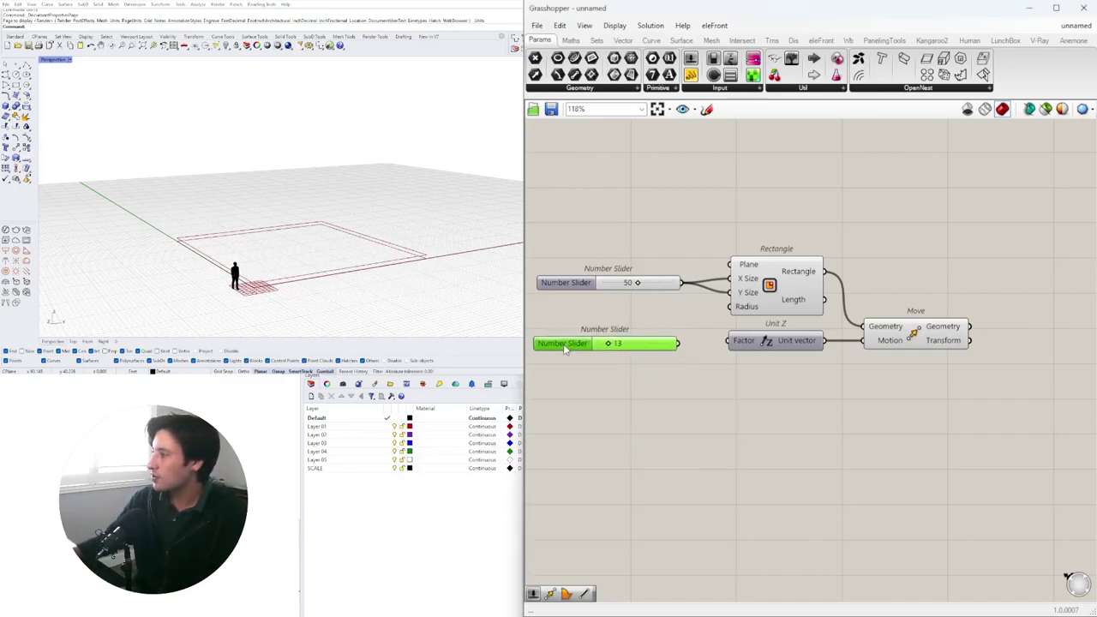
left_click(888, 338)
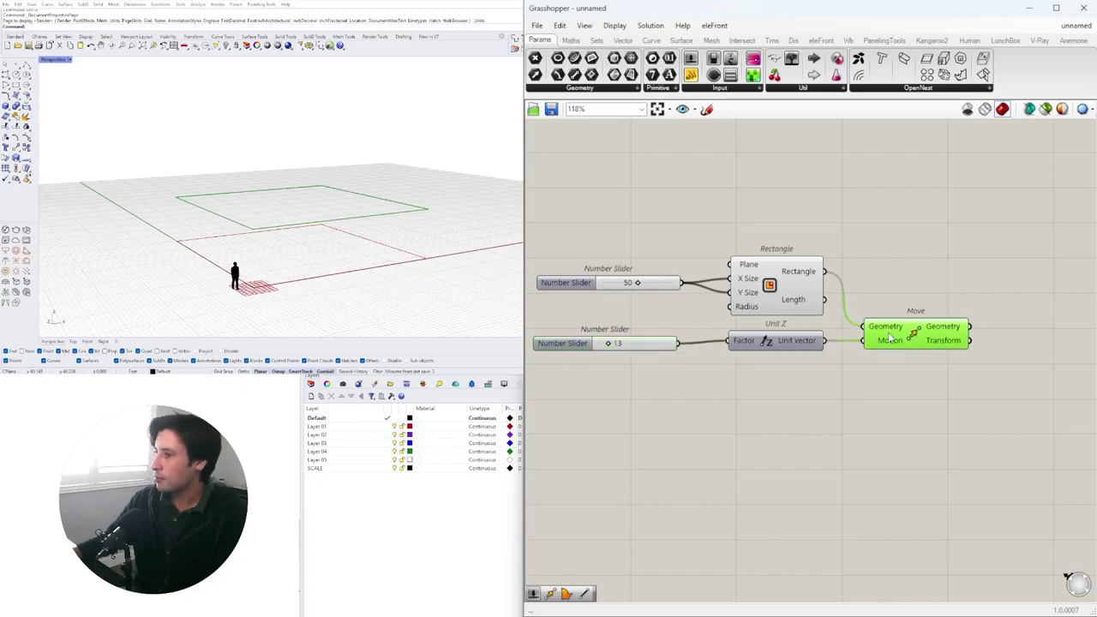
right_click_drag(343, 248, 355, 207)
scroll(610, 345, "up", 7)
mouse_move(612, 344)
left_mouse_down()
mouse_move(630, 345)
mouse_move(612, 344)
left_mouse_up()
right_click_drag(291, 206, 303, 176)
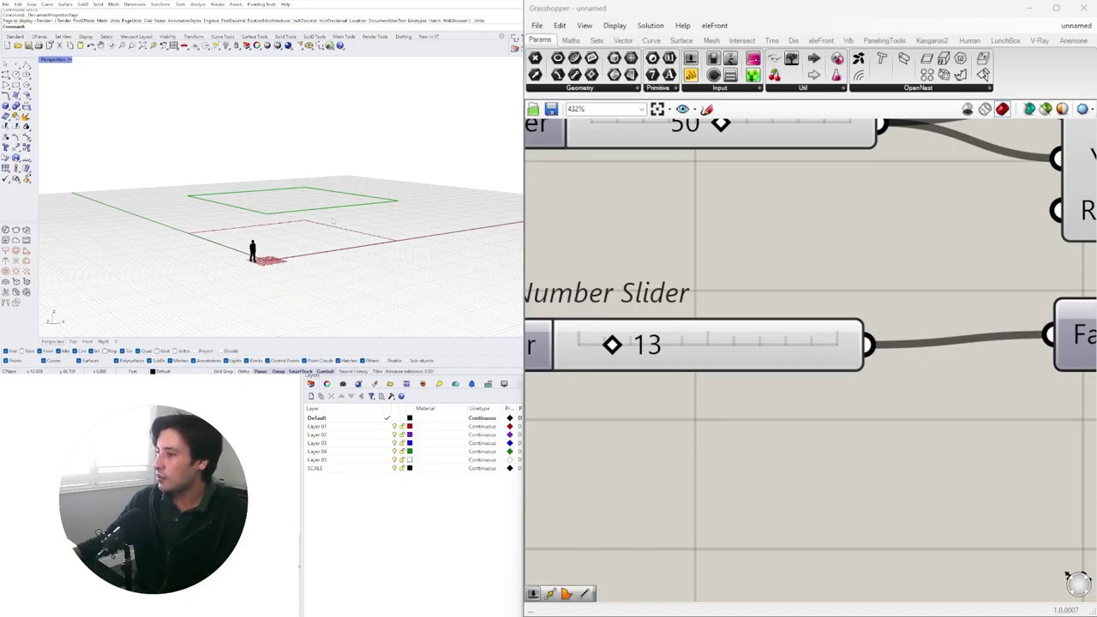
Line up the slider set to 13 with the Unit Z component it feeds
scroll(747, 368, "down", 5)
right_click_drag(889, 408, 843, 416)
left_click_drag(710, 367, 722, 362)
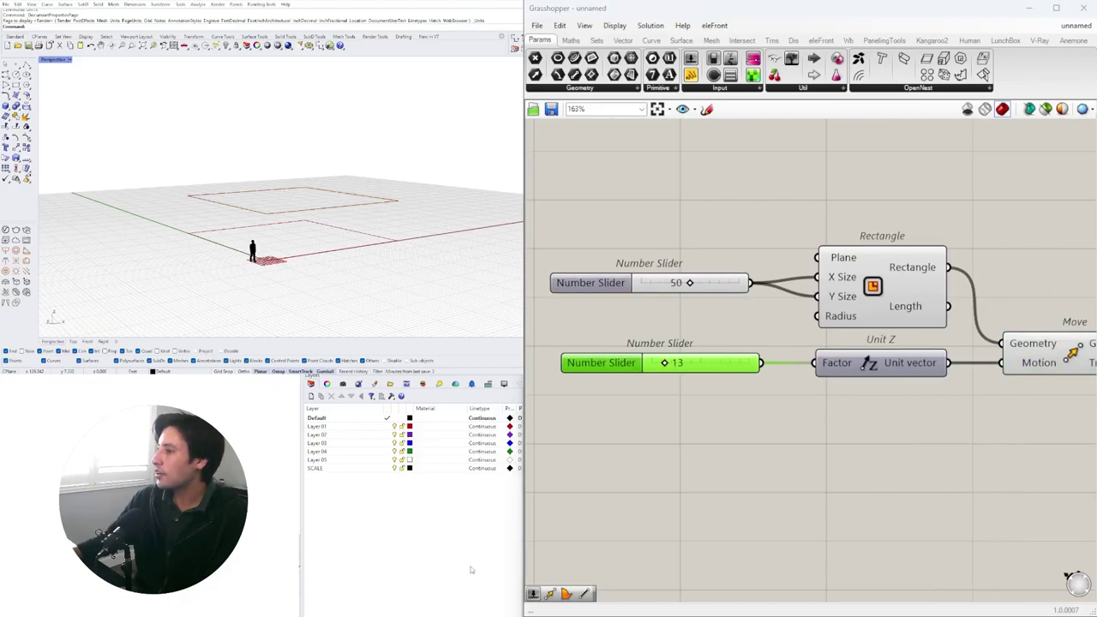
right_click_drag(984, 367, 878, 367)
left_click(921, 361)
right_click_drag(710, 393, 734, 383)
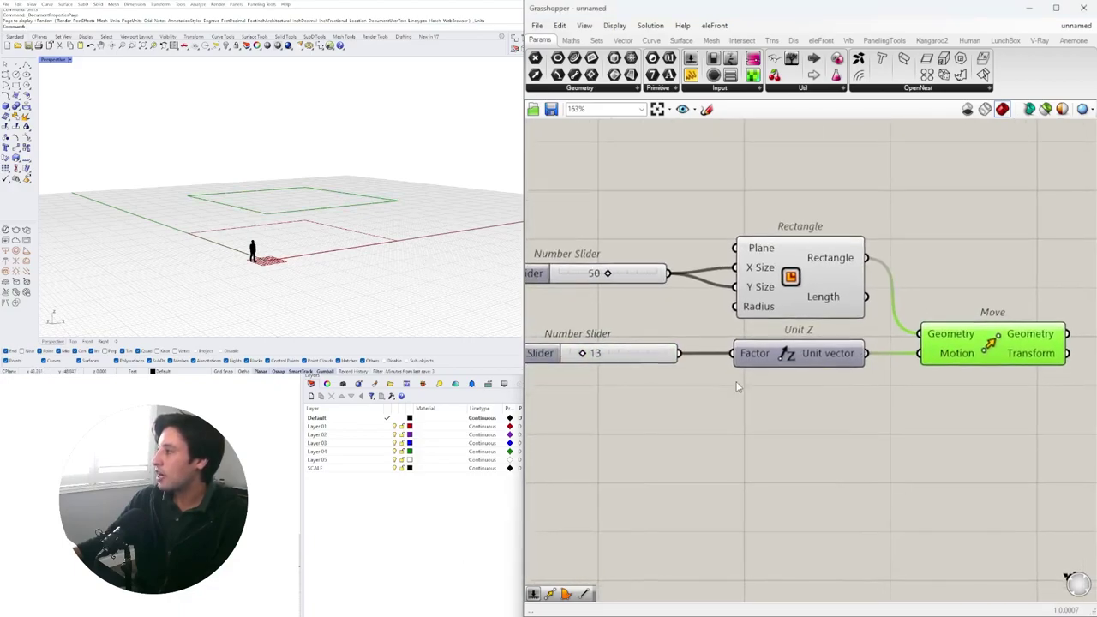
Duplicate the 13 slider, Unit Z and Move chain directly below the original and line up the Move components
scroll(733, 386, "down", 2)
left_click_drag(910, 419, 643, 352)
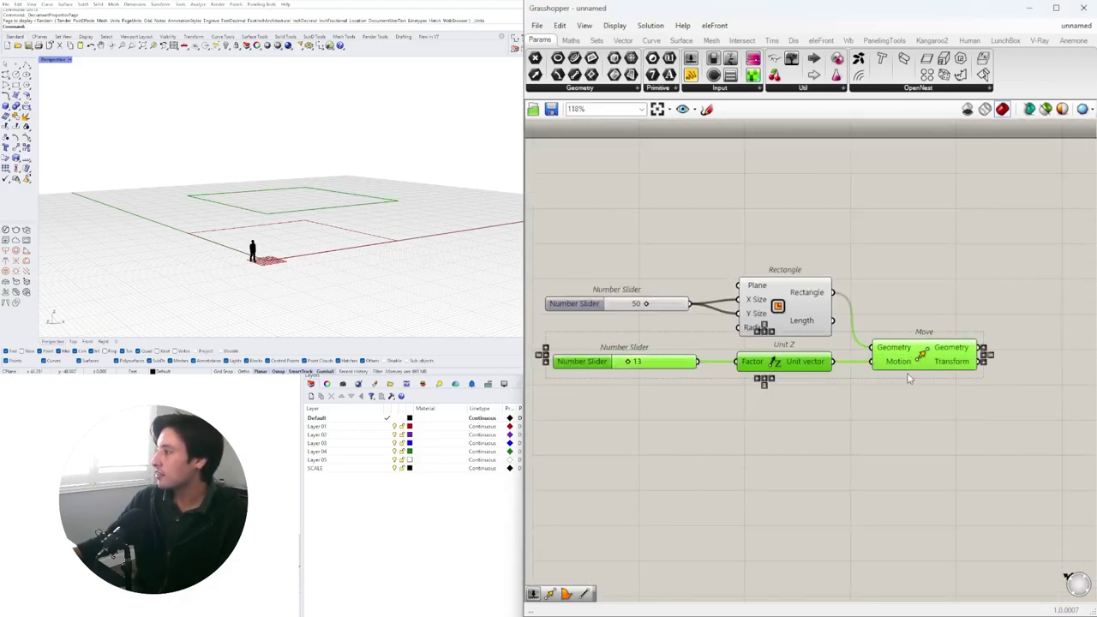
left_click_drag(909, 378, 911, 398, "alt")
left_click_drag(1037, 467, 927, 340)
left_click_drag(906, 361, 979, 361)
left_click(969, 297)
right_click_drag(969, 296, 1016, 278)
Set the duplicated height slider to 19 to raise the second rectangle above the first
scroll(671, 393, "up", 7)
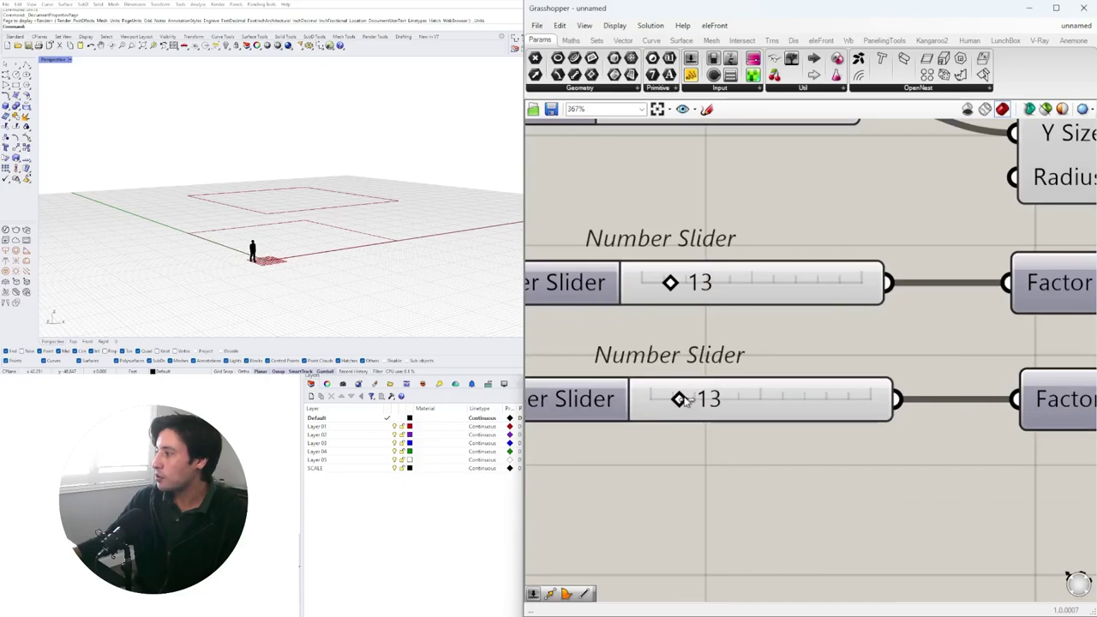
left_click_drag(683, 401, 699, 402)
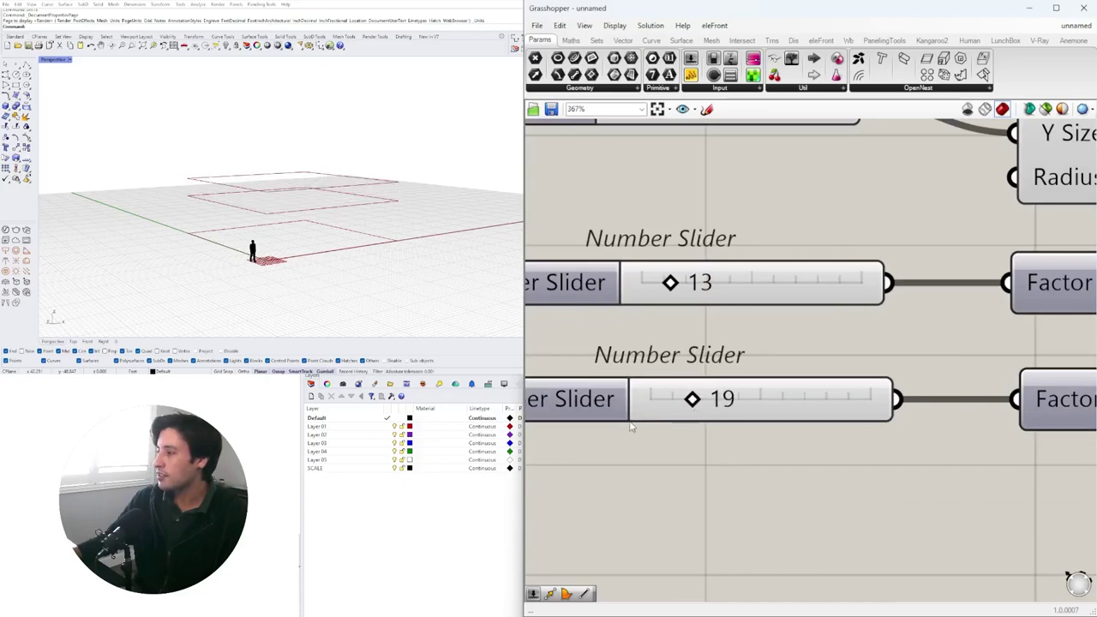
scroll(629, 425, "down", 4)
scroll(629, 343, "up", 2)
left_click(629, 317)
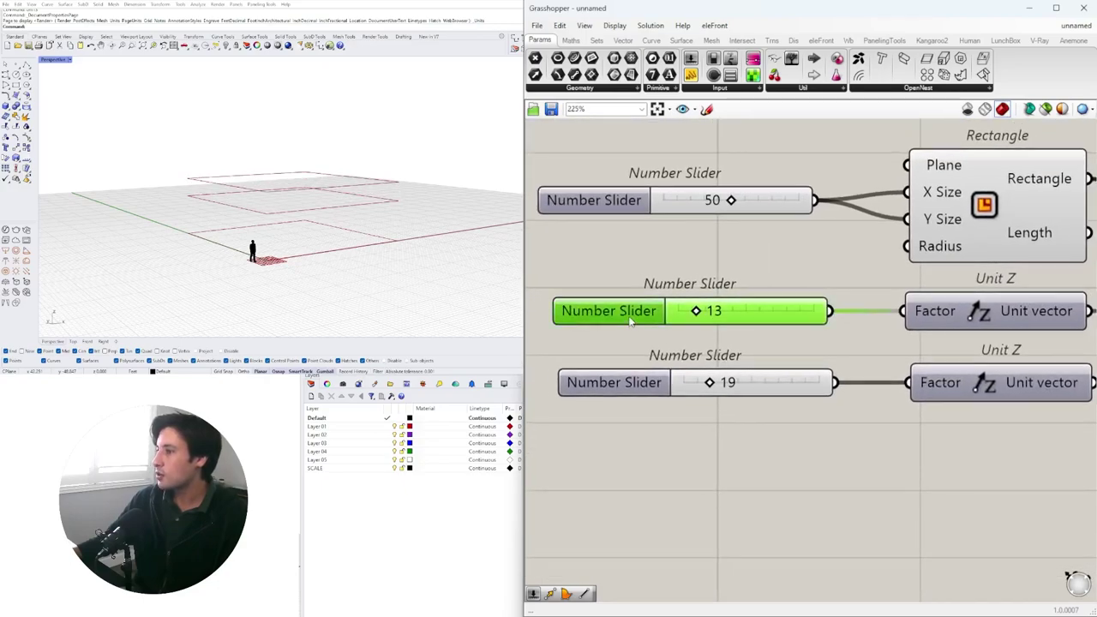
left_click(651, 386)
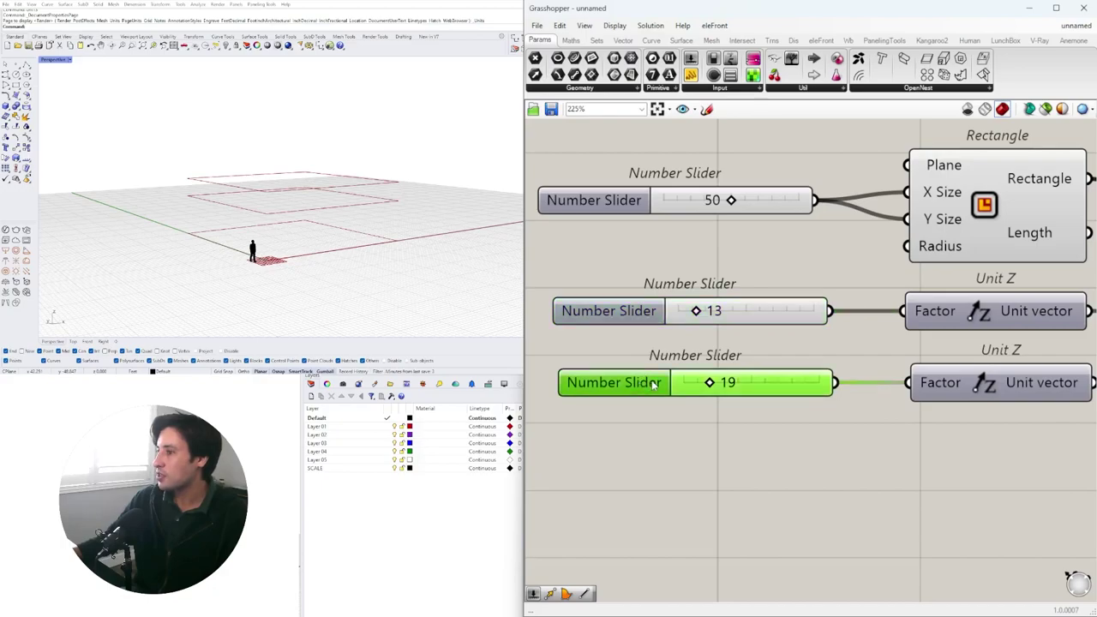
Add a Boundary Surfaces component and wire the first Move's Geometry output into its Edges input
scroll(652, 384, "down", 2)
right_click_drag(1067, 400, 731, 394)
left_click(766, 329)
left_click(895, 319)
double_click(894, 316)
type("S")
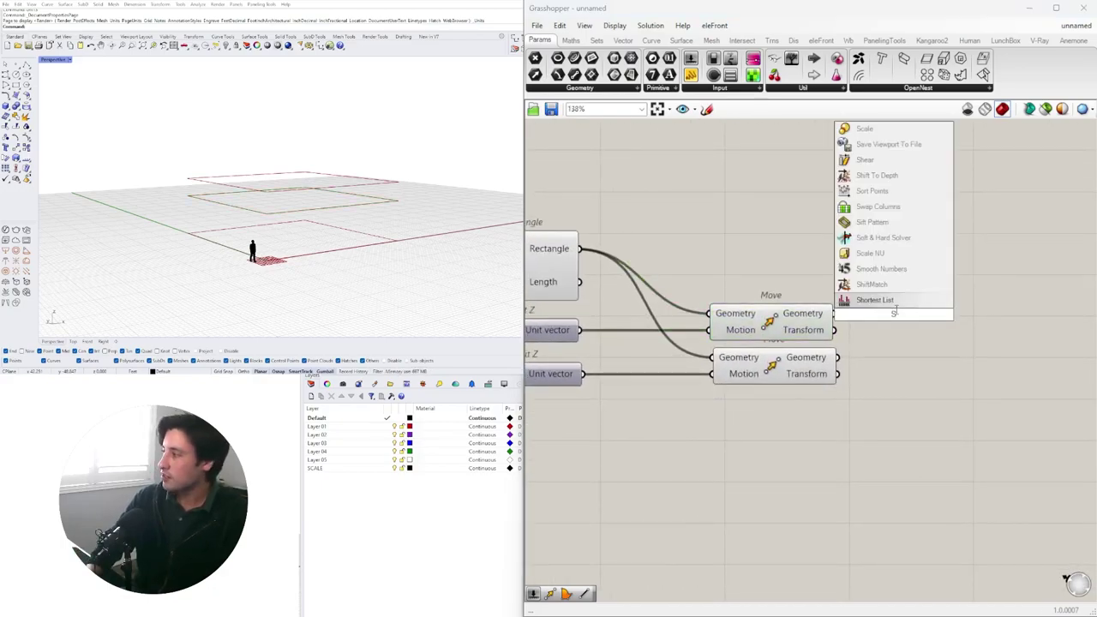
key("BackSpace")
type("BOUND")
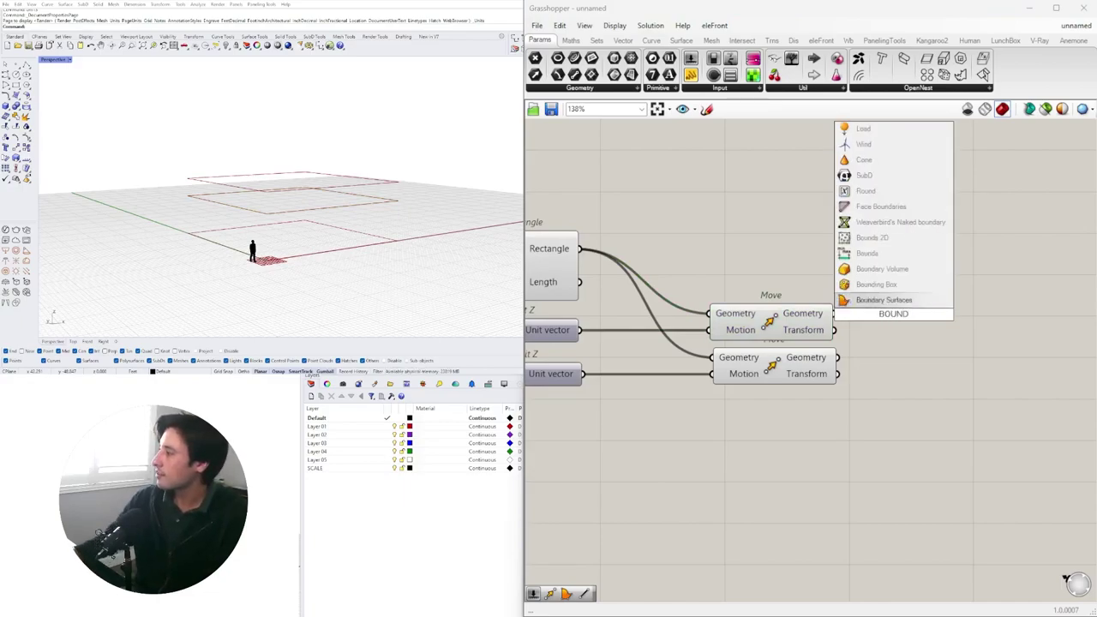
left_click(876, 300)
left_click_drag(875, 301, 920, 314)
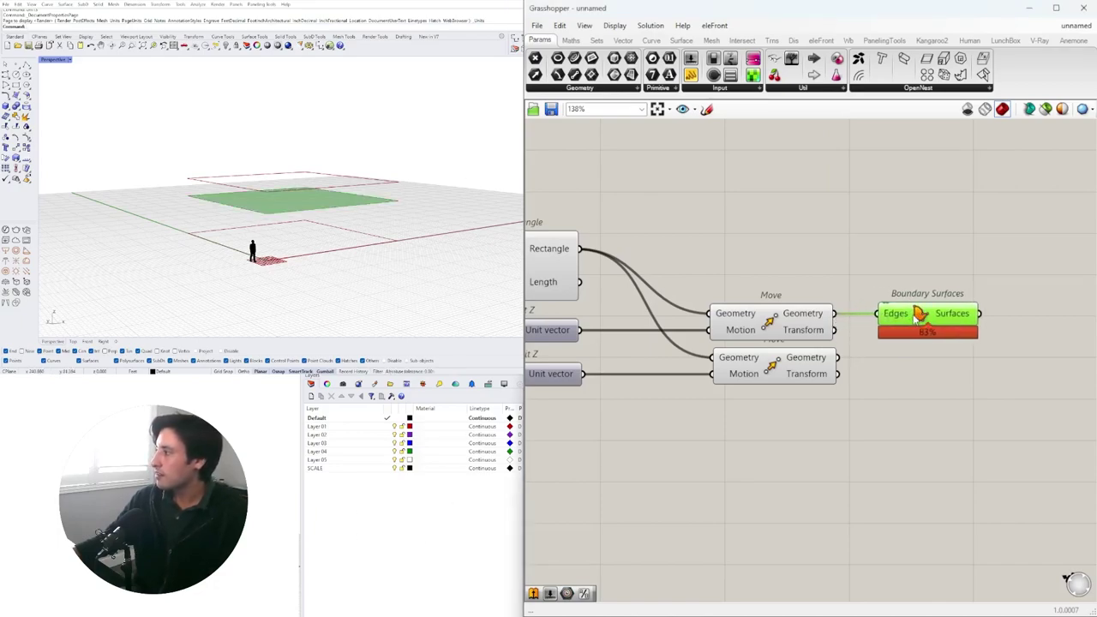
Duplicate the Boundary Surfaces component below and feed its Edges input from the second Move's Geometry output
left_click_drag(914, 357, 880, 358, "alt")
left_click(904, 402)
scroll(685, 386, "down", 2)
right_click_drag(672, 384, 812, 358)
scroll(563, 363, "up", 1)
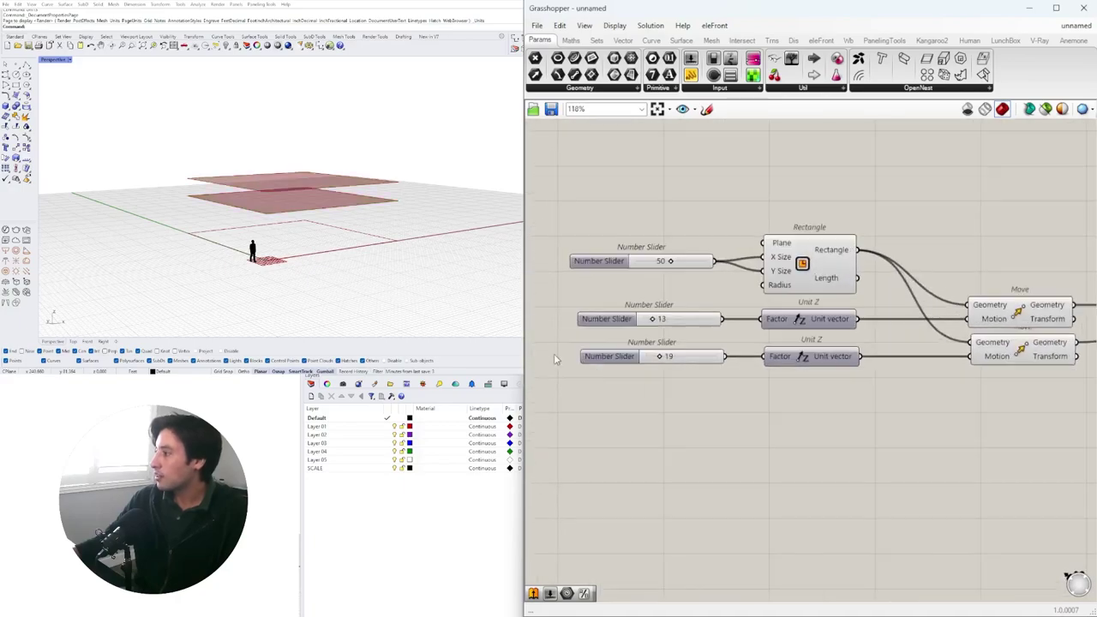
Align the 19 height slider underneath the 13 height slider
left_click_drag(604, 364, 600, 364)
left_click(615, 423)
scroll(612, 315, "up", 2)
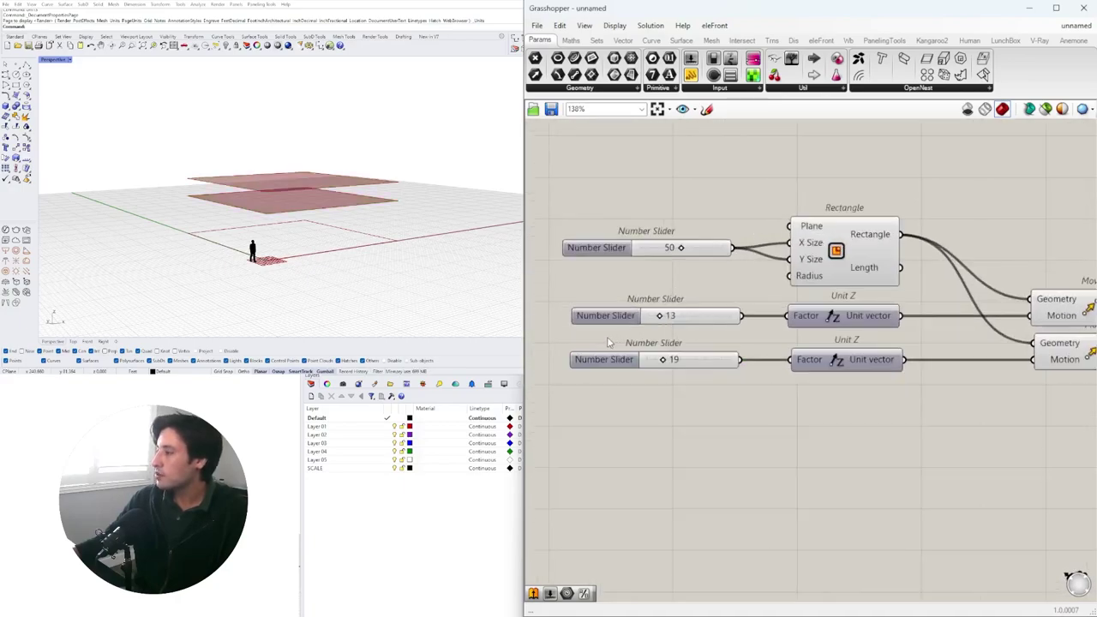
left_click(604, 314)
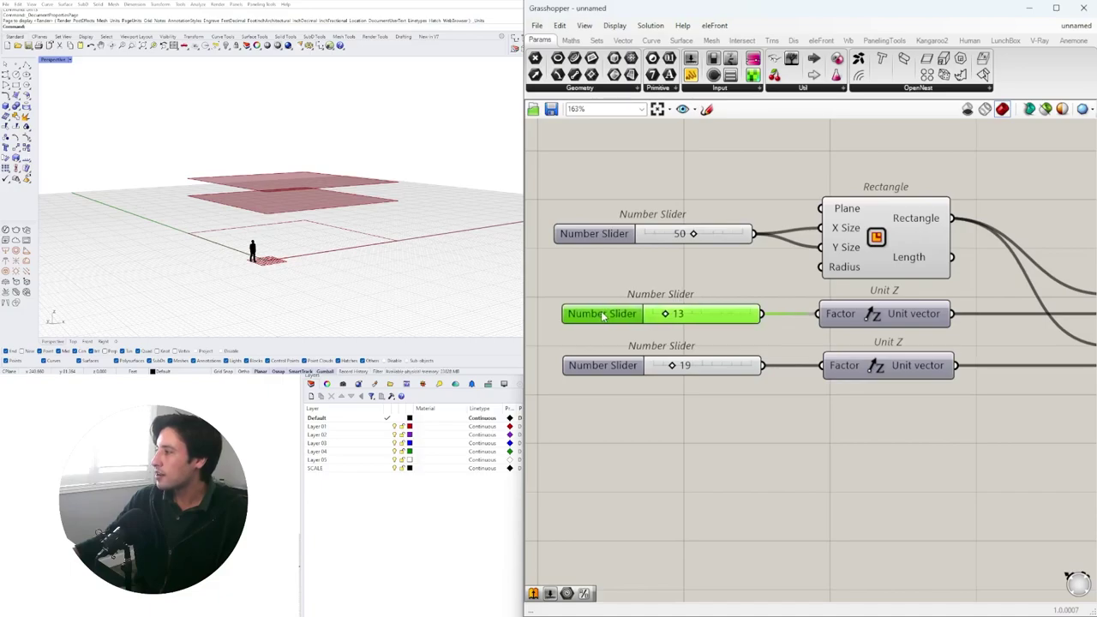
left_click(613, 282)
scroll(827, 344, "down", 6)
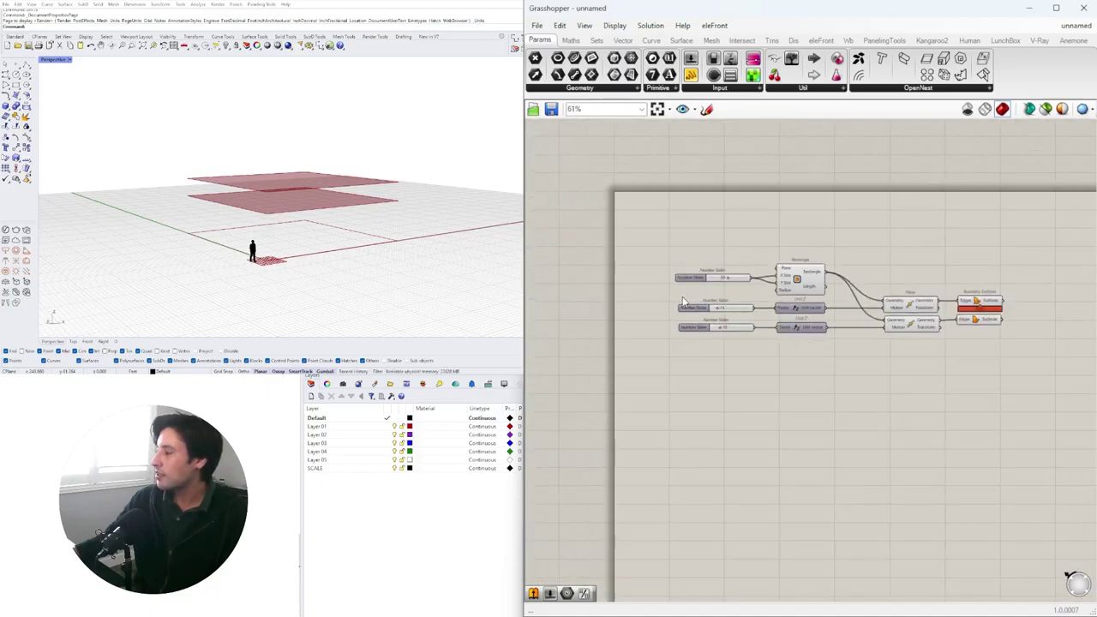
scroll(700, 304, "up", 5)
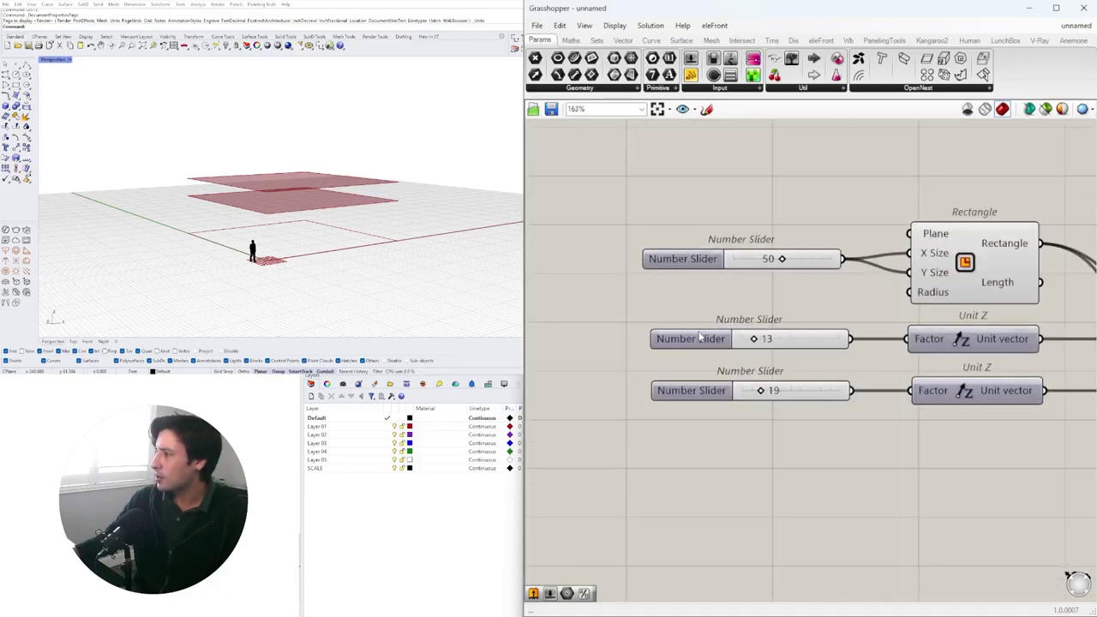
Rename the height slider set to 13 as DROP CLG HT
right_click(687, 346)
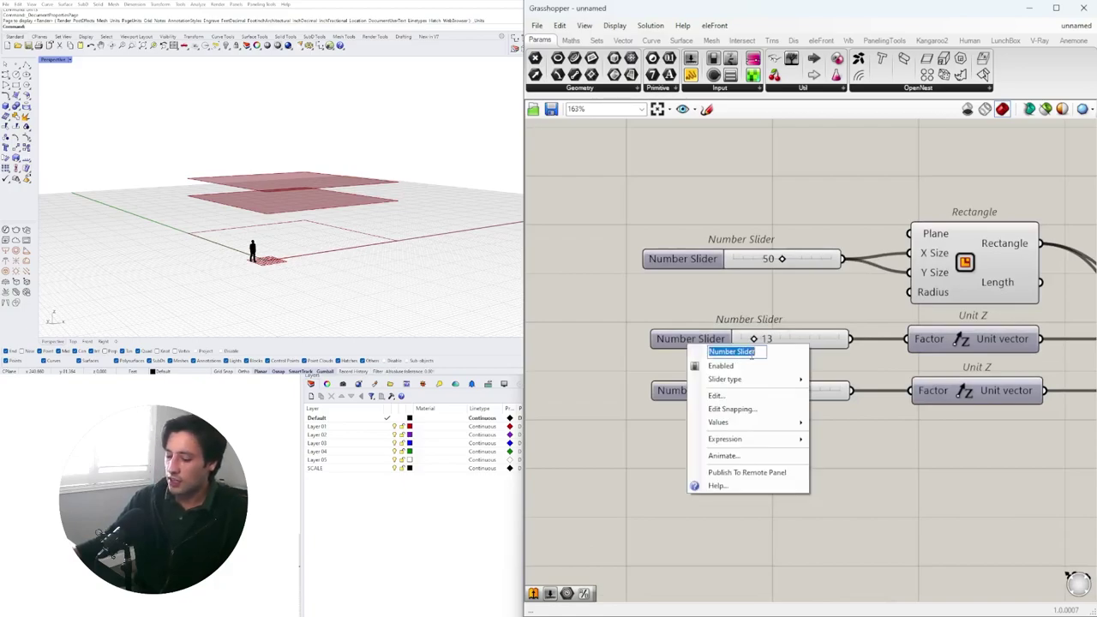
type("DROP CLG H")
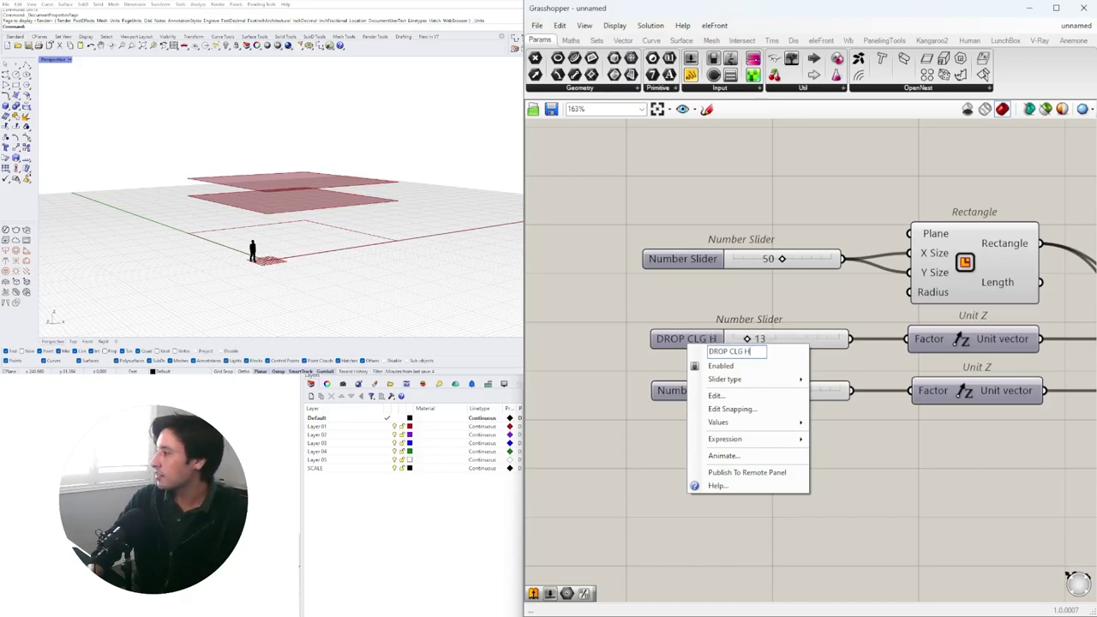
type("T")
key("Return")
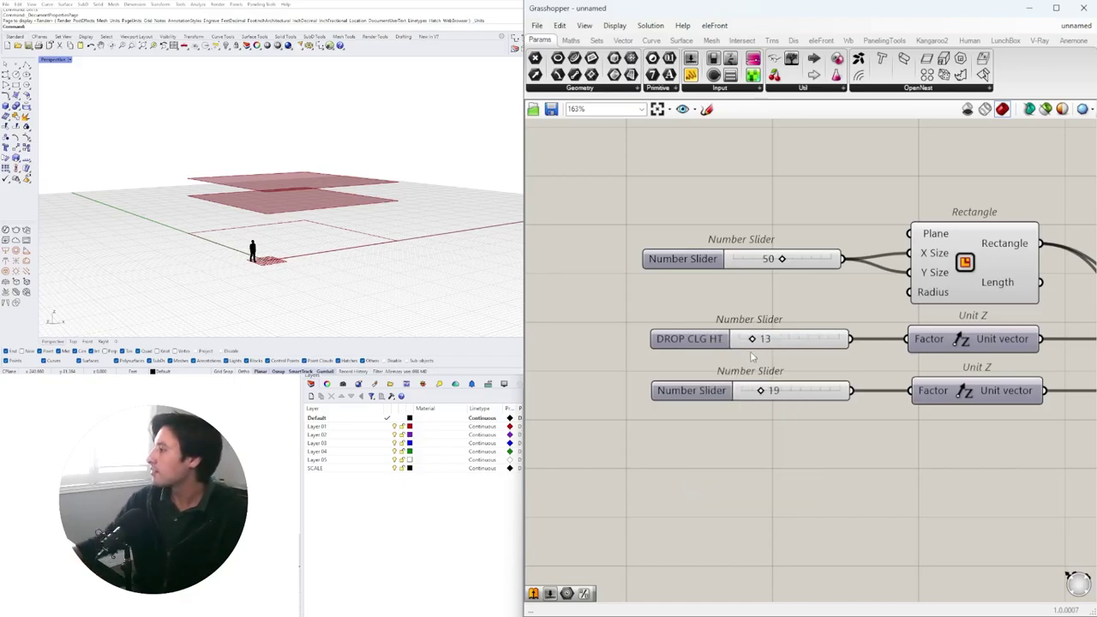
Rename the height slider set to 19 as CLG HT
right_click(689, 387)
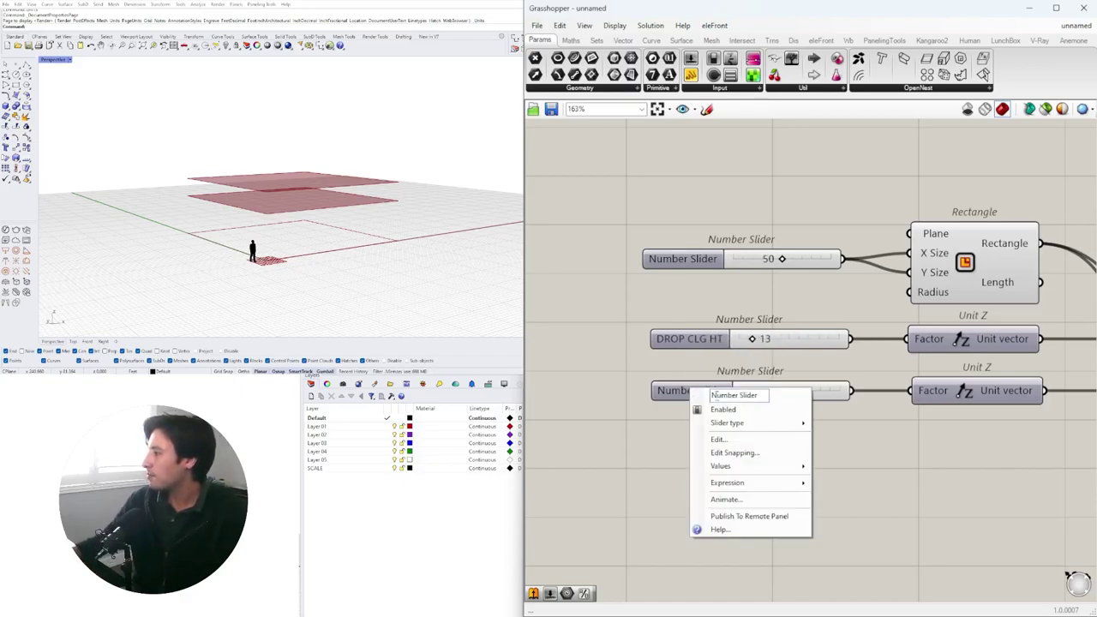
type("CLG HT")
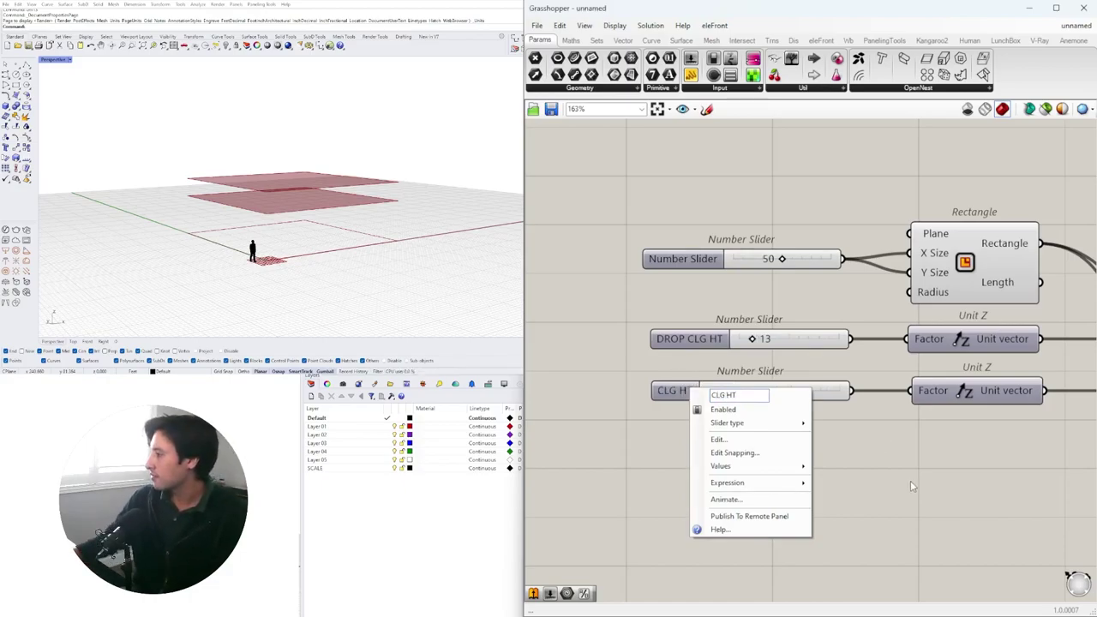
key("Return")
Adjust the placement of the two Boundary Surfaces components beside their Move components
scroll(862, 452, "down", 4)
left_click_drag(1027, 480, 887, 360)
left_click(936, 411)
left_click(971, 385)
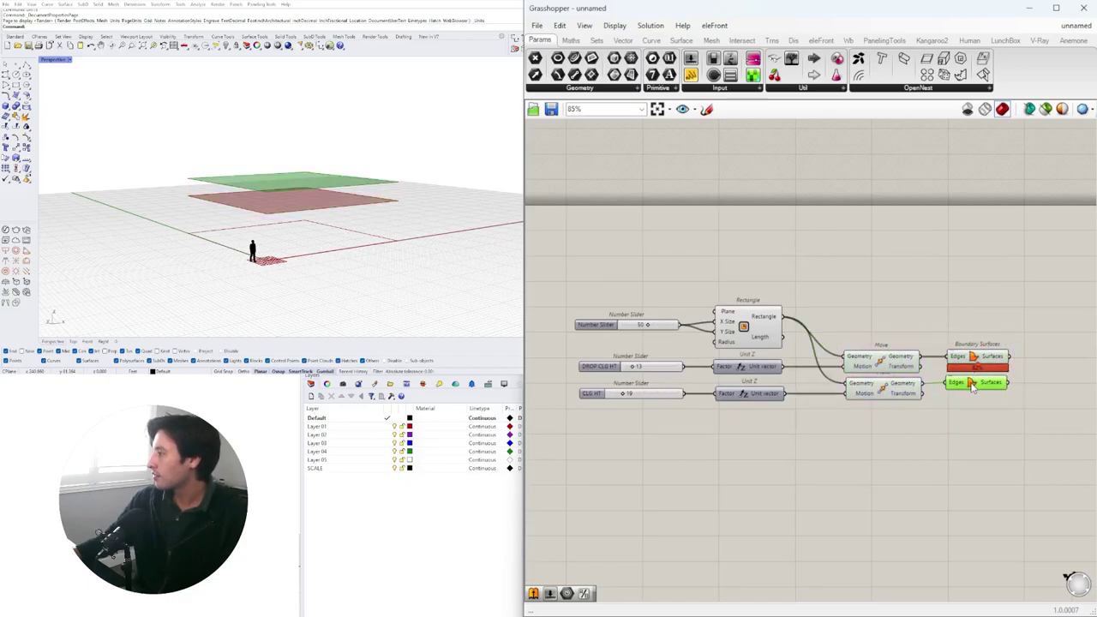
left_click(930, 429)
right_click_drag(278, 209, 354, 211)
left_click(986, 383)
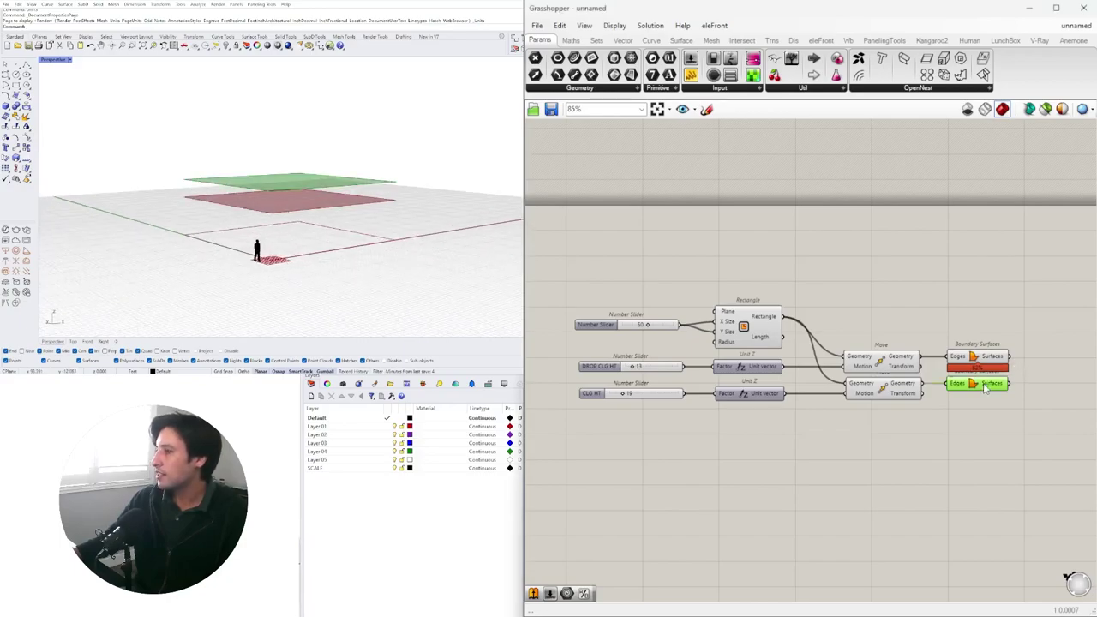
scroll(851, 387, "up", 3)
left_click_drag(820, 370, 821, 371)
left_click(798, 415)
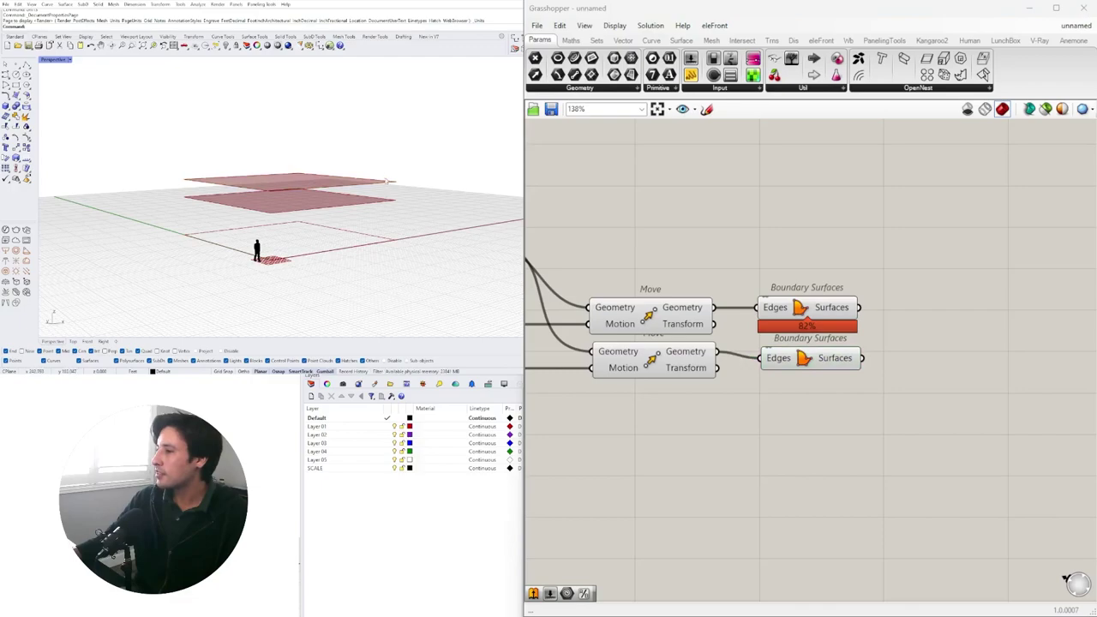
right_click_drag(838, 366, 726, 334)
left_click(723, 331)
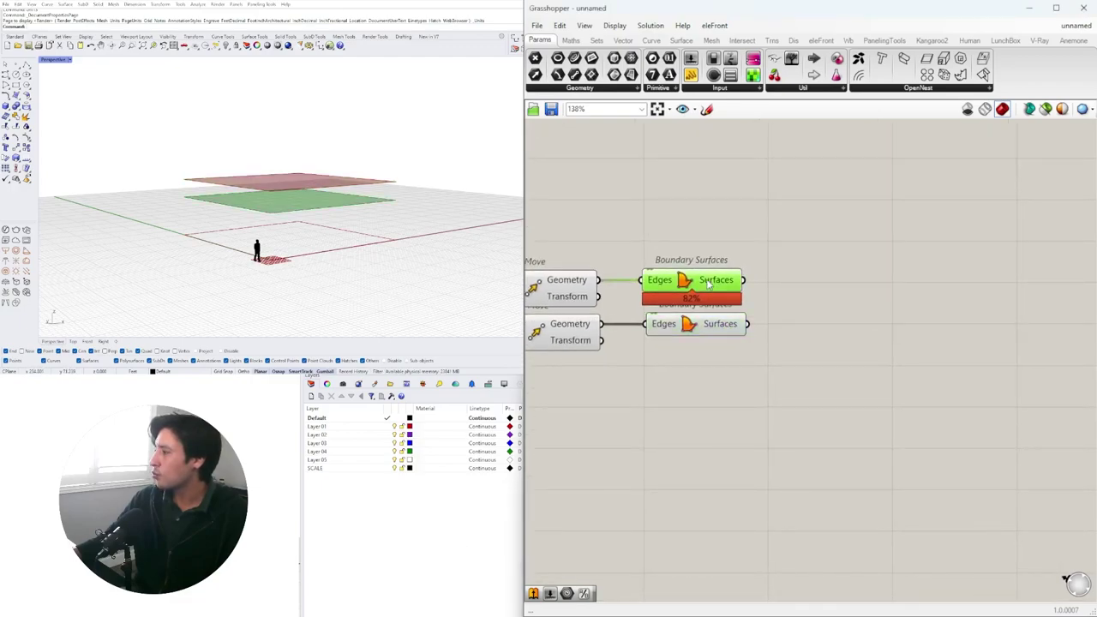
left_click_drag(708, 285, 709, 281)
Add an Extrude component, wire the second Boundary Surfaces output into its Base, and place it slightly lower
left_click(854, 342)
double_click(857, 343)
type("EXTR")
left_click(836, 323)
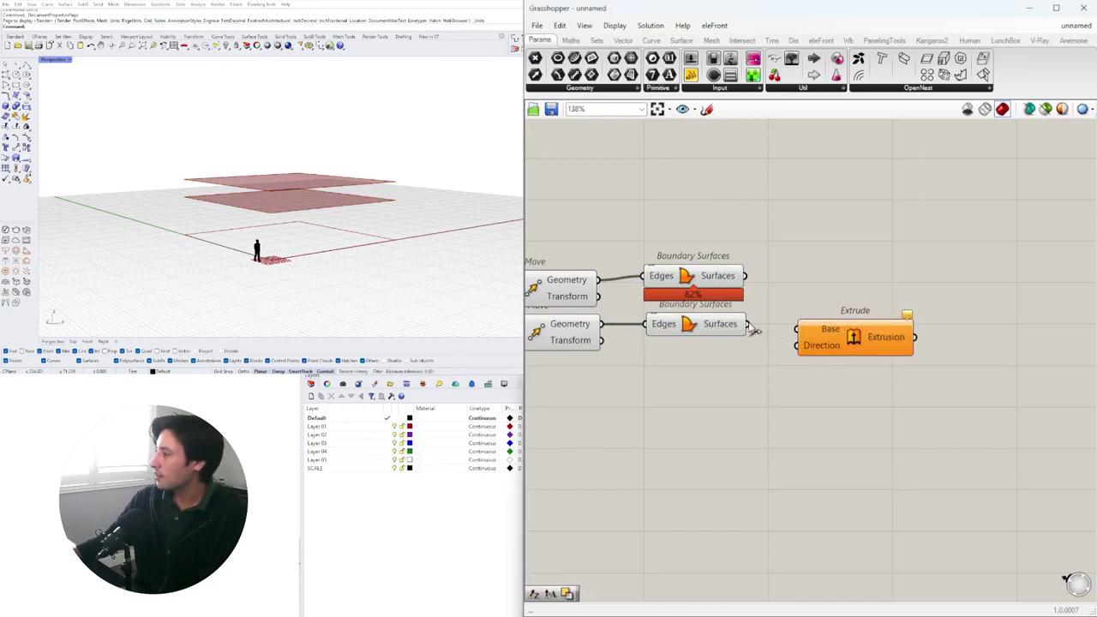
left_click_drag(748, 325, 799, 330)
left_click(706, 332)
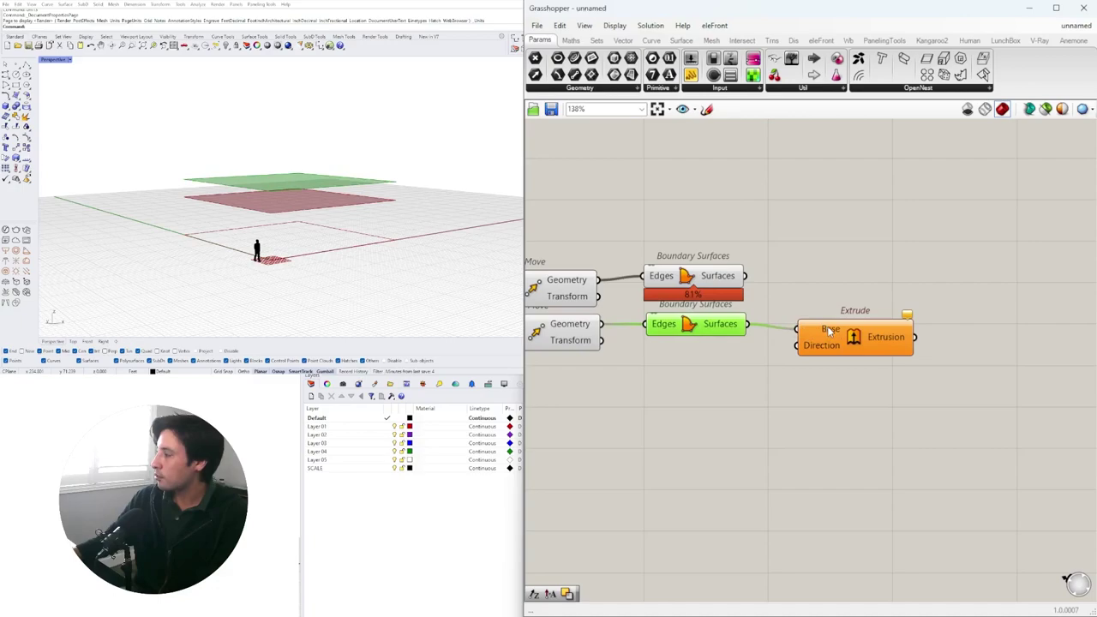
left_click_drag(827, 326, 841, 362)
double_click(701, 389)
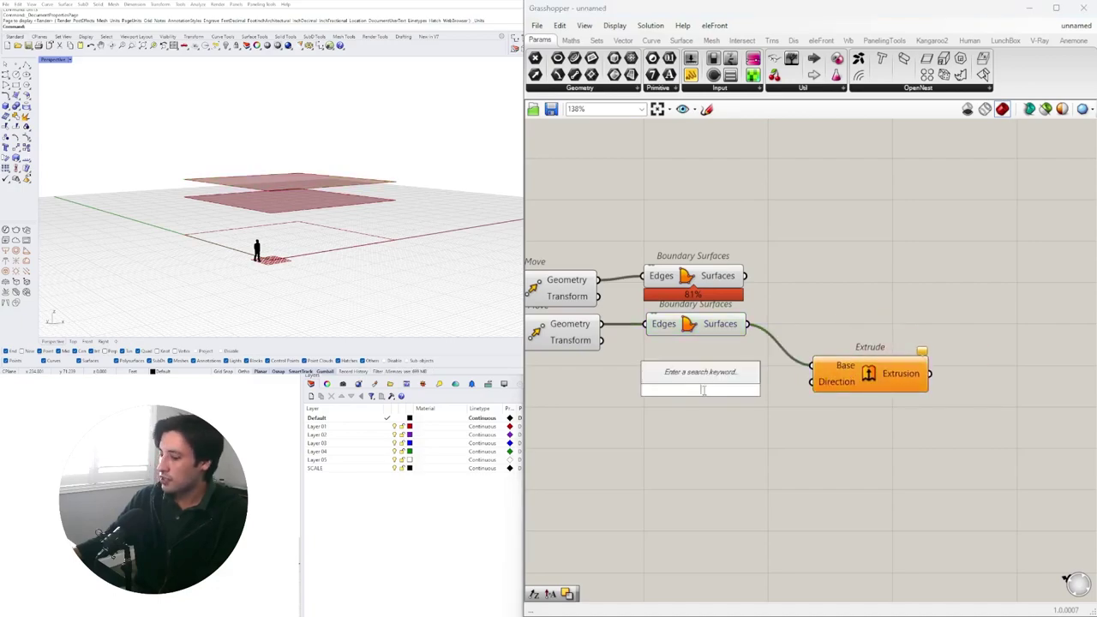
right_click_drag(638, 478, 857, 471)
scroll(857, 471, "down", 2)
right_click_drag(670, 434, 792, 408)
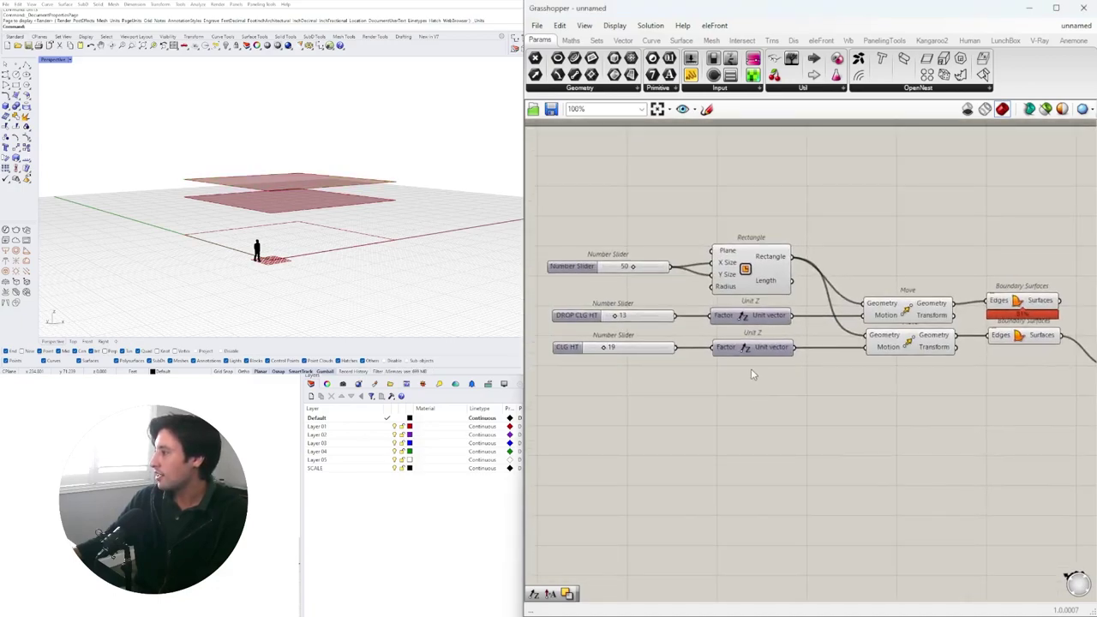
left_click(751, 350)
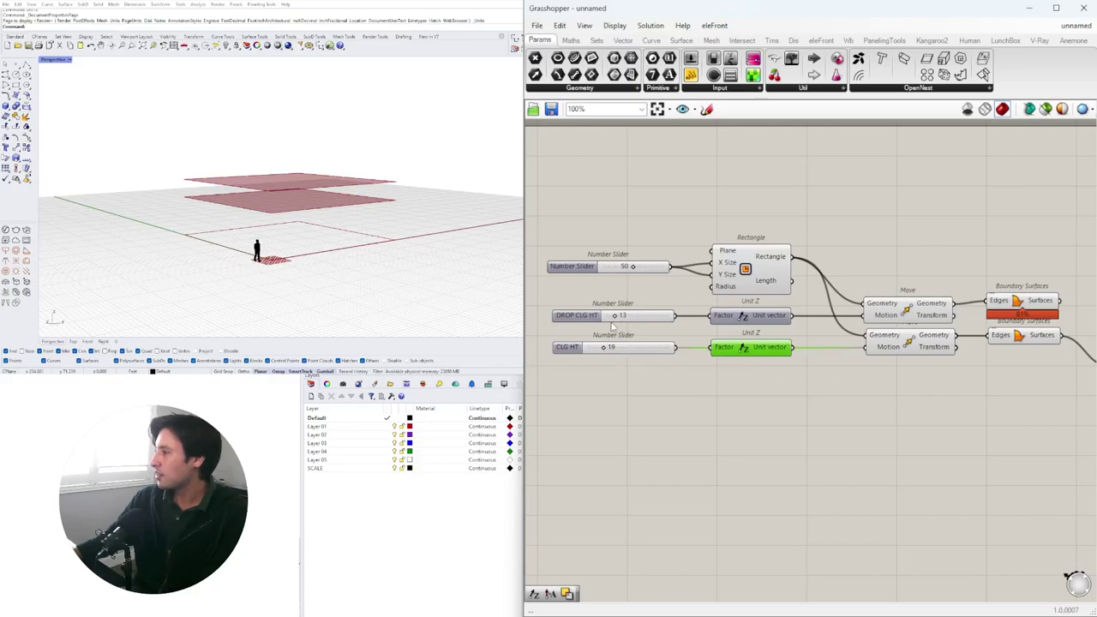
right_click_drag(814, 356, 612, 349)
Add a Unit Z vector below the second Boundary Surfaces and wire it into the Extrude's Direction input
scroll(746, 356, "up", 5)
double_click(853, 383)
type("z")
left_click(837, 375)
left_click_drag(838, 378, 786, 377)
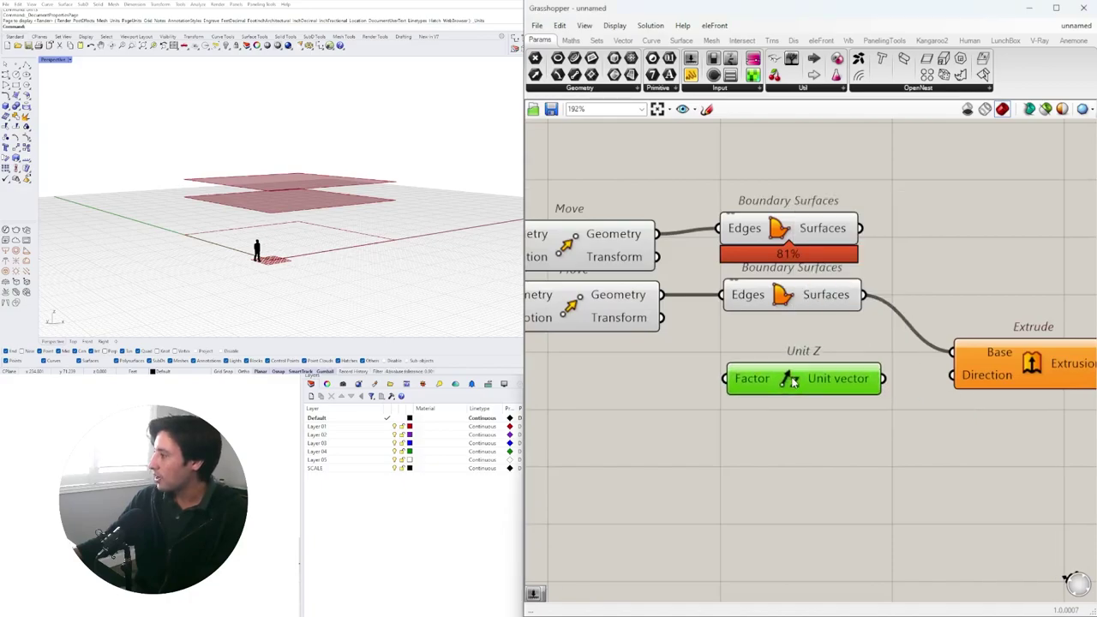
left_click_drag(876, 378, 953, 375)
scroll(886, 381, "down", 2)
left_click(888, 382)
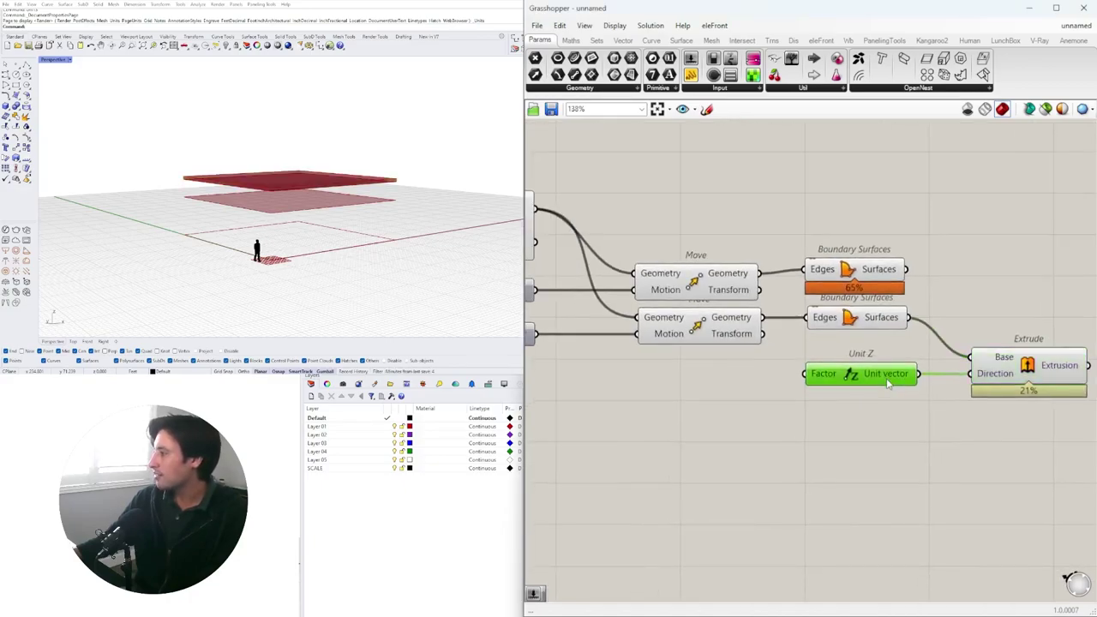
left_click_drag(886, 378, 889, 378)
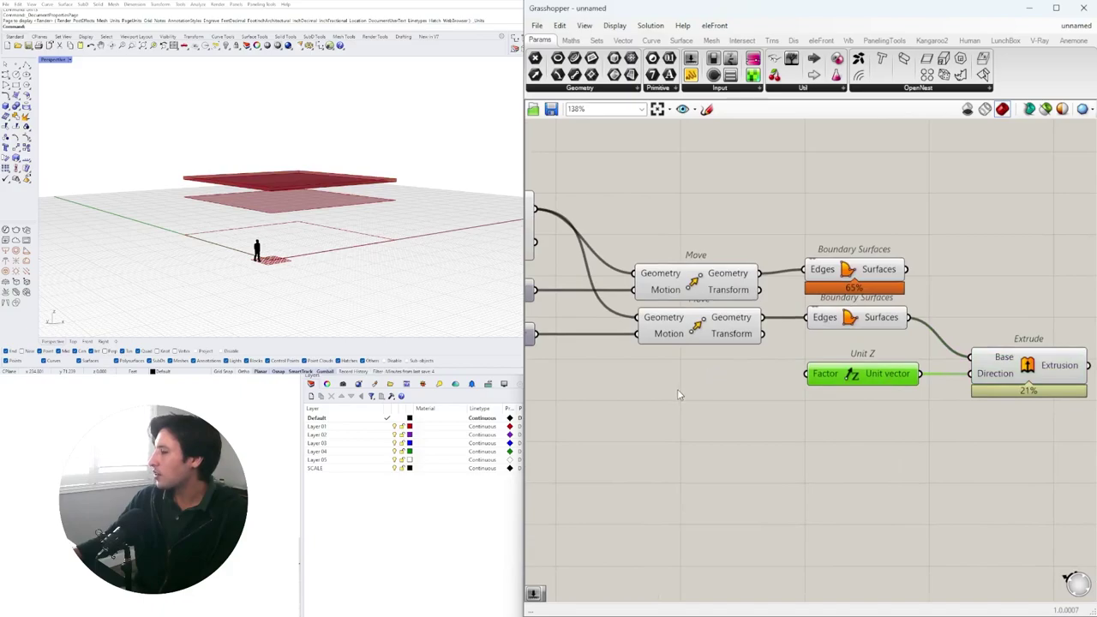
Add a Number Slider ranging from 6 to 20 with a value of 12 beside the Unit Z component
double_click(676, 391)
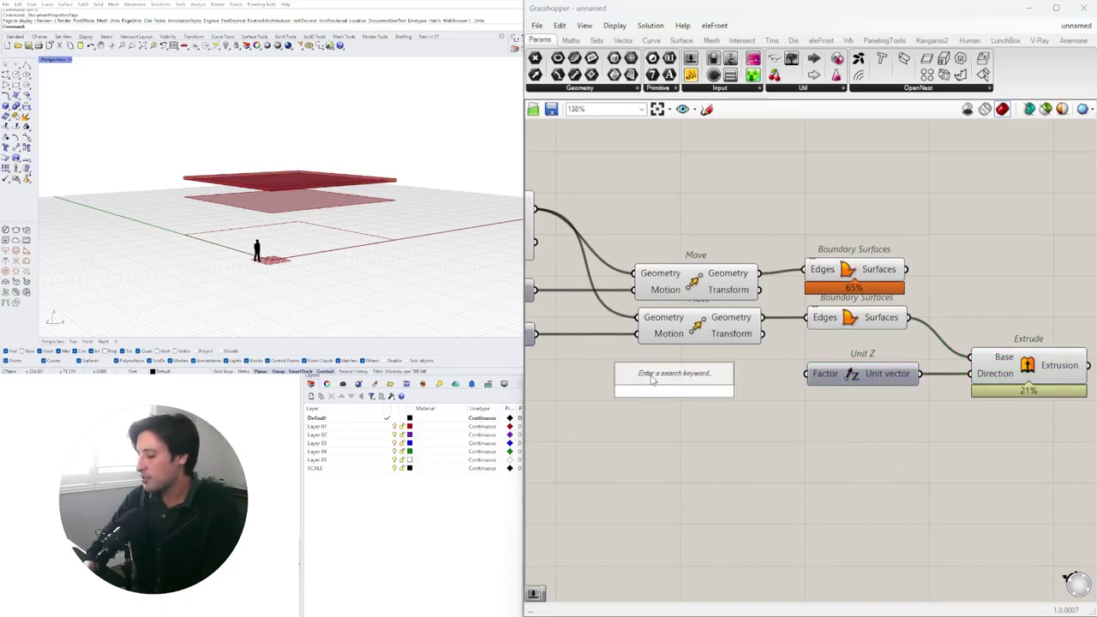
type("<")
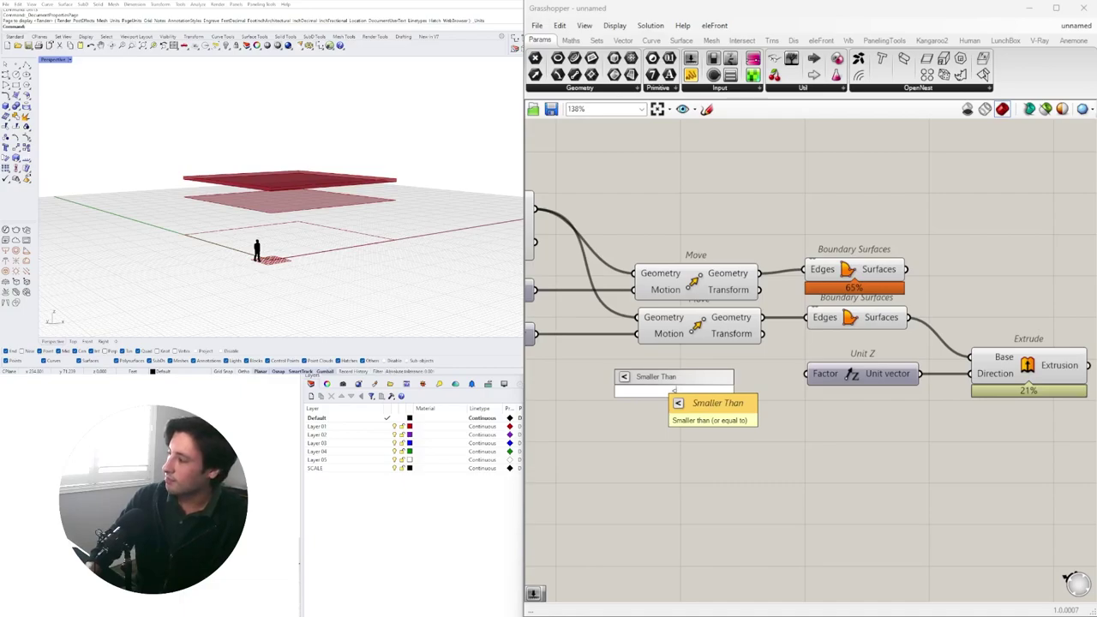
key("BackSpace")
type("<")
key("BackSpace")
type("5")
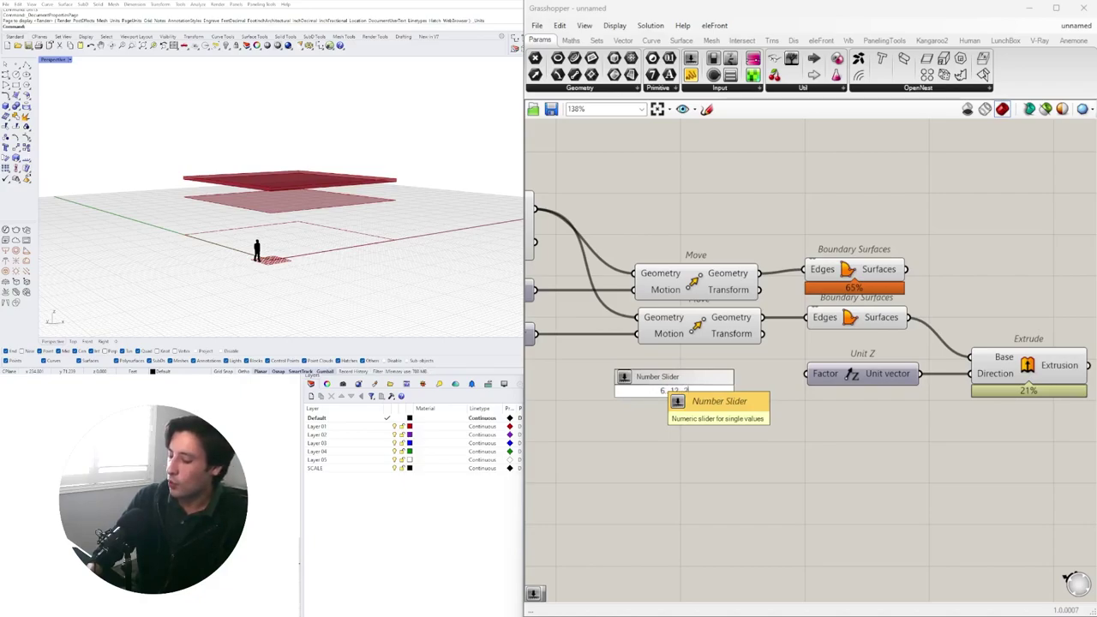
type("0")
key("Return")
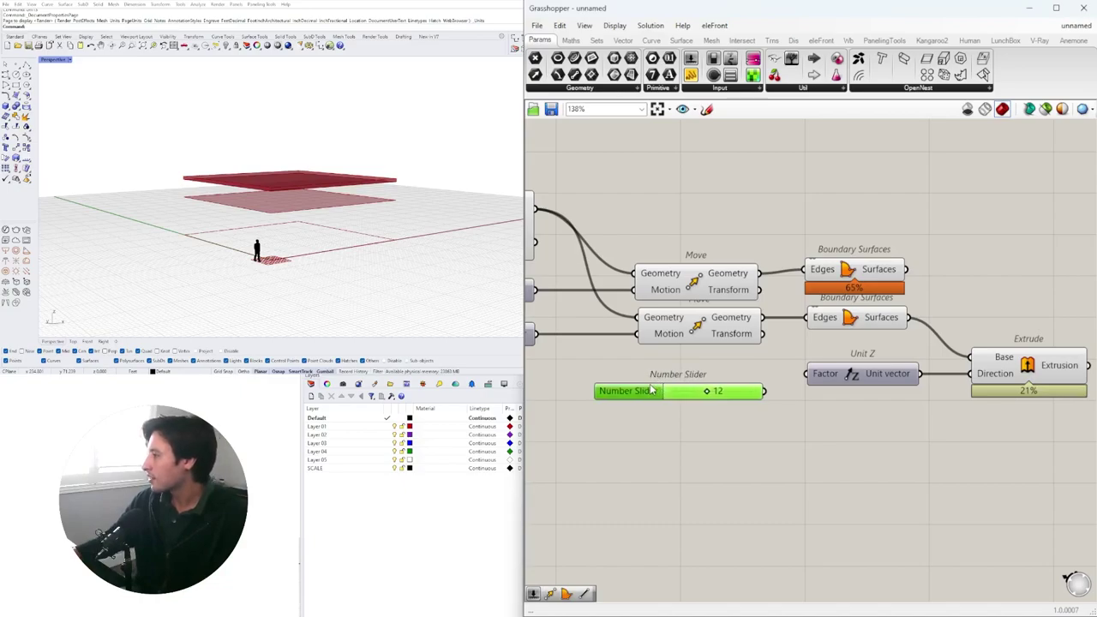
Line the slider up with Unit Z, wire it into the Factor input, and lower its value to 6
left_click_drag(651, 390, 658, 378)
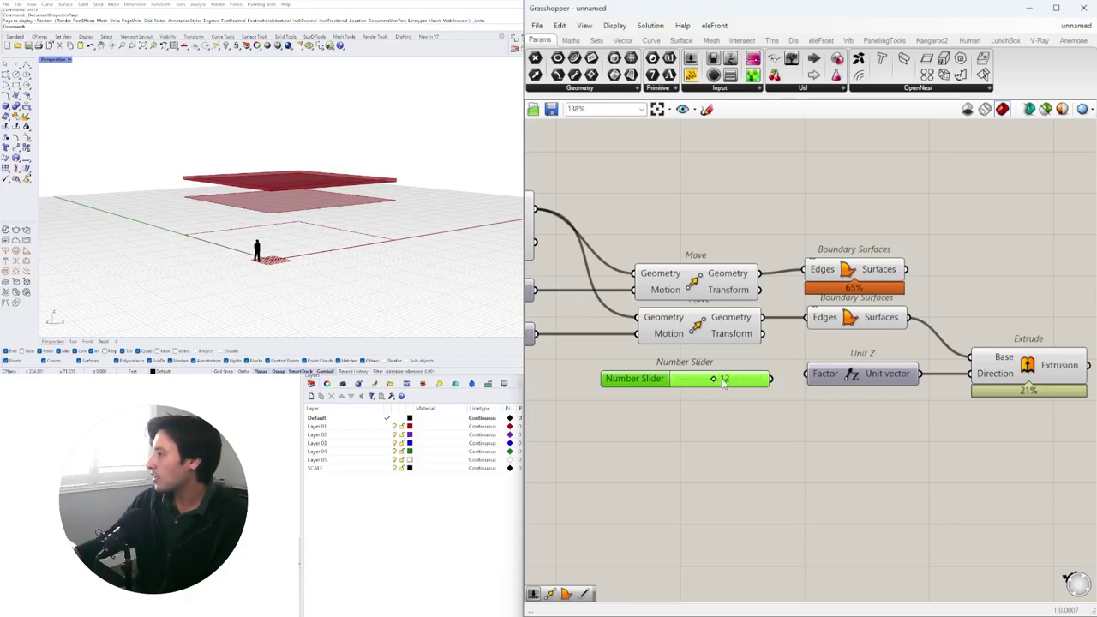
left_click_drag(770, 379, 676, 377)
scroll(598, 380, "up", 2)
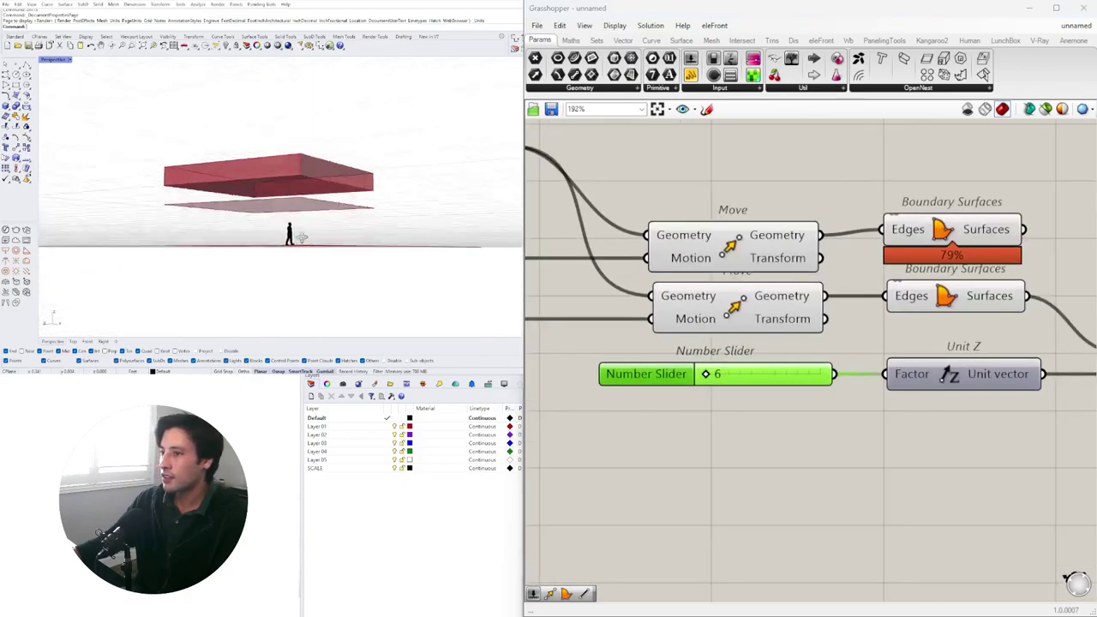
Change the extrusion slider's minimum to 1 and set its value to 3
double_click(658, 388)
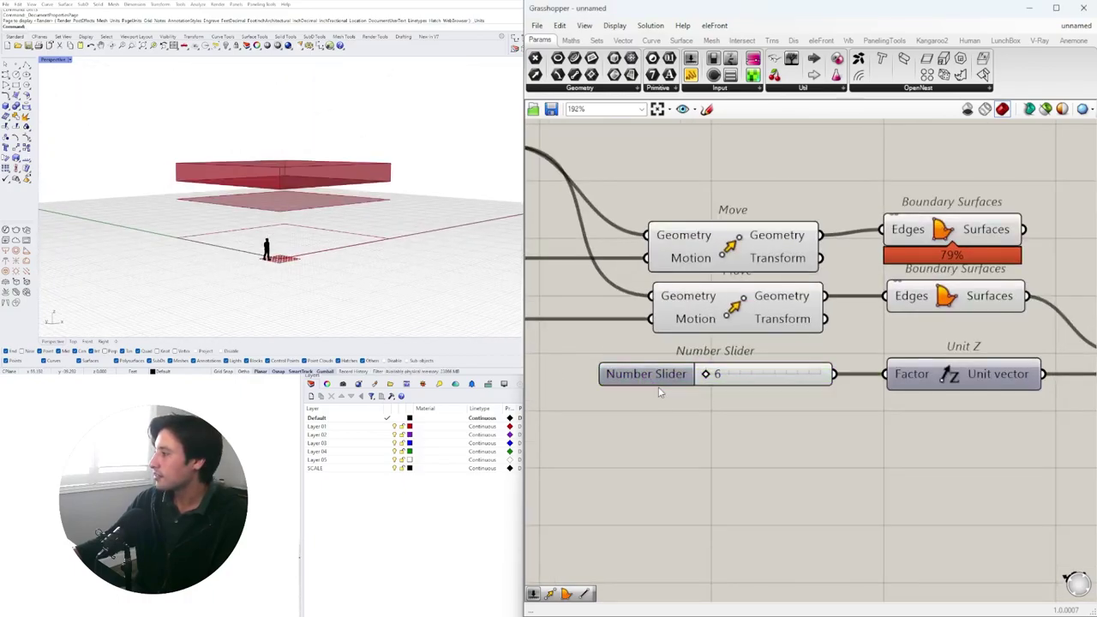
key("Escape")
left_click(642, 380)
double_click(642, 383)
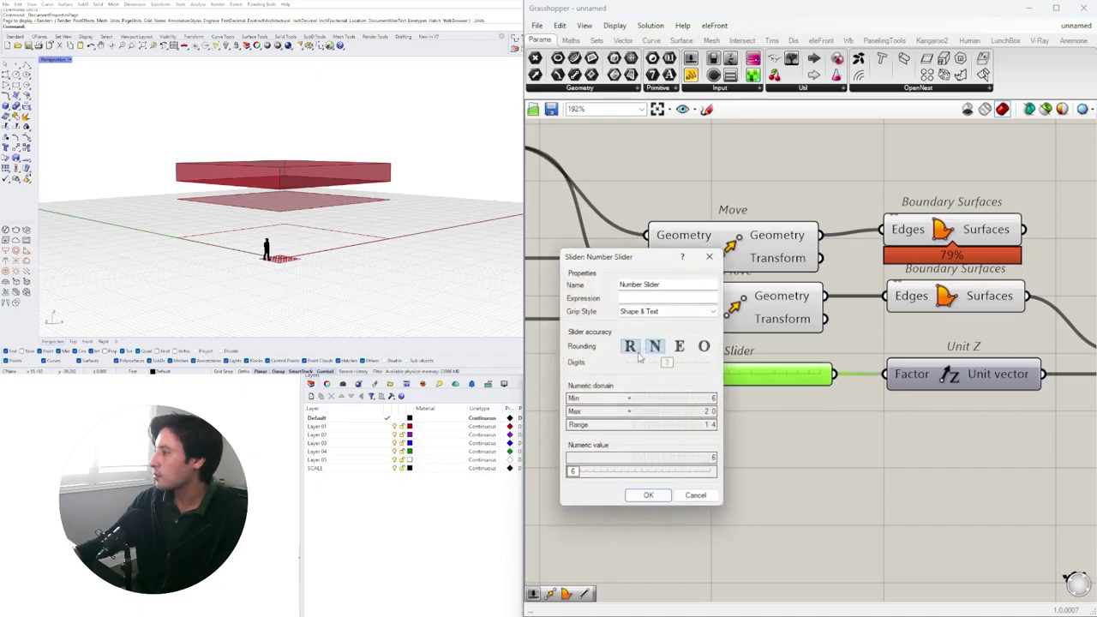
left_click(652, 396)
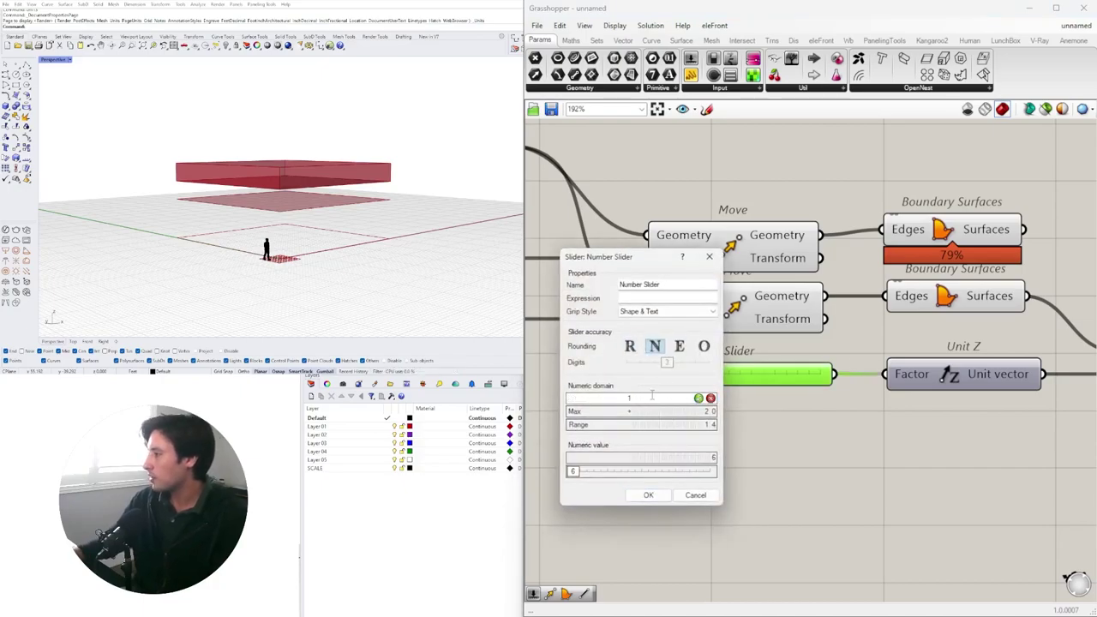
left_click(647, 494)
left_click_drag(735, 373, 719, 375)
Identify the drop-ceiling surface and move its Boundary Surfaces component away from the extrusion components
right_click_drag(1005, 424, 921, 415)
scroll(921, 415, "down", 3)
left_click(874, 359)
left_click(725, 254)
mouse_move(267, 176)
right_mouse_down()
mouse_move(190, 164)
mouse_move(201, 186)
mouse_move(274, 209)
mouse_move(259, 168)
right_mouse_up()
scroll(201, 186, "up", 4)
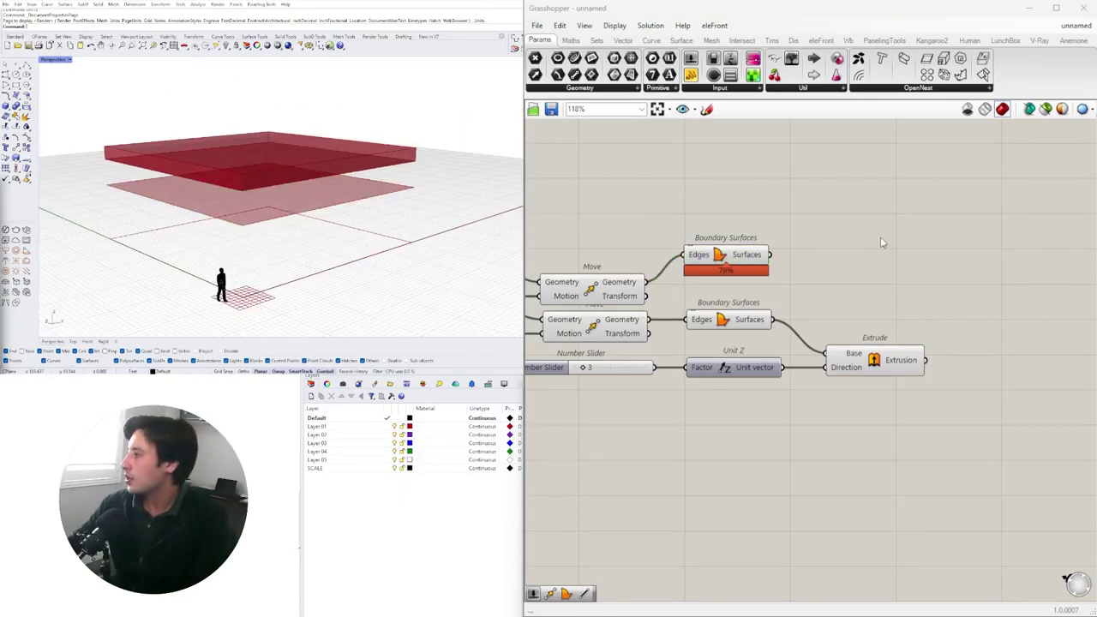
scroll(784, 275, "down", 2)
left_click(737, 264)
right_click_drag(283, 180, 214, 202)
left_click_drag(752, 268, 855, 239)
mouse_move(295, 192)
right_mouse_down()
mouse_move(300, 167)
mouse_move(296, 205)
right_mouse_up()
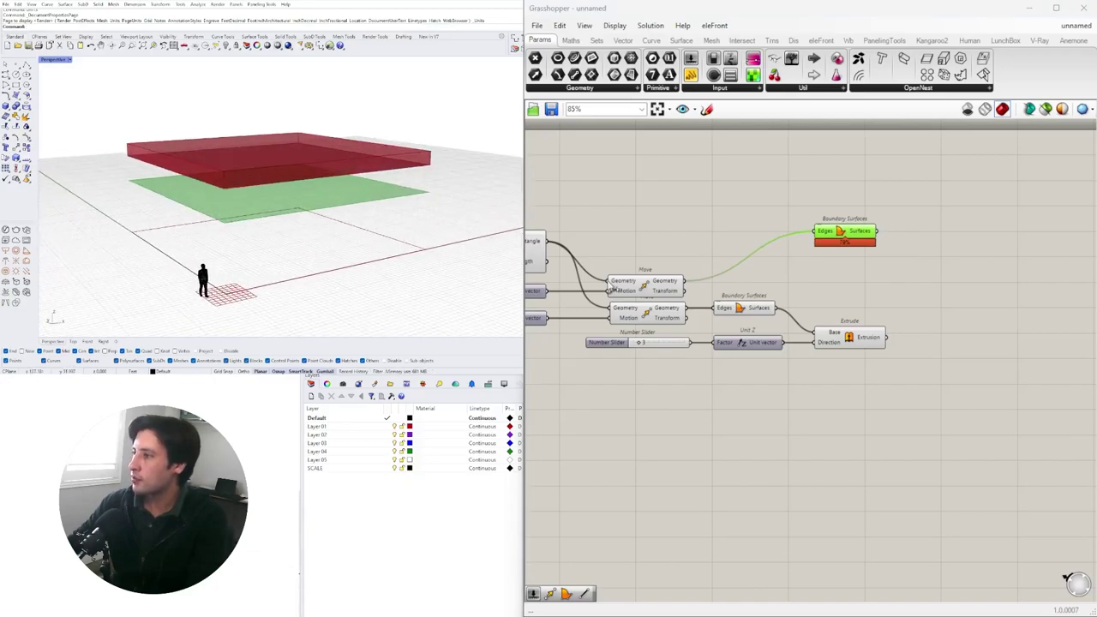
Shift the ceiling extrusion components down to separate them from the drop-ceiling Move and Boundary Surfaces components
left_click_drag(930, 435, 635, 336)
left_click_drag(908, 287, 602, 214)
left_click_drag(646, 289, 657, 288)
left_click(727, 224)
left_click(851, 229)
right_click_drag(724, 281, 620, 281)
Add a Brep/Mesh Contour component and wire the drop-ceiling Boundary Surfaces output into its Shape input
double_click(833, 264)
type("contour")
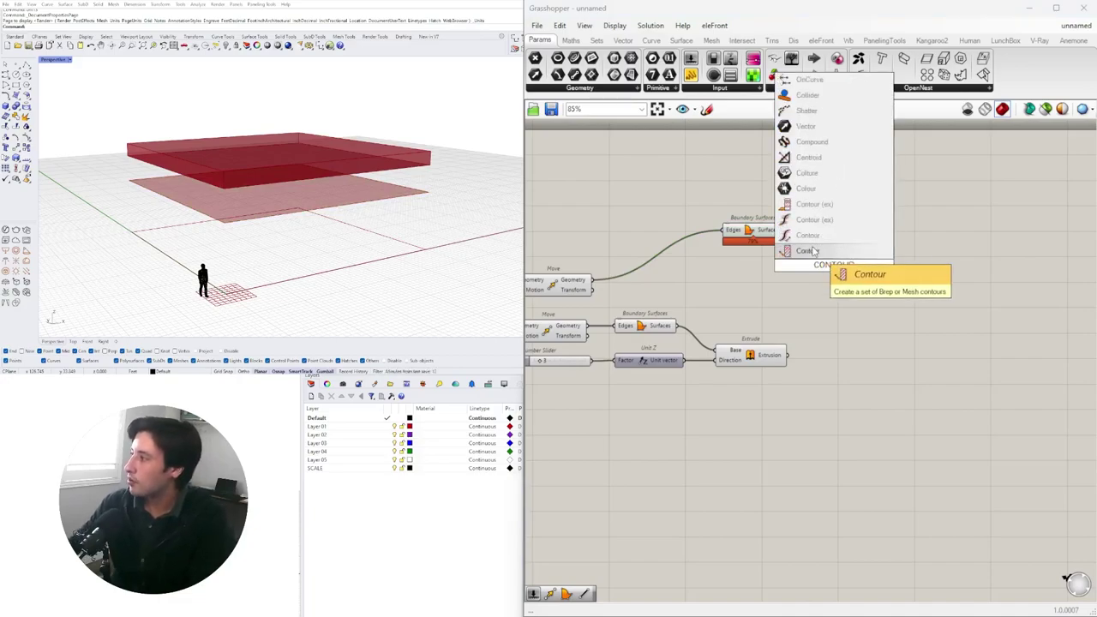
left_click(806, 250)
left_click_drag(825, 270, 902, 248)
left_click_drag(751, 233, 720, 234)
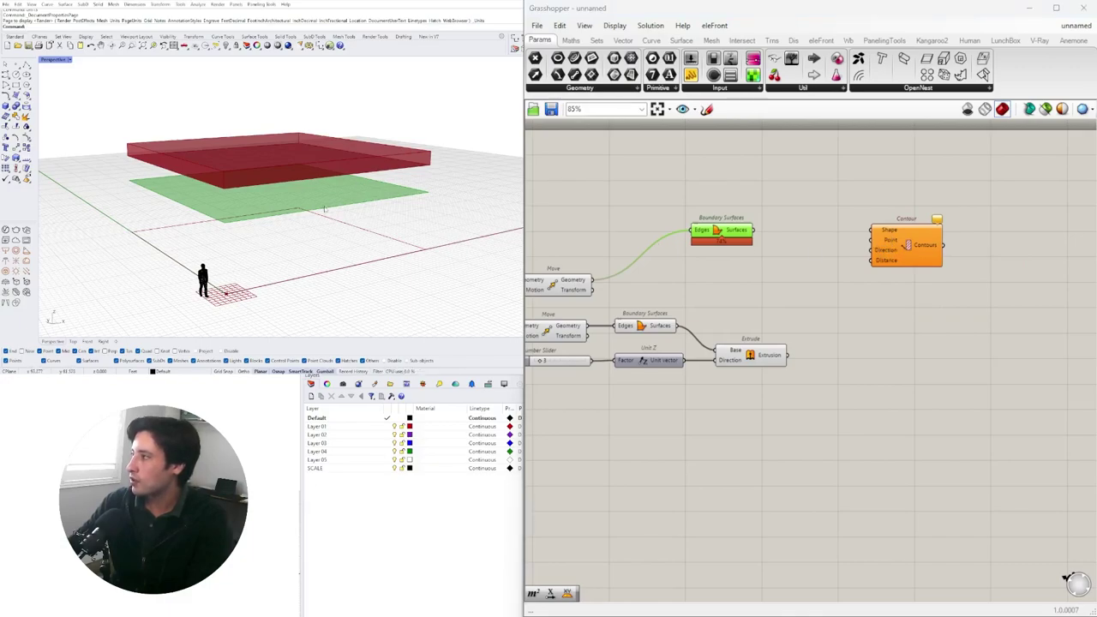
left_click(743, 314)
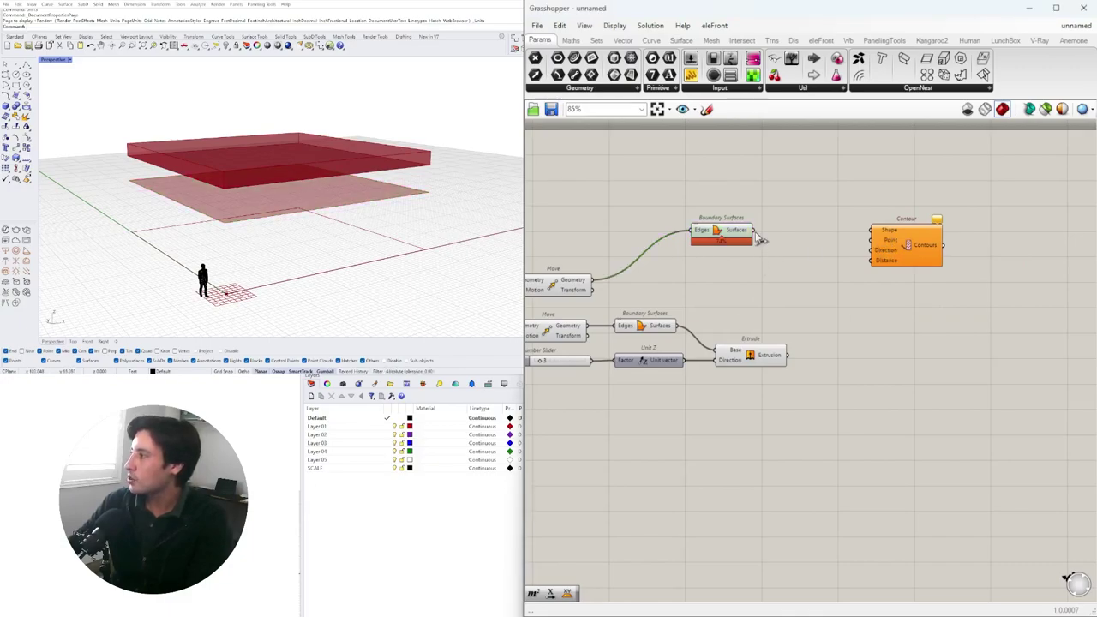
left_click_drag(758, 237, 877, 215)
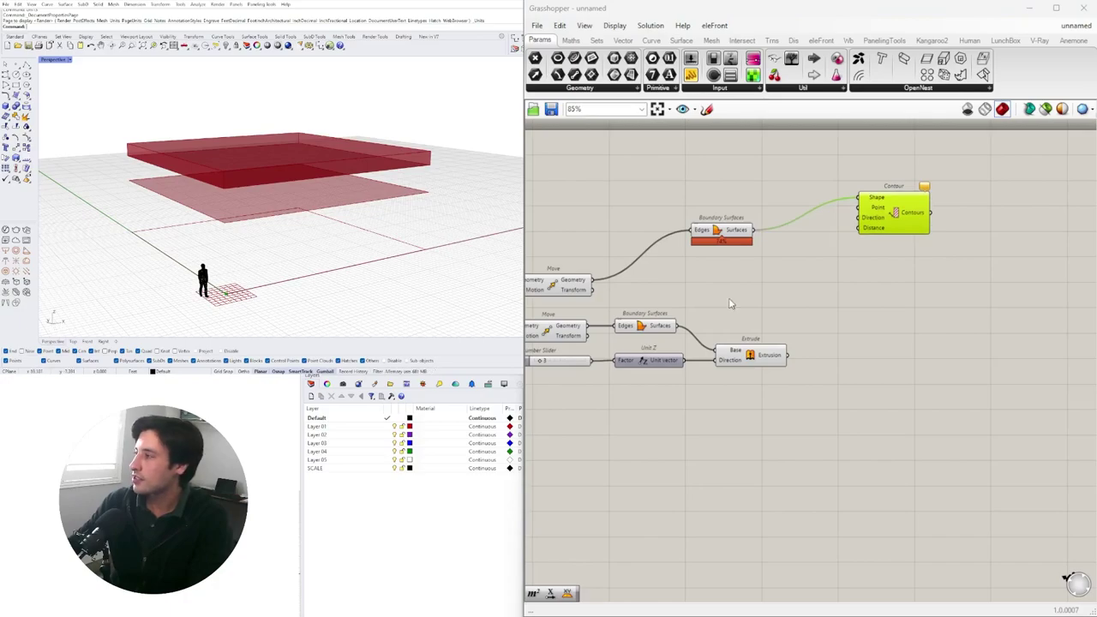
Add a Unit X vector below the drop-ceiling Boundary Surfaces and wire it into the Contour's Direction input
left_click(702, 191)
double_click(702, 189)
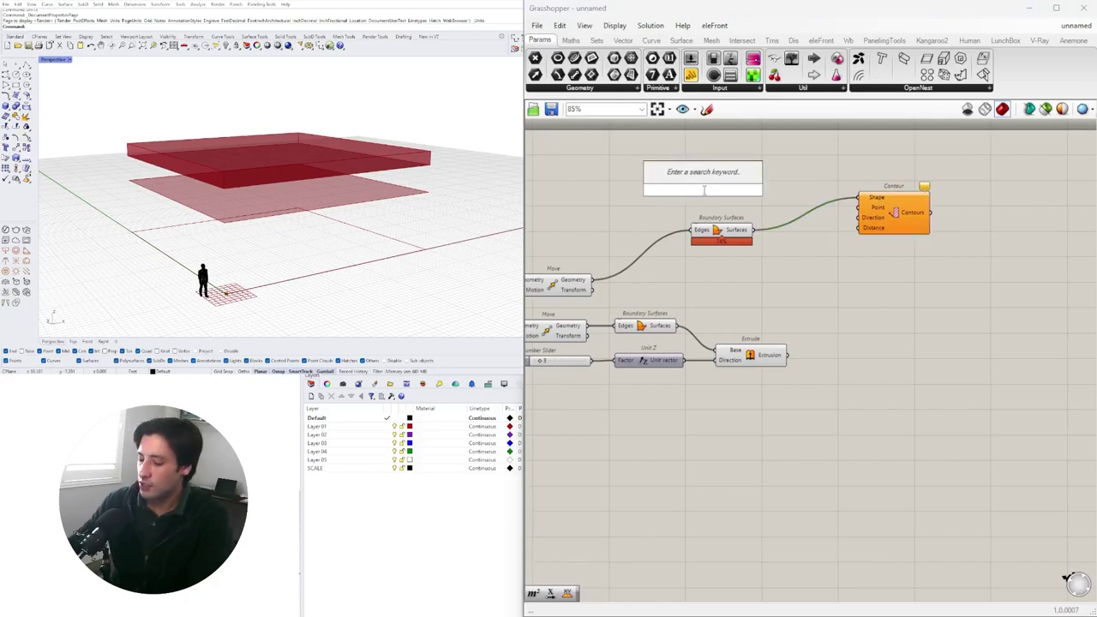
type("x")
left_click(703, 178)
left_click_drag(706, 190, 877, 229)
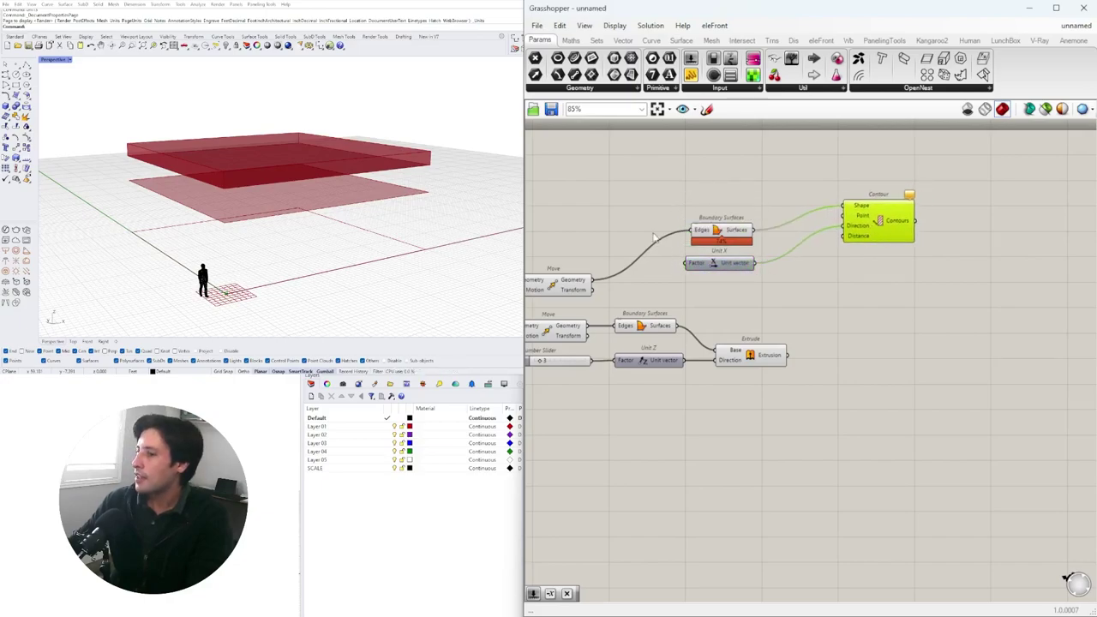
Add an Area component fed by the drop-ceiling surface and wire its Centroid into the Contour's Point input
left_click(729, 236)
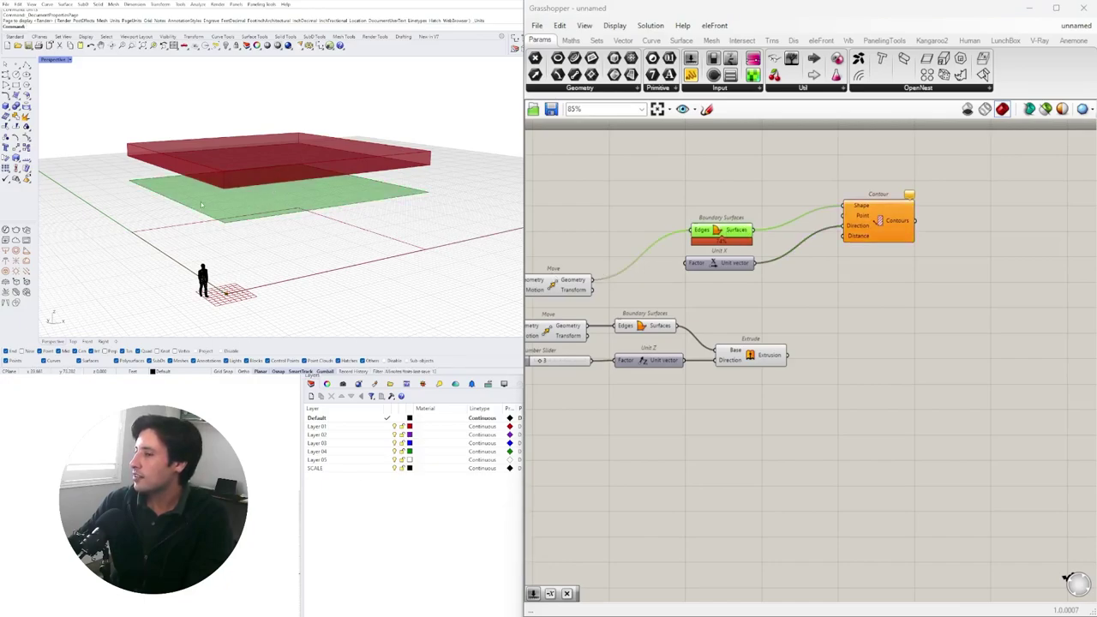
double_click(780, 171)
type("Mi")
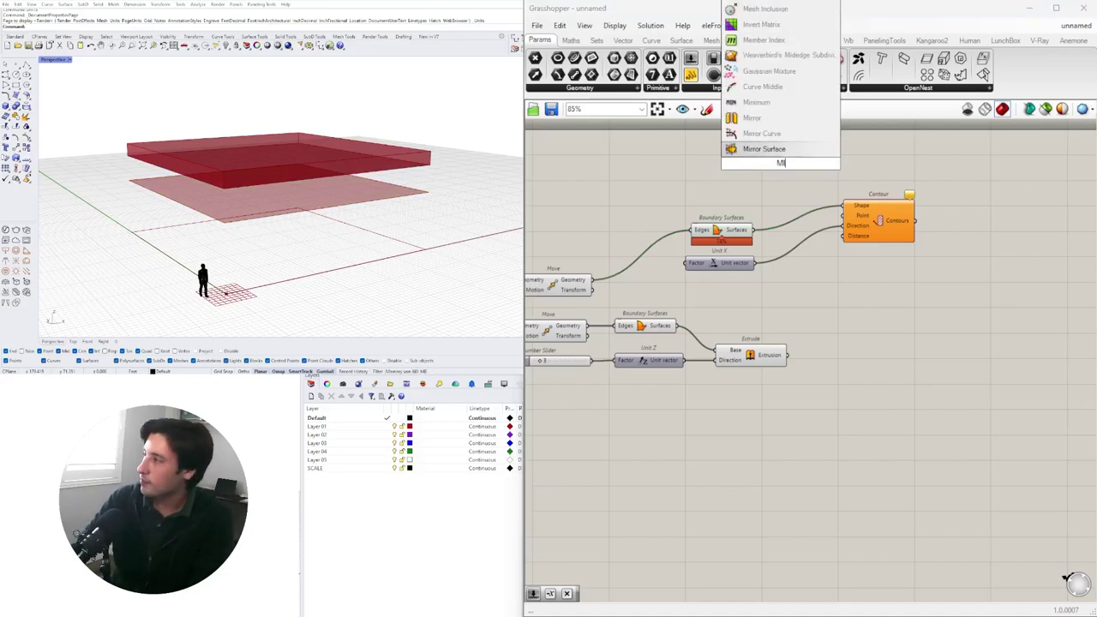
key("BackSpace")
key("BackSpace")
type("AREA")
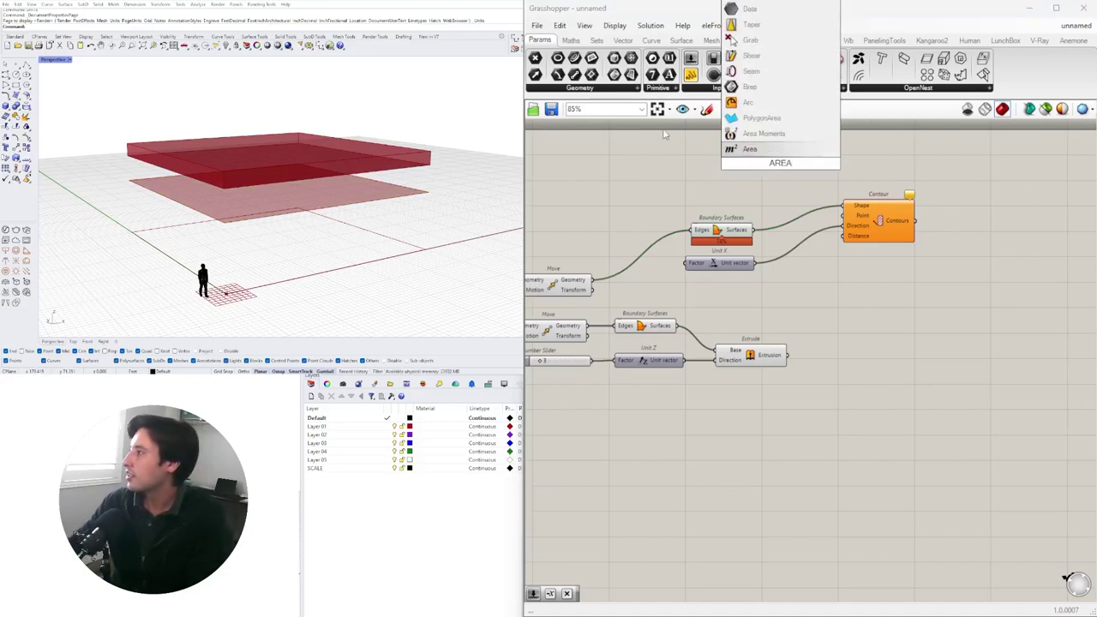
left_click(742, 148)
left_click_drag(876, 227, 906, 258)
left_click_drag(753, 229, 872, 247)
left_click(793, 174)
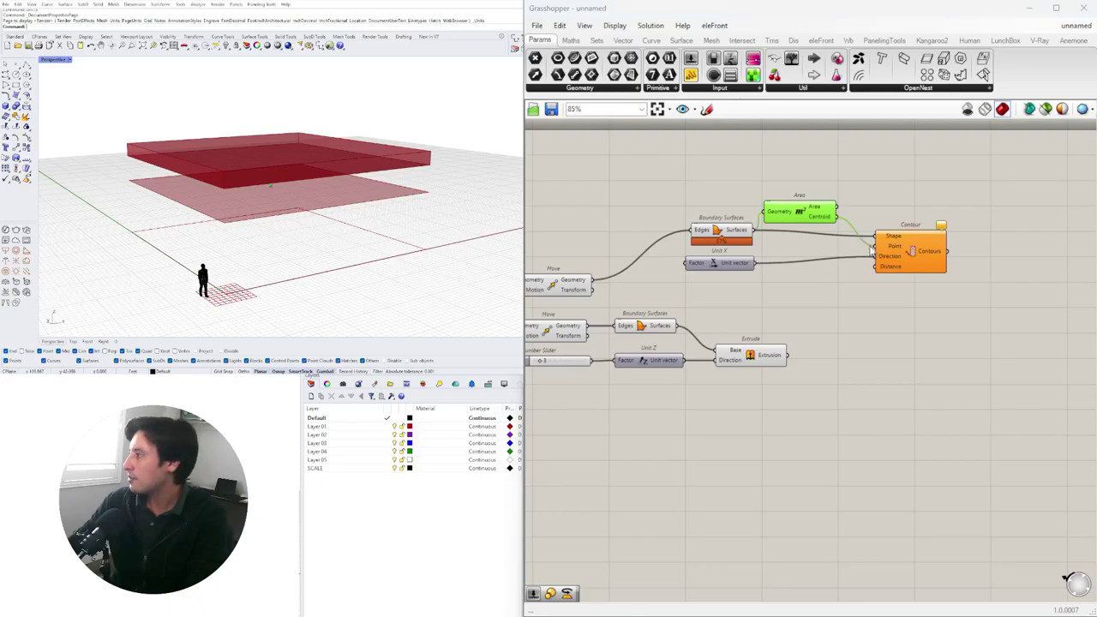
right_click_drag(429, 209, 414, 196)
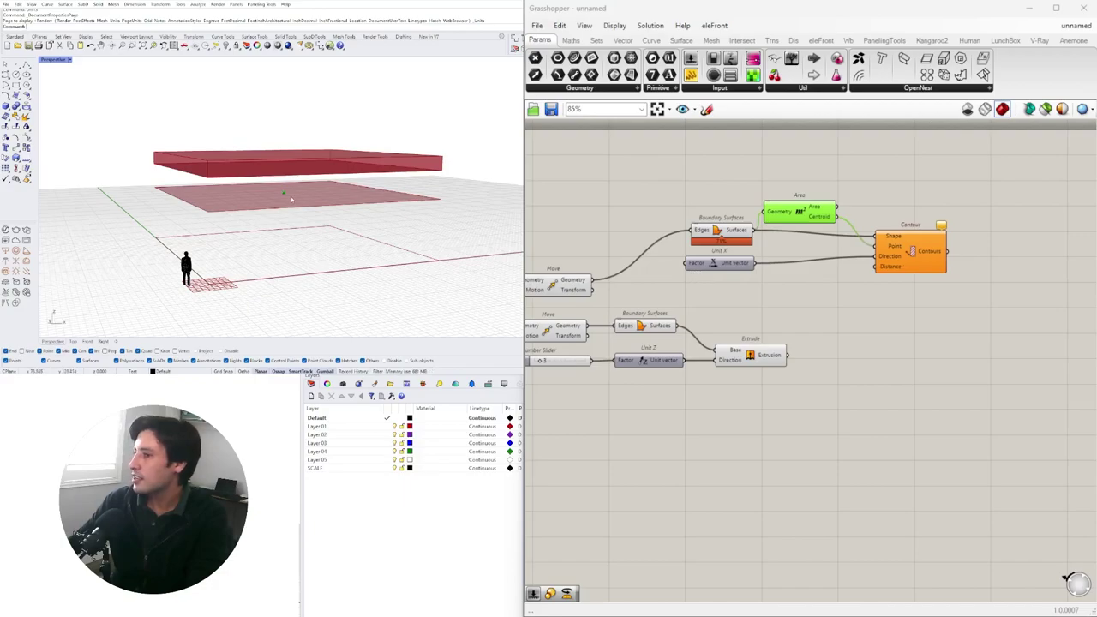
Add a Number Slider with a value of 10.5 and wire it into the Contour's Distance input
double_click(791, 297)
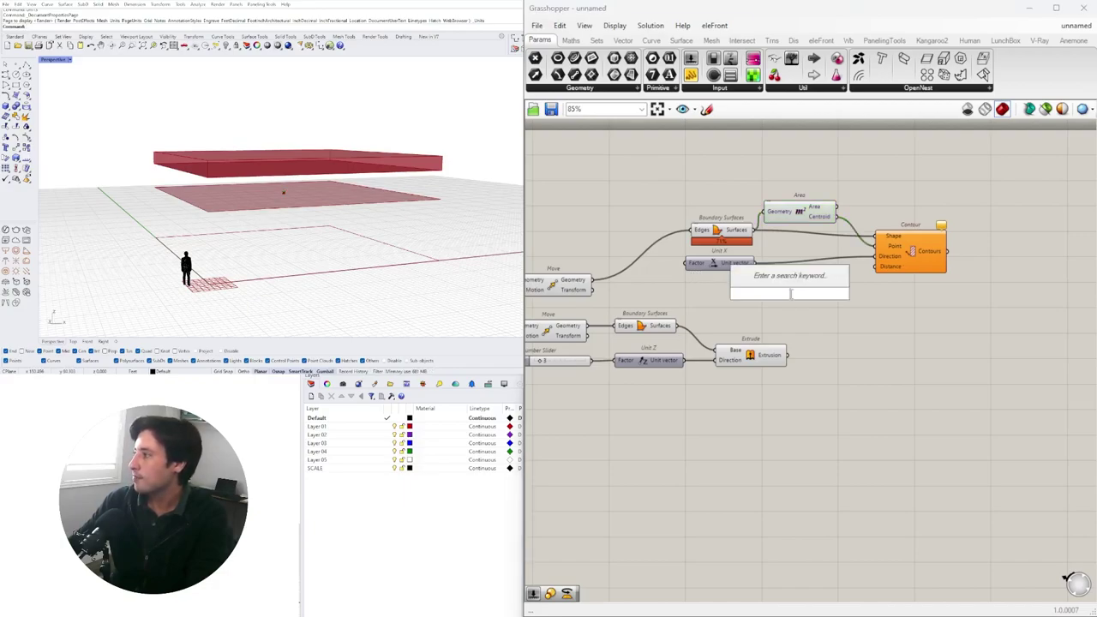
type("10.5")
key("Return")
scroll(797, 296, "up", 5)
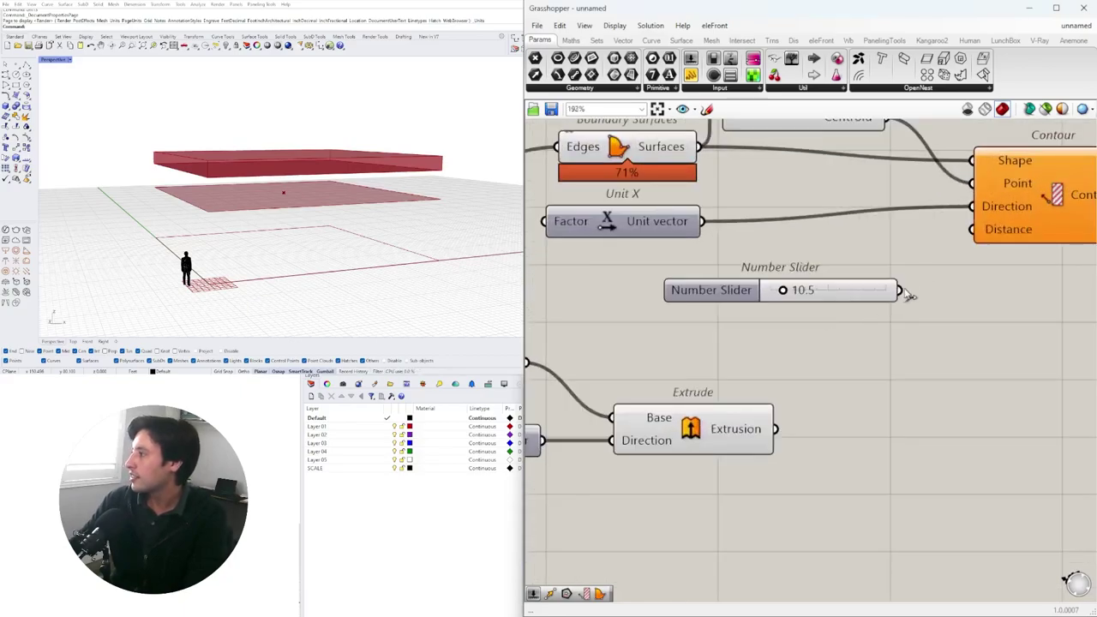
left_click_drag(898, 290, 971, 228)
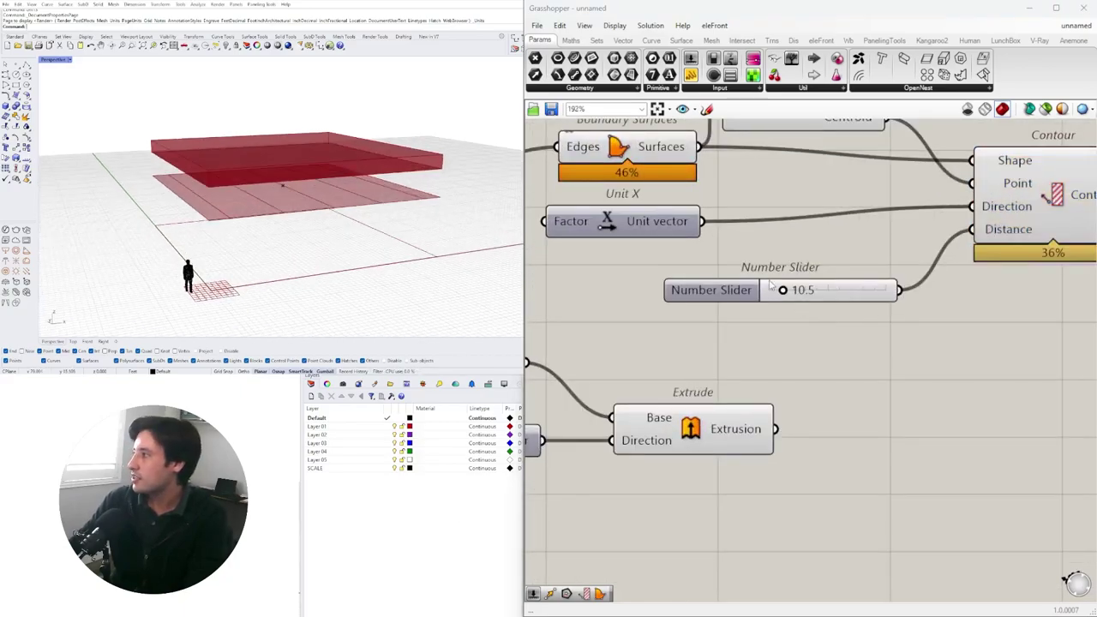
Set the contour distance slider to 5.5 and place it under the Unit X component
scroll(777, 282, "up", 6)
left_click_drag(775, 305, 750, 312)
scroll(774, 230, "down", 5)
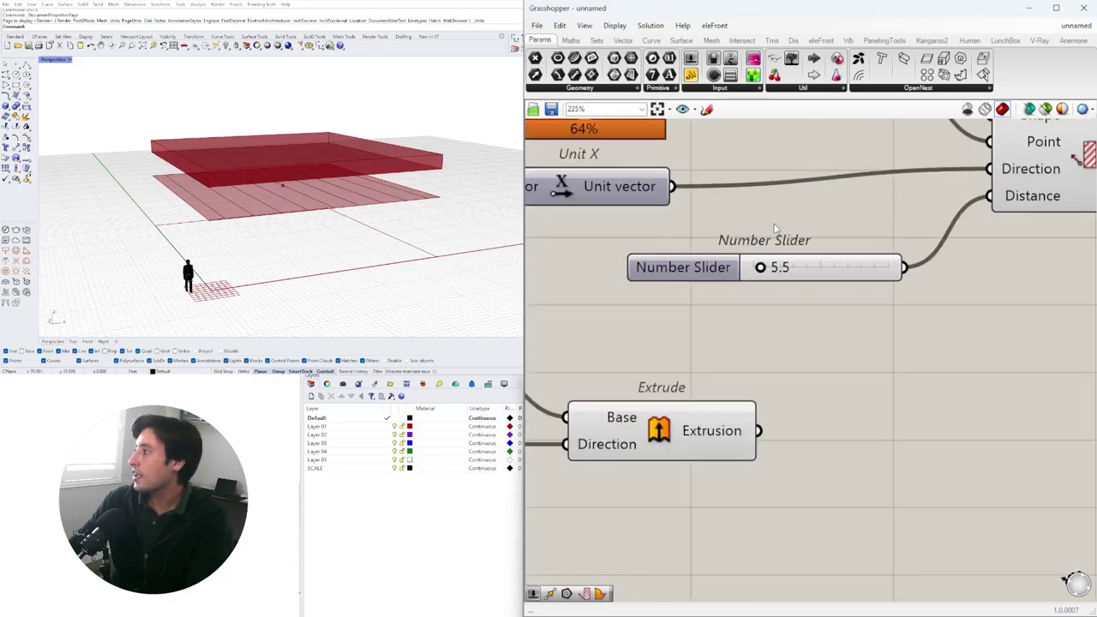
scroll(773, 228, "down", 1)
right_click_drag(773, 228, 833, 324)
left_click_drag(793, 347, 686, 345)
left_click(904, 377)
Duplicate the Contour component with its input wires and place the copy directly below the original
scroll(913, 378, "down", 1)
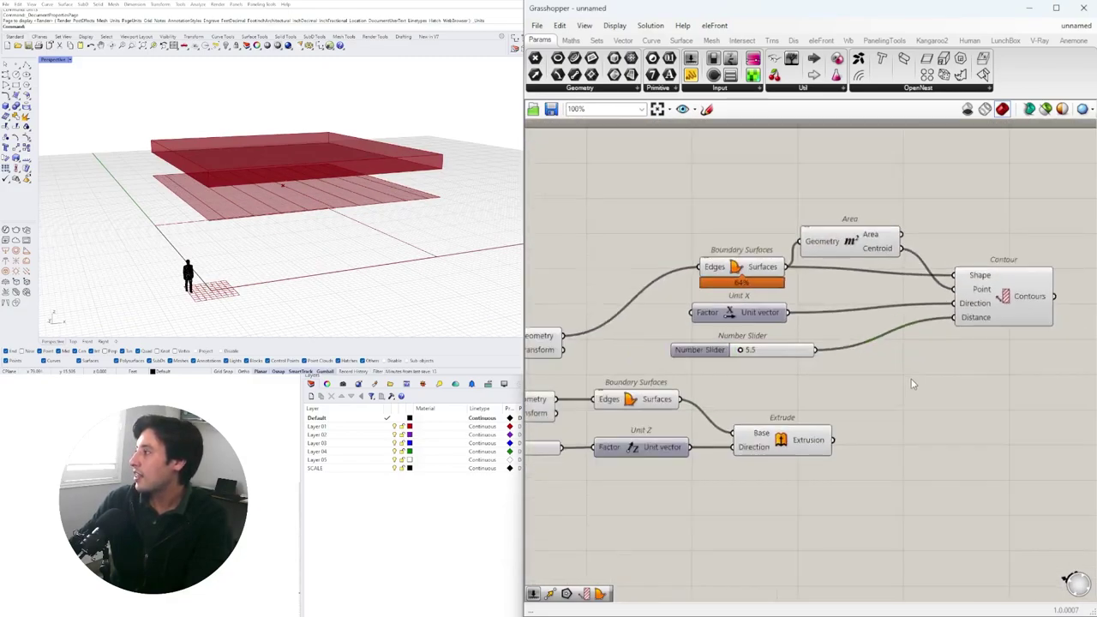
right_click_drag(914, 383, 759, 375)
left_click(894, 305)
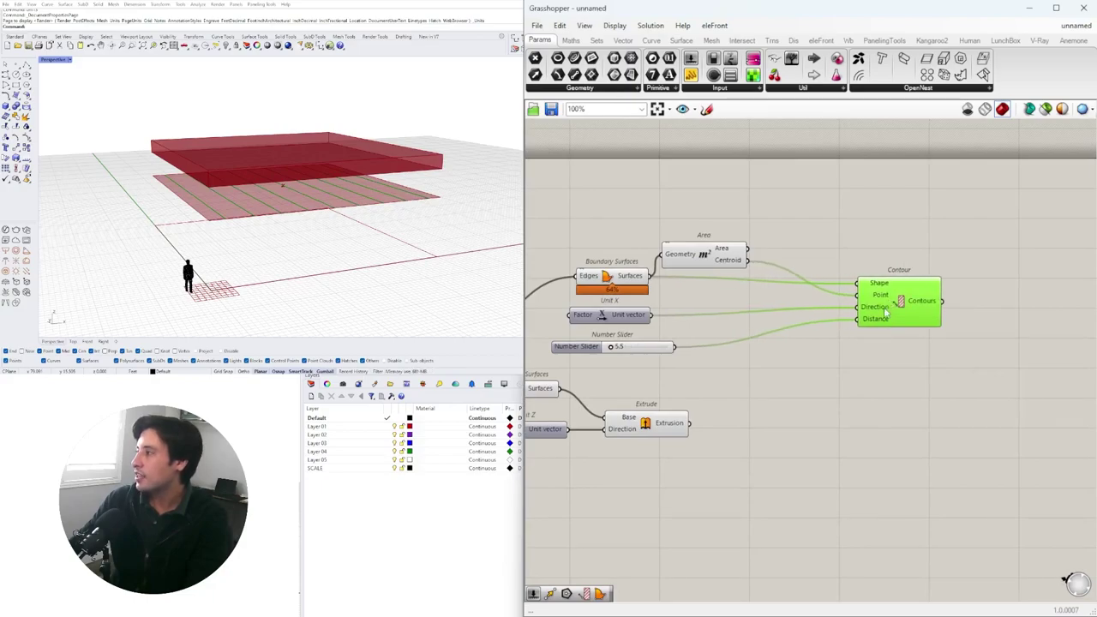
left_click_drag(885, 307, 883, 367)
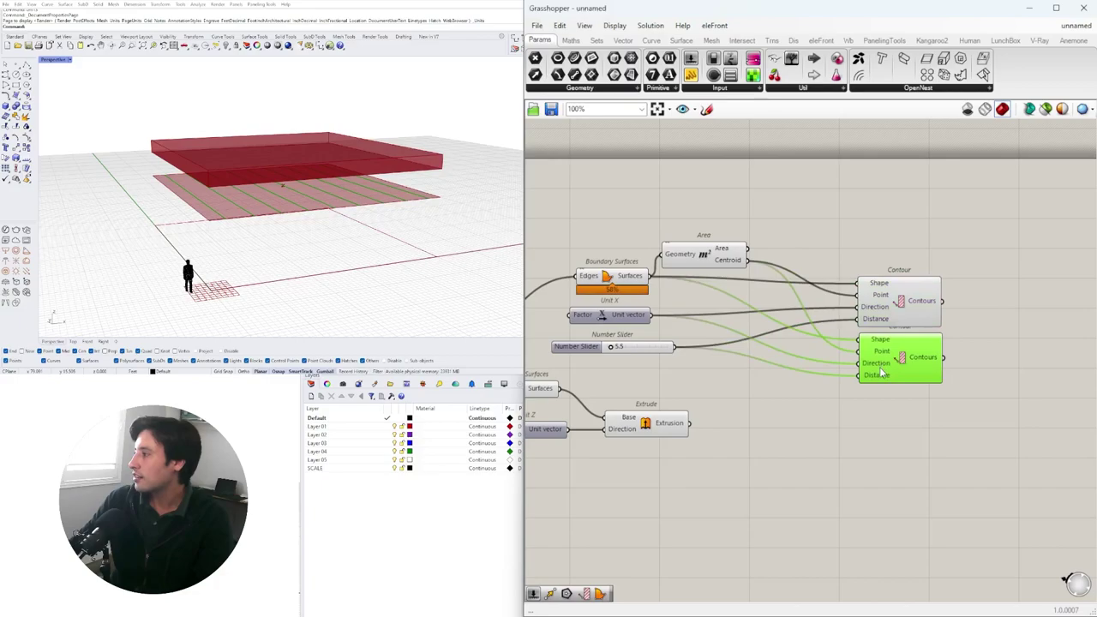
left_click(778, 386)
scroll(693, 367, "up", 1)
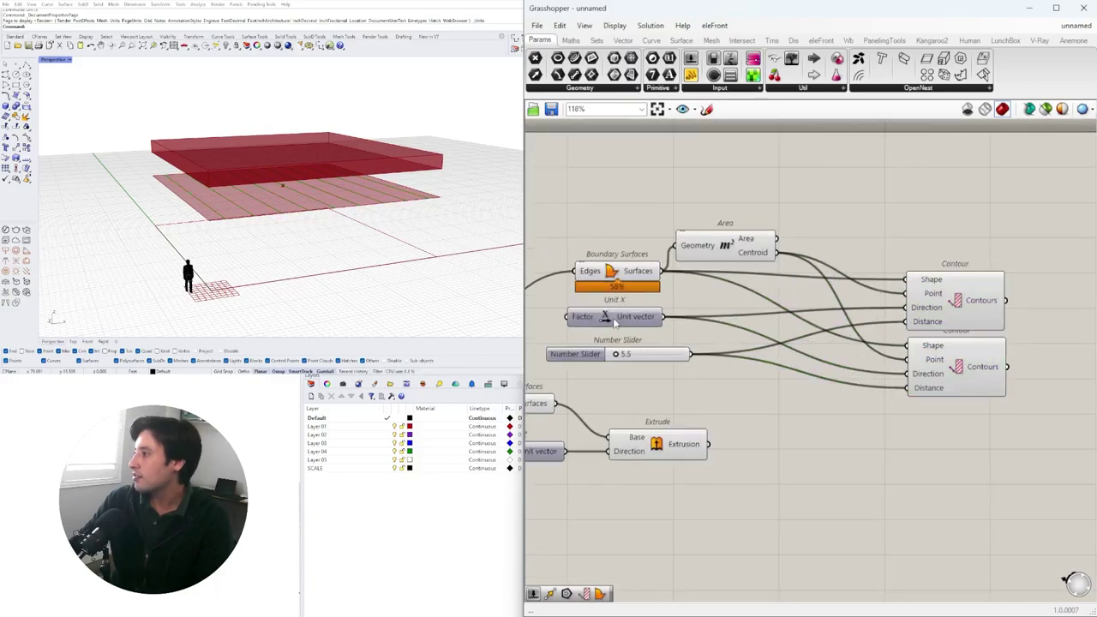
Add a Unit Y vector, wire it into the second Contour's Direction in place of Unit X, and adjust the placement of both Contours
double_click(638, 406)
type("Y")
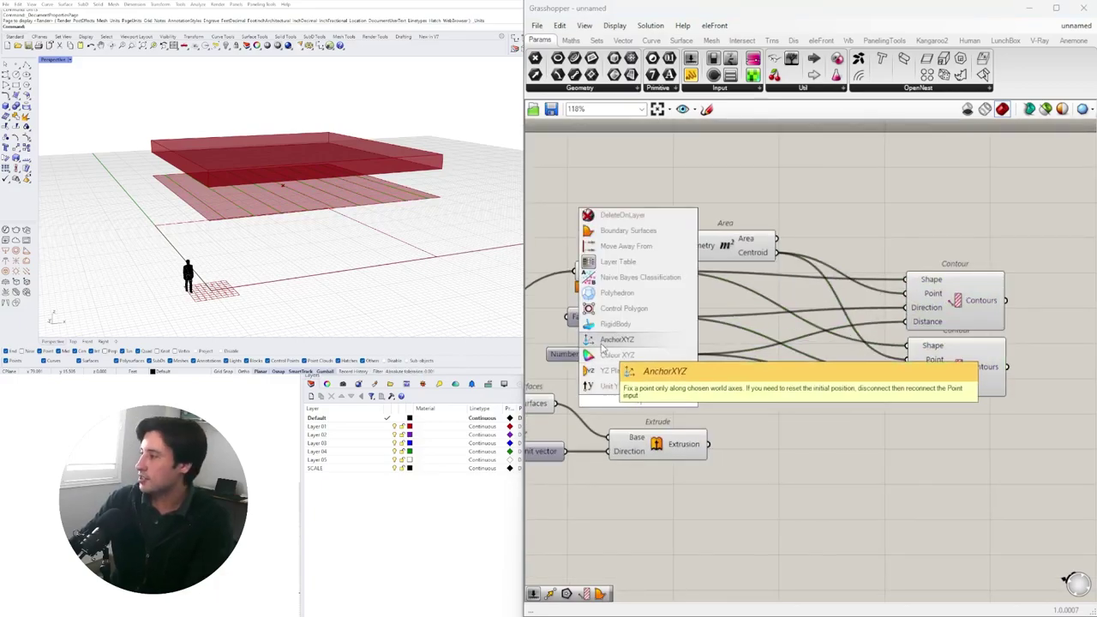
left_click(610, 387)
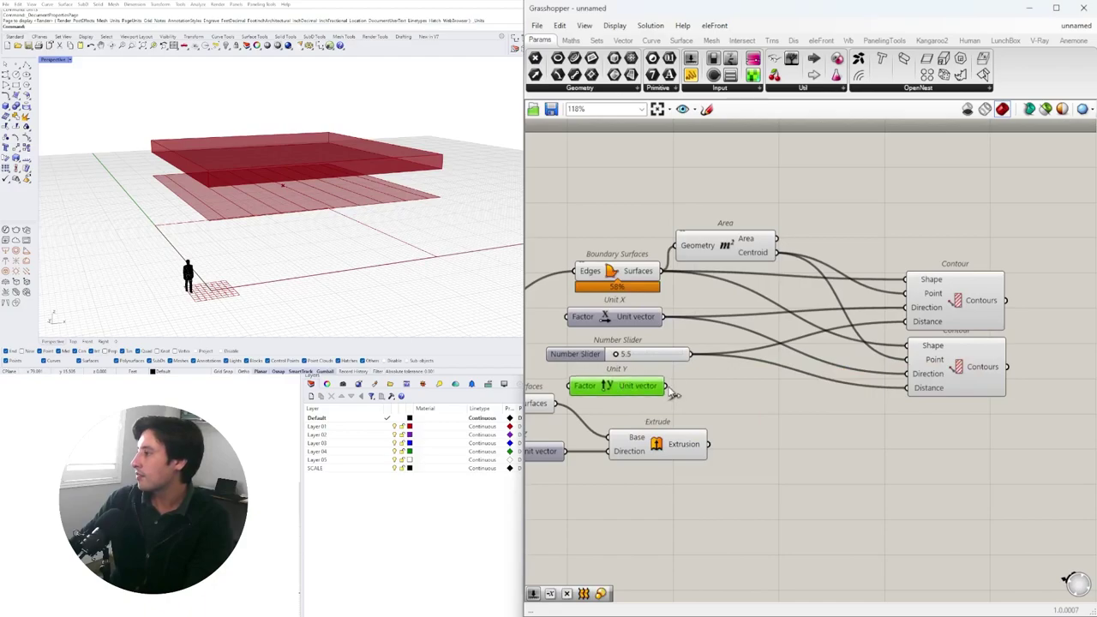
left_click_drag(664, 386, 905, 374)
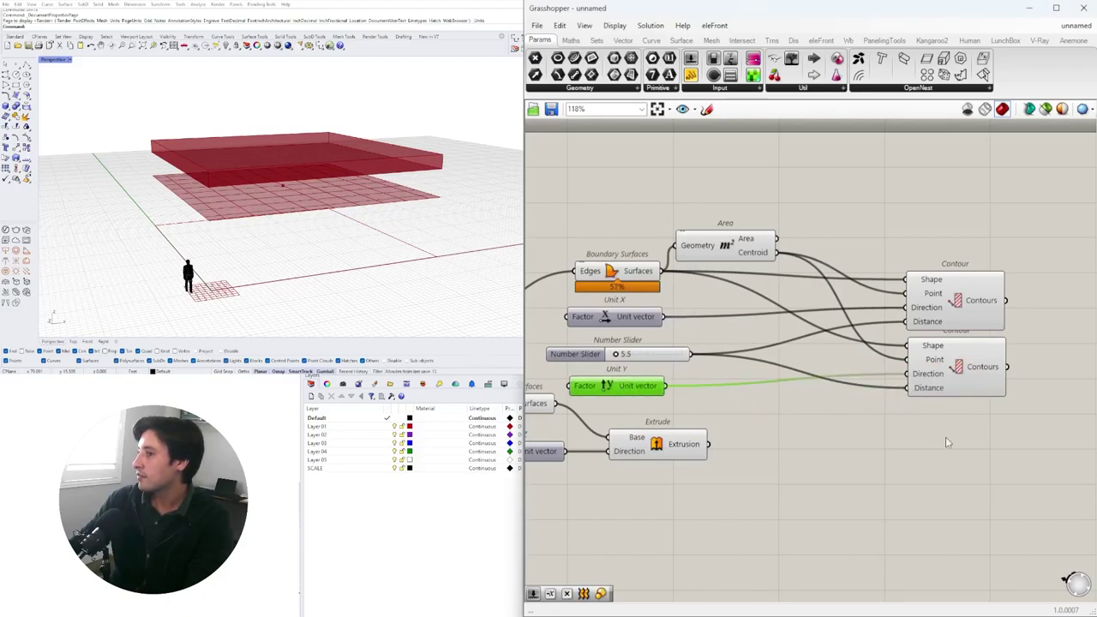
left_click_drag(1033, 431, 954, 303)
left_click(814, 330)
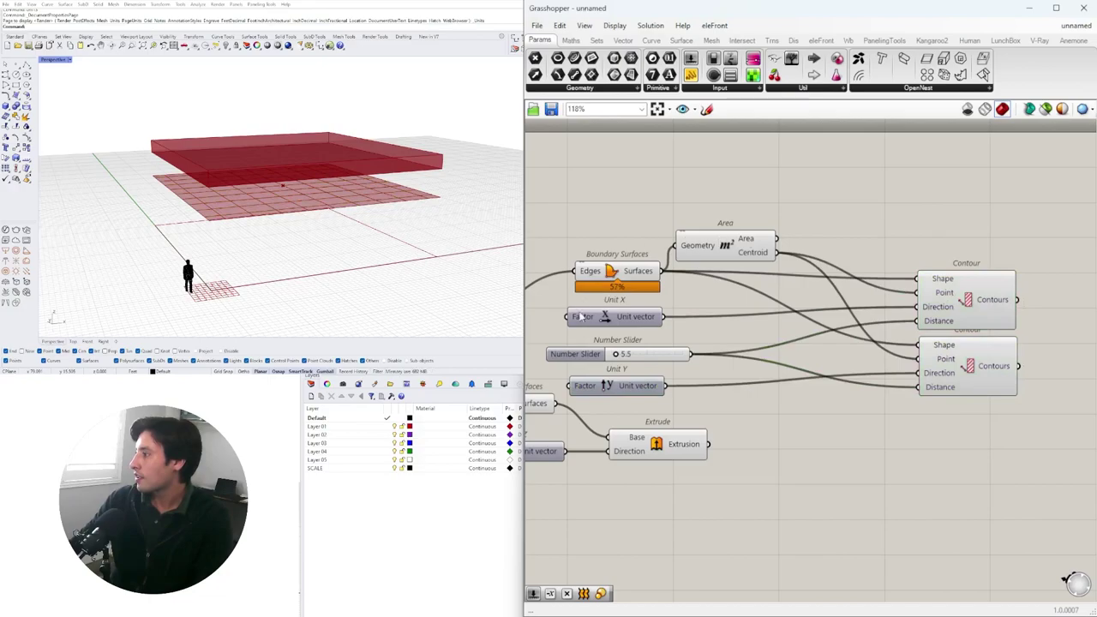
Move the contour distance slider above the Area component
left_click(575, 357)
left_click_drag(575, 357, 663, 204)
right_click_drag(994, 299, 846, 288)
left_click_drag(969, 434, 879, 297)
scroll(811, 282, "down", 3)
left_click(762, 321)
scroll(605, 304, "up", 3)
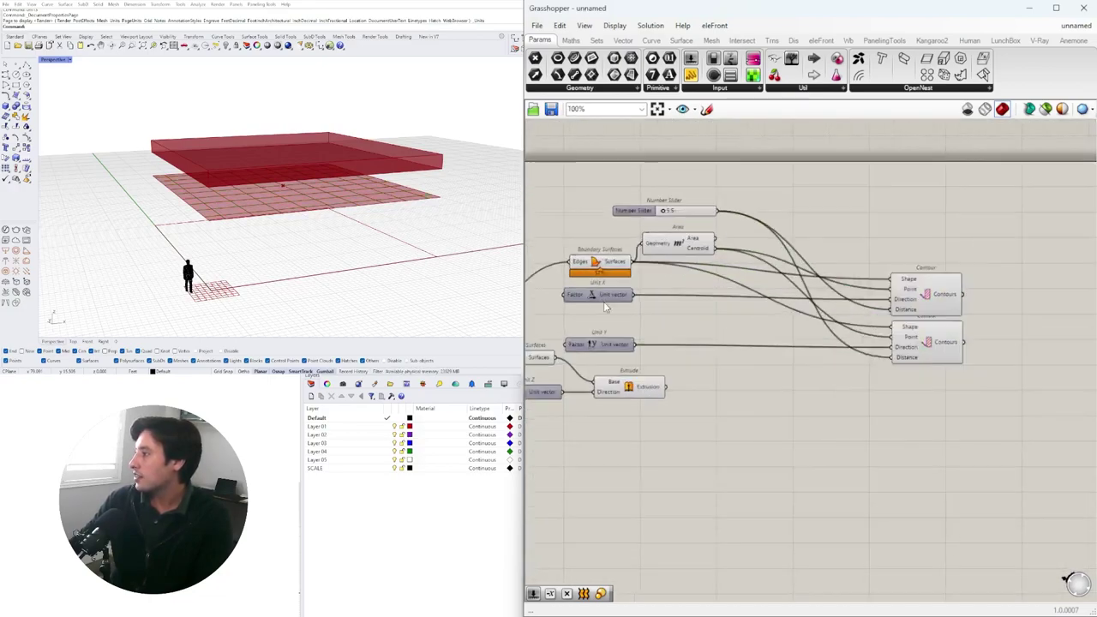
Stack the Unit X and Unit Y vectors beneath the Area component and place the contour distance slider directly below them
left_click(612, 299)
left_click(632, 365, "shift")
left_click_drag(597, 296, 704, 304)
left_click(701, 321)
left_click_drag(696, 363, 696, 323)
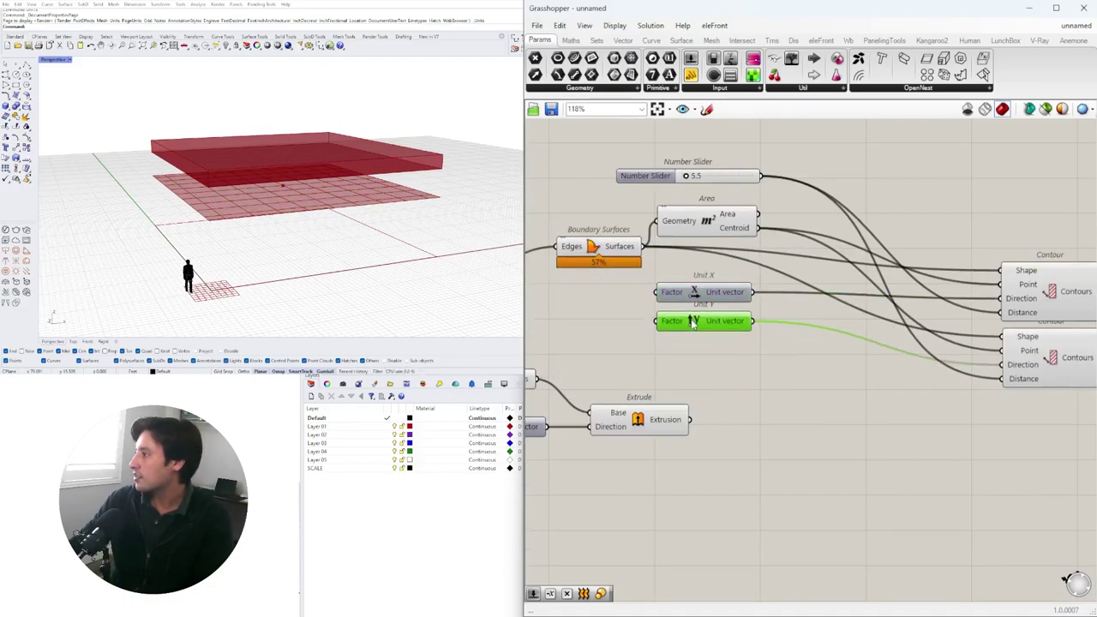
left_click(703, 357)
left_click_drag(644, 178, 662, 356)
Move the Extrude group with its boundary surface and Unit Z components lower on the canvas, clear of the contour components
scroll(662, 356, "down", 3)
right_click_drag(711, 377, 868, 349)
left_click_drag(791, 424, 591, 346)
left_click_drag(717, 344, 725, 400)
left_click(857, 403)
Duplicate the contour distance slider below the original and wire the copy into the second Contour's Distance input
scroll(857, 342, "up", 3)
left_click_drag(806, 317, 809, 343, "alt")
right_click_drag(991, 386, 724, 391)
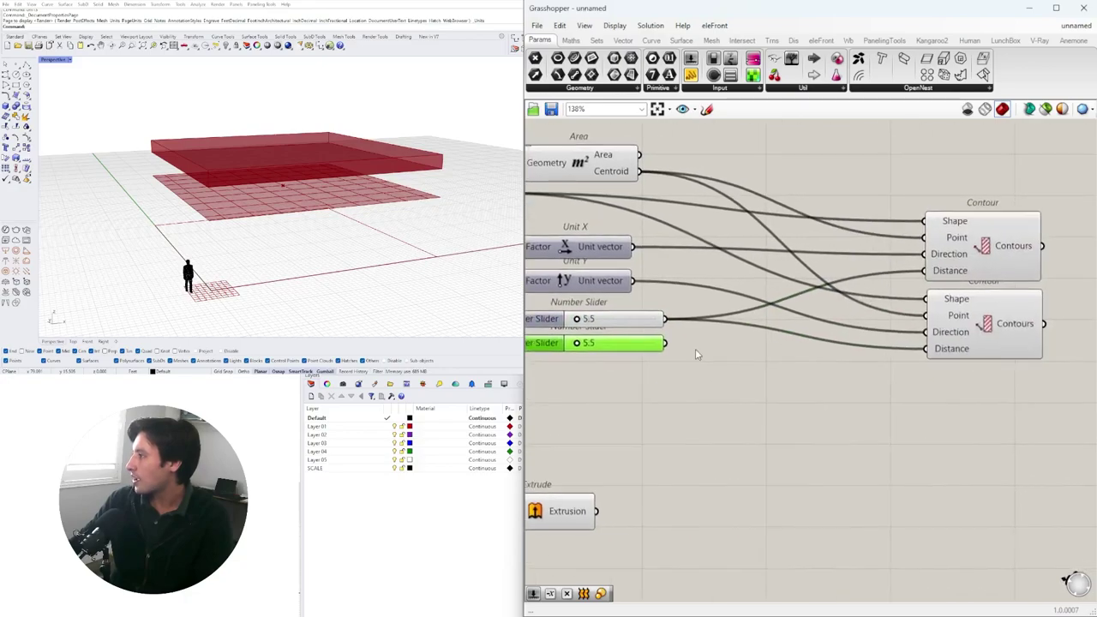
left_click_drag(673, 348, 927, 347)
left_click(987, 323)
Set the first Contour's distance slider to 10 and the second Contour's distance slider to 6
scroll(727, 330, "up", 7)
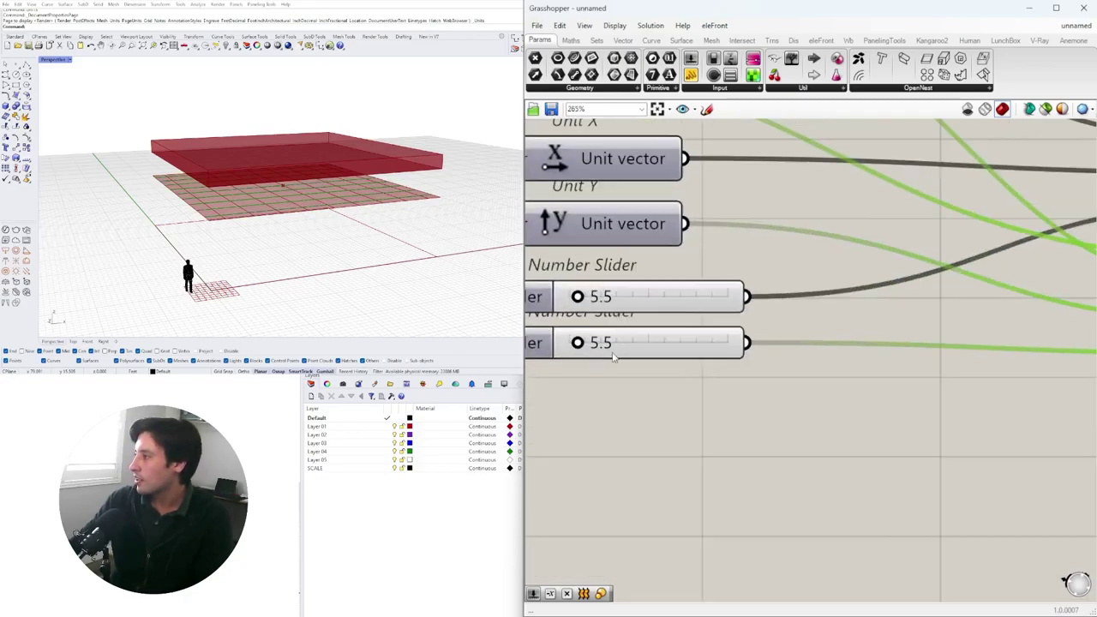
left_click_drag(738, 348, 742, 348)
mouse_move(739, 262)
left_mouse_down()
mouse_move(752, 262)
mouse_move(737, 262)
left_mouse_up()
scroll(752, 283, "down", 2)
left_click_drag(747, 332, 740, 332)
double_click(770, 330)
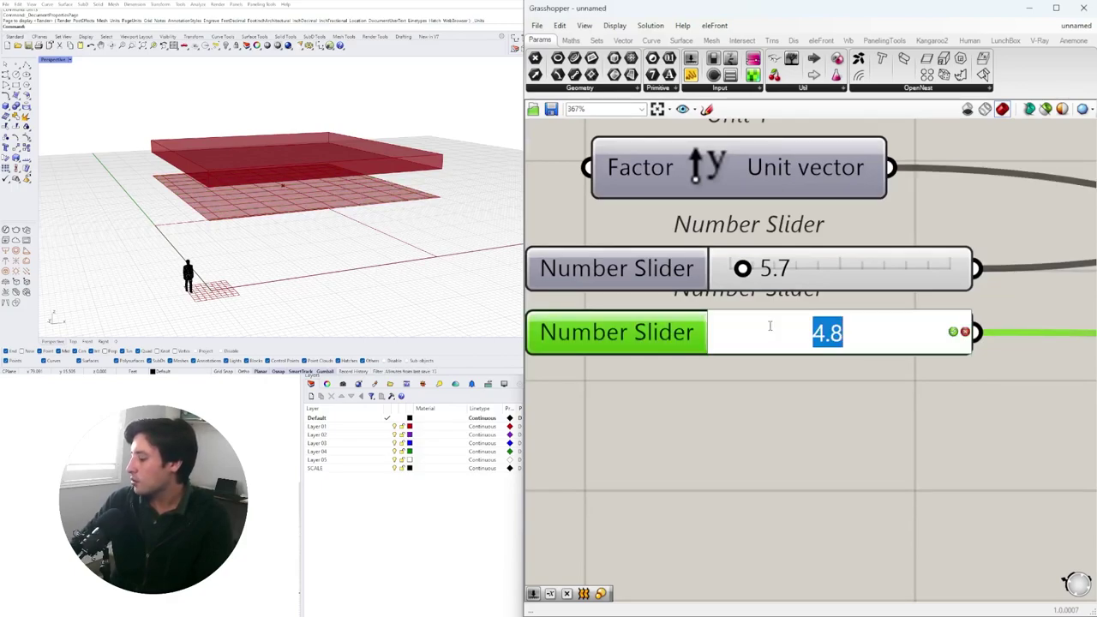
type("6")
key("Return")
double_click(776, 269)
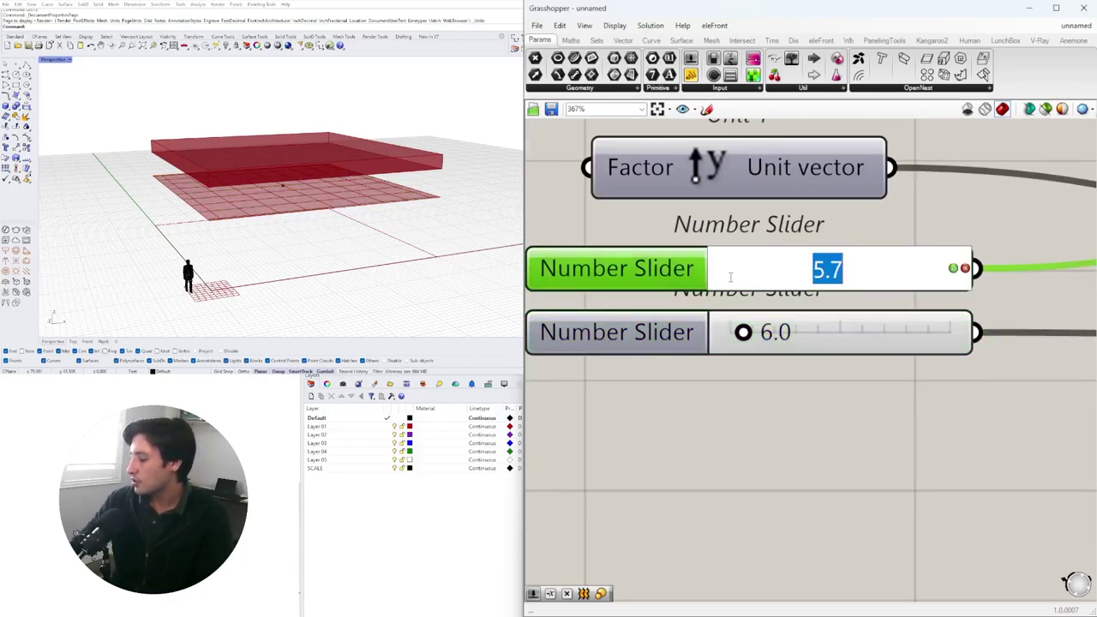
type("10")
key("Return")
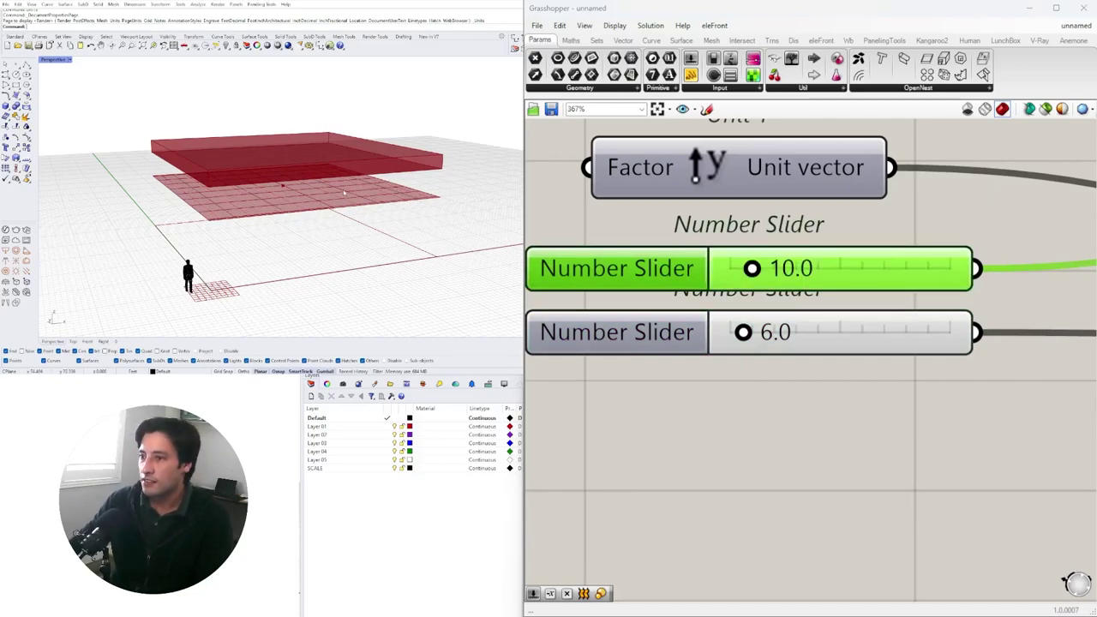
Set the second Contour's distance slider to 6.5 after checking the grid spacing on the drop ceiling
right_click_drag(219, 221, 334, 198)
scroll(334, 197, "up", 5)
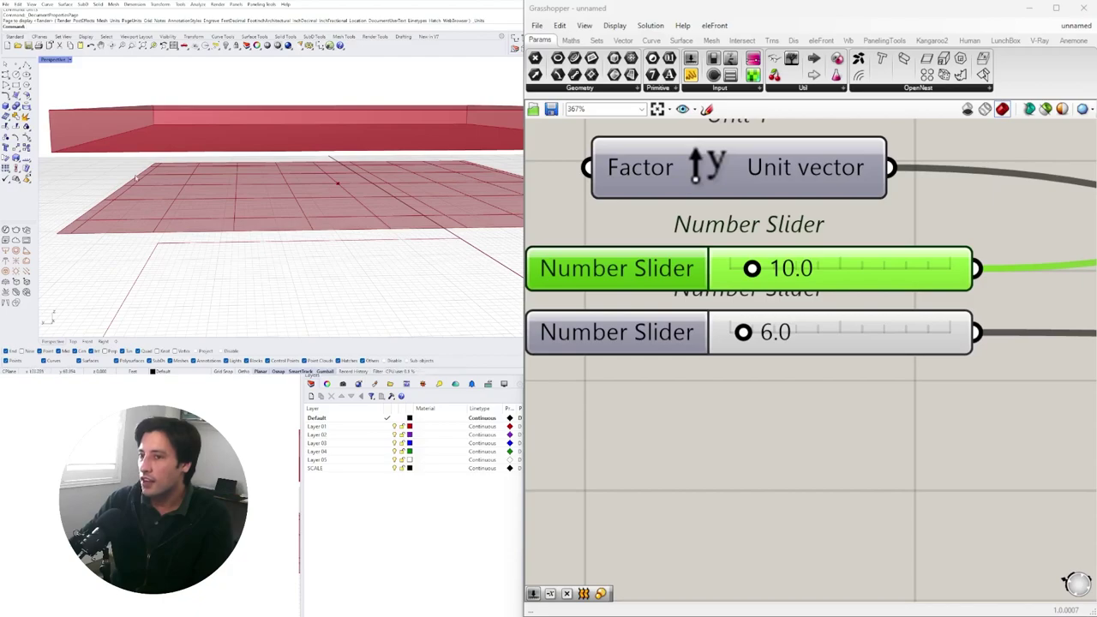
scroll(360, 201, "down", 2)
right_click_drag(359, 200, 300, 241)
left_click_drag(742, 332, 743, 332)
right_click_drag(257, 188, 471, 232)
double_click(798, 333)
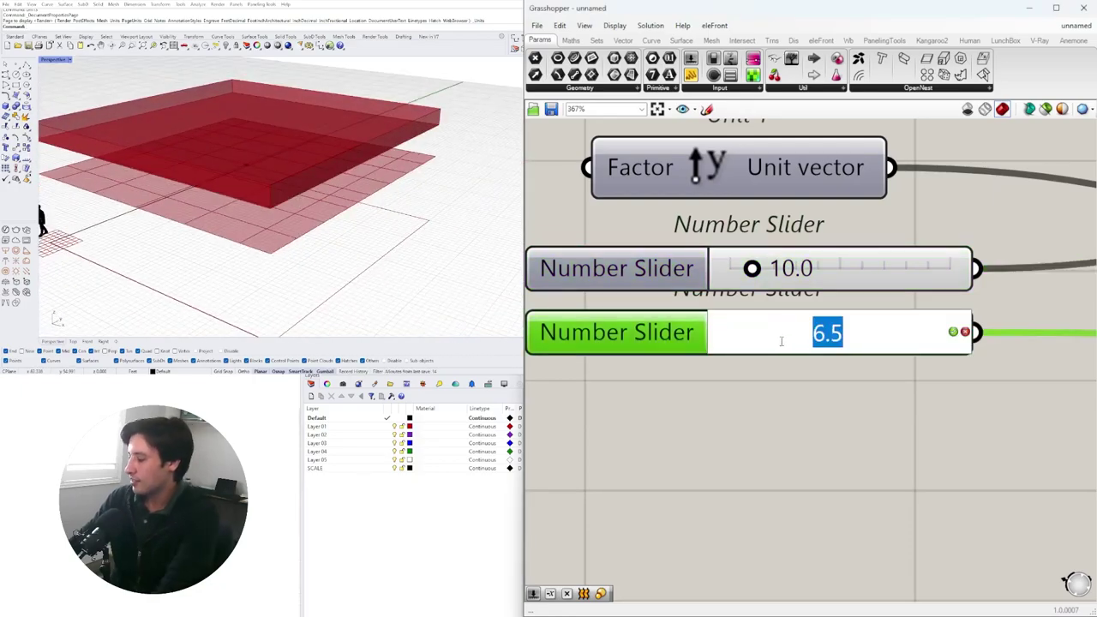
type("6.5")
key("Return")
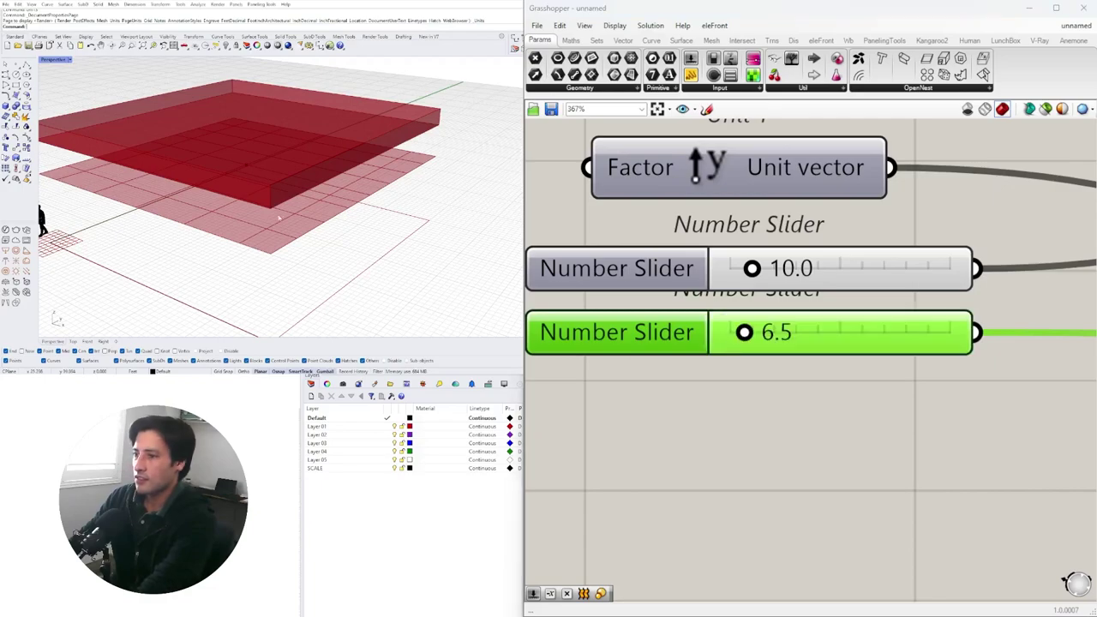
Highlight both Contour components and examine their grid lines on the drop ceiling from above and below
right_click_drag(214, 171, 270, 168)
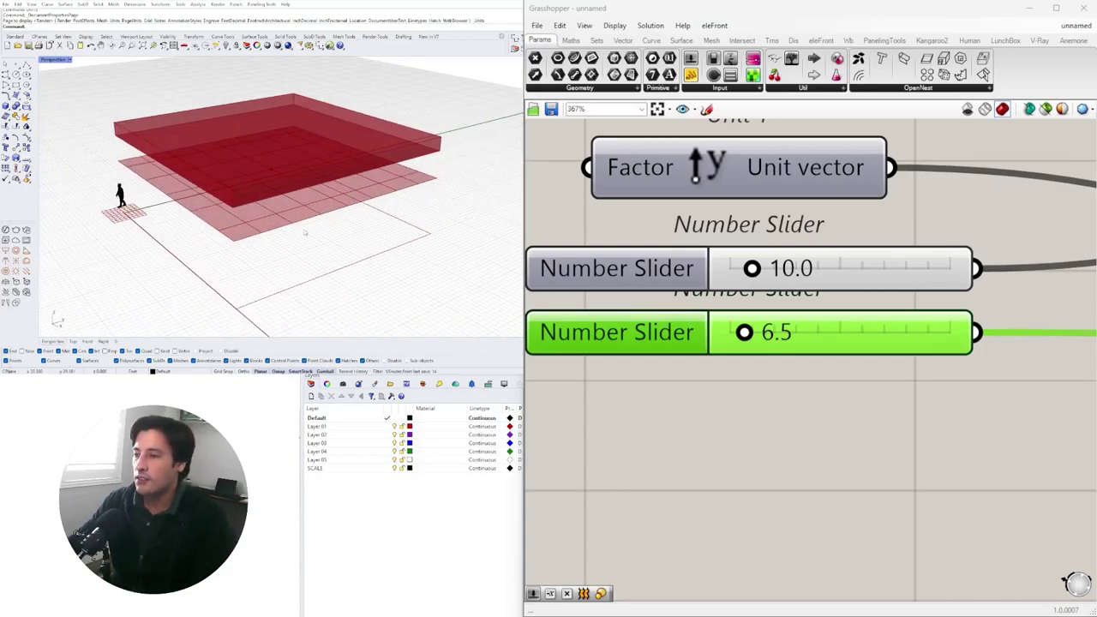
right_click_drag(317, 206, 273, 218)
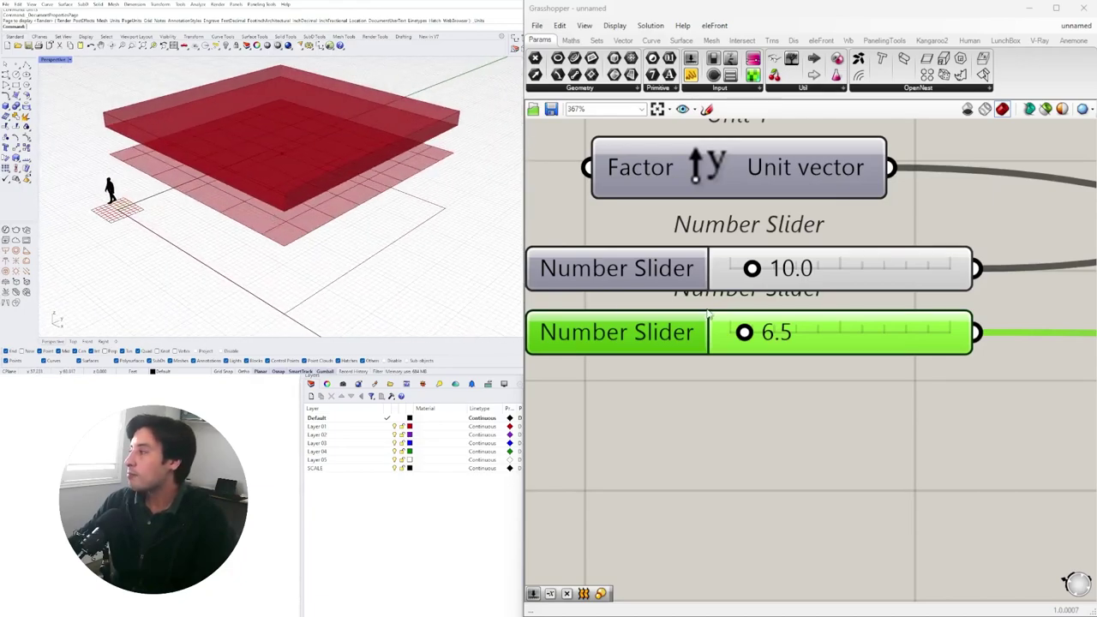
scroll(685, 314, "down", 4)
right_click_drag(810, 354, 561, 392)
scroll(561, 392, "down", 2)
left_click(813, 312)
left_click(829, 349, "shift")
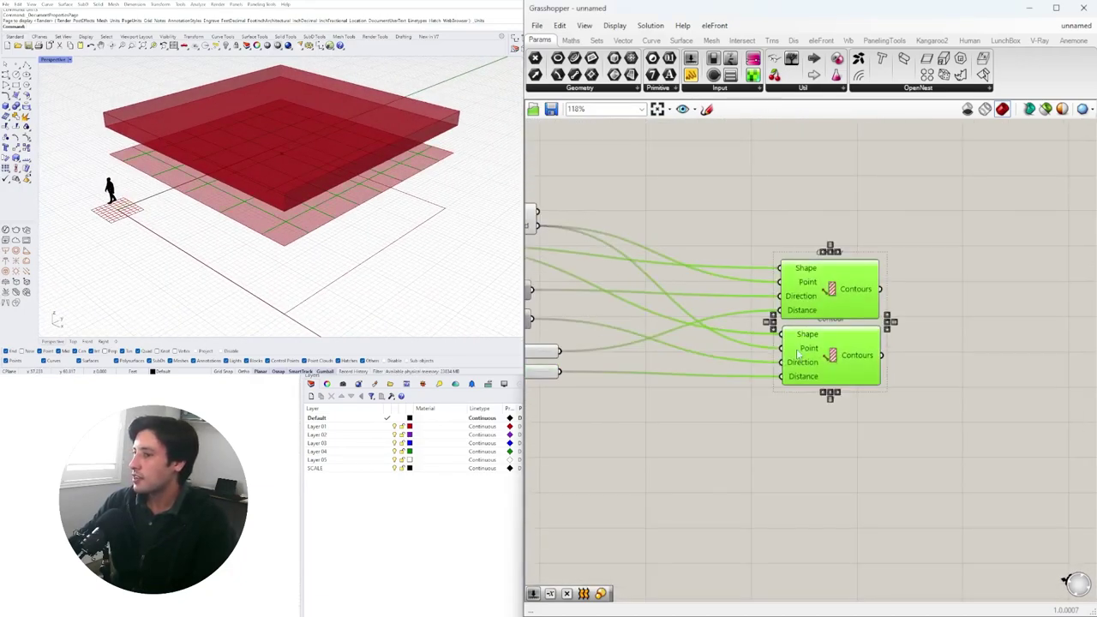
right_click_drag(377, 210, 335, 179)
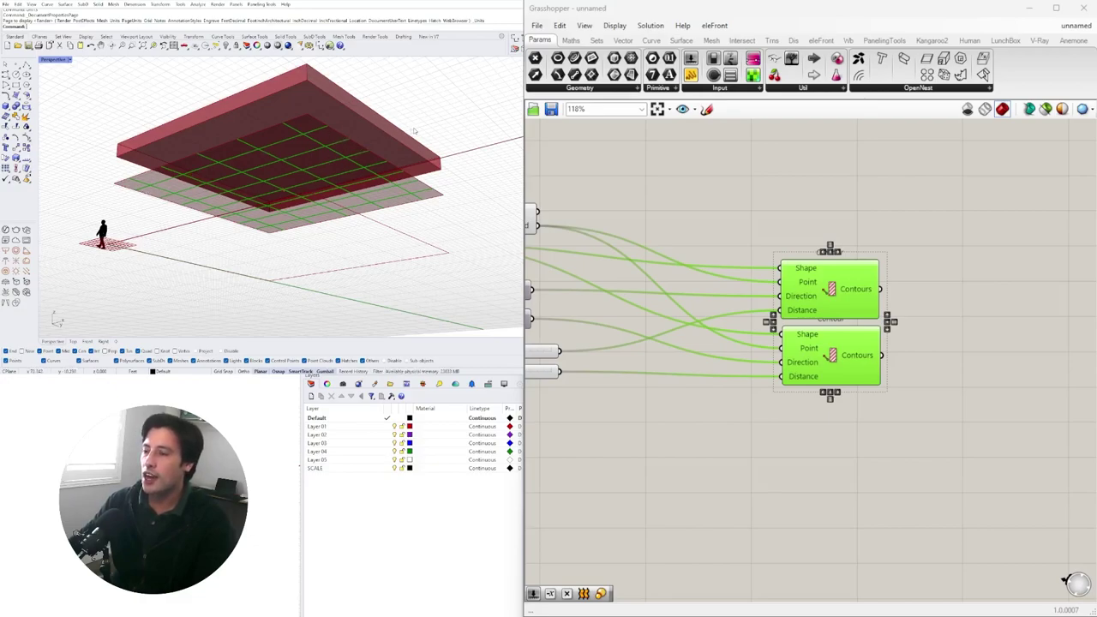
right_click_drag(304, 160, 302, 213)
left_click(653, 268)
scroll(655, 265, "down", 2)
right_click_drag(654, 265, 764, 282)
right_click_drag(583, 279, 610, 276)
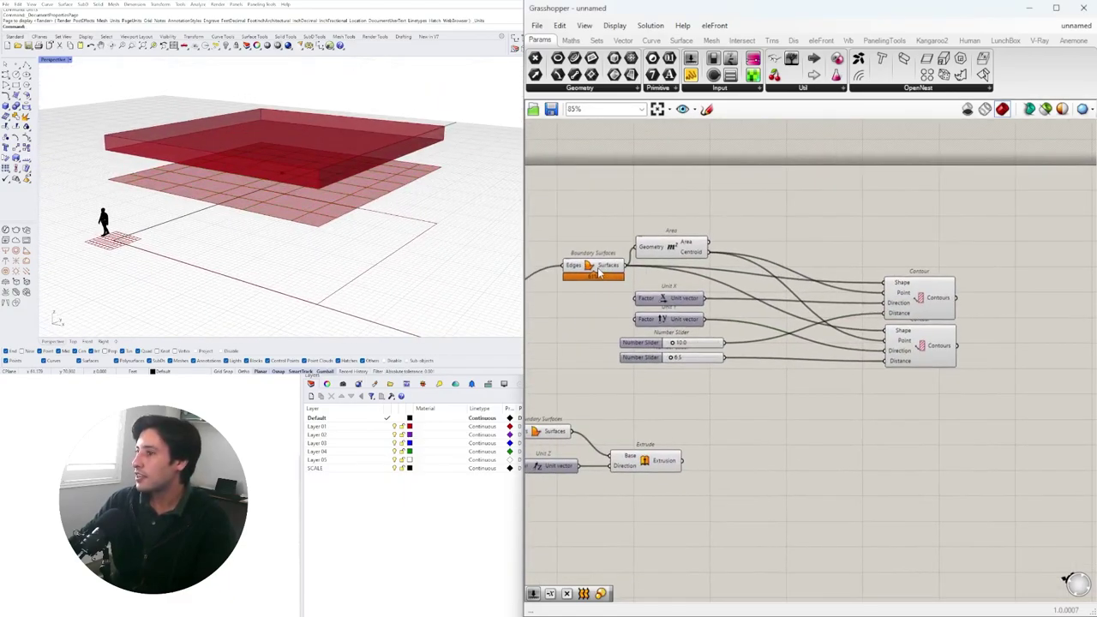
left_click(597, 274)
double_click(810, 249)
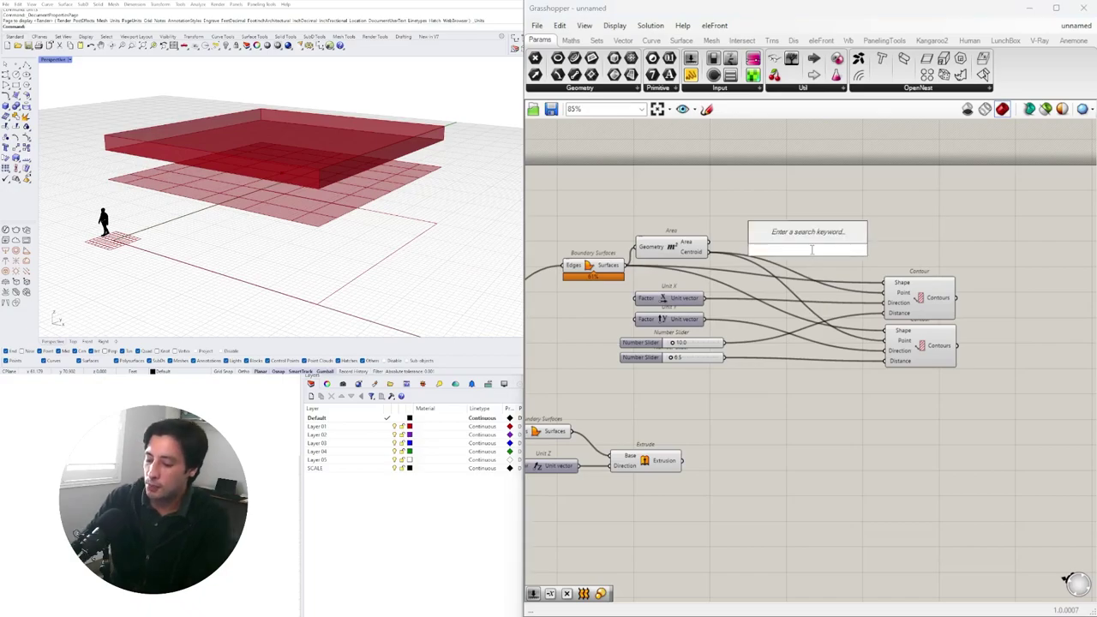
type("SURFACE")
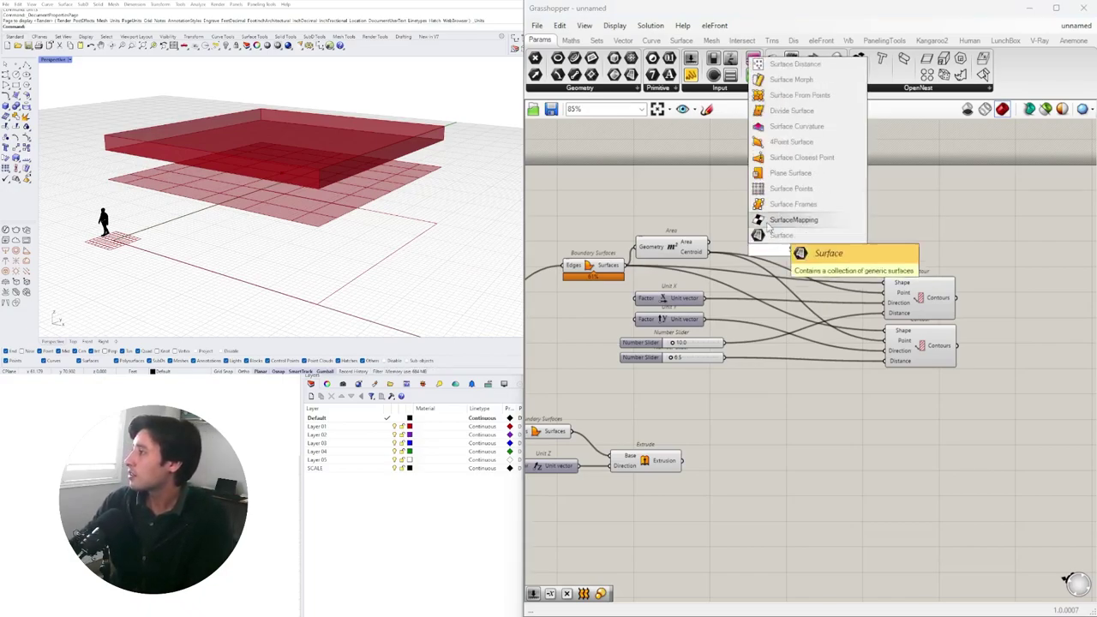
key("Escape")
Add a Surface Split component and place it above the two Contour components
double_click(847, 232)
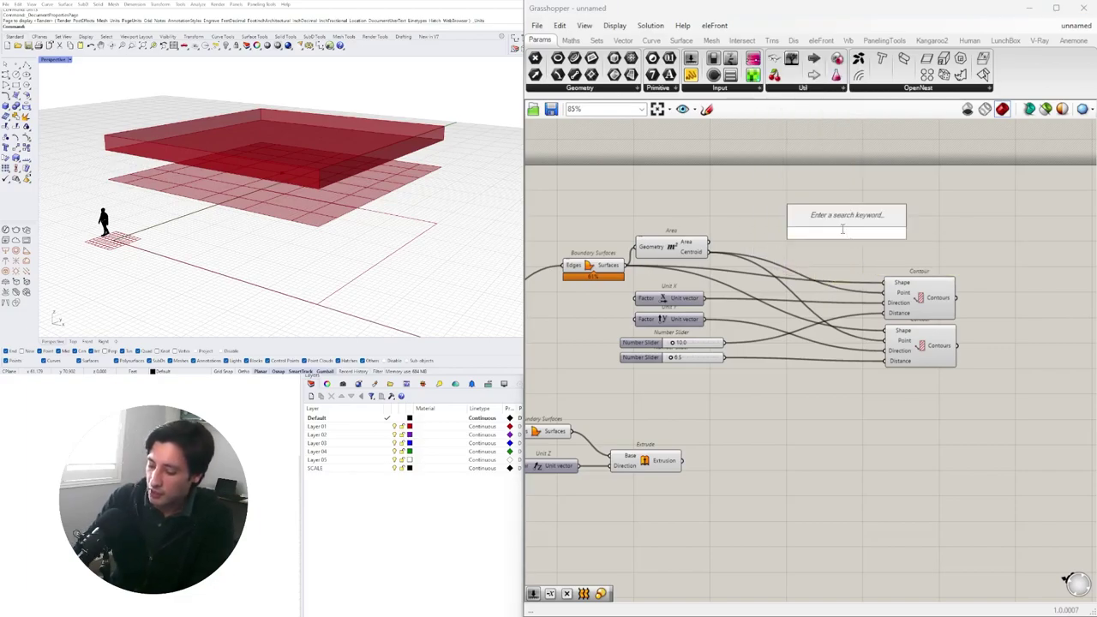
type("SPLIT SURFA")
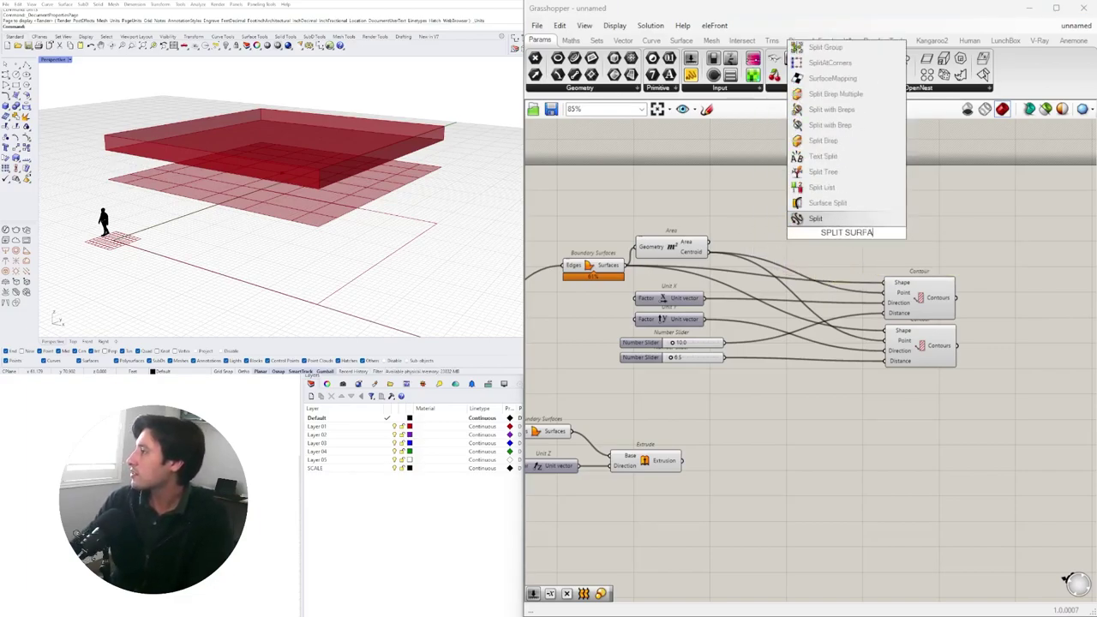
type("CE")
key("Return")
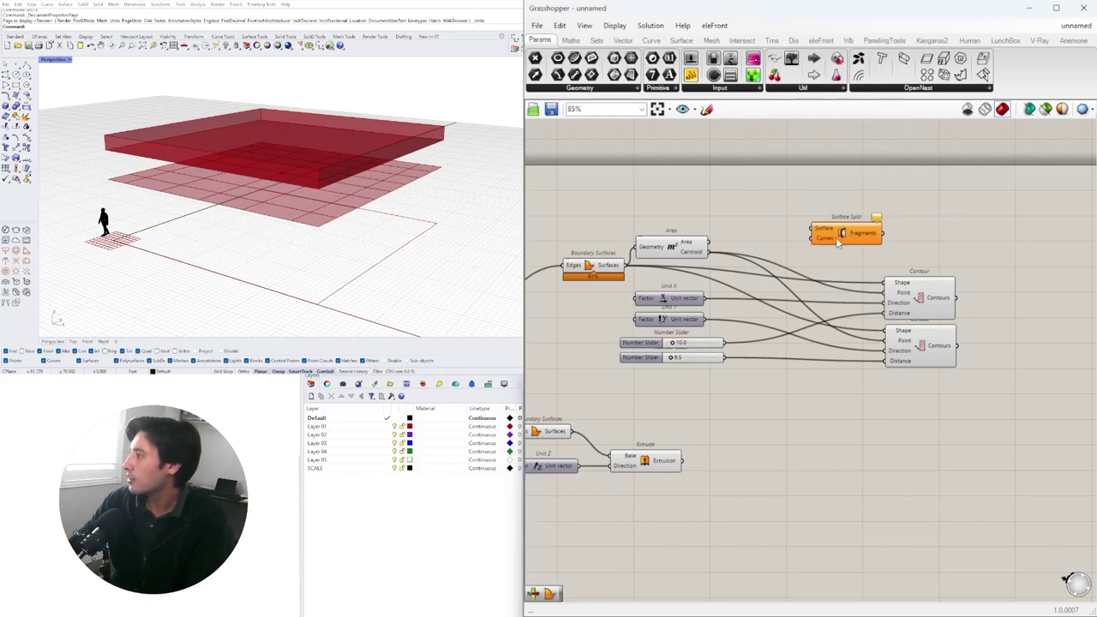
left_click_drag(839, 240, 908, 248)
Wire the Boundary Surfaces output into Surface Split's Surface input, raising Area out of the way and placing Surface Split beyond the Contours
left_click_drag(669, 249, 675, 232)
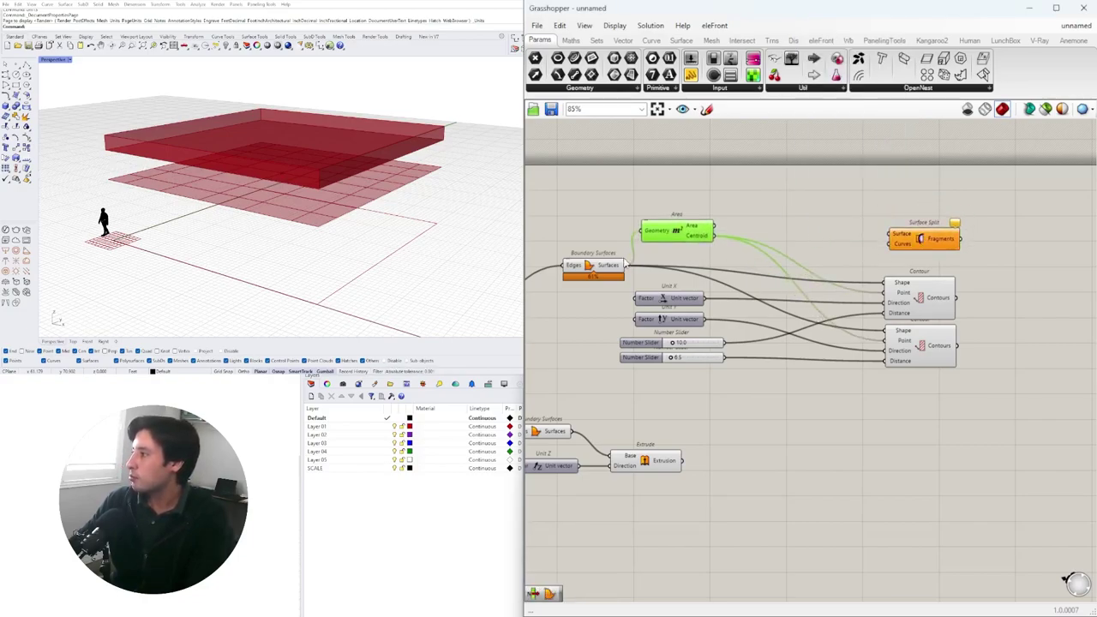
left_click_drag(628, 271, 888, 234)
right_click_drag(920, 208, 766, 231)
left_click_drag(771, 259, 907, 263)
left_click(829, 318)
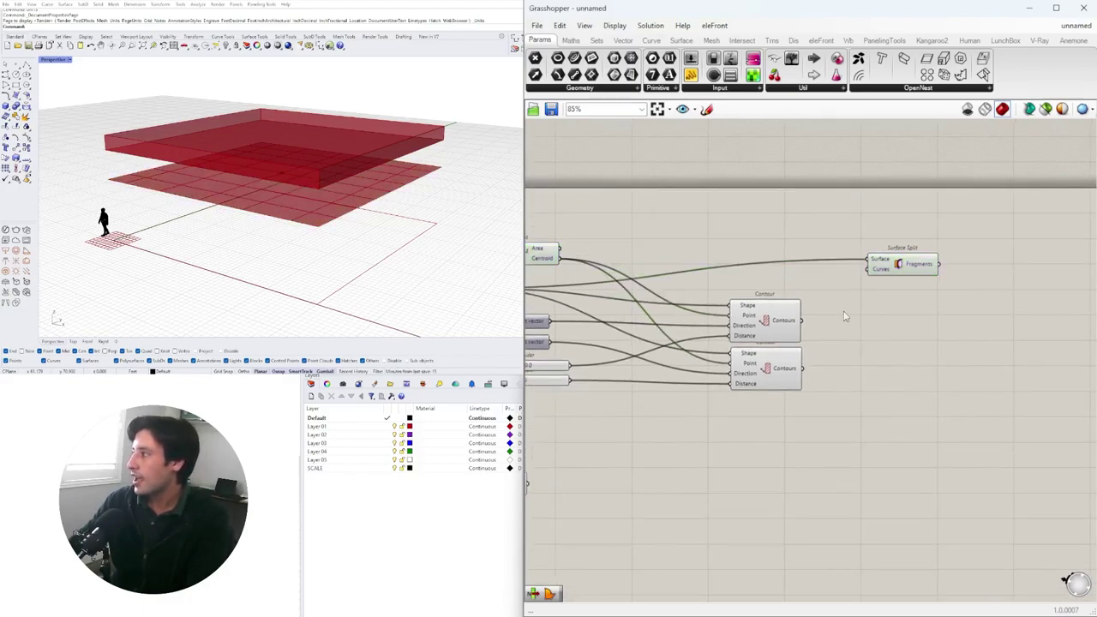
Wire the Contours outputs of both Contour components into Surface Split's Curves input
left_click_drag(804, 321, 862, 288)
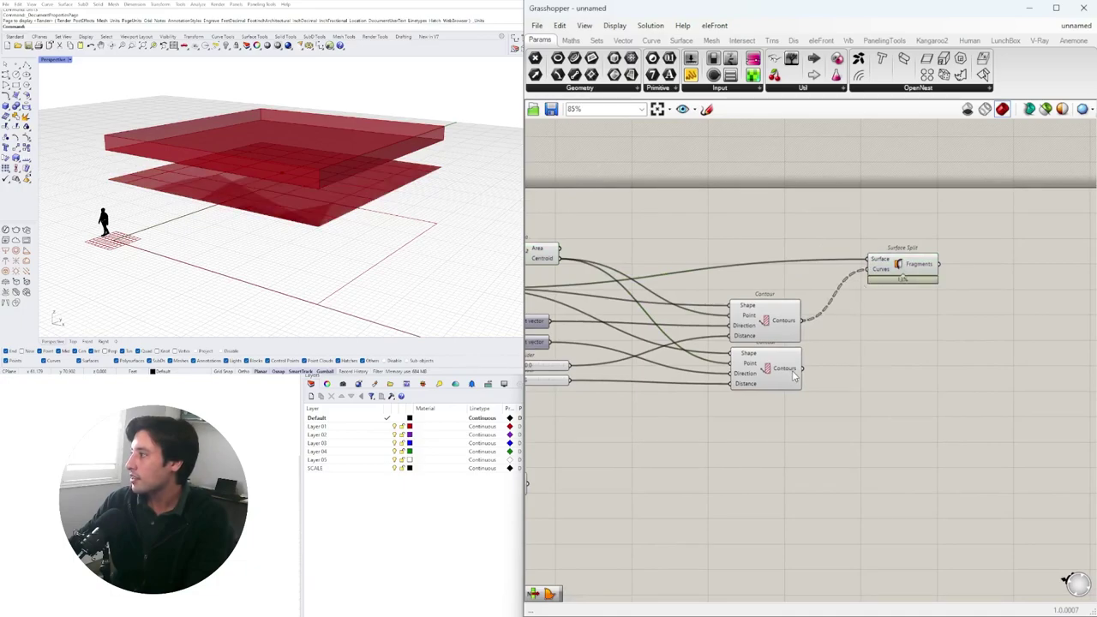
left_click_drag(810, 366, 872, 271, "shift")
right_click(885, 271)
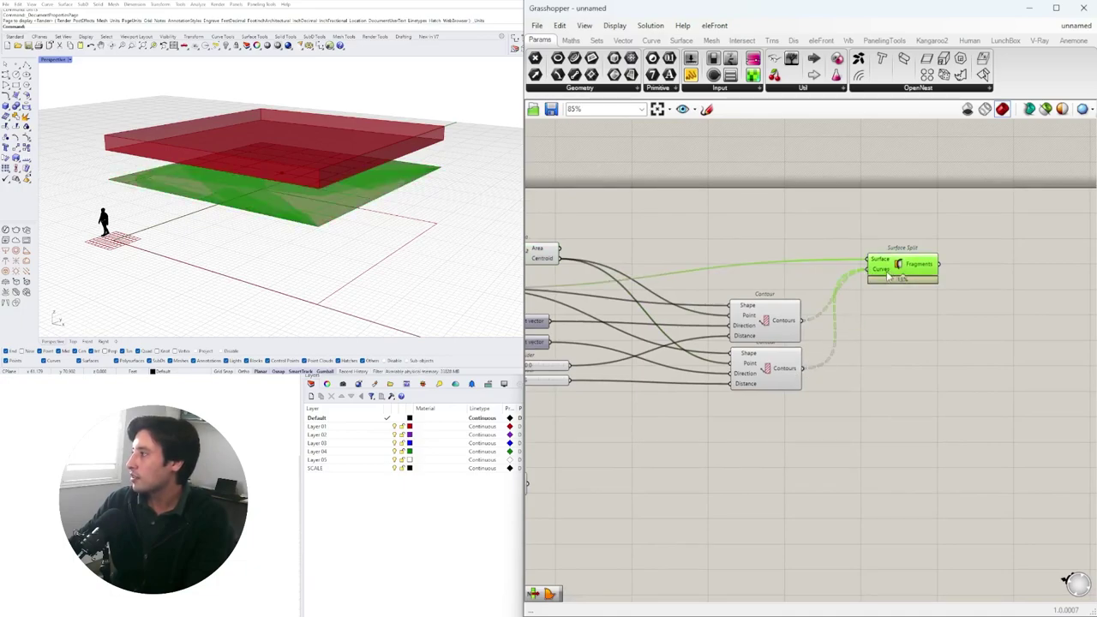
left_click(914, 376)
Flatten the Curves input of Surface Split and nudge the component slightly aside
right_click_drag(411, 214, 327, 201)
left_click(957, 304)
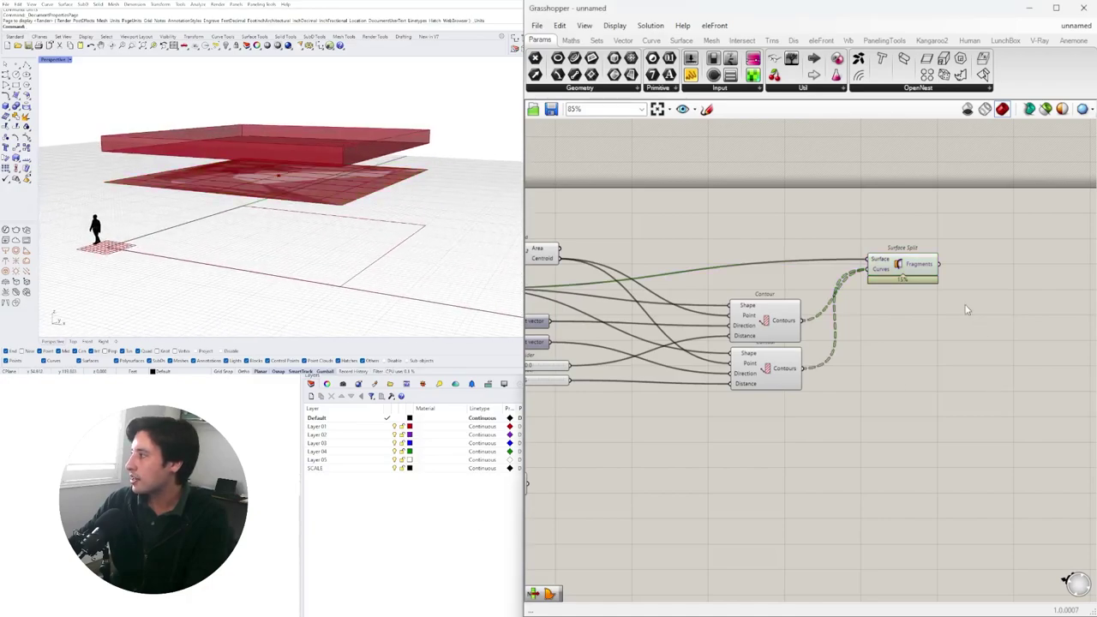
mouse_move(924, 265)
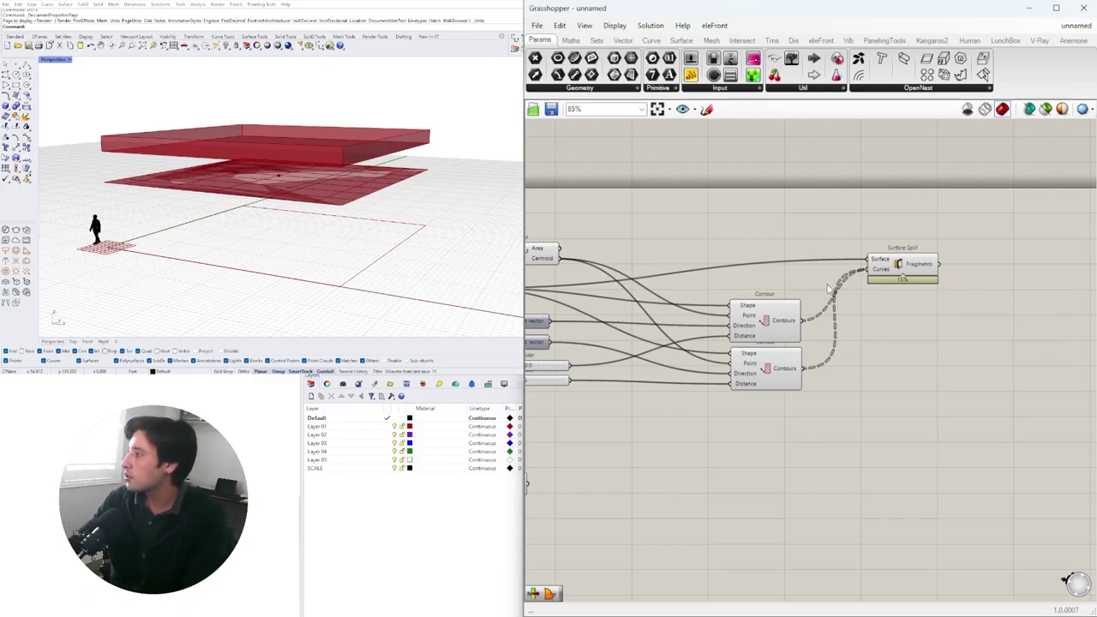
right_click(874, 278)
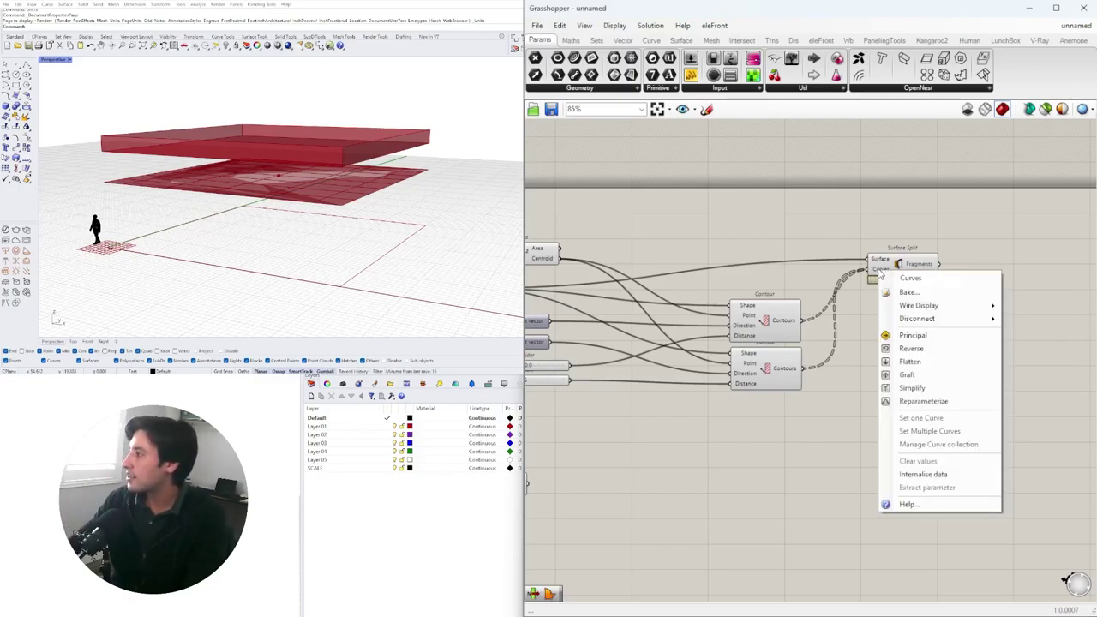
left_click(908, 361)
left_click_drag(878, 268, 890, 273)
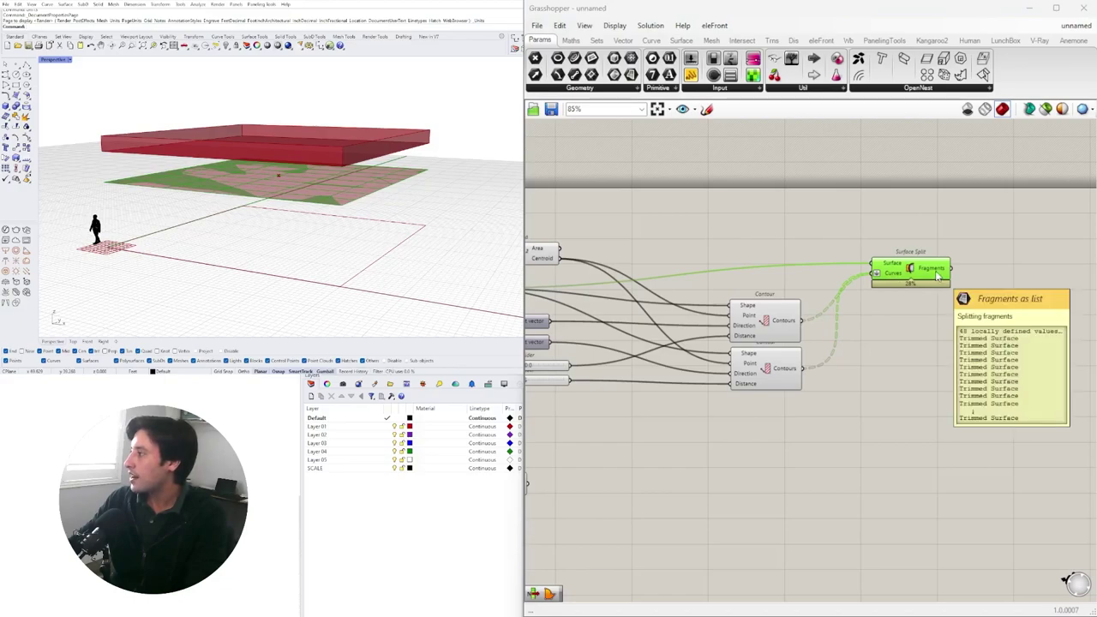
Set the second Contour's distance slider to 15.2 and check the resulting list of Surface Split fragments
right_click_drag(223, 214, 274, 225)
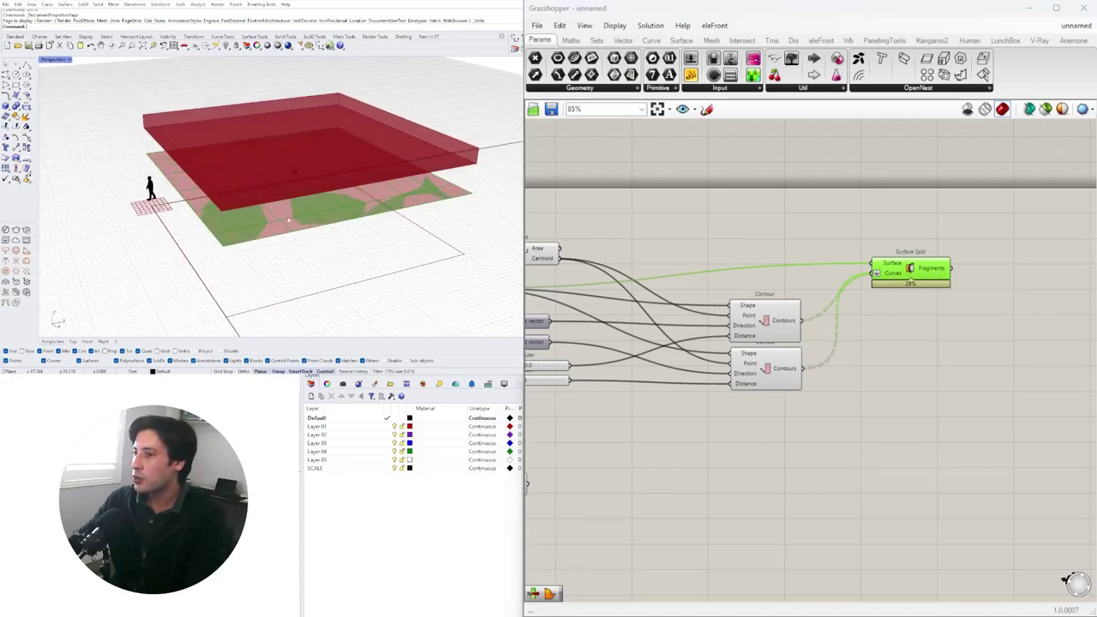
right_click_drag(960, 278, 1071, 274)
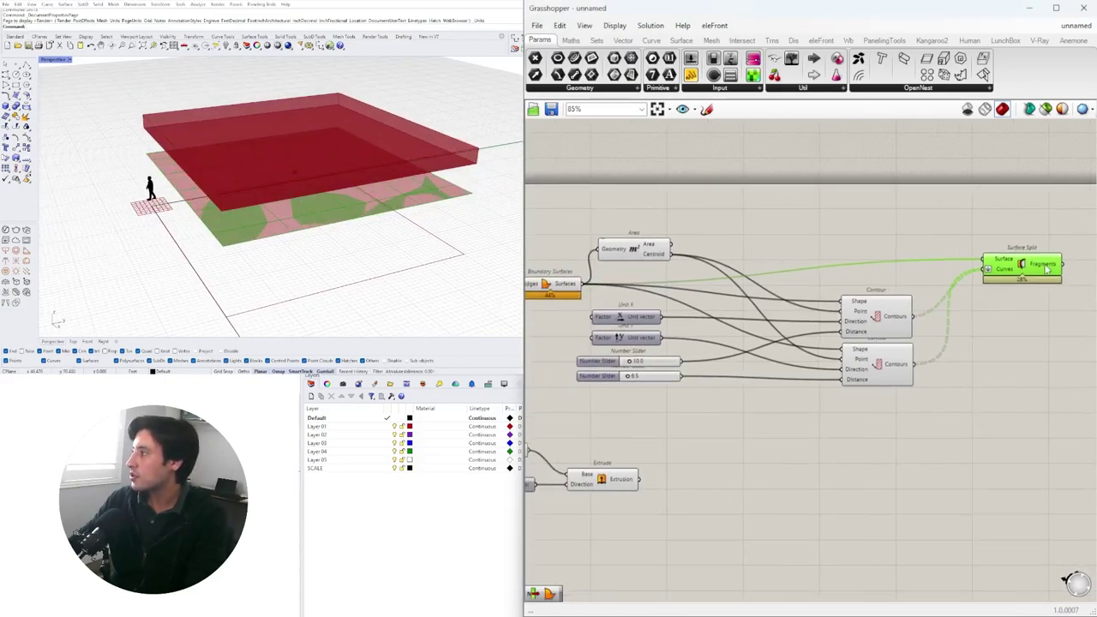
right_click_drag(636, 364, 771, 358)
scroll(771, 363, "up", 5)
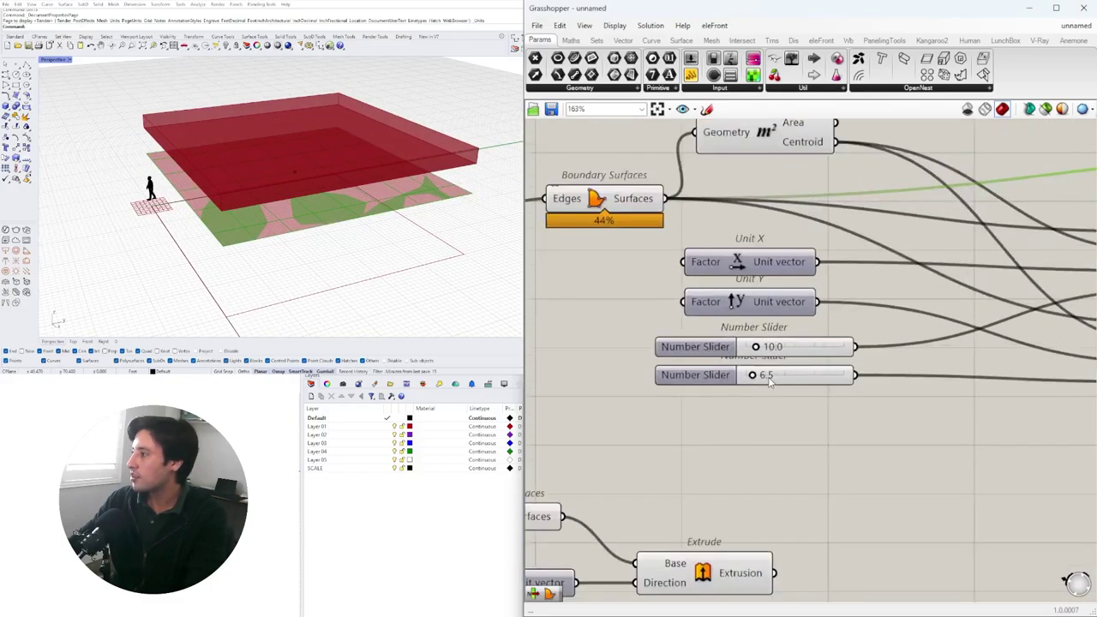
left_click_drag(734, 372, 750, 375)
scroll(770, 390, "down", 2)
right_click_drag(1086, 294, 851, 291)
scroll(851, 291, "down", 3)
right_click_drag(1086, 263, 900, 258)
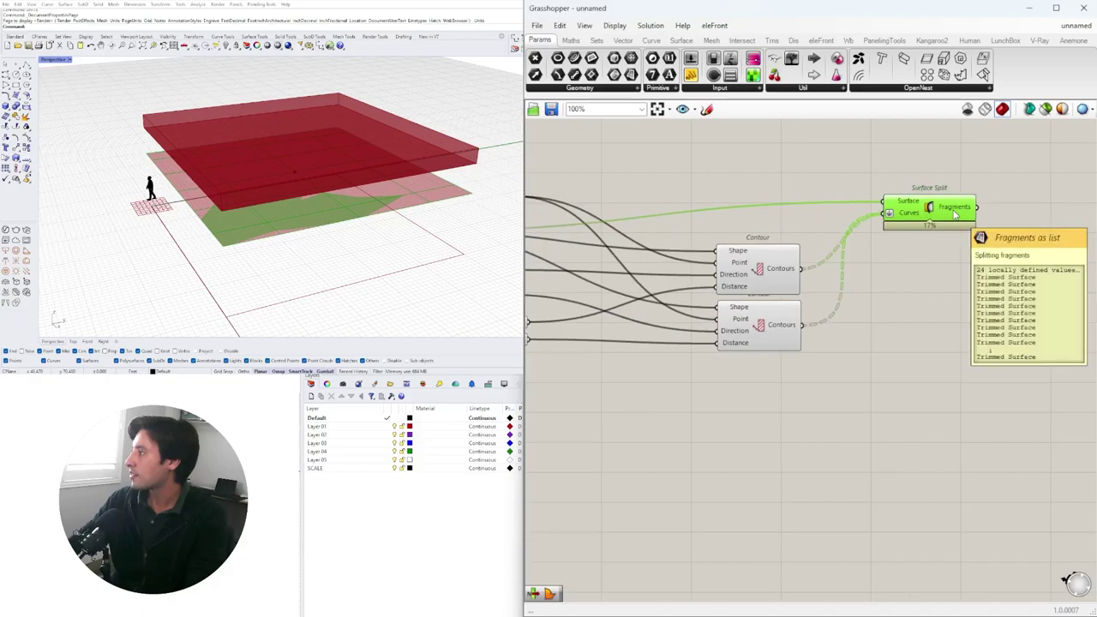
Increase the first Contour's distance slider slightly and check the Surface Split fragments list again
right_click_drag(574, 296, 848, 303)
scroll(767, 314, "up", 5)
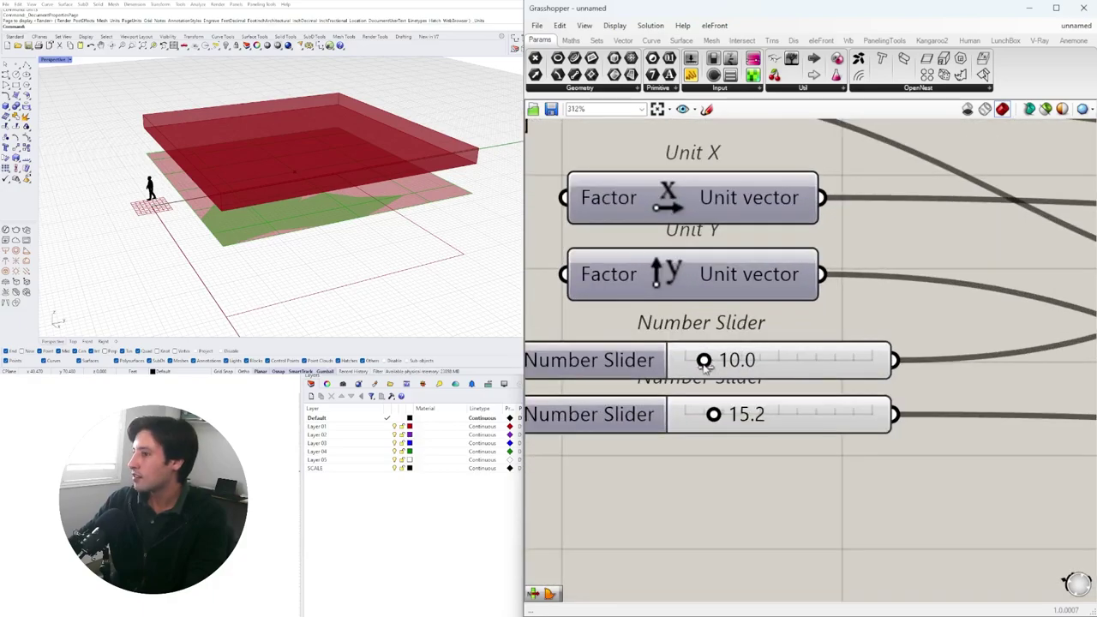
mouse_move(704, 362)
left_mouse_down()
mouse_move(737, 362)
mouse_move(712, 362)
mouse_move(707, 383)
left_mouse_up()
scroll(831, 348, "down", 5)
right_click_drag(1077, 300, 723, 339)
scroll(724, 338, "down", 2)
left_click(804, 245)
mouse_move(865, 288)
left_click_drag(858, 292, 864, 293)
left_click(848, 307)
left_click(841, 293)
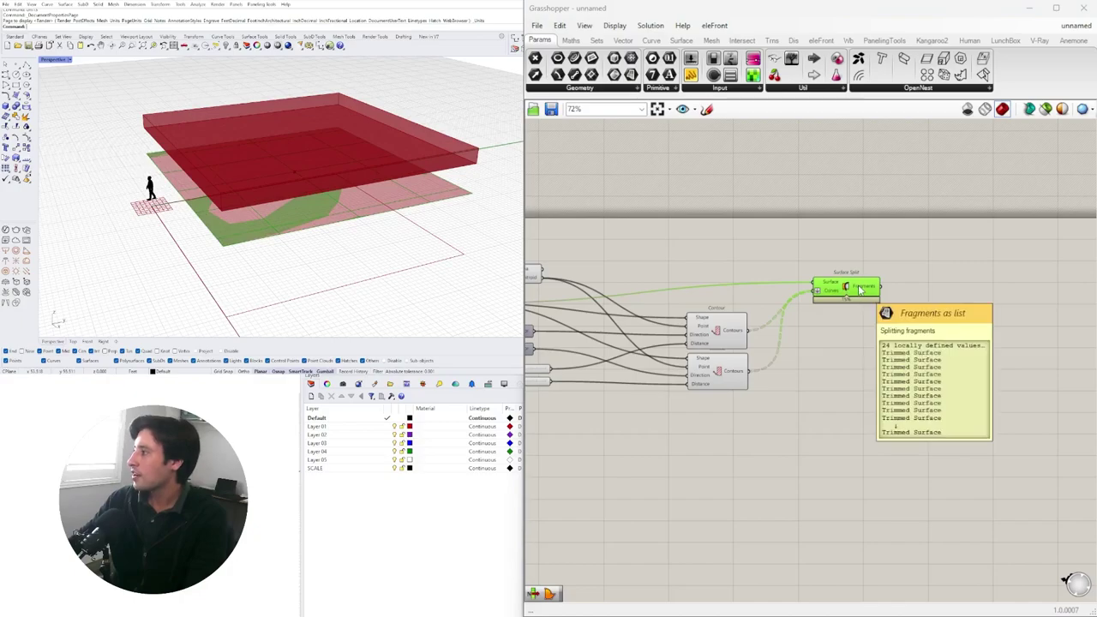
Bake the Surface Split fragments into Rhino and select several ceiling panels to check that they are separate surfaces
middle_click(860, 289)
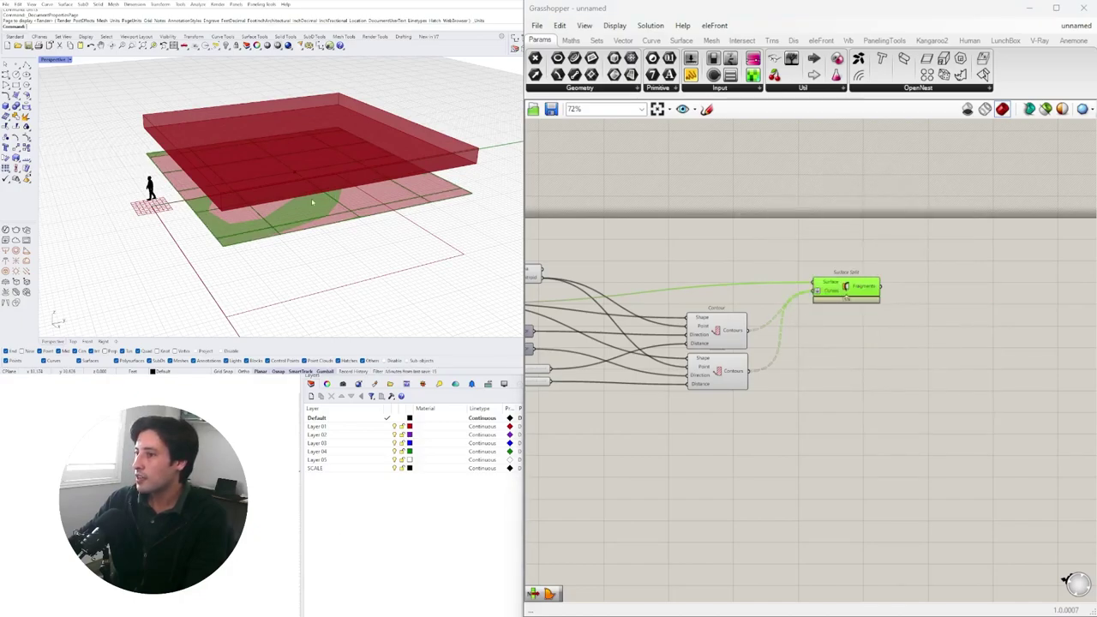
left_click(371, 205)
left_click(400, 226)
left_click(444, 202)
key("Escape")
scroll(181, 169, "down", 3)
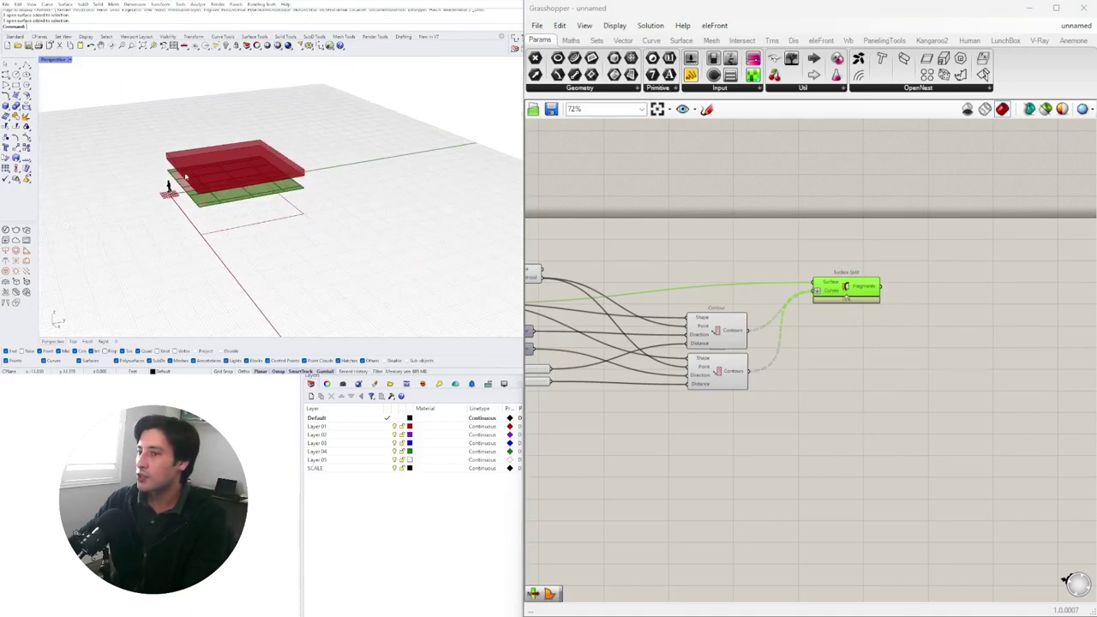
Move the baked ceiling panels to the side of the roof in Rhino and set the Perspective view to Shaded display
right_click_drag(202, 224, 290, 193)
left_click_drag(131, 140, 319, 214)
right_click_drag(263, 191, 272, 225)
left_click_drag(266, 196, 431, 223)
left_click(460, 159)
right_click_drag(460, 160, 139, 93)
left_click(70, 60)
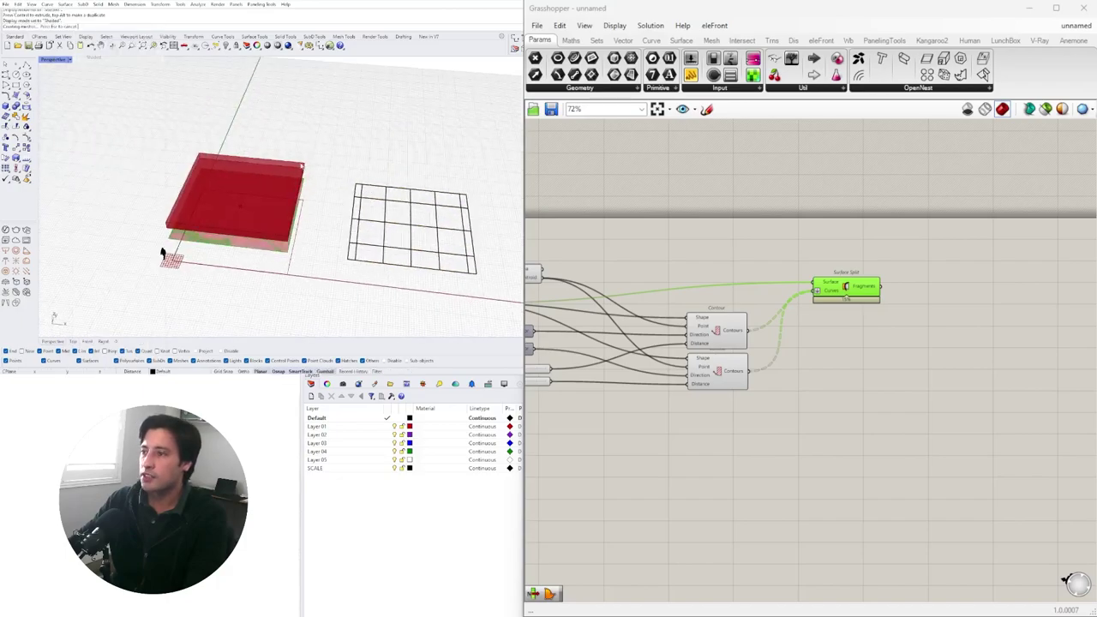
left_click(90, 60)
Select several of the moved panels one after another to check that each is a separate surface
scroll(365, 188, "up", 4)
mouse_move(351, 206)
right_mouse_down()
mouse_move(401, 215)
mouse_move(241, 227)
right_mouse_up()
scroll(401, 215, "down", 3)
left_click(207, 224)
left_click(225, 223, "shift")
left_click(249, 222, "shift")
left_click(276, 220, "shift")
left_click(303, 218, "shift")
Delete all the baked ceiling panels from the Rhino model
left_click(364, 238)
left_click_drag(367, 240, 194, 134)
left_click(406, 228)
right_click_drag(409, 228, 410, 210)
left_click_drag(410, 231, 205, 118)
key("Delete")
Highlight both Contour components and examine their grid lines on the drop ceiling below the slab
right_click_drag(274, 222, 292, 130)
scroll(252, 157, "up", 8)
left_click(795, 318)
left_click_drag(834, 287, 835, 290)
left_click(799, 353)
left_click(335, 546)
scroll(252, 188, "up", 3)
mouse_move(252, 189)
right_mouse_down()
mouse_move(248, 198)
mouse_move(292, 209)
mouse_move(261, 201)
right_mouse_up()
scroll(268, 222, "down", 2)
left_click(718, 364)
left_click(718, 339, "shift")
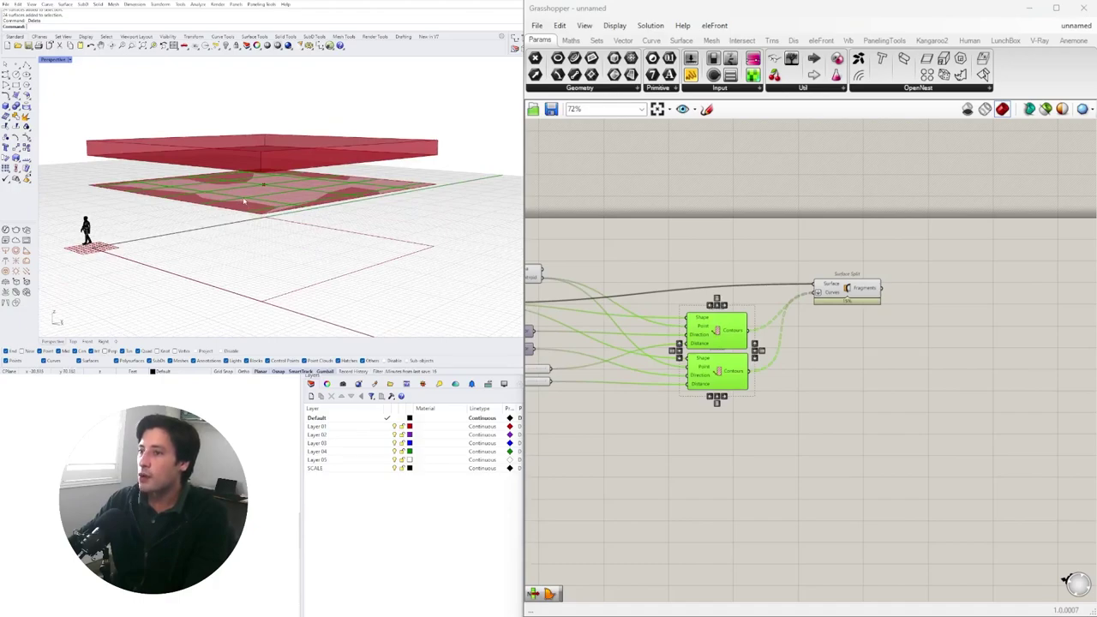
right_click_drag(244, 201, 247, 171)
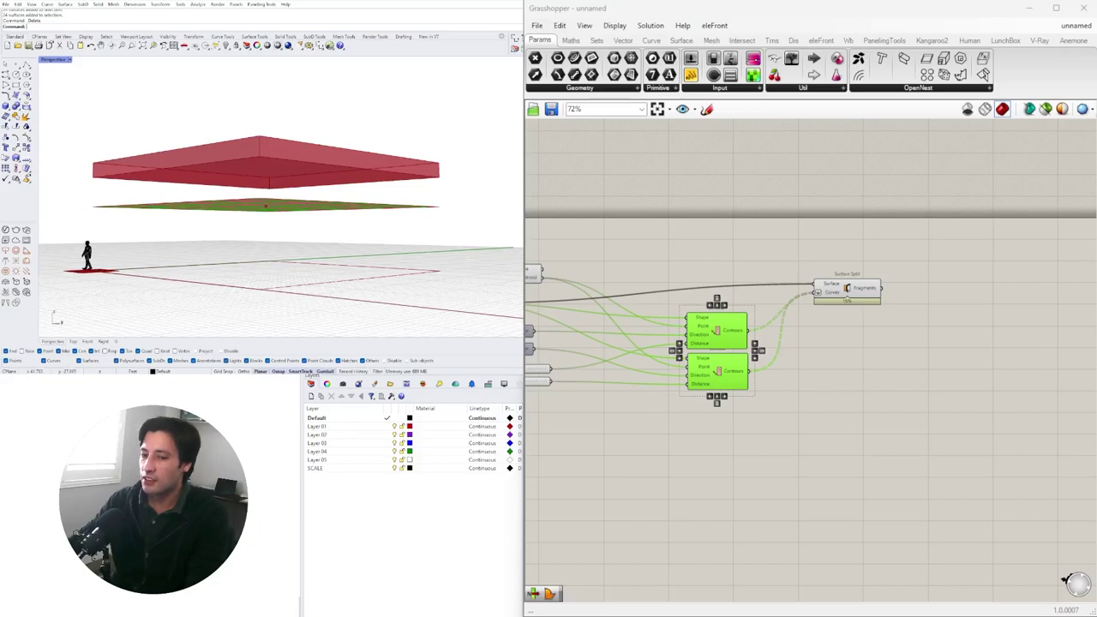
right_click_drag(258, 231, 252, 251)
left_click(823, 372)
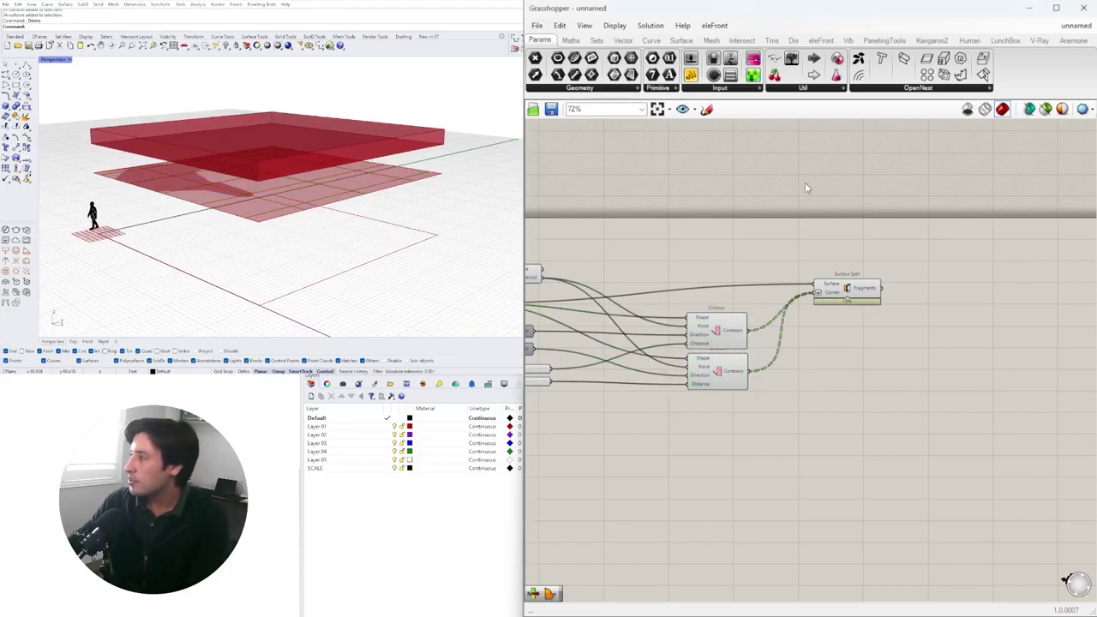
Add a Curve | Curve intersection component, connecting the first Contour to Curve A and the second Contour to Curve B
left_click(742, 41)
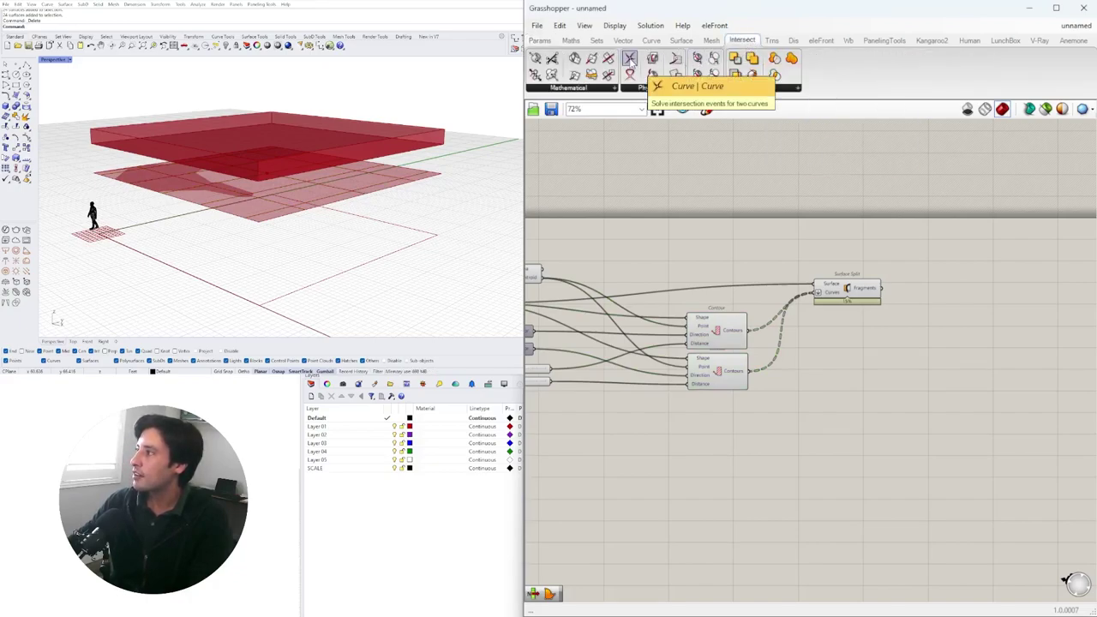
left_click_drag(629, 59, 845, 349)
left_click_drag(752, 335, 813, 343)
left_click_drag(752, 372, 843, 367)
Flatten the Curve A and Curve B inputs of Curve | Curve and align the component beneath Surface Split
right_click(820, 360)
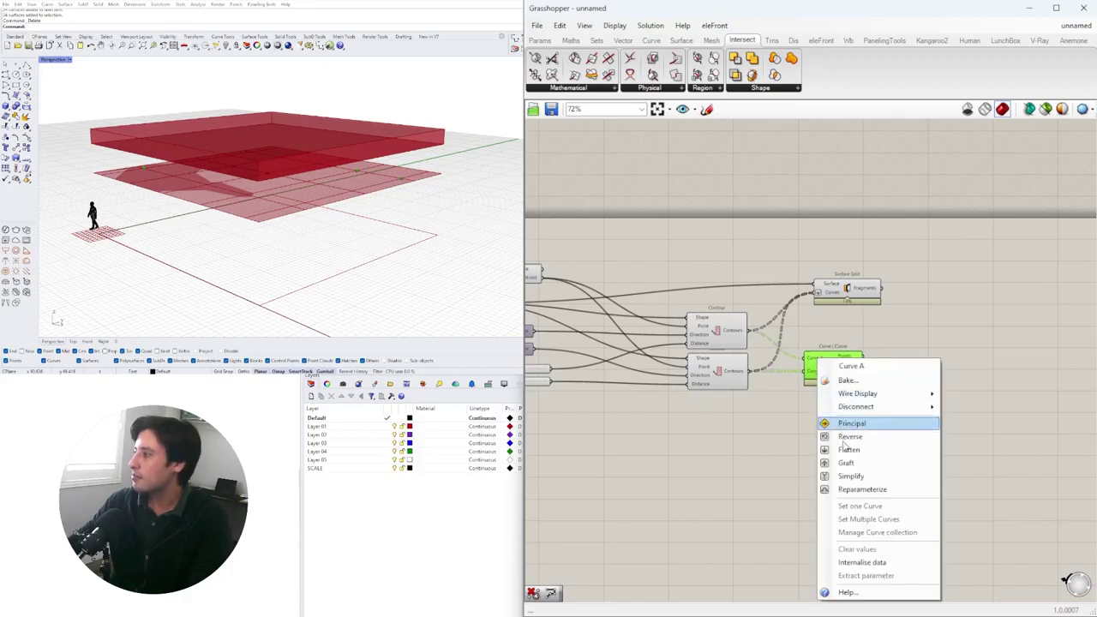
left_click(848, 451)
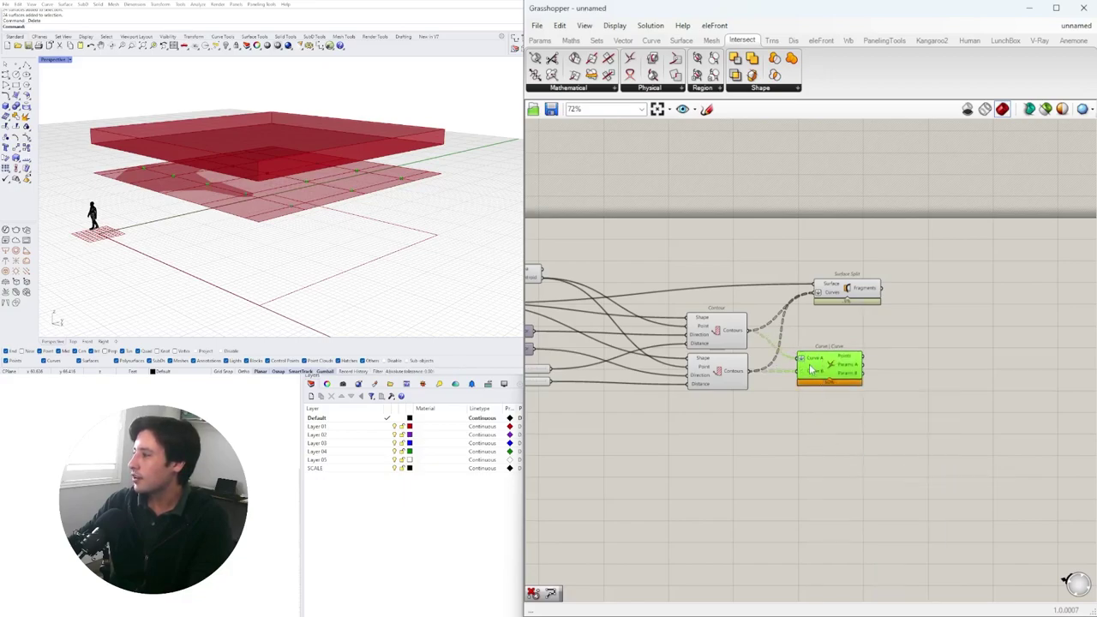
right_click(808, 373)
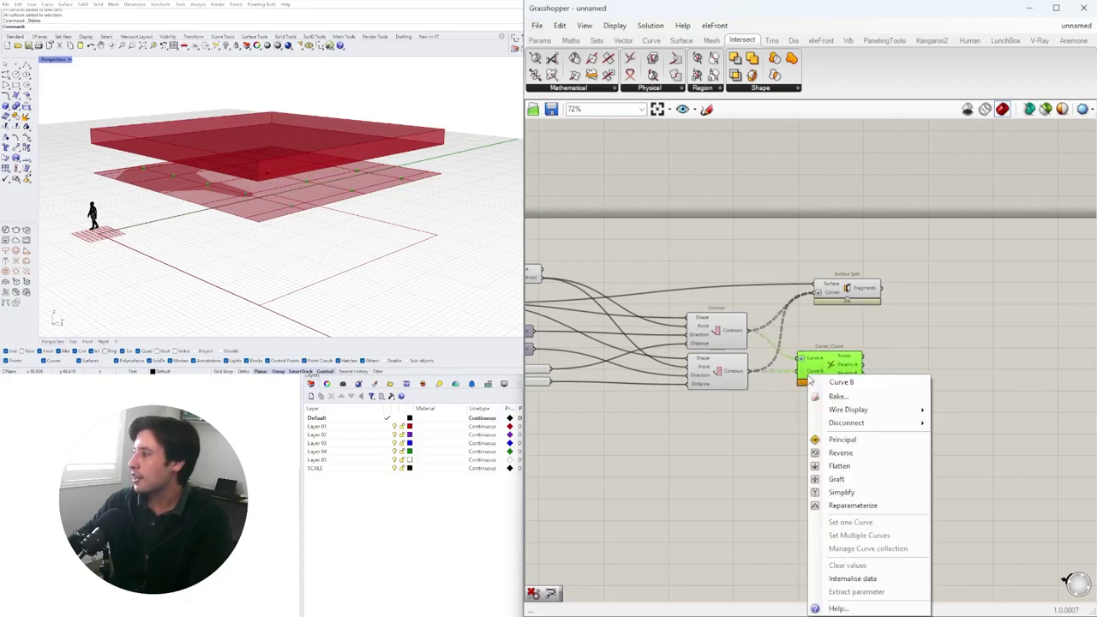
left_click(840, 464)
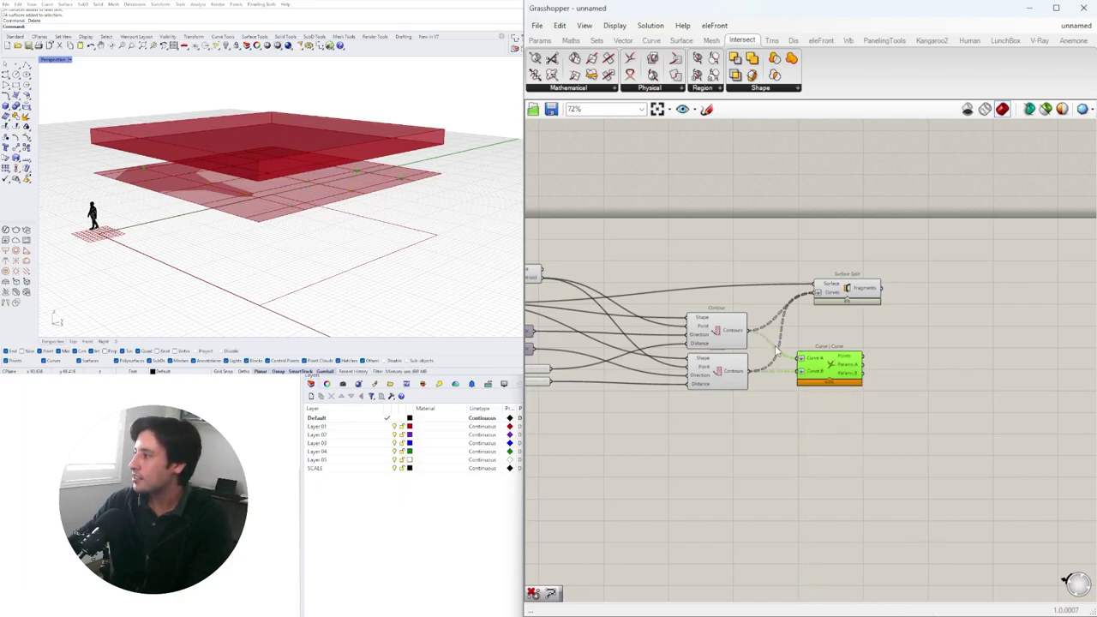
left_click_drag(846, 370, 864, 370)
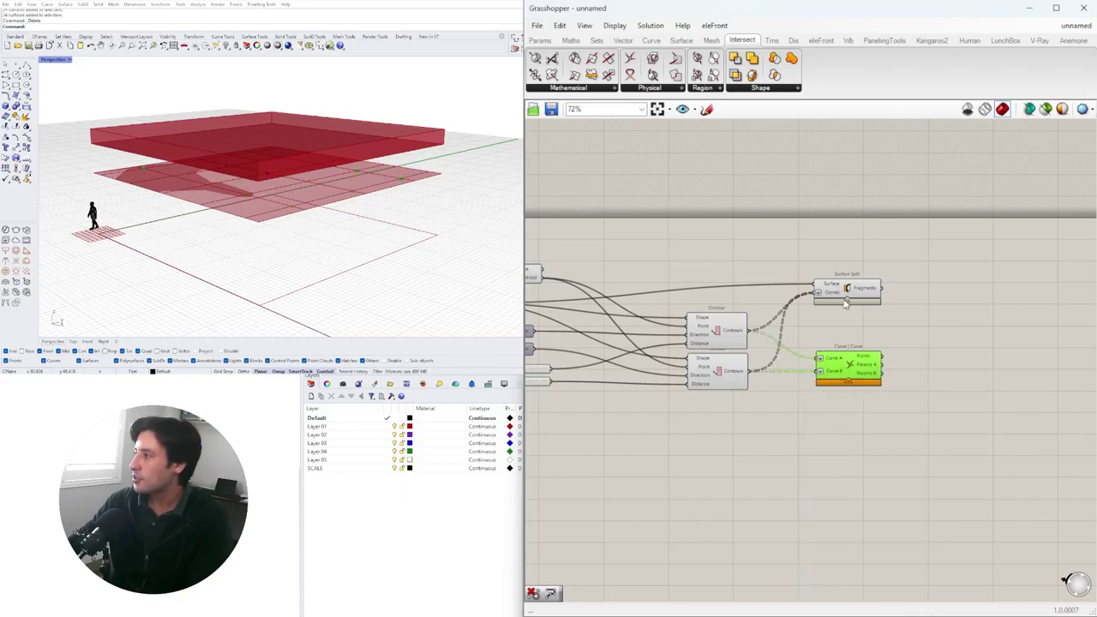
left_click_drag(846, 298, 846, 324)
left_click_drag(856, 372, 850, 372)
Remove the flatten from the Curve A input and check the intersection points on the drop ceiling grid
scroll(861, 379, "up", 4)
scroll(861, 379, "up", 3)
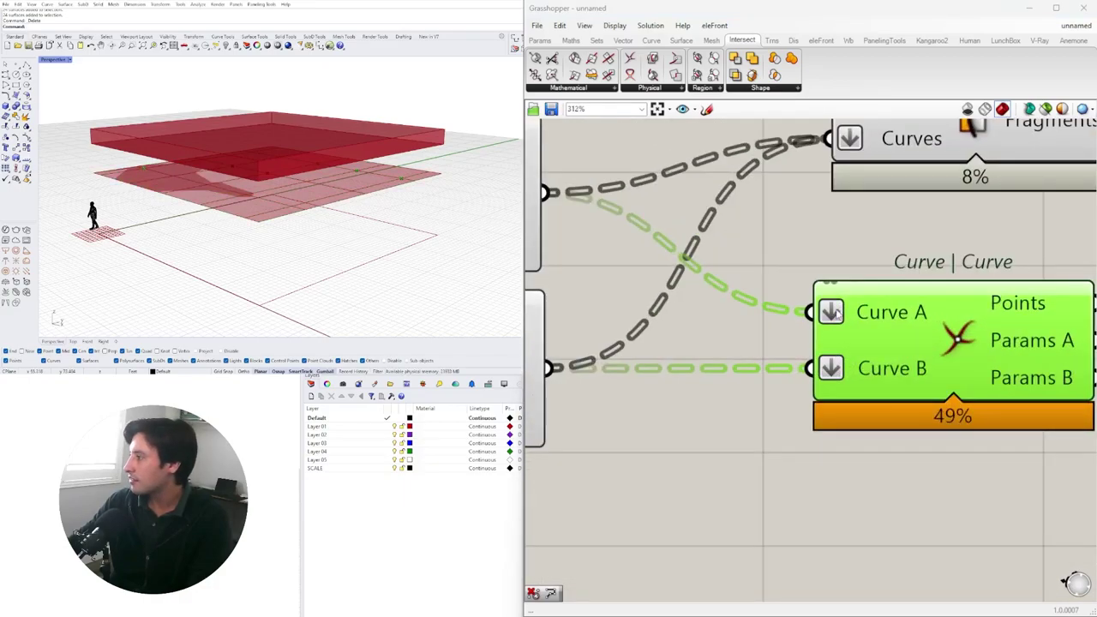
right_click(835, 308)
left_click(856, 399)
right_click_drag(310, 222, 239, 201)
scroll(709, 343, "down", 3)
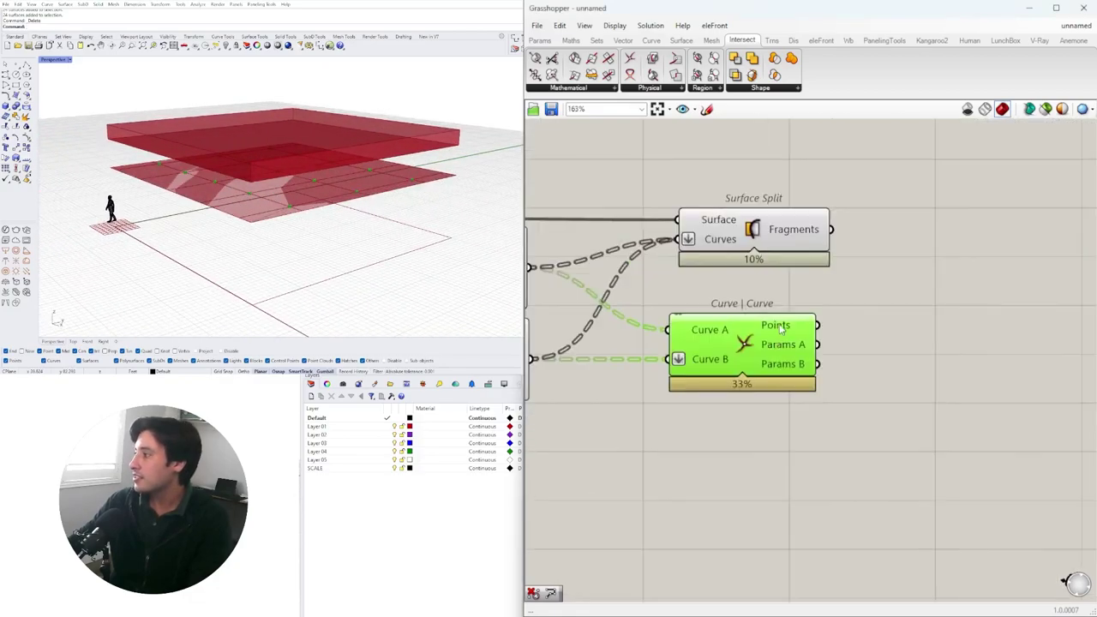
right_click_drag(309, 214, 306, 177)
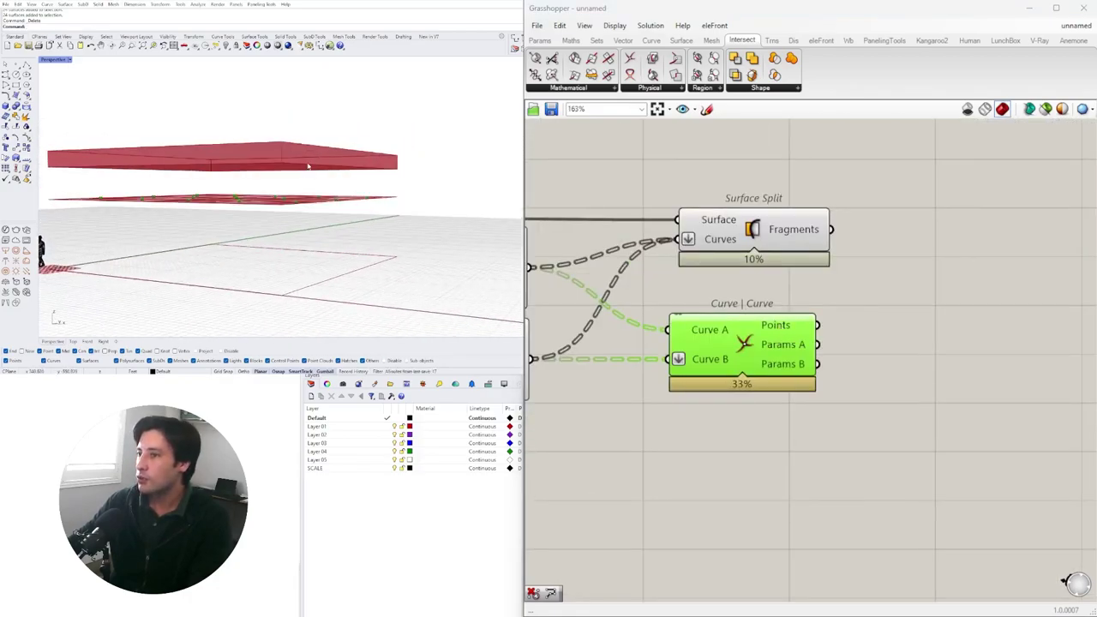
Add a Subtraction component below the DROP CLG HT and CLG HT sliders
scroll(846, 341, "down", 3)
right_click_drag(824, 349, 1078, 356)
scroll(826, 411, "down", 3)
right_click_drag(818, 424, 1081, 403)
scroll(743, 317, "up", 3)
scroll(630, 364, "up", 4)
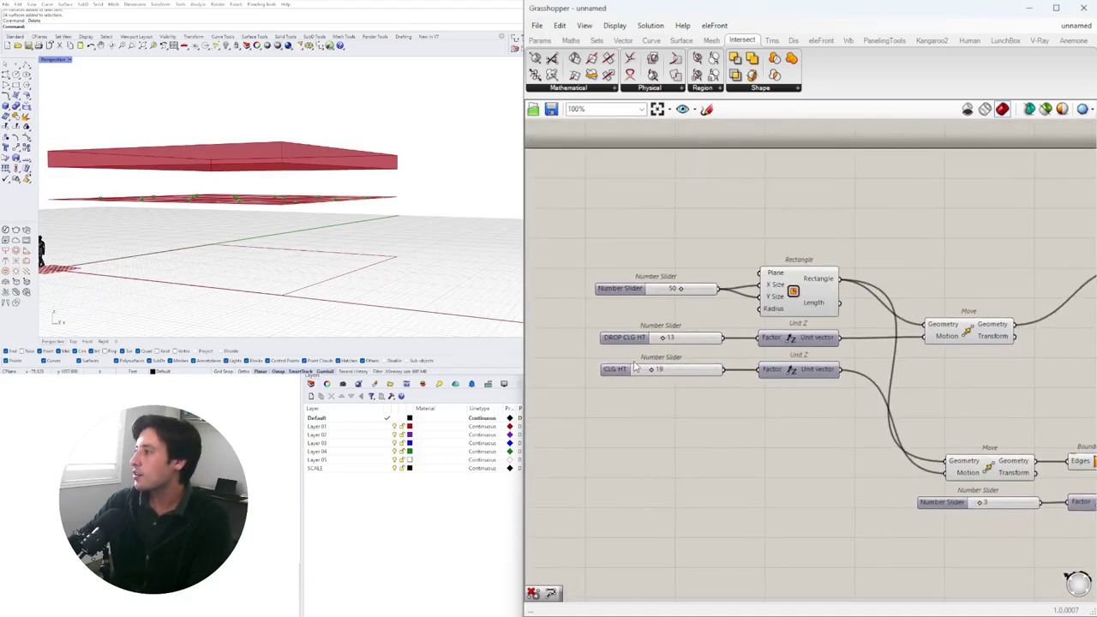
left_click(629, 359)
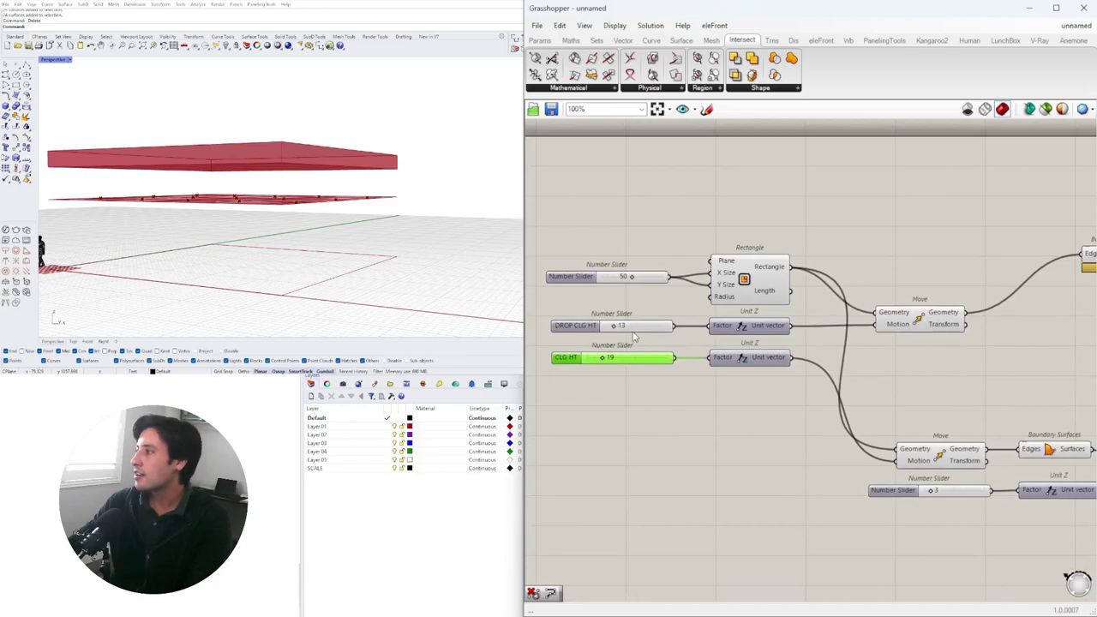
left_click(634, 328)
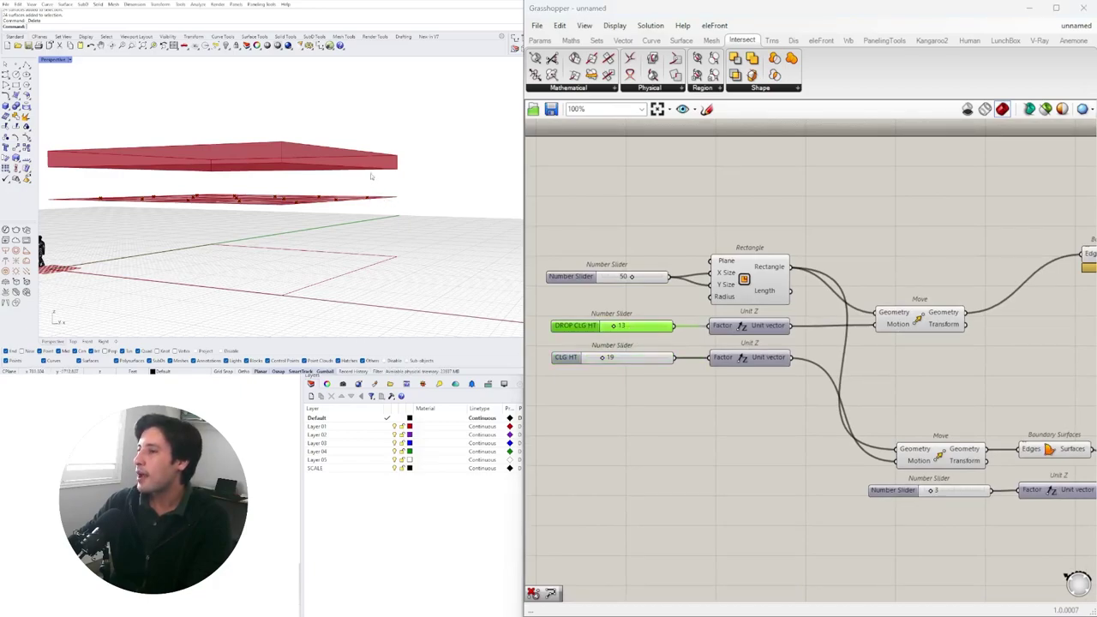
double_click(725, 427)
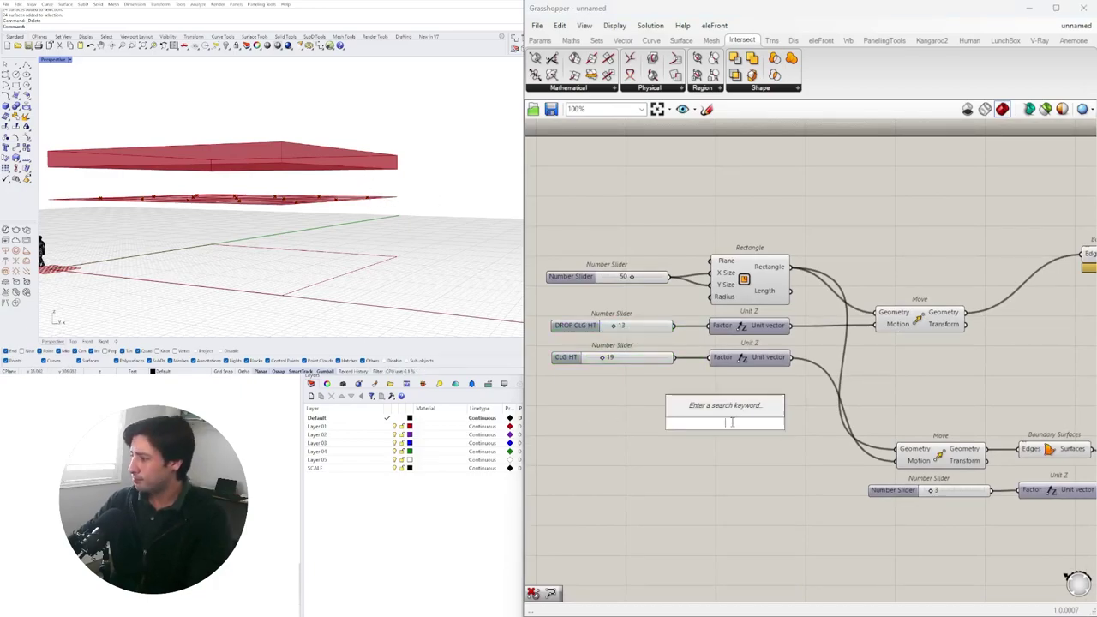
type("-")
key("Return")
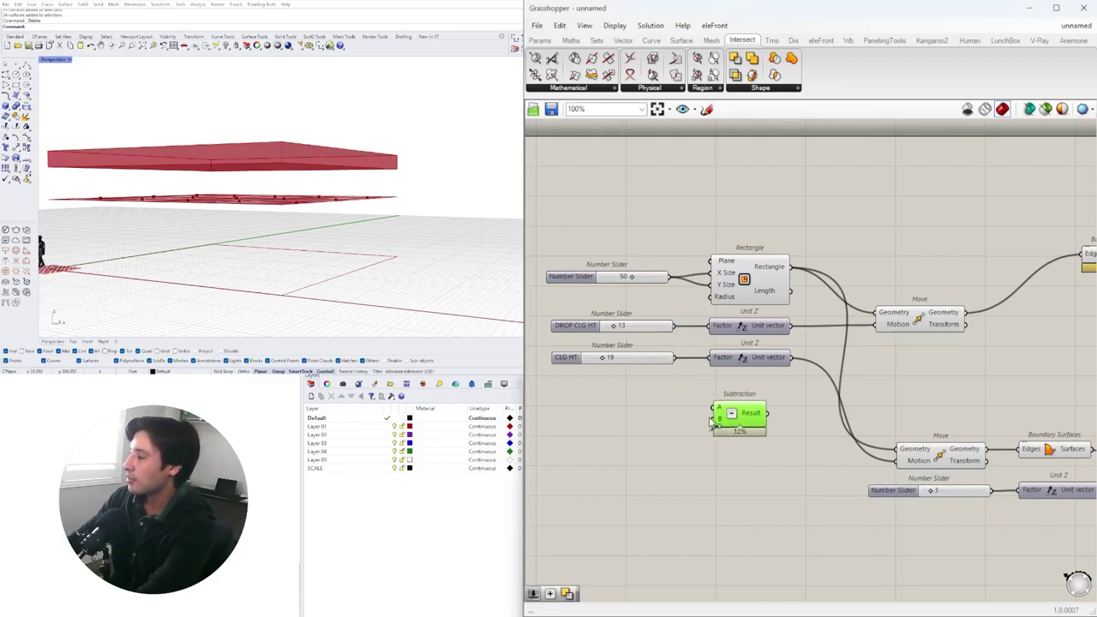
Connect the CLG HT slider to input A and the DROP CLG HT slider to input B of Subtraction
left_click_drag(675, 327, 716, 407)
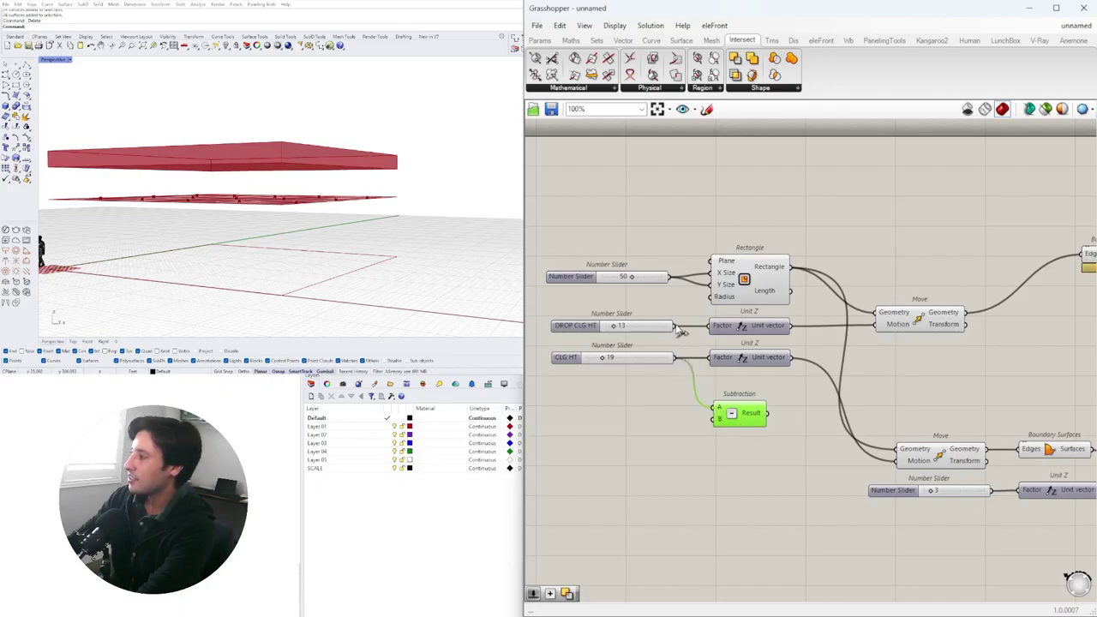
left_click_drag(676, 327, 717, 420)
left_click(578, 330)
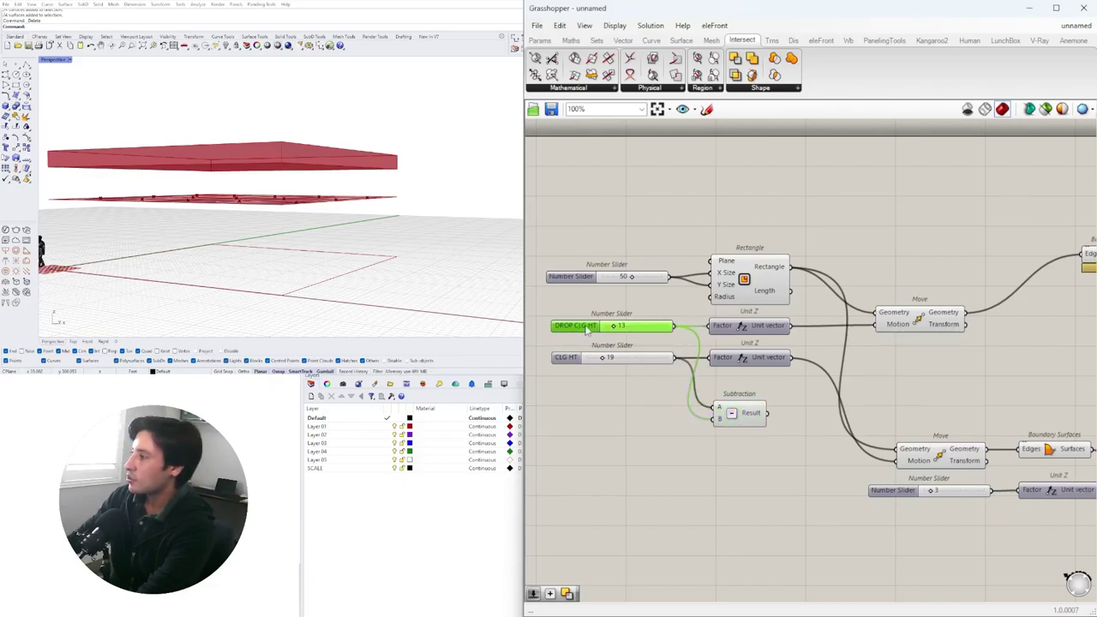
left_click(578, 360)
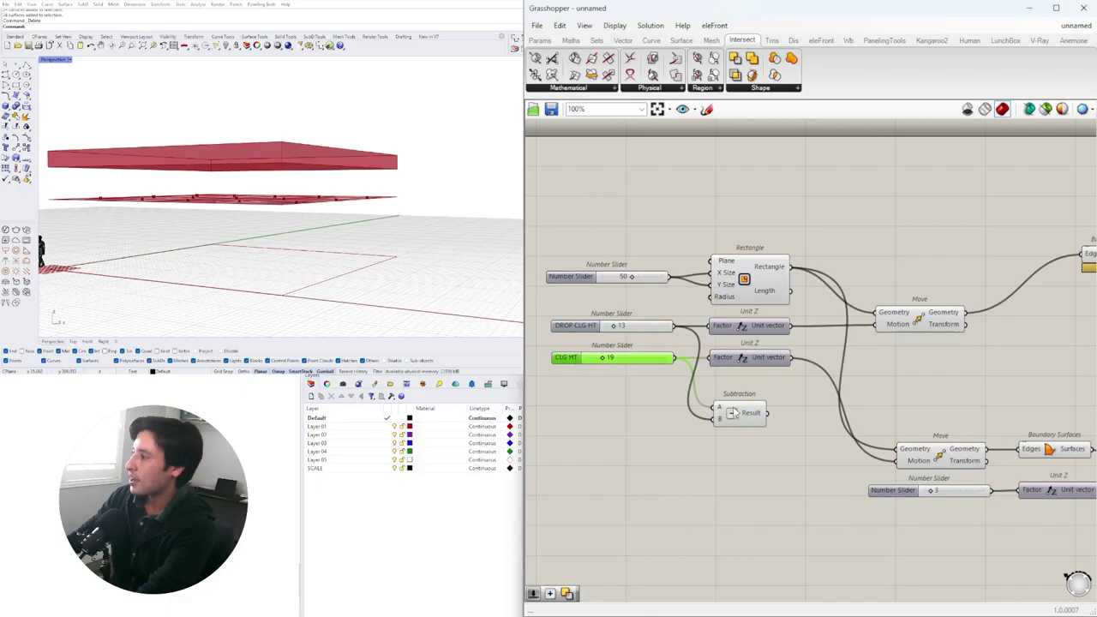
Relocate the Subtraction component along the definition to just beneath the Curve | Curve component
left_click_drag(731, 412, 744, 406)
right_click_drag(764, 406, 613, 389)
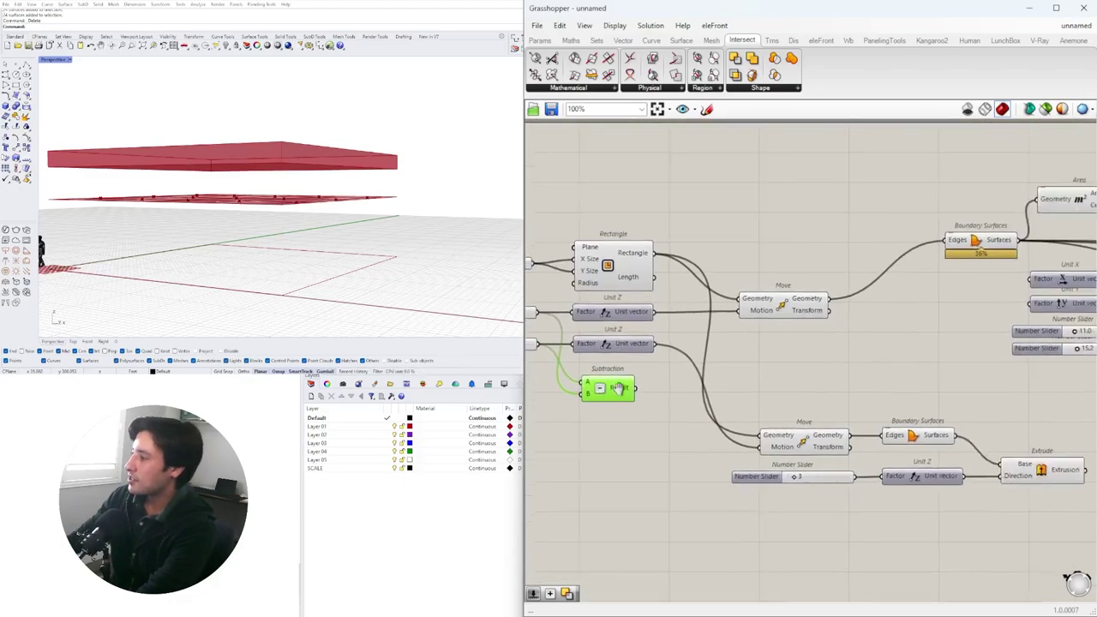
scroll(609, 386, "down", 2)
left_click_drag(607, 387, 940, 393)
right_click_drag(940, 393, 672, 383)
left_click_drag(672, 378, 1001, 385)
left_click(994, 331)
Add a Move component beside Curve | Curve and connect the intersection Points to its Geometry input
right_click_drag(1068, 364, 931, 370)
left_click(931, 370)
double_click(931, 363)
type("move")
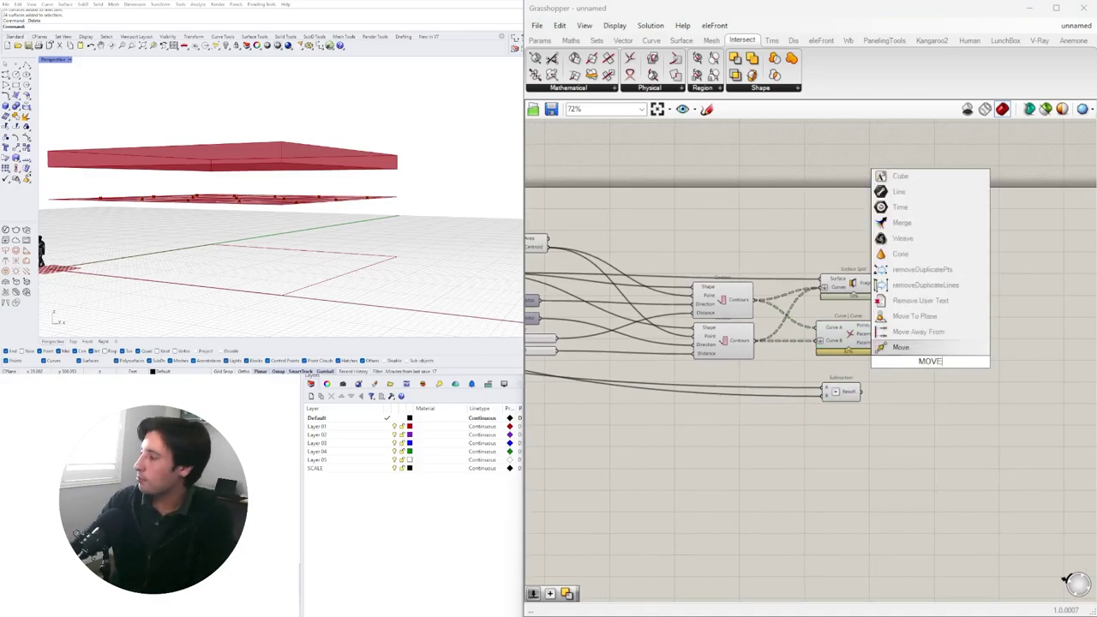
left_click(910, 347)
left_click_drag(910, 352, 929, 346)
left_click(872, 341)
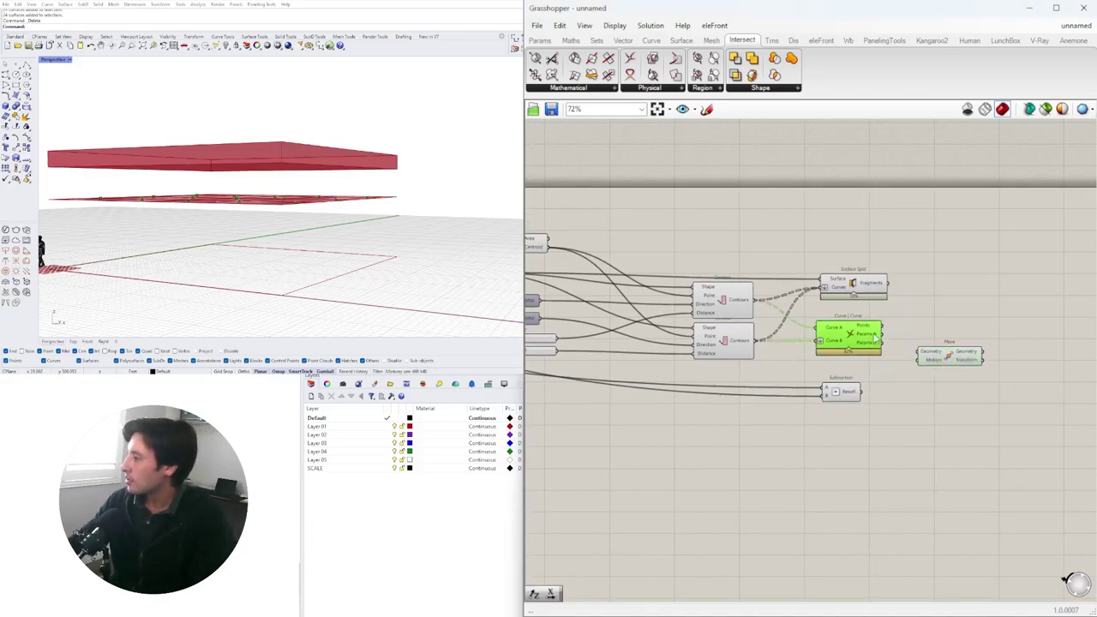
left_click(936, 359)
left_click_drag(920, 352, 881, 328)
Add a Unit Z vector fed by the Subtraction result and connect it to the Motion input of the points' Move component
left_click_drag(848, 395, 807, 392)
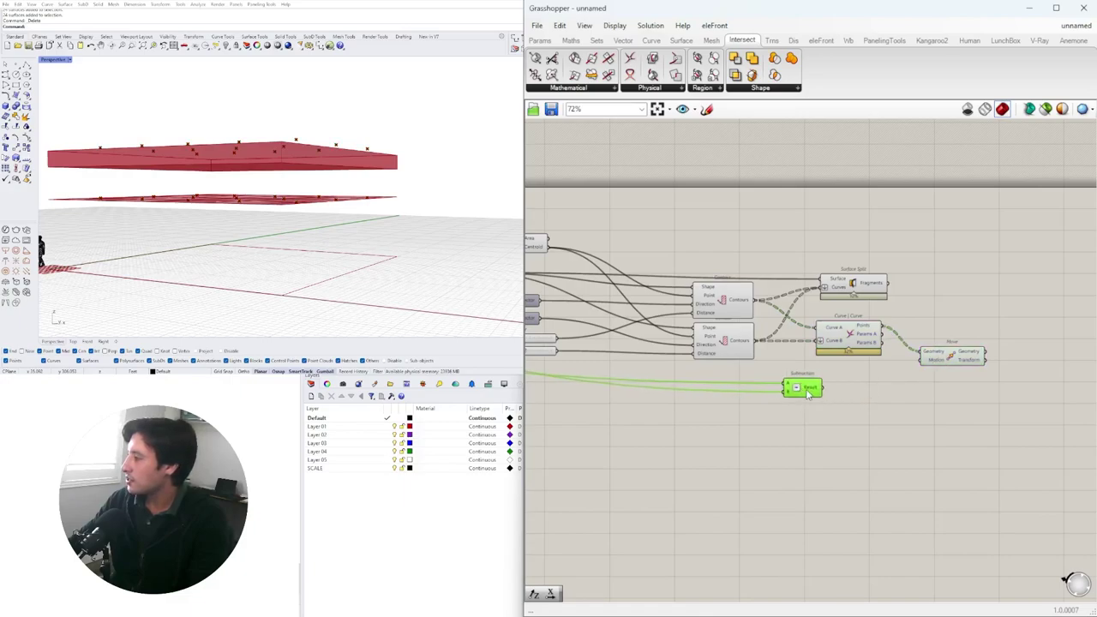
double_click(852, 392)
type("Z")
key("Return")
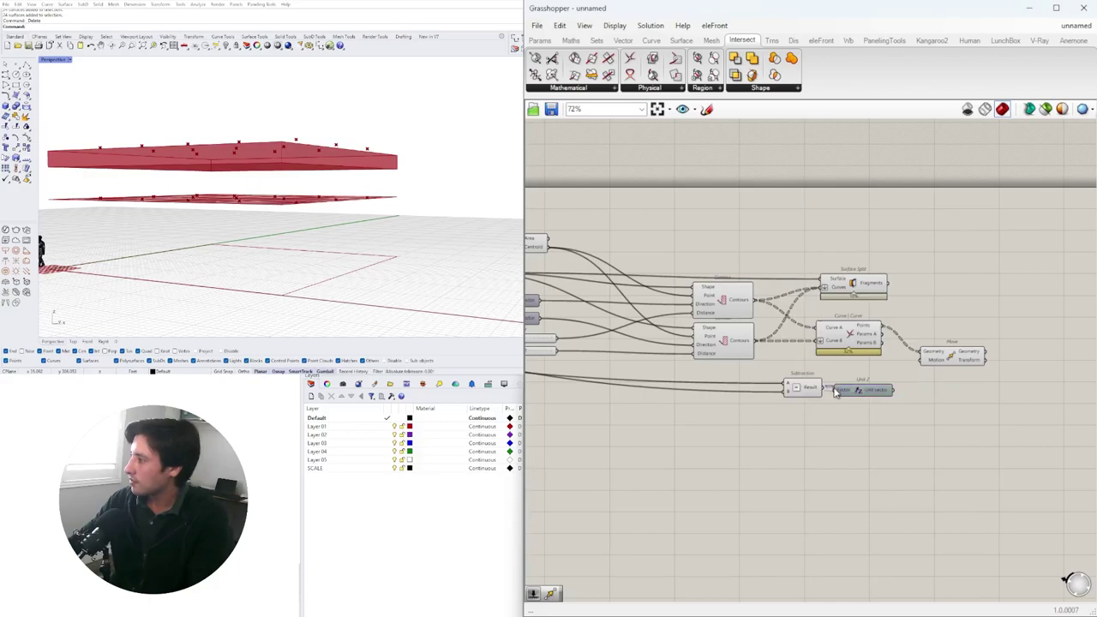
left_click_drag(858, 394, 859, 391)
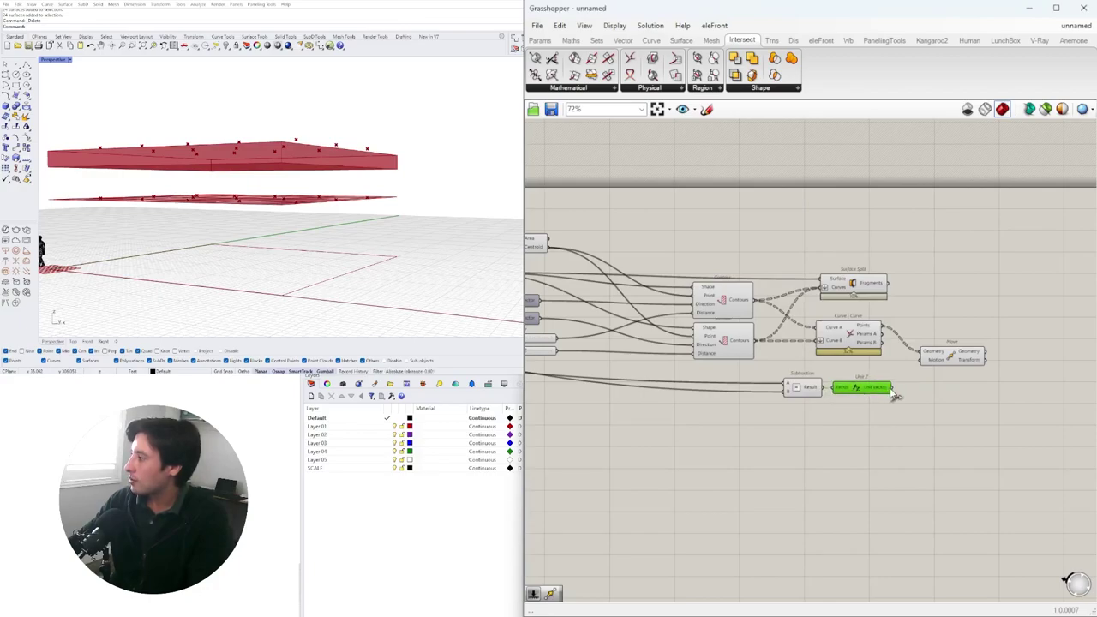
mouse_move(927, 364)
left_mouse_down()
mouse_move(933, 376)
mouse_move(960, 360)
mouse_move(942, 378)
left_mouse_up()
left_click(837, 334)
left_click(967, 376)
Add a Line component from the intersection Points to the moved points and inspect the vertical lines in Rhino
double_click(955, 315)
type("line")
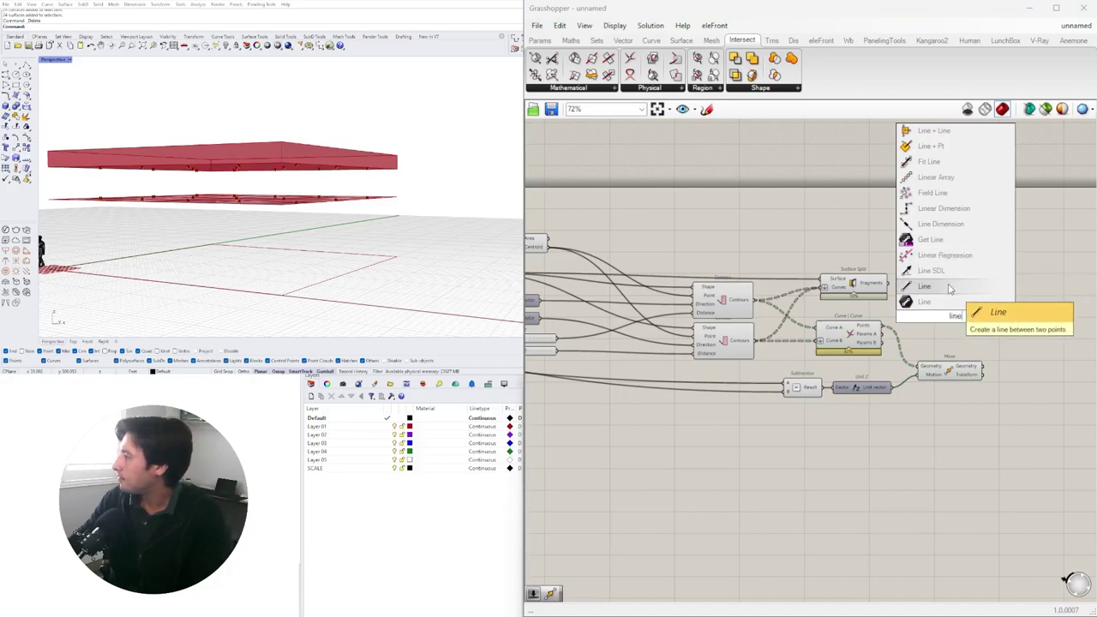
left_click(949, 287)
right_click_drag(968, 341, 785, 321)
left_click_drag(781, 307, 876, 327)
left_click_drag(699, 307, 838, 316)
left_click(845, 343)
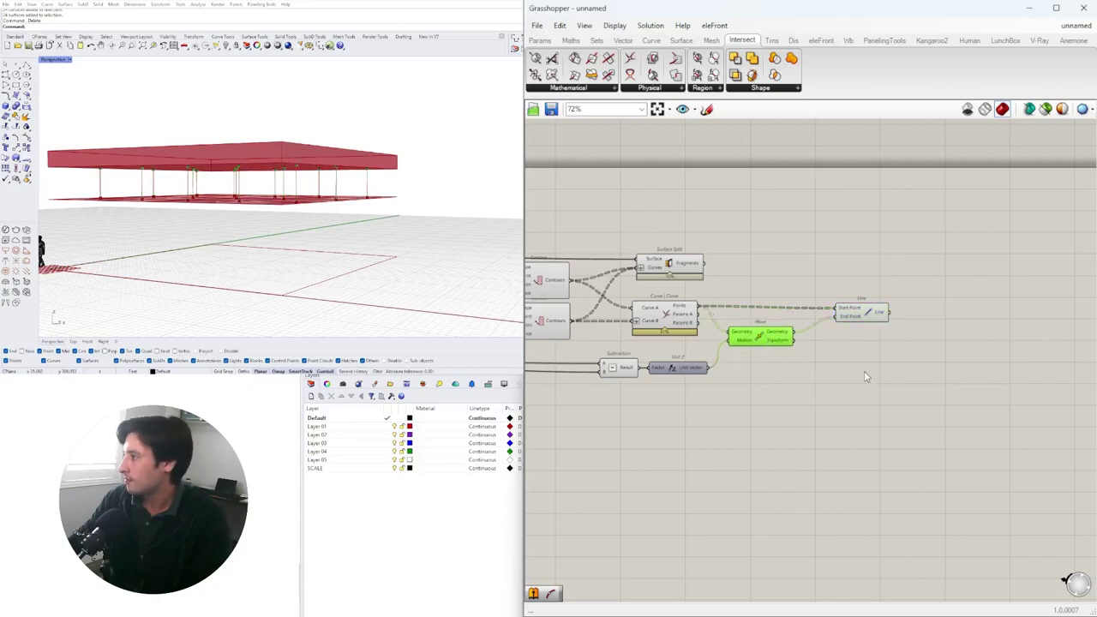
left_click(863, 315)
right_click_drag(291, 161, 197, 176)
Set the Contour distance sliders to 7.3 and 11.1 and review the denser grid of panels and vertical lines
scroll(669, 399, "down", 2)
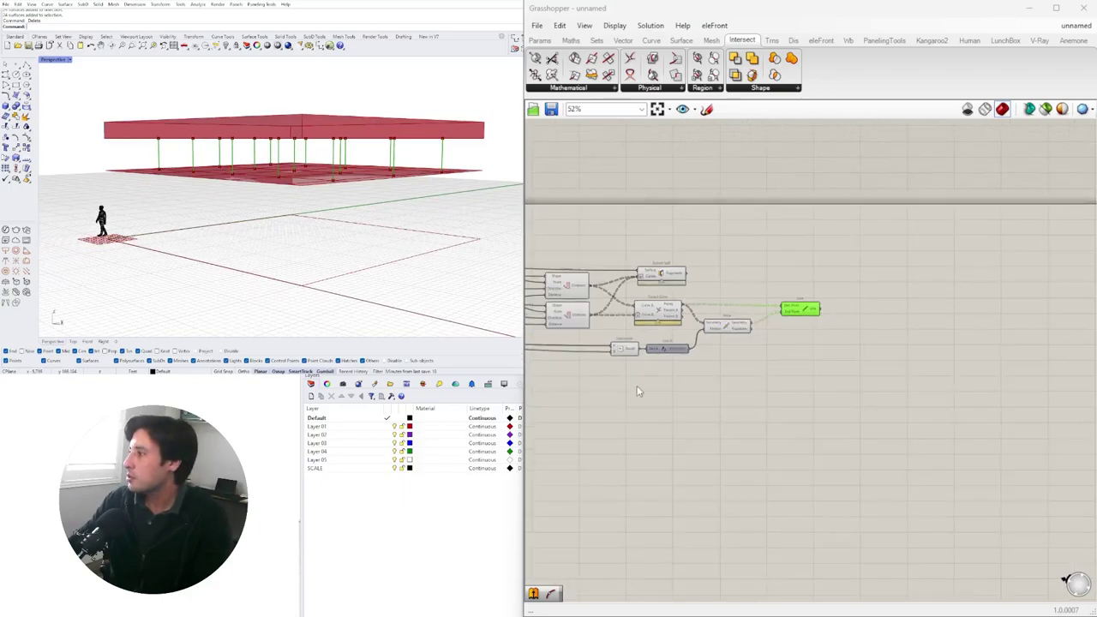
scroll(669, 399, "up", 10)
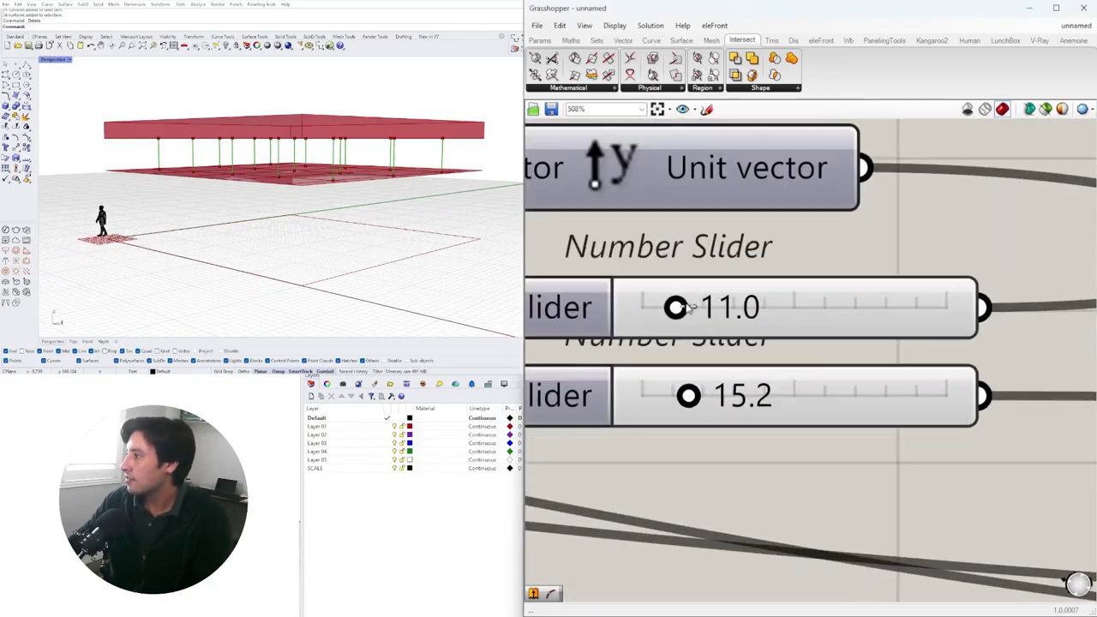
left_click_drag(691, 308, 669, 334)
left_click_drag(688, 395, 676, 395)
right_click_drag(257, 223, 246, 147)
scroll(228, 219, "up", 4)
scroll(296, 162, "down", 4)
scroll(234, 141, "up", 3)
right_click_drag(349, 176, 335, 215)
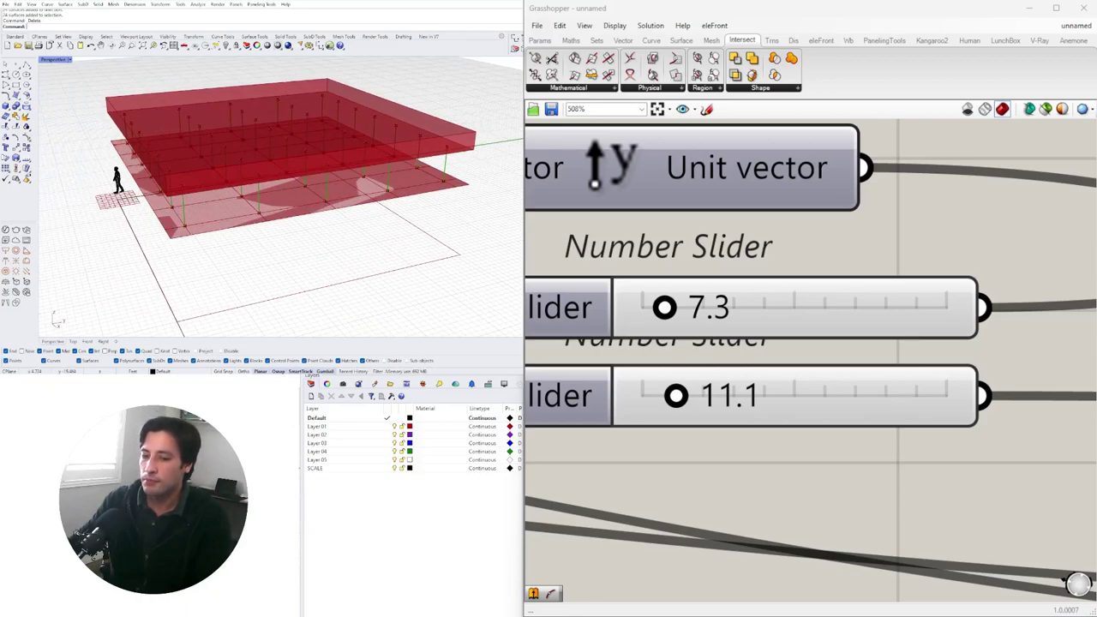
right_click_drag(322, 160, 359, 125)
Rename the number slider that drives the slab's extrusion as ROOF DEPTH
scroll(646, 348, "down", 3)
scroll(647, 350, "down", 4)
right_click_drag(636, 490, 983, 421)
scroll(790, 443, "down", 4)
scroll(983, 423, "down", 2)
scroll(1012, 461, "up", 4)
left_click_drag(1044, 519, 673, 397)
left_click(597, 458)
right_click(607, 440)
left_click(662, 444)
type("ro")
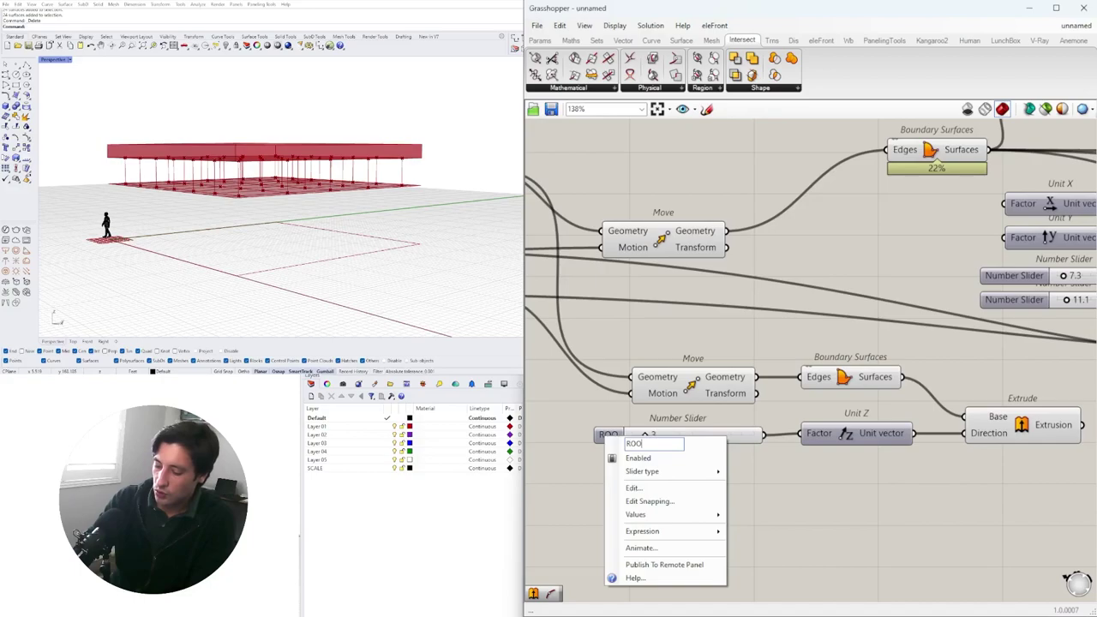
type("OF DEPTH")
key("Return")
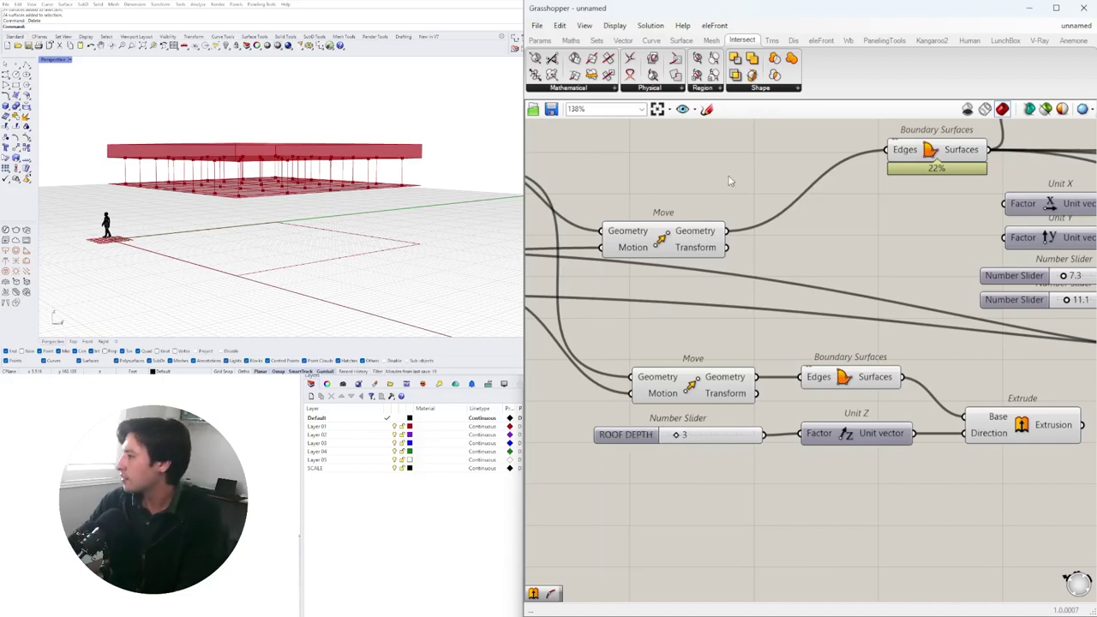
Rename the number slider that drives the first Contour's distance as X SPACING
scroll(758, 286, "down", 3)
right_click_drag(886, 299, 697, 361)
scroll(737, 339, "down", 1)
scroll(738, 340, "up", 3)
scroll(738, 339, "up", 1)
left_click(551, 353)
right_click(701, 345)
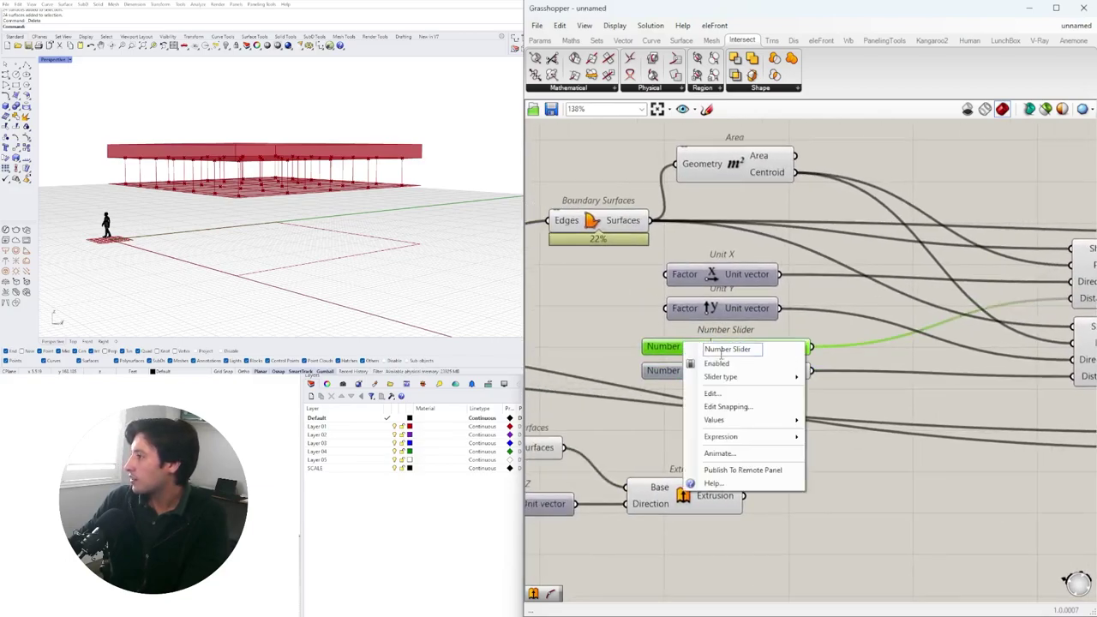
type("X SPACING")
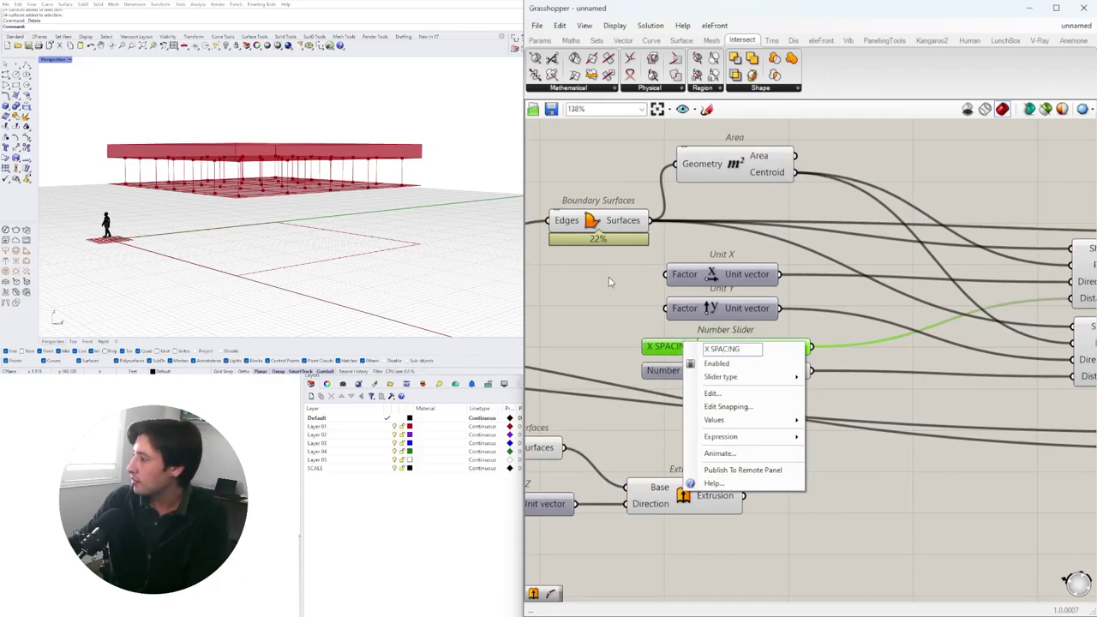
key("Return")
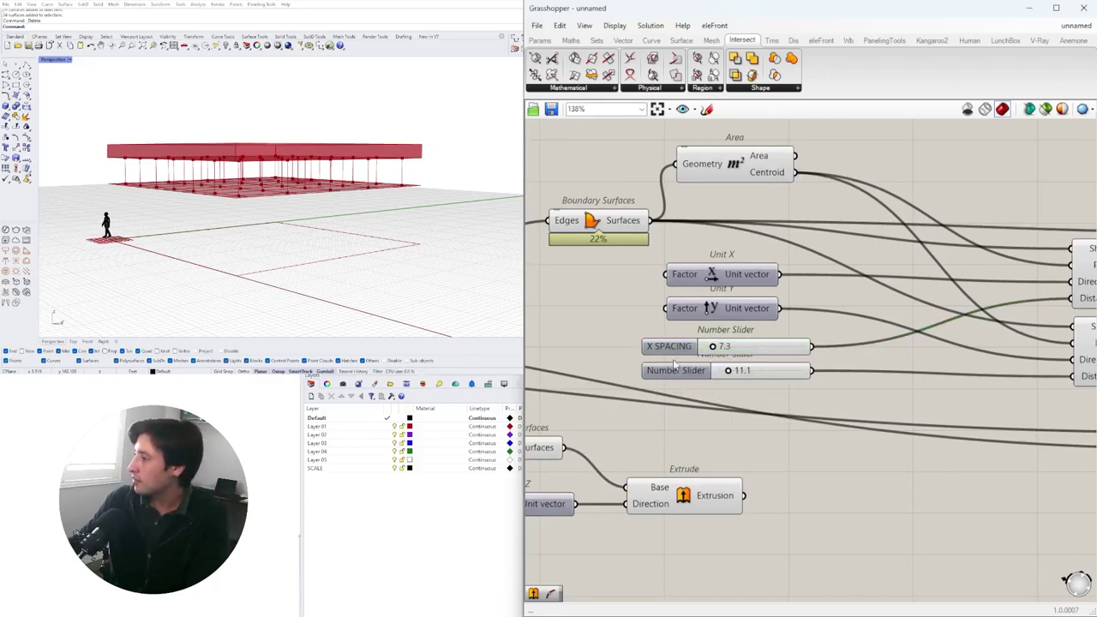
Rename the number slider that drives the second Contour's distance as Y SPACING
right_click(655, 371)
type("Y S")
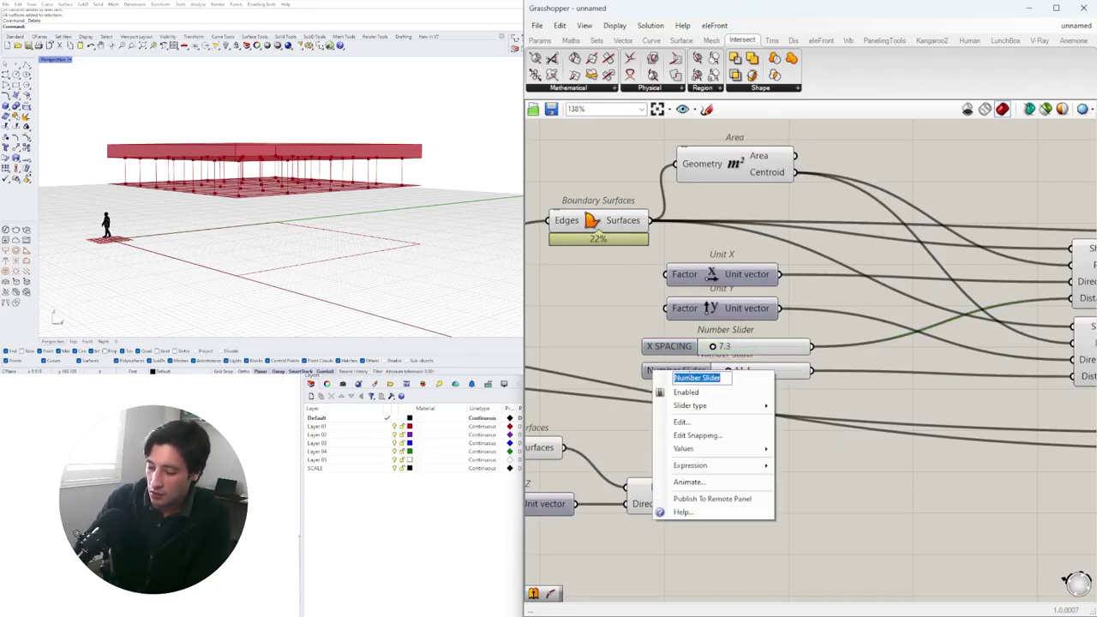
type("PACING")
key("Return")
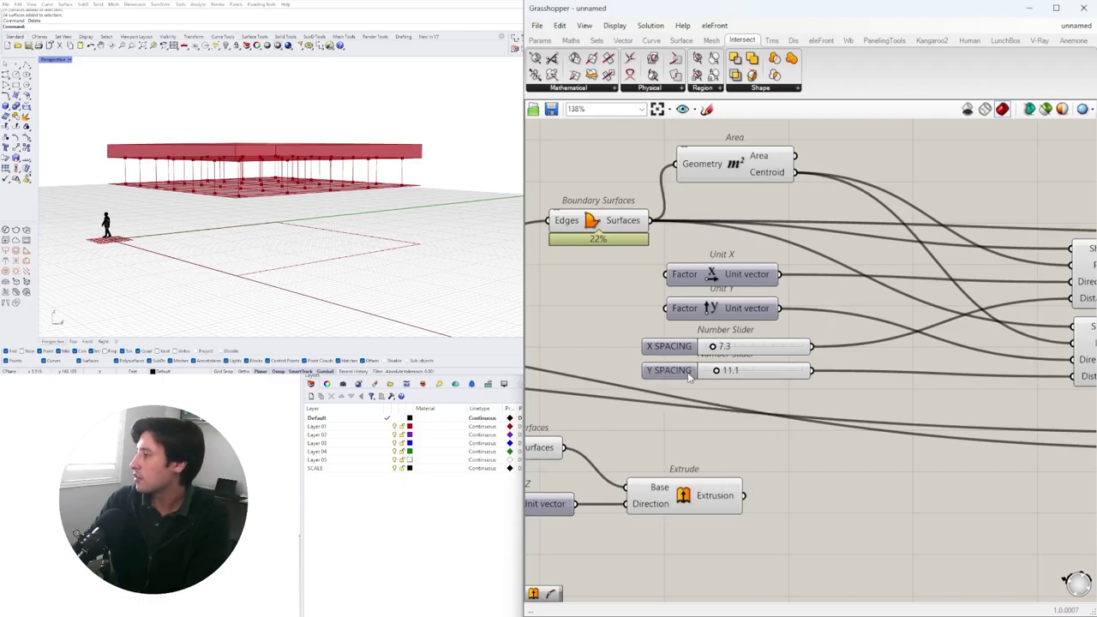
Turn off the preview of the Contour, Curve | Curve, Subtraction, Unit Z and points' Move components
scroll(938, 287, "down", 4)
right_click_drag(1041, 317, 671, 315)
right_click_drag(759, 330, 871, 343)
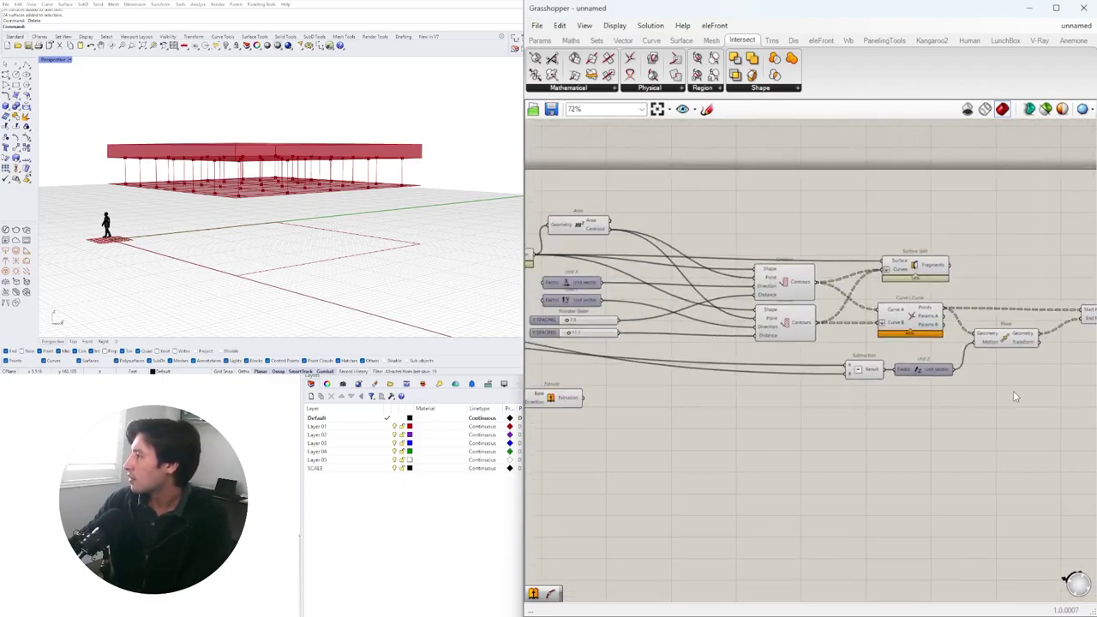
left_click_drag(1014, 390, 787, 200)
left_click(1037, 415)
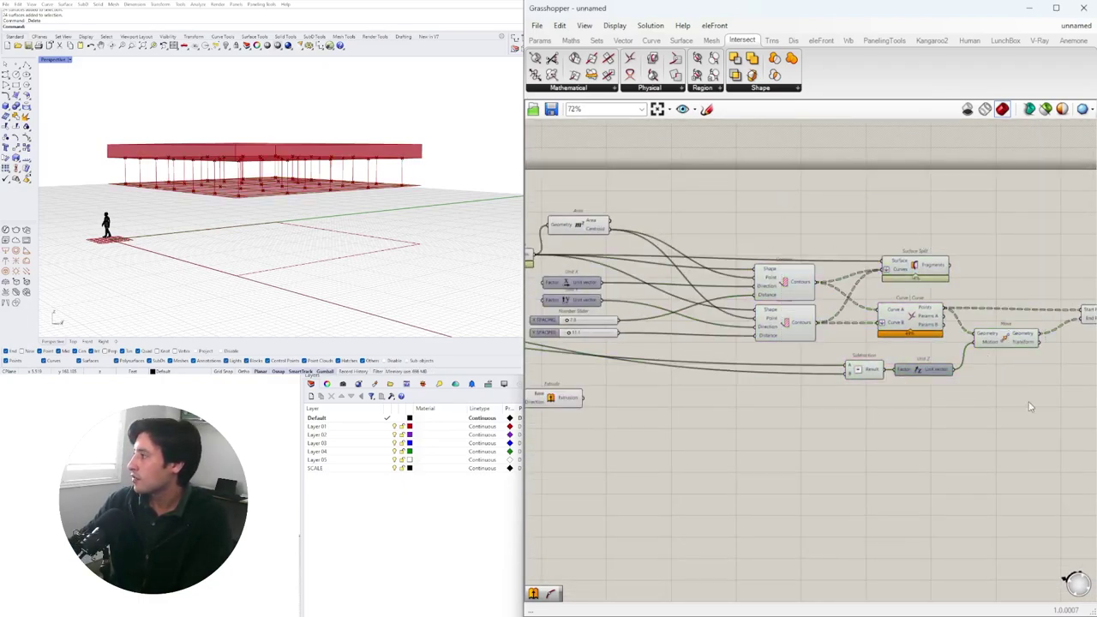
left_click_drag(1021, 425, 770, 300)
middle_click(769, 297)
left_click(801, 256)
Highlight the Line component to check the vertical hangers in the Rhino view
right_click_drag(176, 174, 328, 168)
left_click(973, 403)
right_click_drag(994, 397, 788, 369)
left_click(887, 288)
left_click_drag(887, 289, 875, 288)
left_click(835, 218)
Turn off the preview of the drop ceiling's Boundary Surfaces and highlight the Surface Split panels in Rhino
right_click_drag(386, 110, 248, 215)
right_click_drag(690, 270, 769, 267)
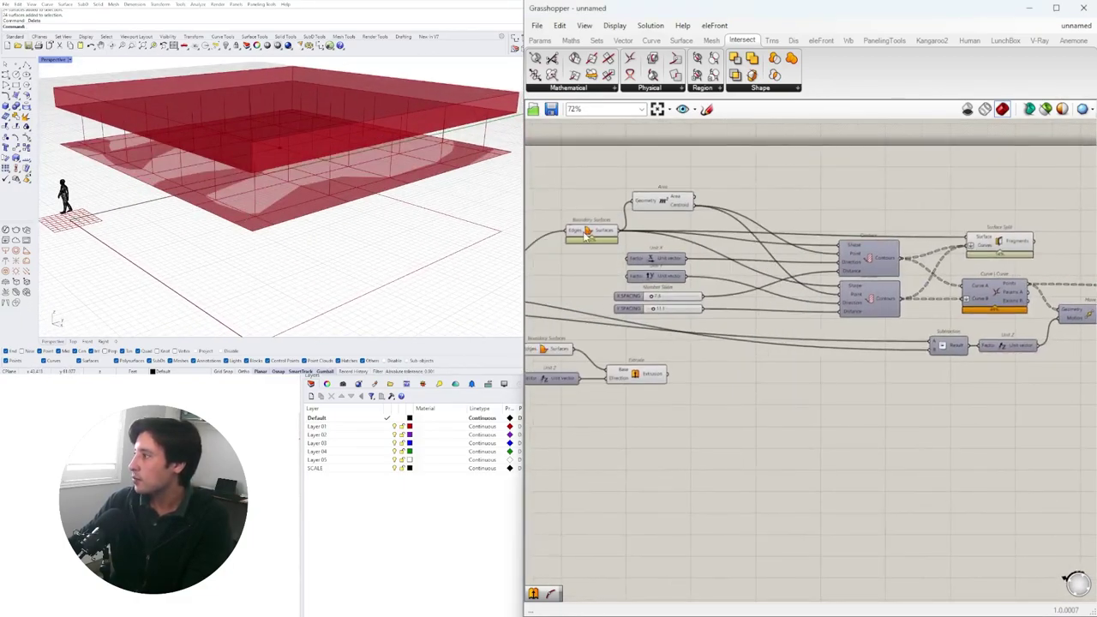
left_click(588, 235)
right_click(587, 233)
left_click(602, 251)
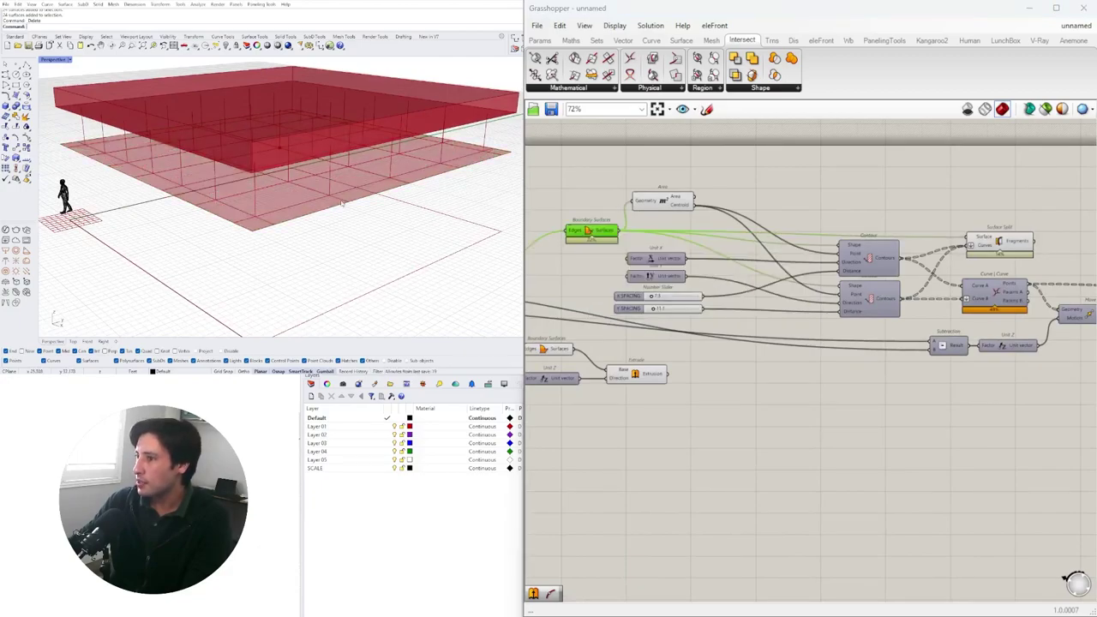
right_click_drag(939, 215, 735, 234)
left_click(801, 263)
right_click_drag(349, 265, 330, 249)
scroll(779, 284, "up", 2)
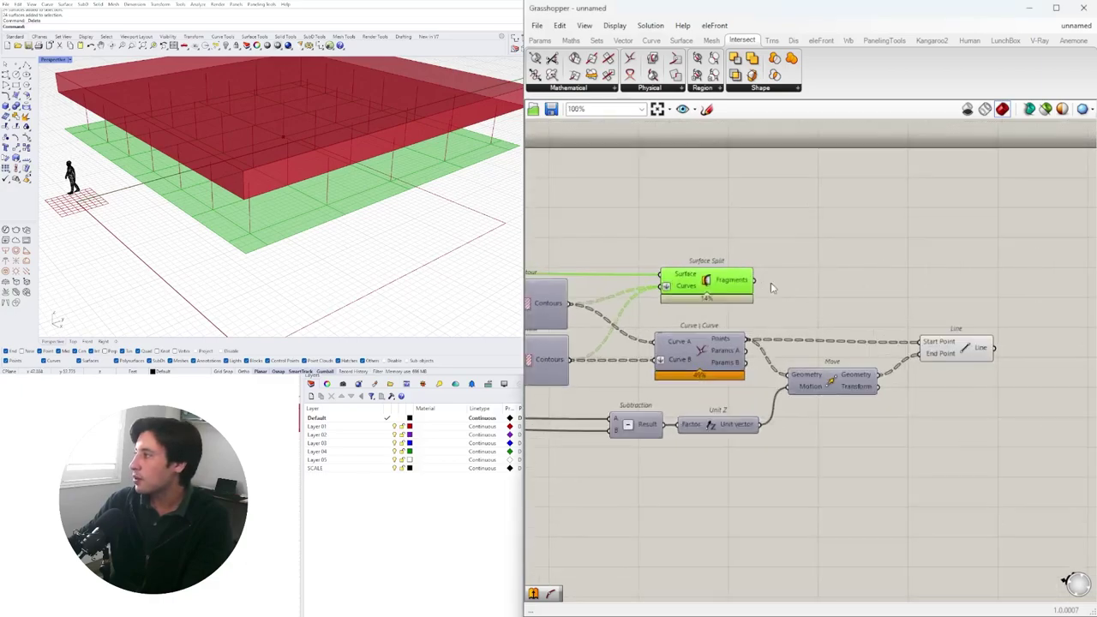
double_click(850, 283)
type("OFF")
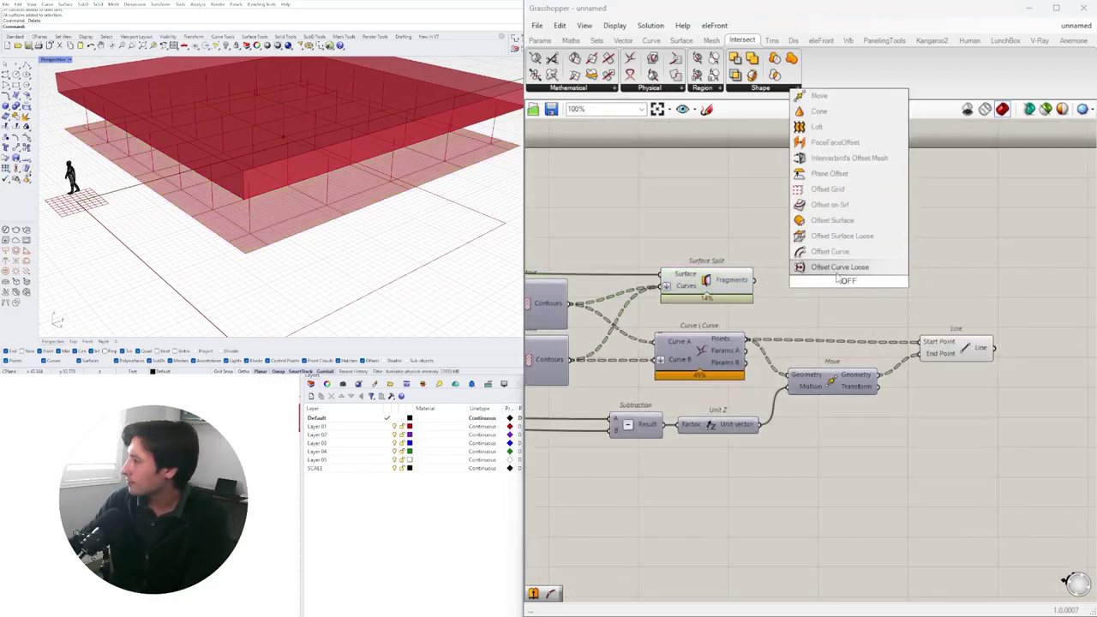
key("Return")
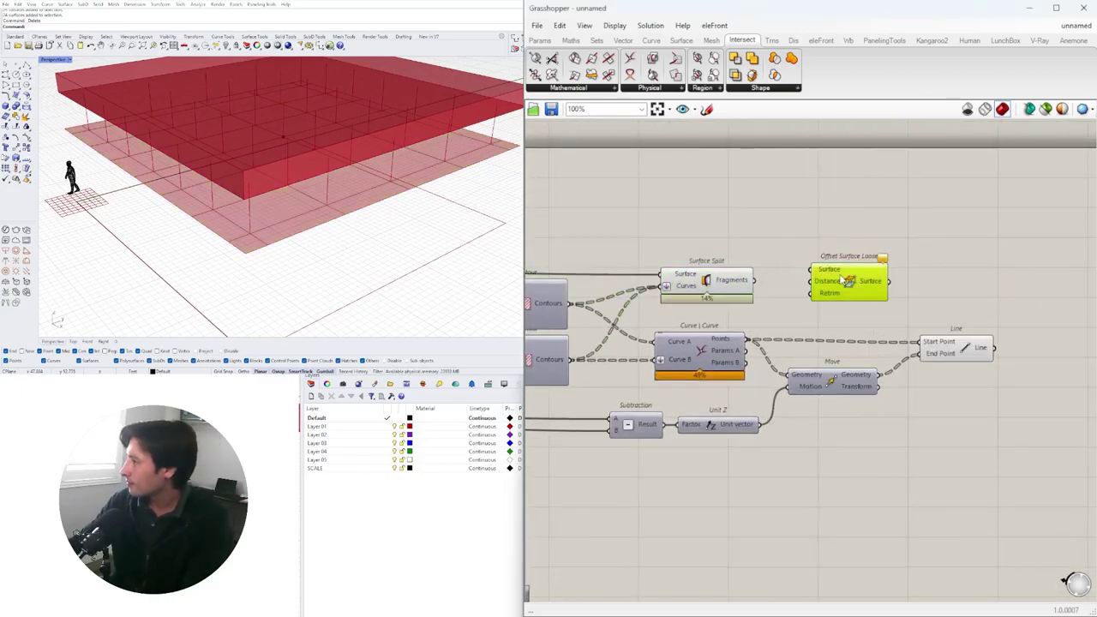
key("Delete")
Add an Offset Curve component and connect the Surface Split Fragments to its Curve input
left_click_drag(714, 285, 702, 285)
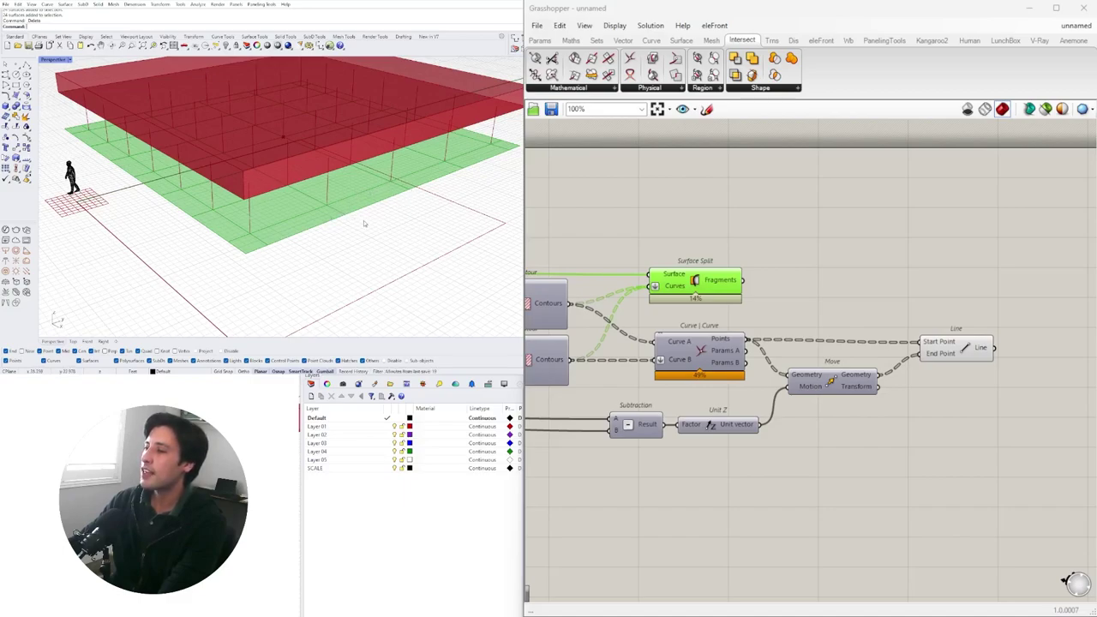
double_click(817, 273)
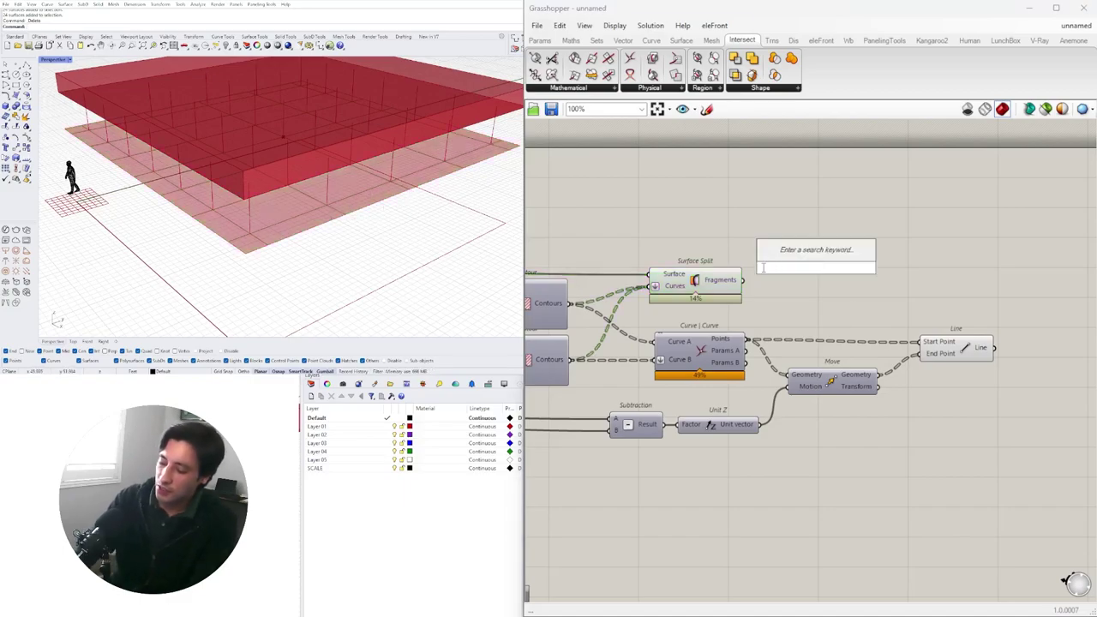
type("OF")
left_click(797, 222)
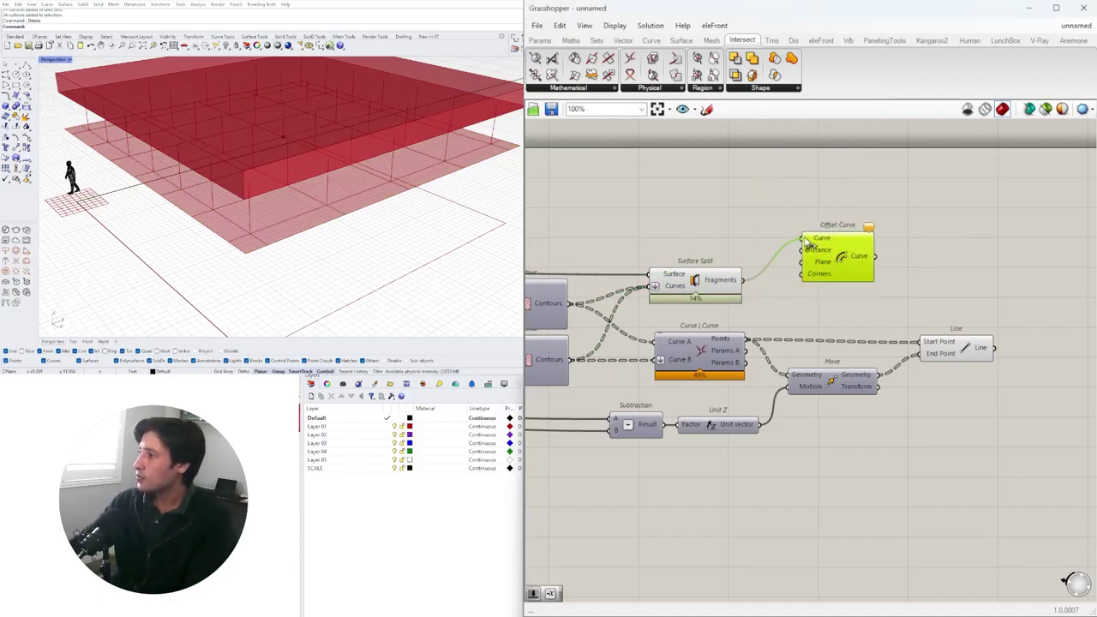
left_click_drag(805, 240, 807, 240)
left_click_drag(858, 266, 869, 253)
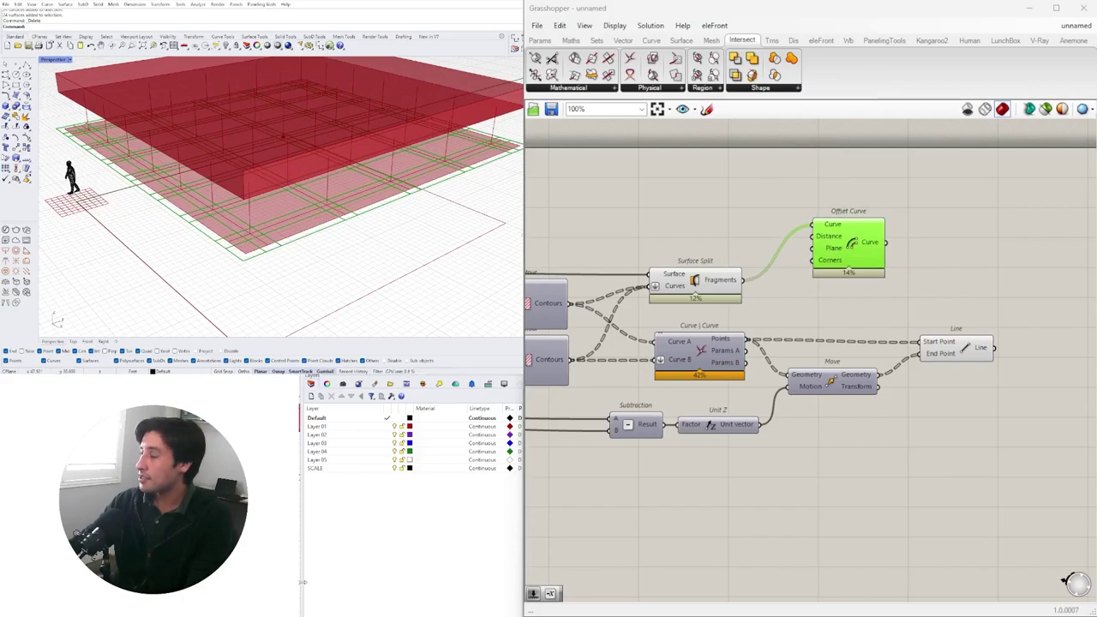
Add a Negative component and connect its Result to the Distance input of Offset Curve
double_click(694, 218)
type("NE")
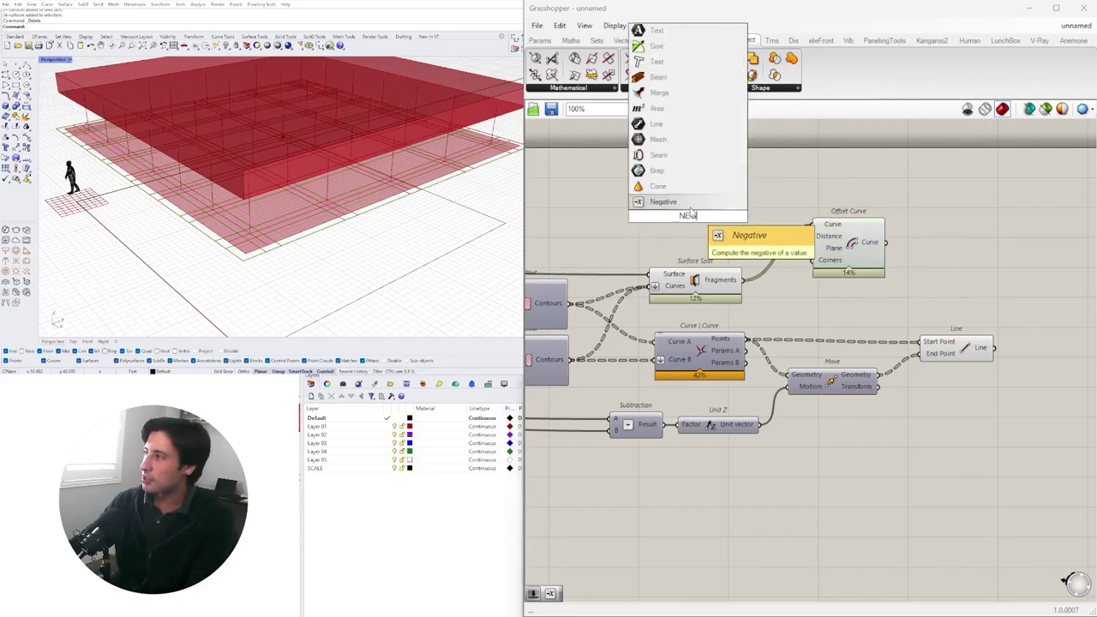
key("Return")
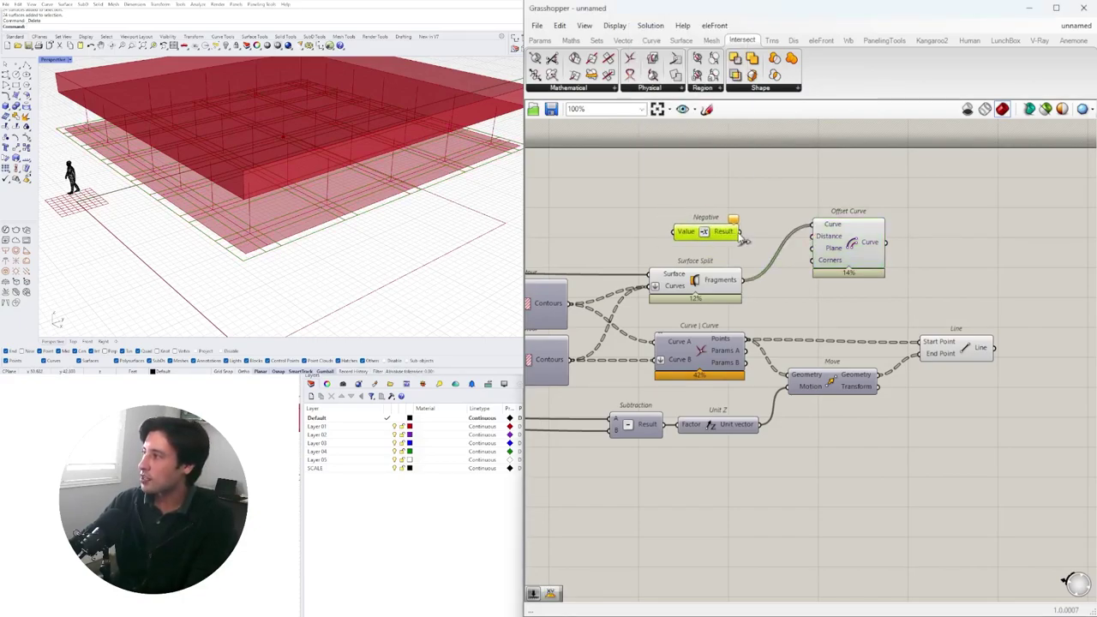
left_click_drag(808, 239, 863, 242)
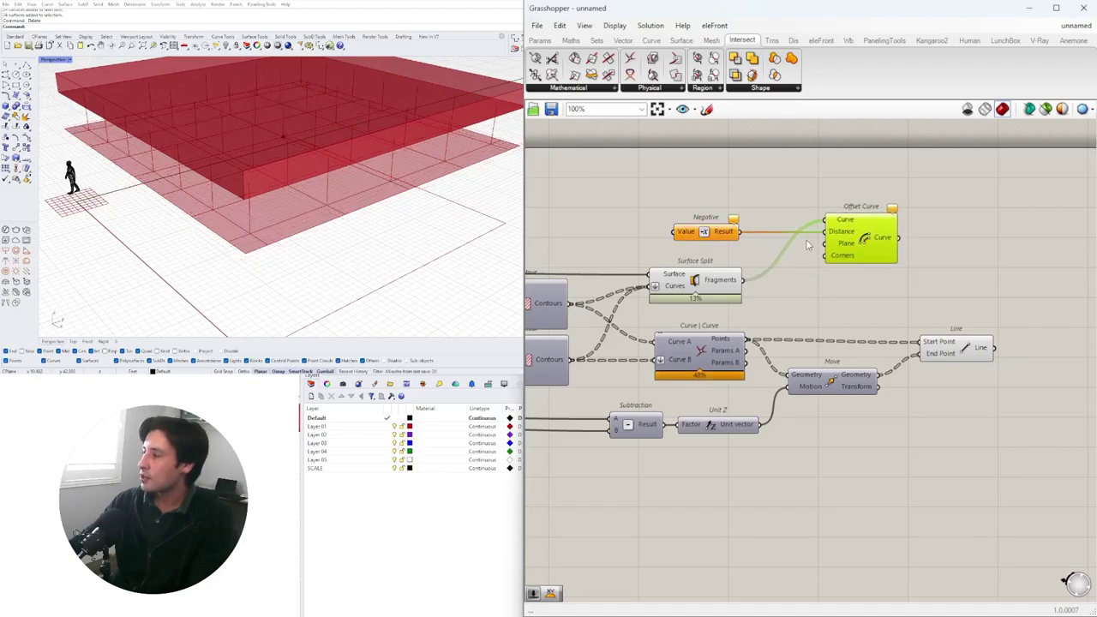
left_click_drag(730, 232, 766, 232)
Add a number slider with the value 0.15 and connect it to the Negative component's Value input
right_click_drag(570, 215, 733, 233)
double_click(732, 233)
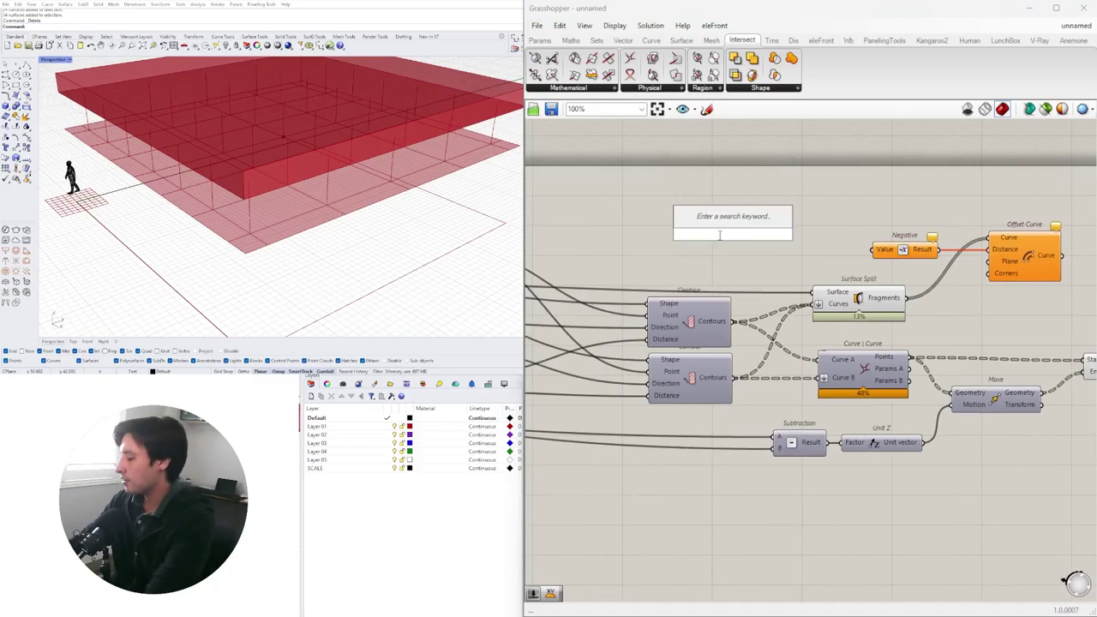
type("0.15")
key("Return")
scroll(779, 246, "up", 3)
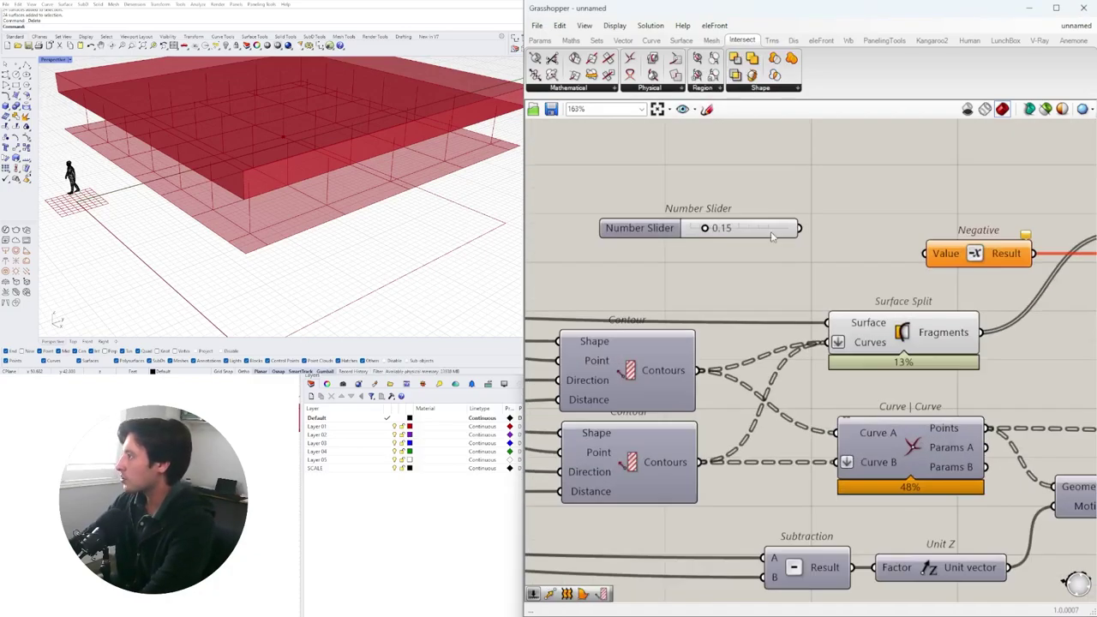
left_click_drag(771, 236, 925, 254)
Set the offset slider to 0.19 and reposition it together with the Negative and Offset Curve components
scroll(801, 255, "up", 9)
mouse_move(795, 251)
left_mouse_down()
mouse_move(846, 252)
mouse_move(795, 255)
left_mouse_up()
scroll(852, 274, "down", 10)
scroll(872, 244, "down", 3)
left_click_drag(922, 281, 647, 223)
left_click_drag(840, 277, 861, 261)
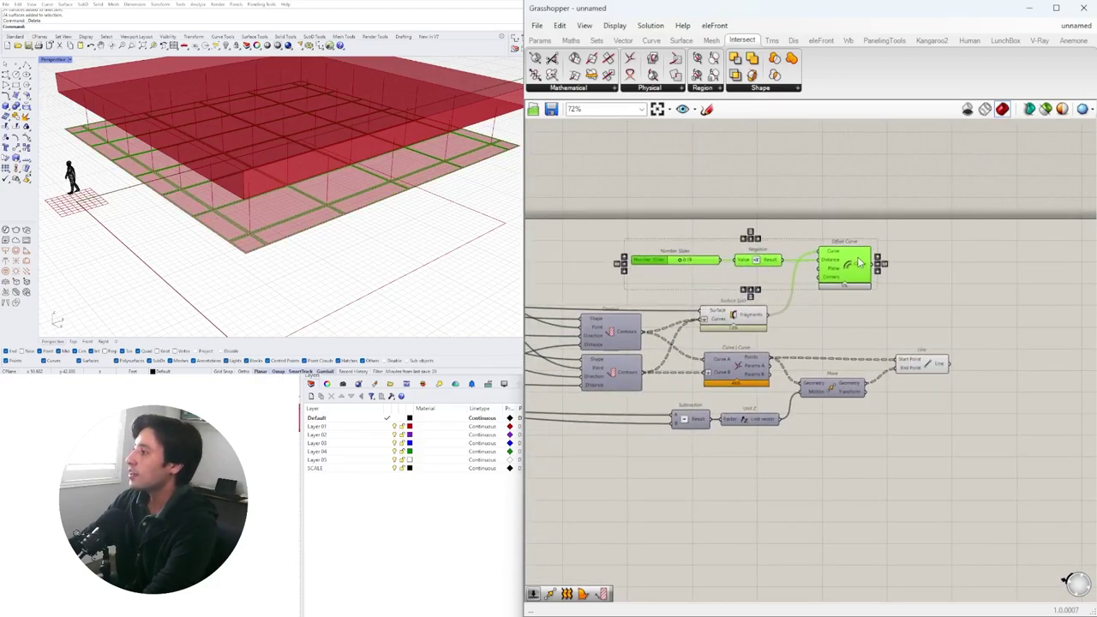
Examine the offset curves and split panels in the Rhino view by highlighting Offset Curve and Surface Split
left_click(827, 301)
scroll(335, 214, "up", 8)
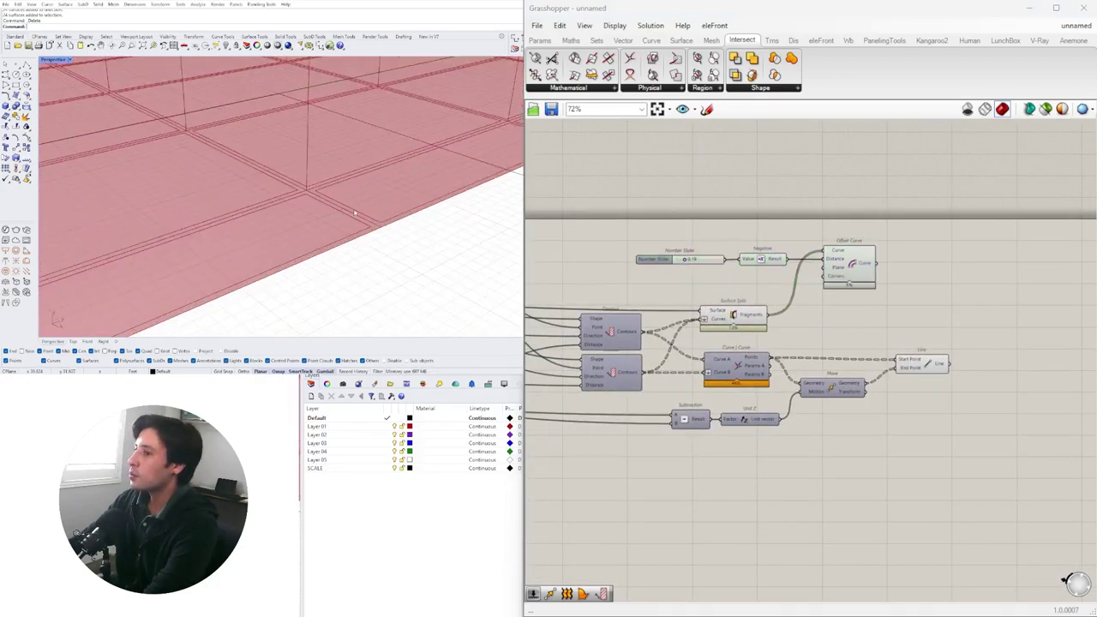
double_click(887, 319)
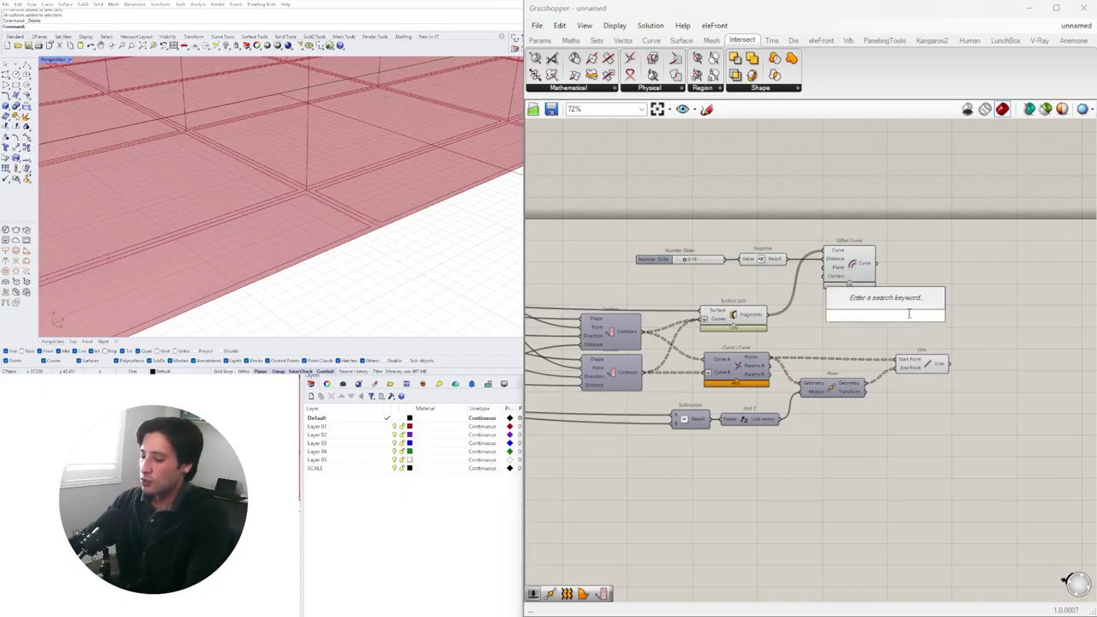
left_click(947, 348)
left_click(861, 263)
scroll(337, 201, "down", 5)
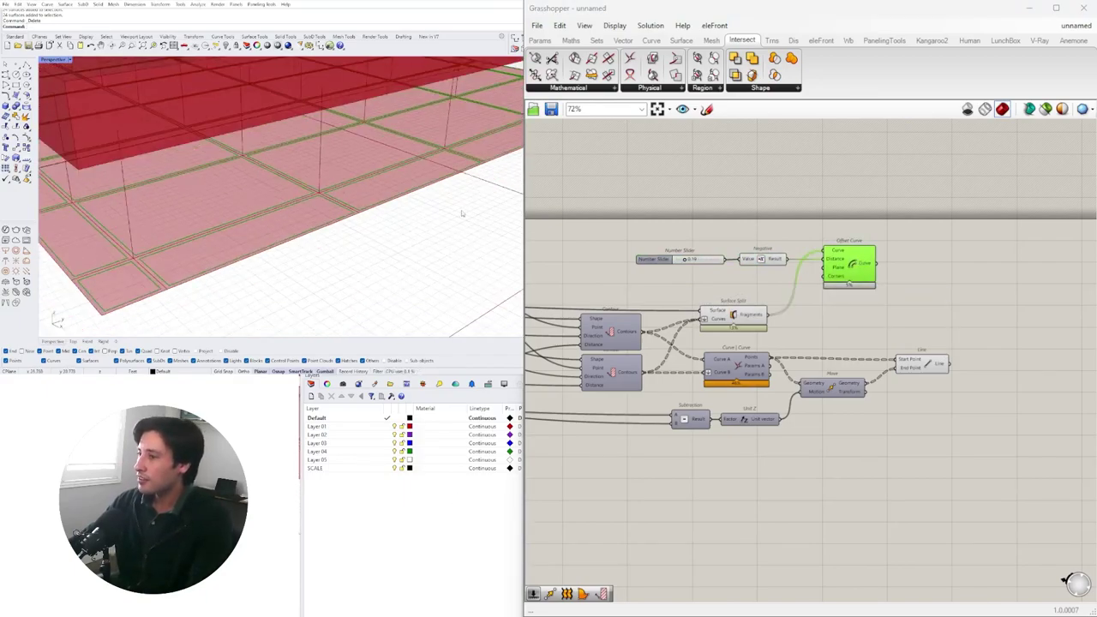
left_click(753, 318)
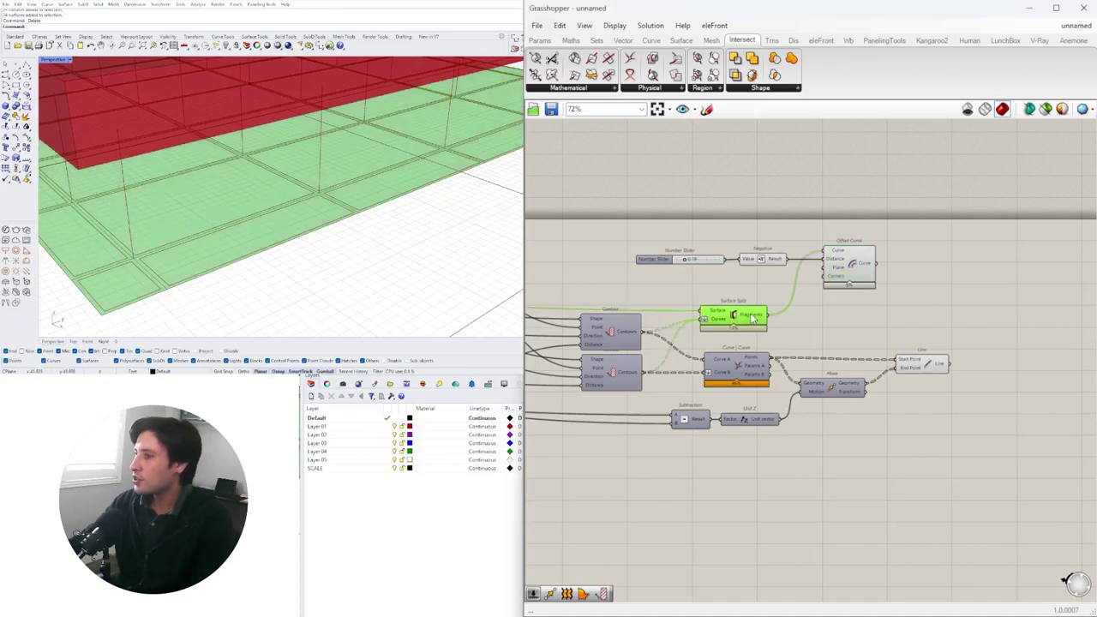
left_click(844, 268, "shift")
left_click(910, 306)
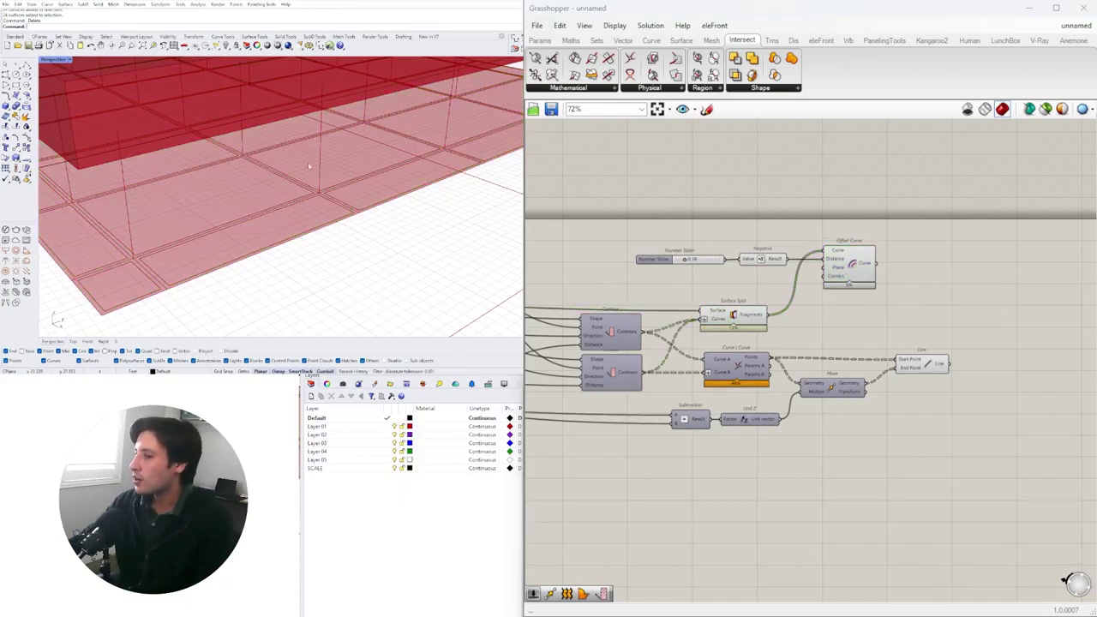
scroll(303, 112, "down", 3)
scroll(566, 318, "up", 3)
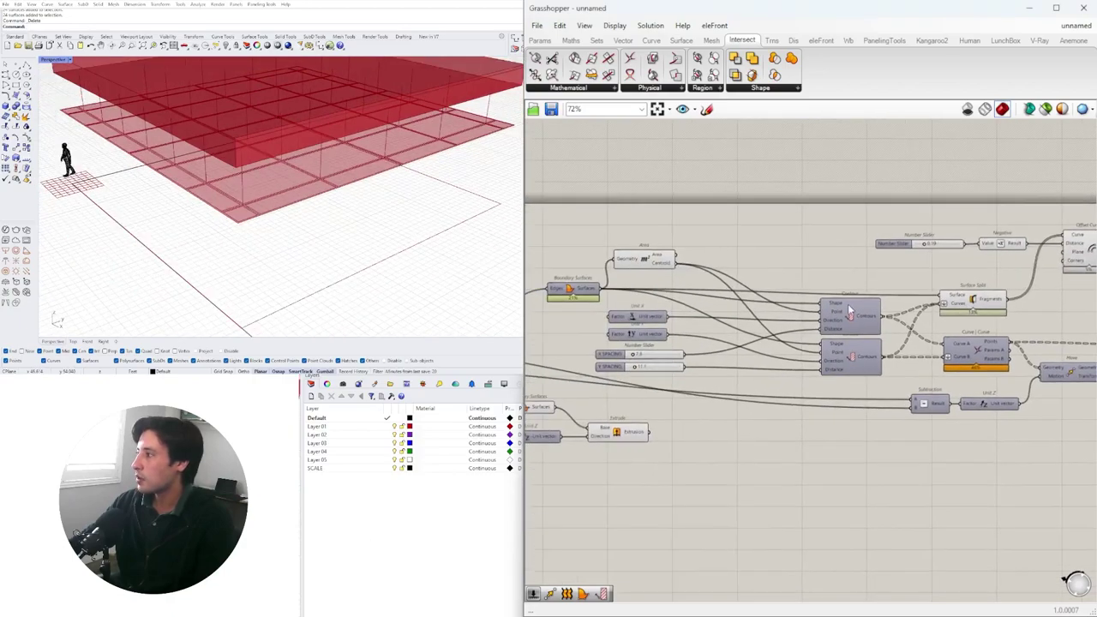
Locate the Move component that raises the ceiling outline and add a new Boundary Surfaces component near it
scroll(565, 318, "down", 3)
left_click(803, 330)
right_click_drag(889, 342, 622, 307)
left_click(664, 324)
right_click_drag(249, 228, 276, 226)
scroll(291, 205, "up", 4)
scroll(741, 271, "down", 2)
right_click_drag(742, 271, 641, 303)
double_click(628, 295)
type("bou")
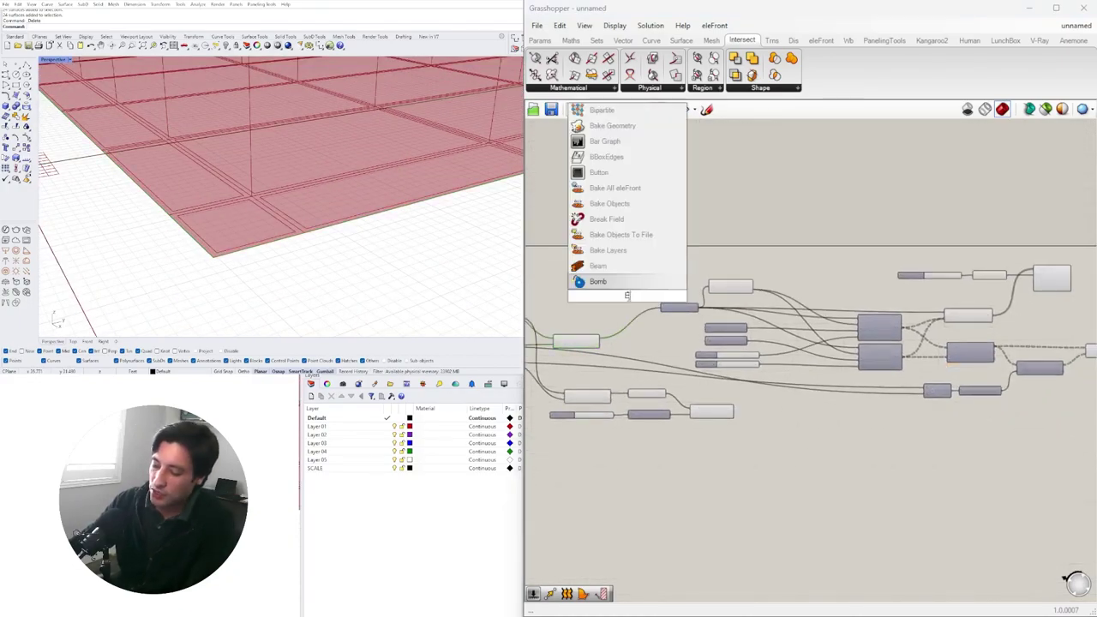
left_click(629, 284)
scroll(603, 325, "up", 4)
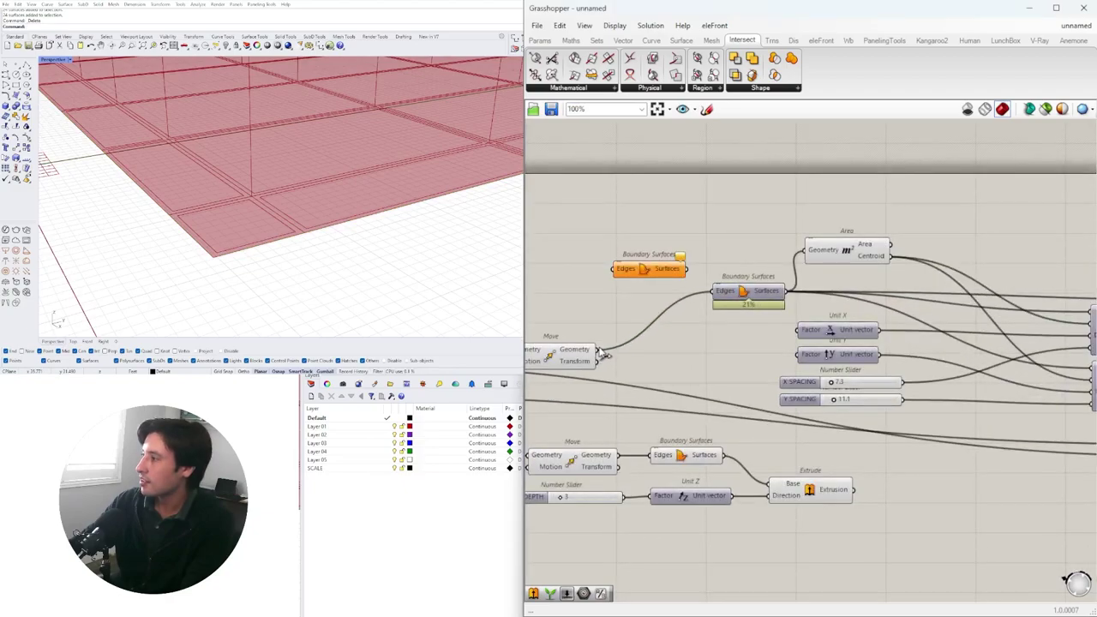
Place the new Boundary Surfaces after Offset Curve and feed its Edges with both the moved ceiling outline and the offset curves
left_click_drag(605, 289, 927, 366)
left_click(555, 358)
scroll(610, 381, "down", 4)
scroll(776, 359, "up", 4)
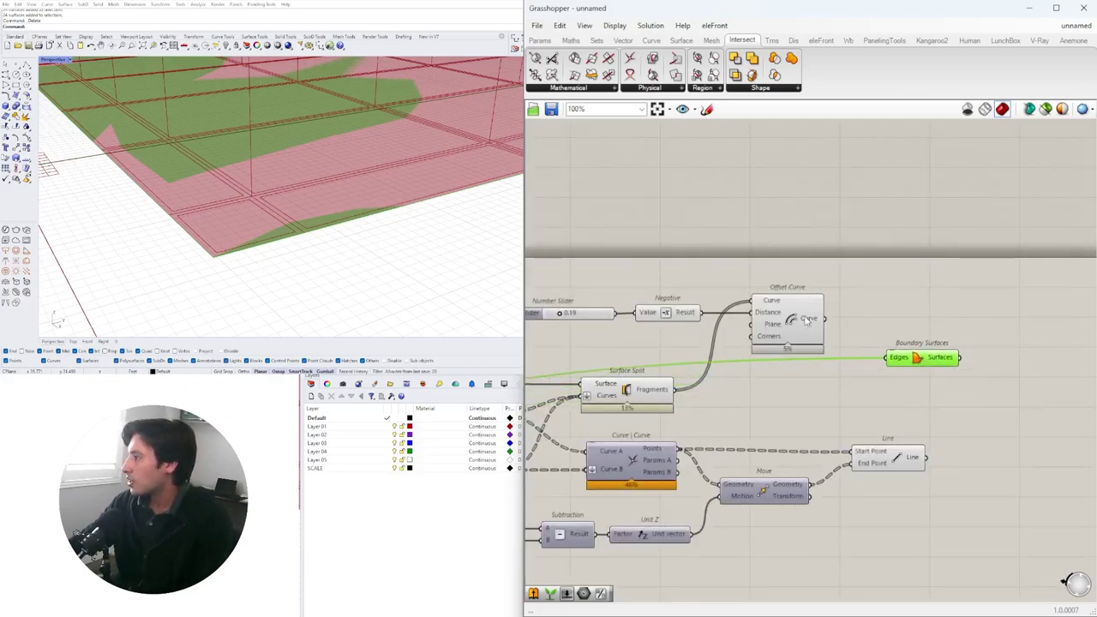
left_click_drag(828, 322, 905, 371)
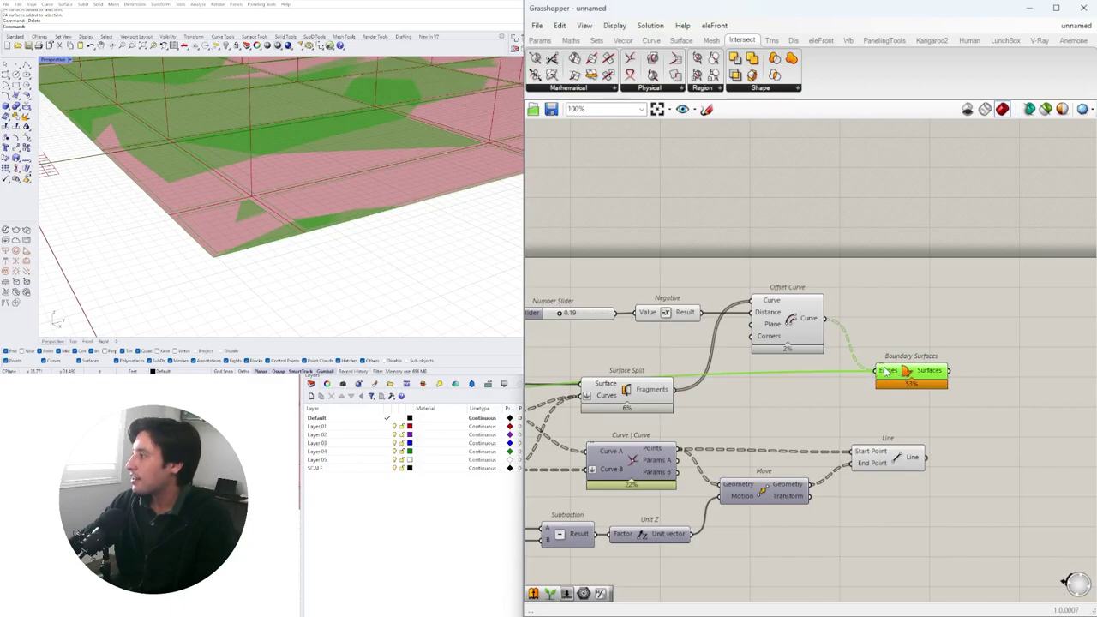
Flatten the Edges input of the new Boundary Surfaces and review the ceiling grid frame in Rhino
right_click(886, 370)
left_click(915, 458)
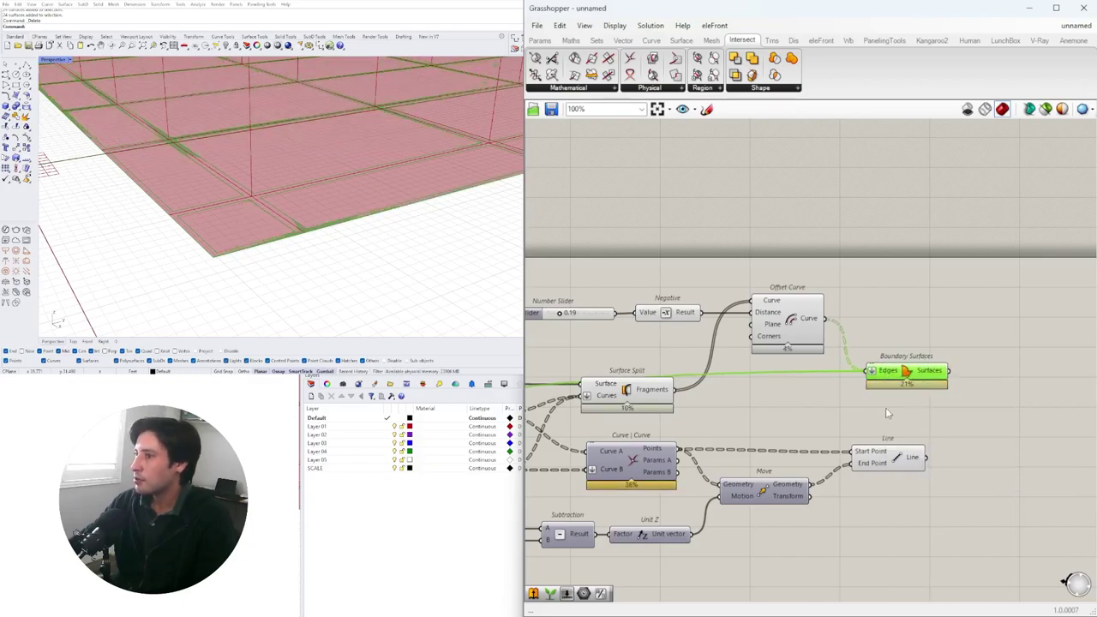
right_click_drag(908, 370, 777, 363)
left_click_drag(775, 363, 796, 363)
scroll(304, 186, "down", 5)
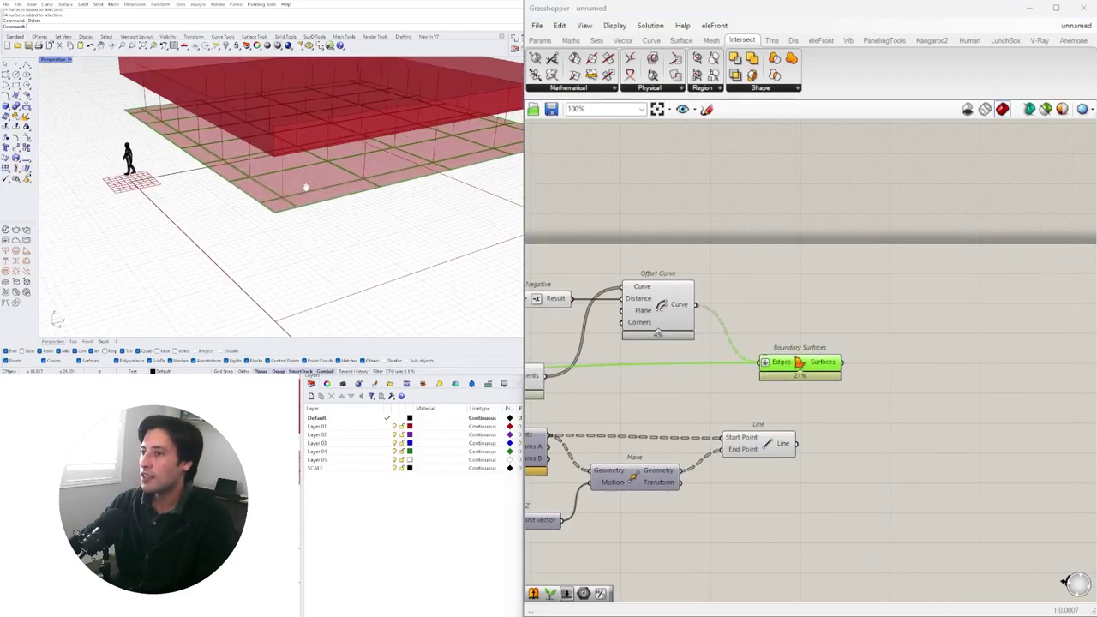
right_click_drag(305, 186, 283, 174)
Turn off the preview of Surface Split and inspect the open ceiling grid from below the slab
right_click_drag(670, 358, 844, 388)
left_click_drag(858, 420, 777, 374)
middle_click(783, 369)
left_click(819, 340)
right_click_drag(324, 197, 224, 248)
scroll(216, 257, "up", 8)
scroll(215, 254, "down", 6)
scroll(216, 252, "down", 5)
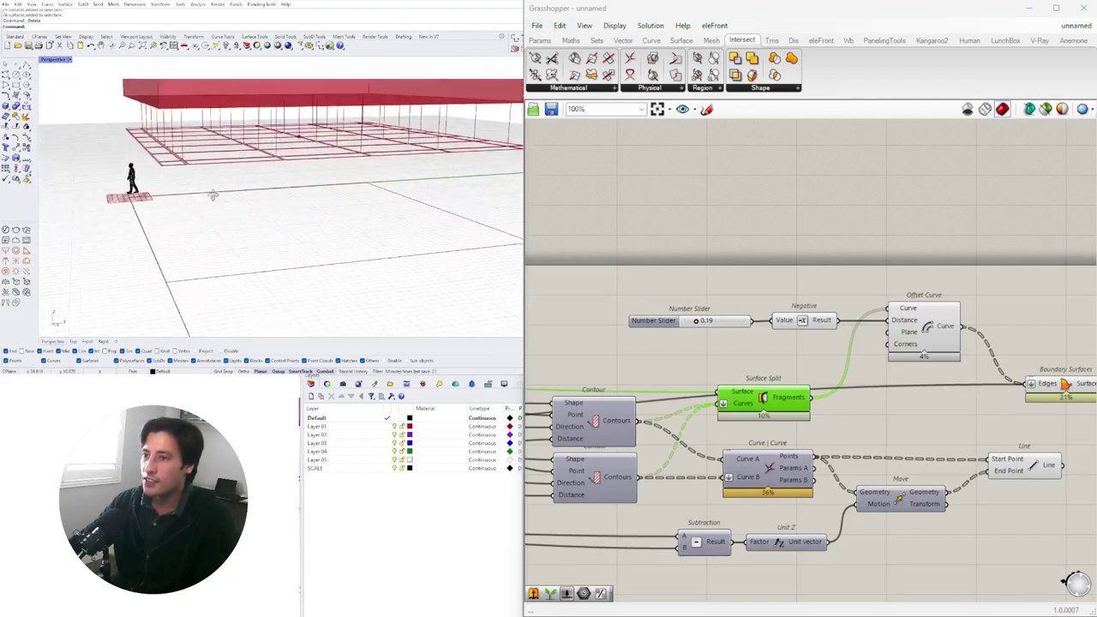
Compare the width of the ceiling grid's outer edge strip with its inner strips and review the components that generate them
scroll(215, 220, "up", 5)
scroll(175, 217, "up", 2)
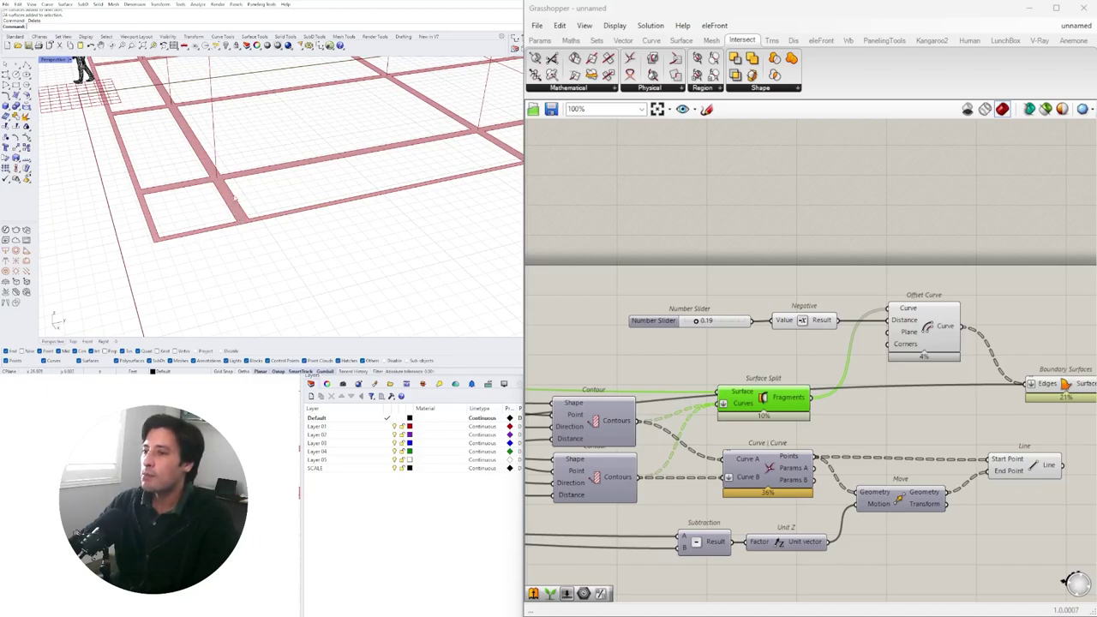
scroll(209, 207, "down", 3)
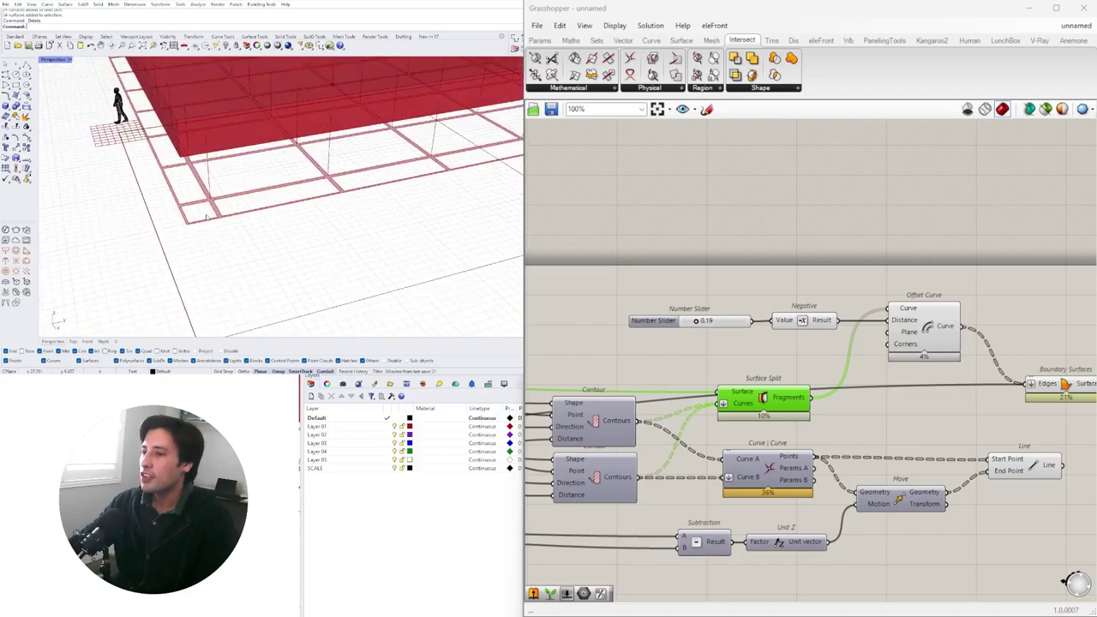
scroll(187, 222, "up", 2)
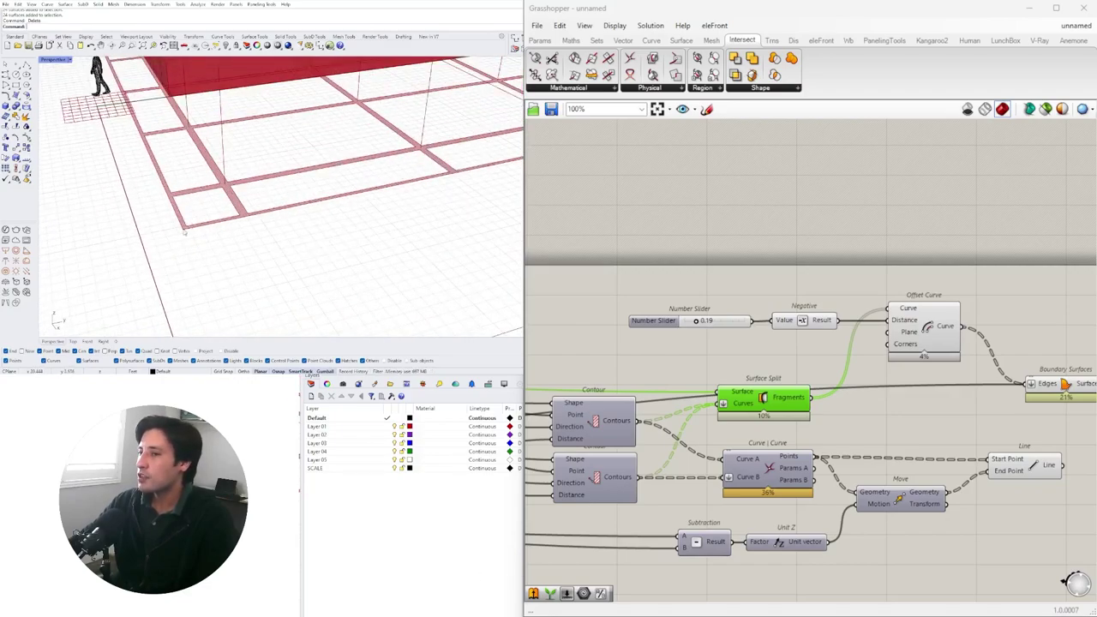
scroll(721, 420, "down", 3)
right_click_drag(721, 419, 1071, 411)
scroll(811, 445, "up", 2)
right_click_drag(634, 443, 672, 384)
left_click(672, 384)
scroll(758, 348, "down", 1)
right_click_drag(754, 347, 548, 327)
scroll(797, 390, "down", 1)
right_click_drag(827, 388, 736, 385)
Shift the offset components up, copy Offset Curve just below the original and connect the 0.19 slider directly to the copy's Distance
left_click(959, 292)
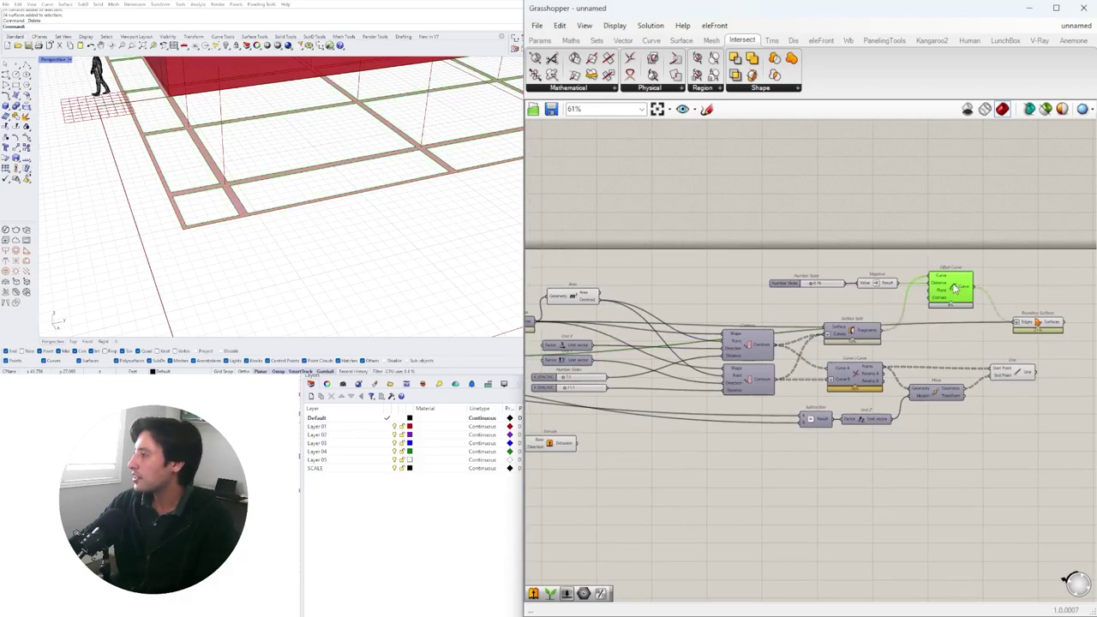
left_click_drag(966, 249, 833, 285)
left_click_drag(952, 291, 958, 275)
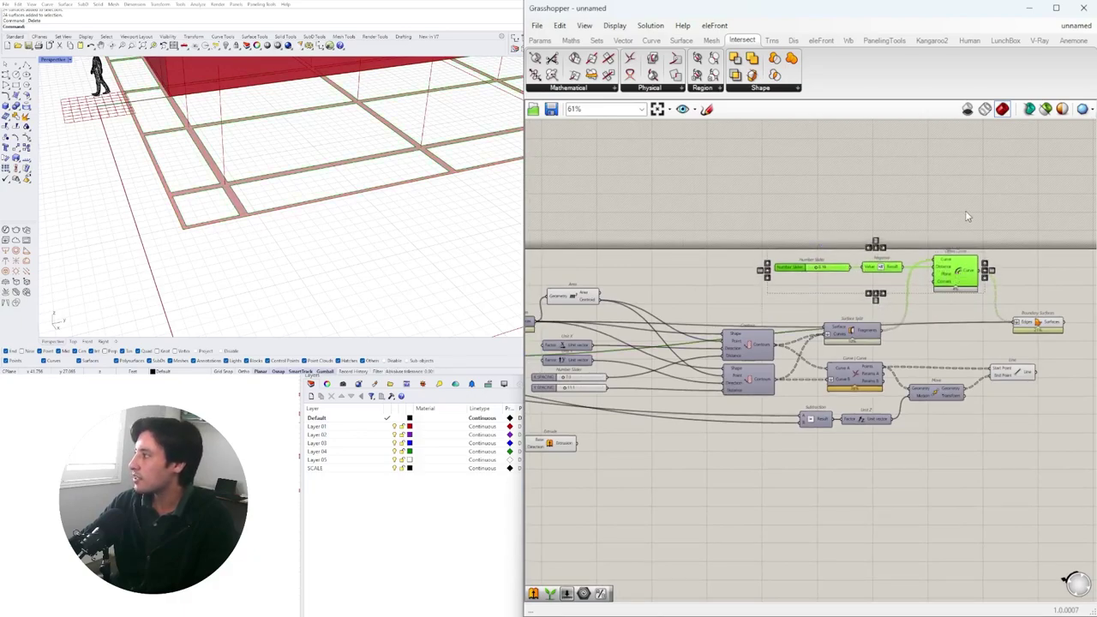
left_click(958, 287)
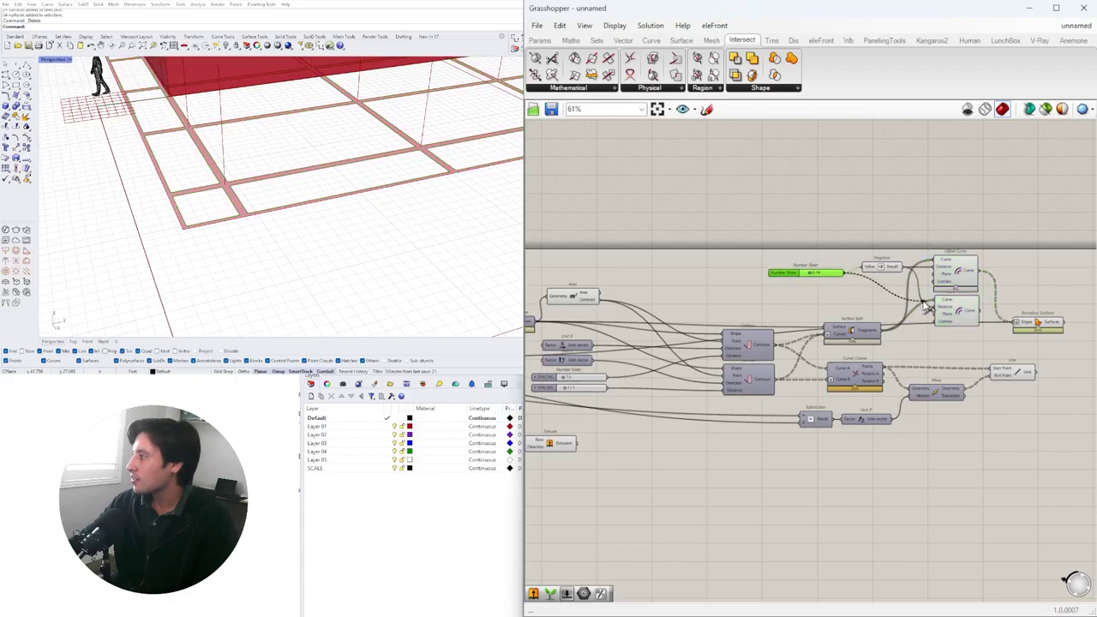
Feed the raised ceiling outline from its Move component into the Curve input of the copied Offset Curve, replacing the fragments
right_click_drag(780, 388, 978, 382)
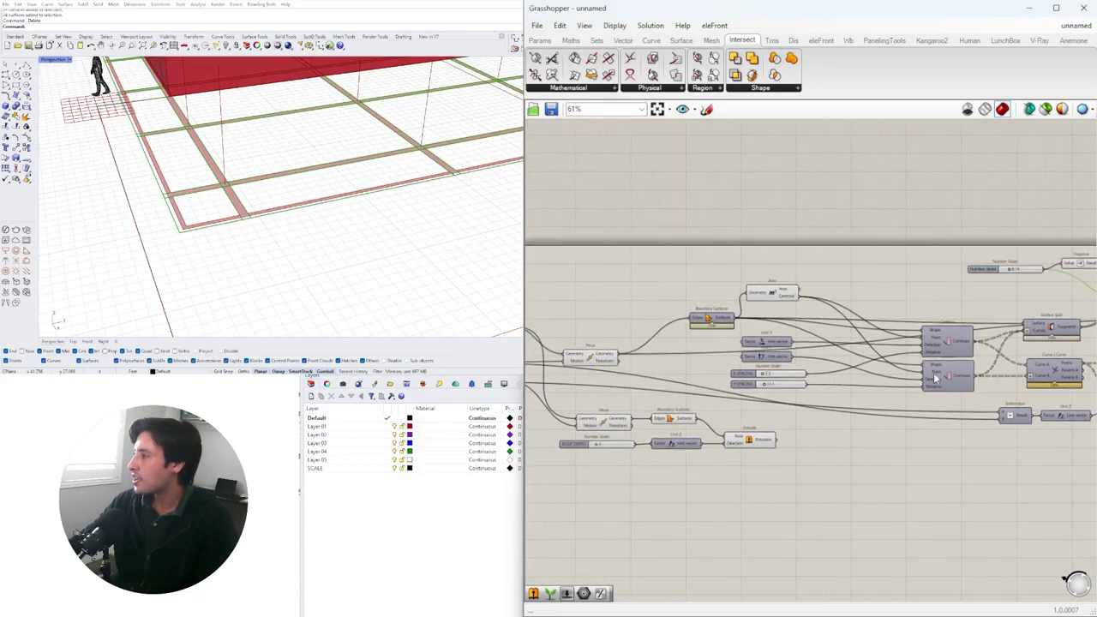
scroll(978, 379, "down", 2)
right_click_drag(780, 355, 973, 353)
scroll(974, 351, "up", 3)
right_click_drag(860, 375, 545, 354)
left_click(658, 359)
scroll(575, 352, "down", 5)
left_click_drag(572, 351, 883, 250)
scroll(729, 348, "up", 6)
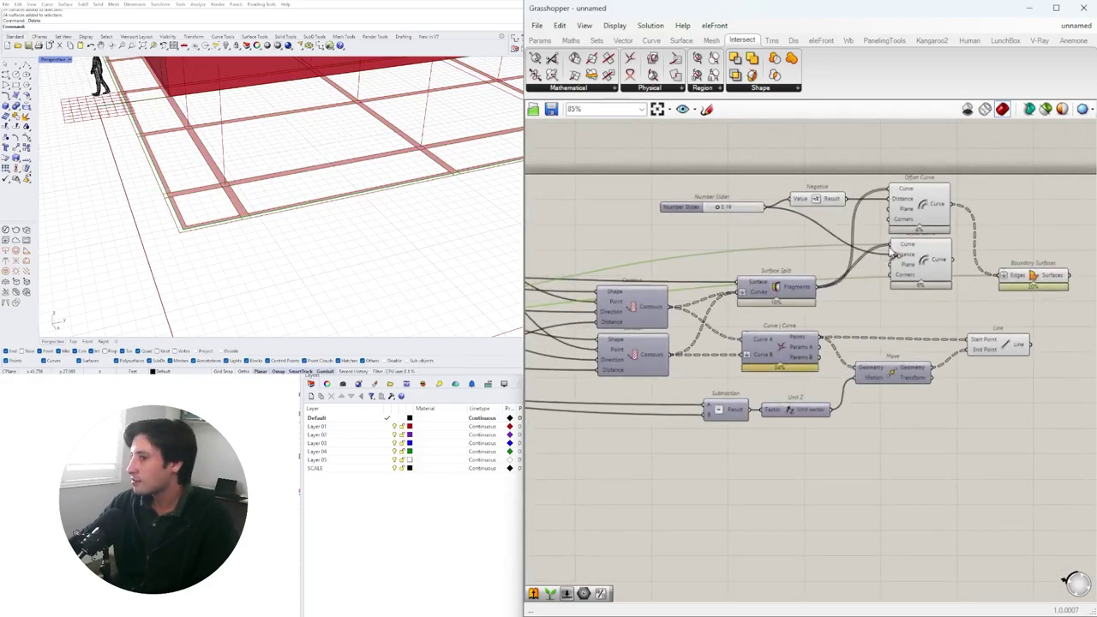
scroll(983, 294, "up", 3)
left_click(659, 353)
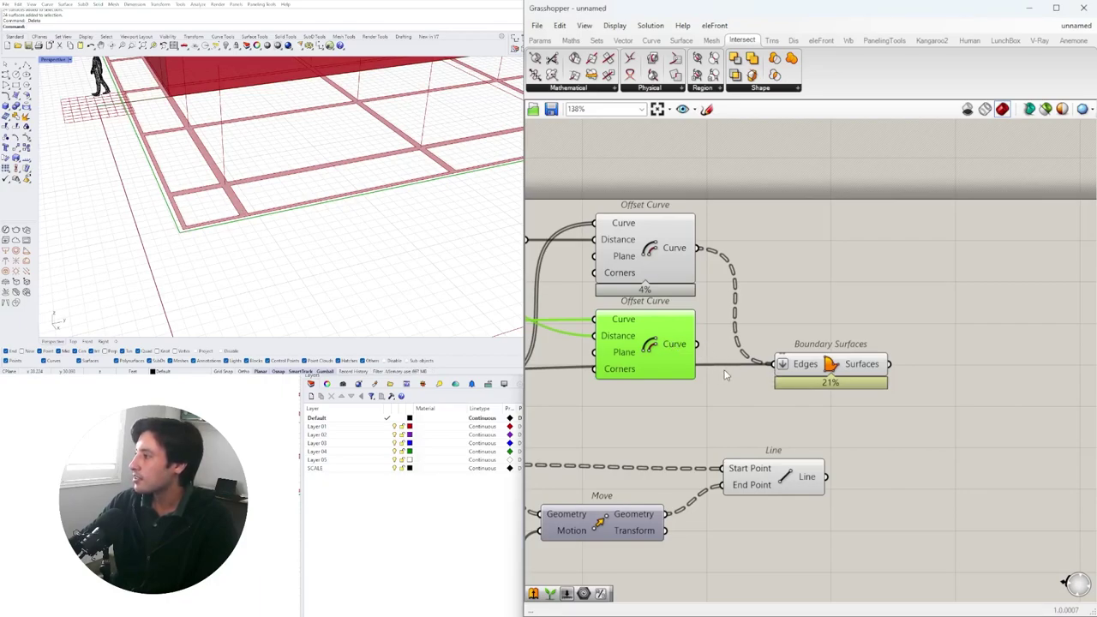
Disconnect the ceiling outline from the grid's Boundary Surfaces through a Relay and feed its Edges with the copied Offset Curve instead
left_click_drag(807, 367, 864, 401)
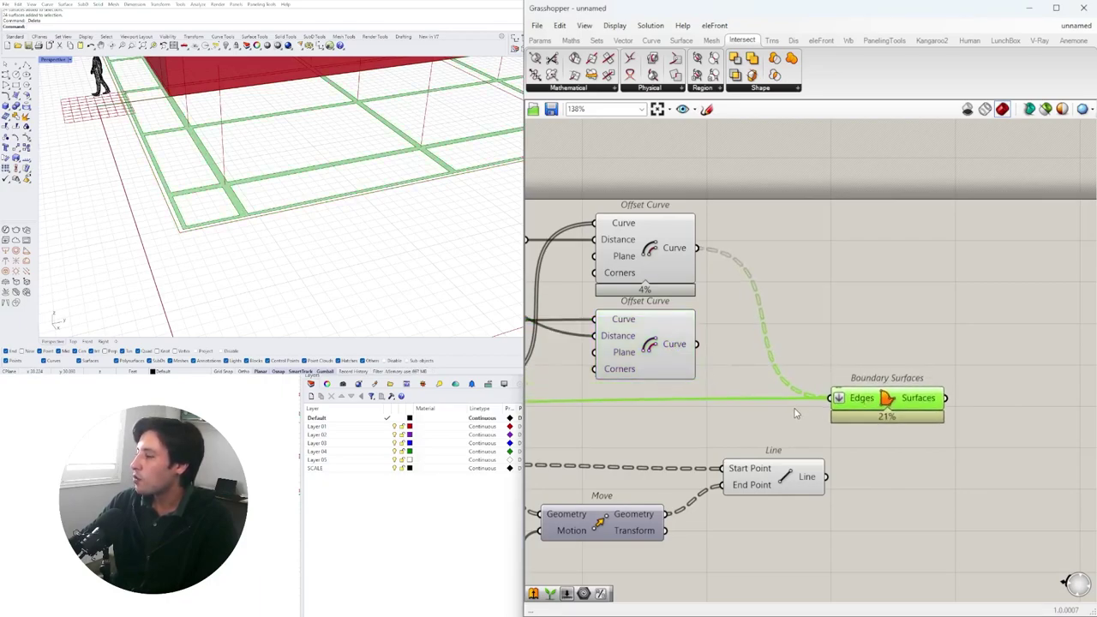
left_click(737, 405)
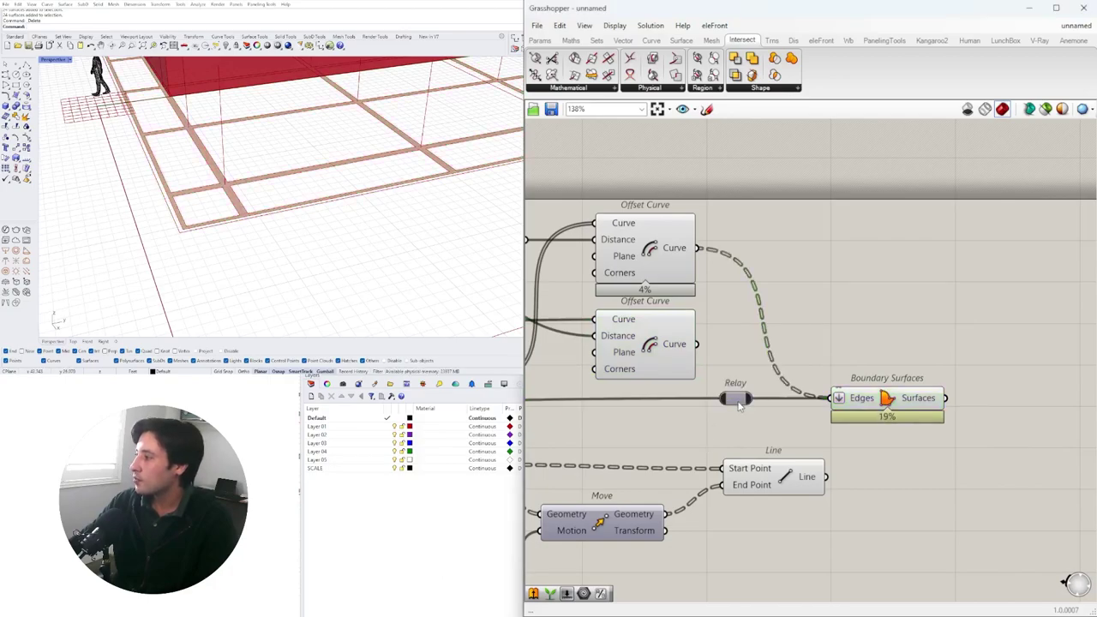
left_click_drag(735, 403, 659, 420)
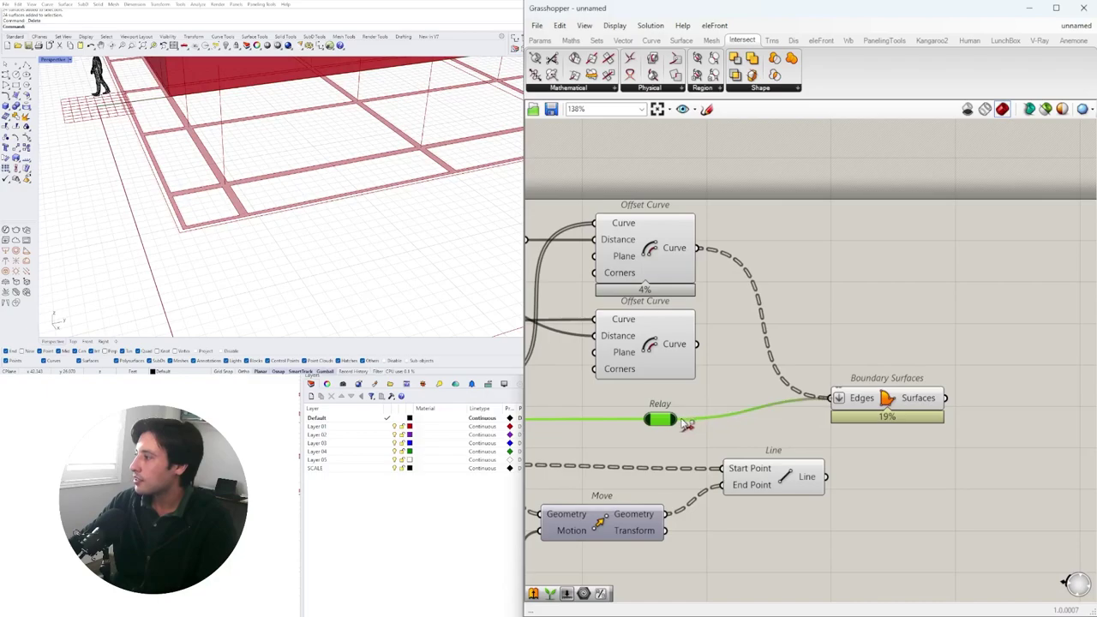
left_click_drag(685, 424, 687, 422, "ctrl")
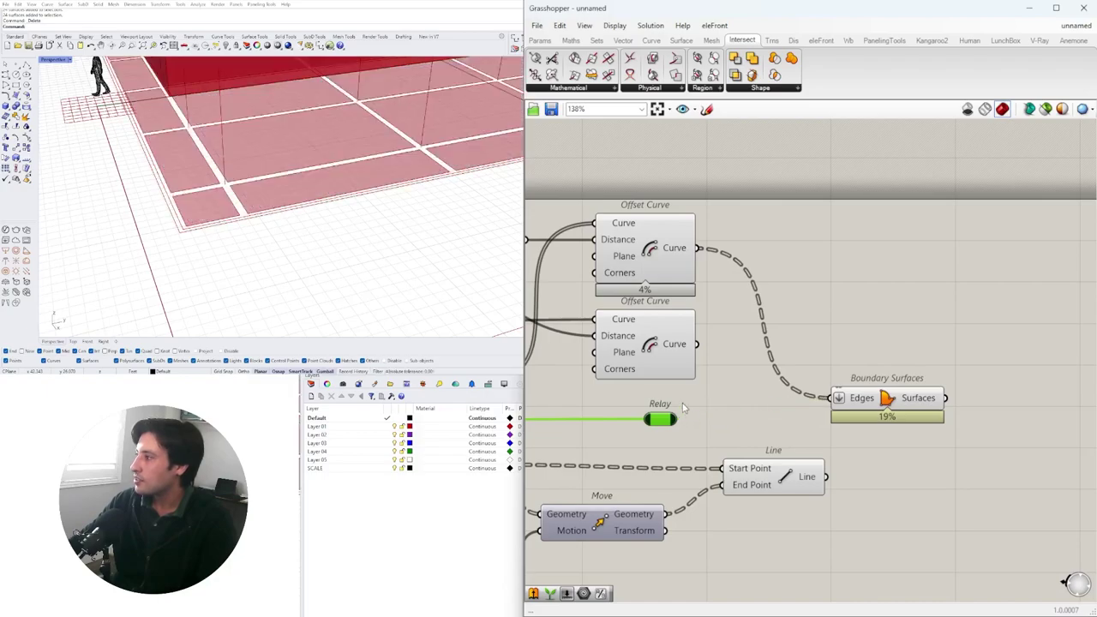
left_click(670, 345)
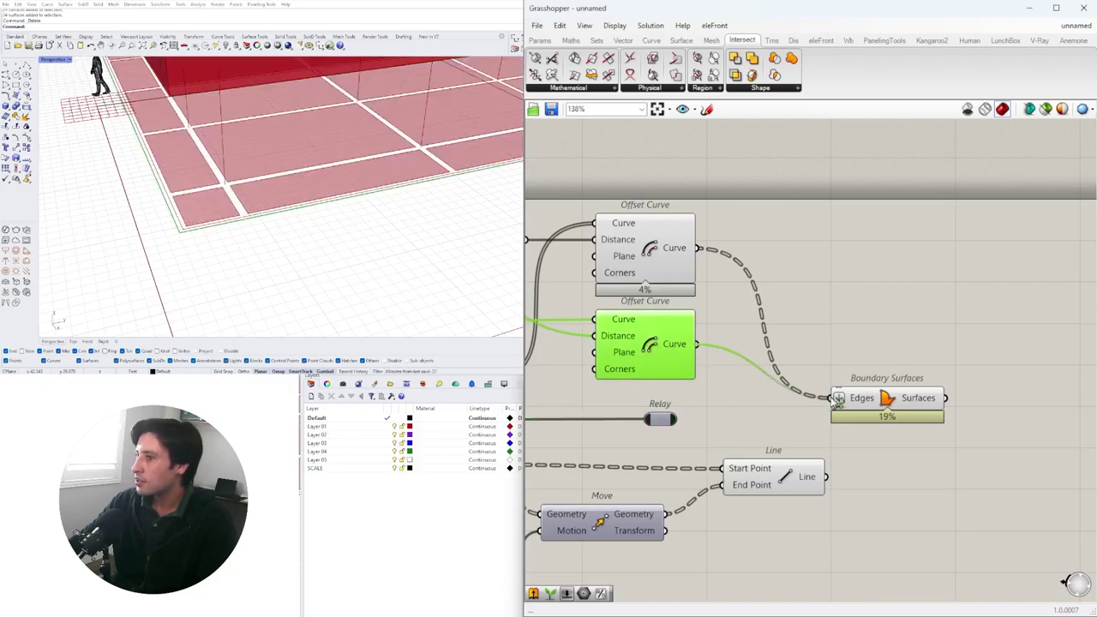
left_click(873, 331)
Delete the leftover Relay and inspect the widened outer edge of the ceiling grid in Rhino
left_click_drag(702, 448, 630, 402)
right_click_drag(743, 399, 940, 419)
scroll(938, 420, "down", 1)
key("Delete")
right_click_drag(808, 401, 904, 413)
right_click_drag(210, 225, 267, 131)
scroll(1058, 429, "down", 2)
Add an Extrude component after the grid's Boundary Surfaces and connect the surfaces to its Base
right_click_drag(1059, 428, 670, 371)
scroll(671, 371, "up", 3)
left_click(817, 372)
left_click_drag(818, 370, 828, 308)
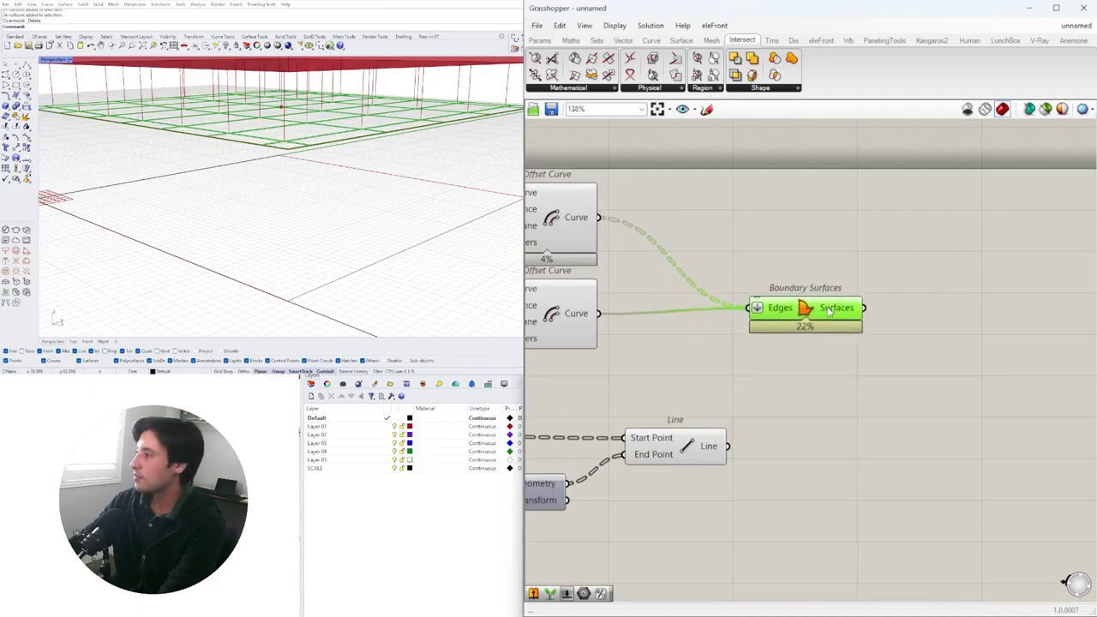
left_click(932, 335)
right_click_drag(940, 335, 880, 333)
double_click(923, 331)
type("Extrude")
key("Return")
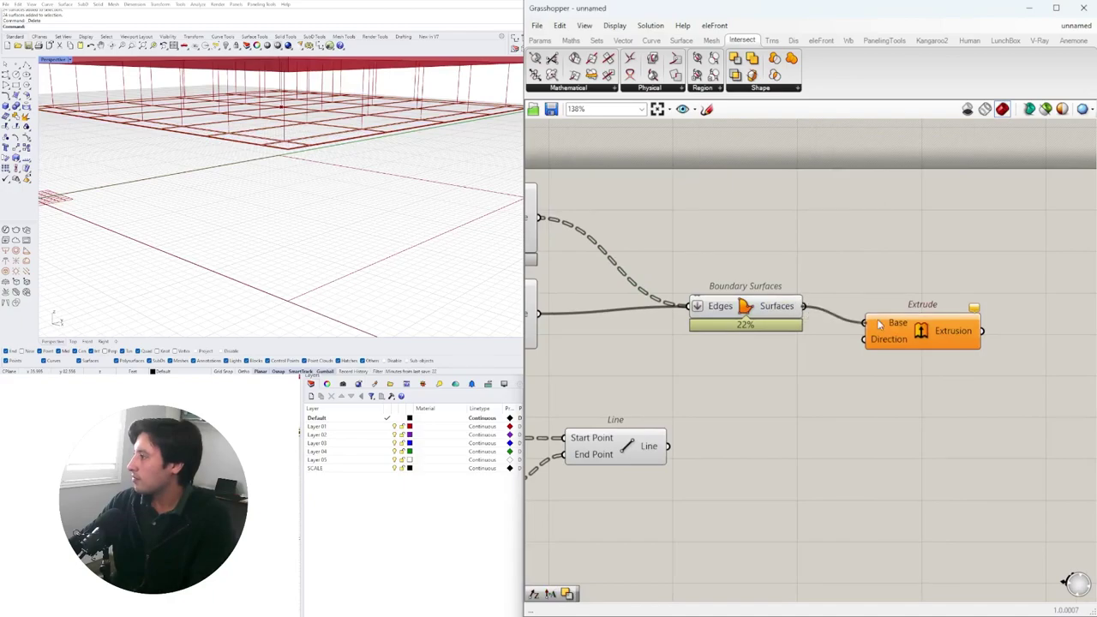
left_click_drag(913, 326, 998, 315)
Add a Unit Z vector and connect it to the Direction of the grid's Extrude component
right_click_drag(844, 330, 915, 331)
scroll(915, 330, "down", 4)
right_click_drag(771, 330, 875, 327)
right_click_drag(959, 366, 544, 374)
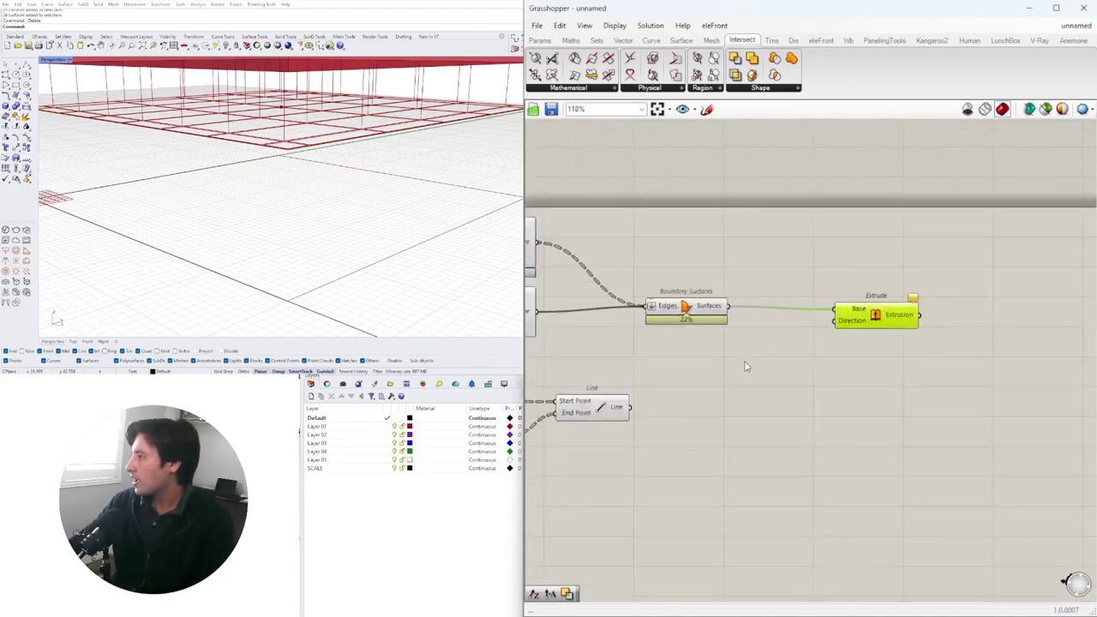
scroll(743, 363, "up", 4)
double_click(714, 354)
type("z")
left_click(719, 346)
left_click_drag(716, 355, 791, 352)
left_click_drag(895, 300, 921, 345)
Add a number slider to the Factor of the new Unit Z and set it to 0.3
double_click(616, 355)
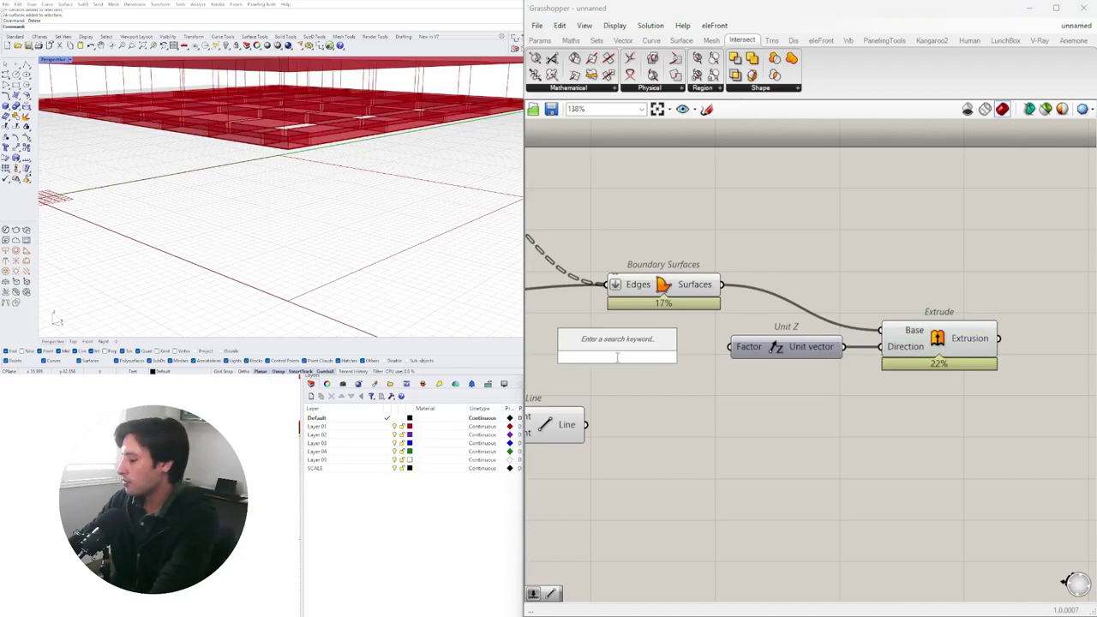
type("1.5")
key("Return")
scroll(681, 356, "up", 3)
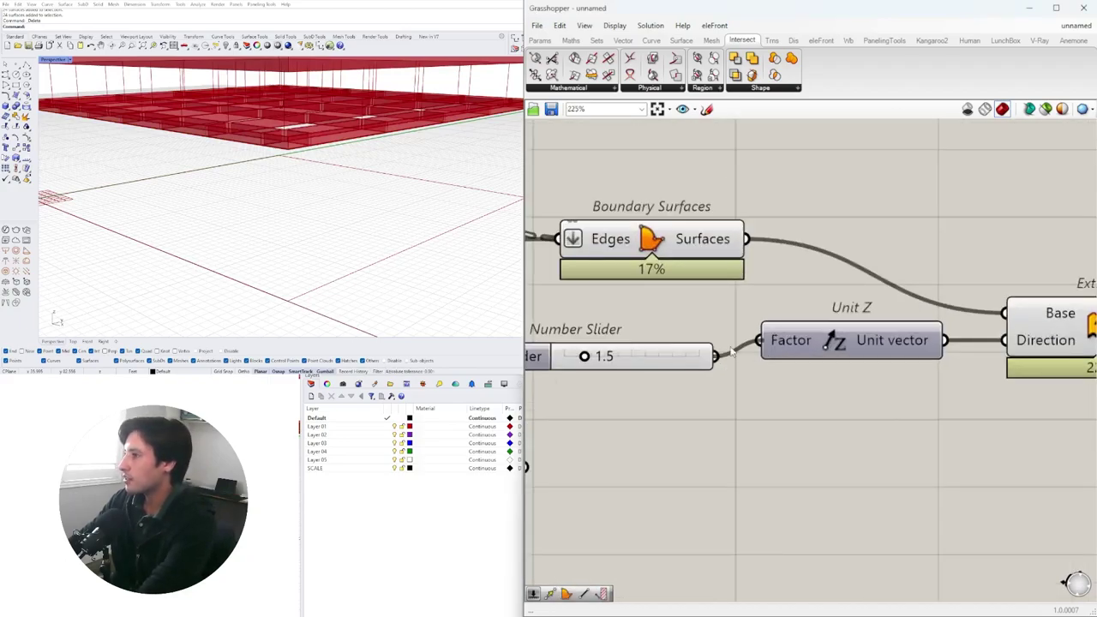
left_click_drag(726, 352, 757, 340)
left_click(704, 360)
scroll(583, 353, "up", 2)
left_click_drag(580, 352, 543, 352)
scroll(732, 370, "down", 2)
scroll(734, 370, "down", 1)
left_click_drag(718, 368, 704, 359)
Insert a Negative component between Unit Z and the Extrude Direction so the grid frame extrudes downward
right_click_drag(929, 377, 669, 377)
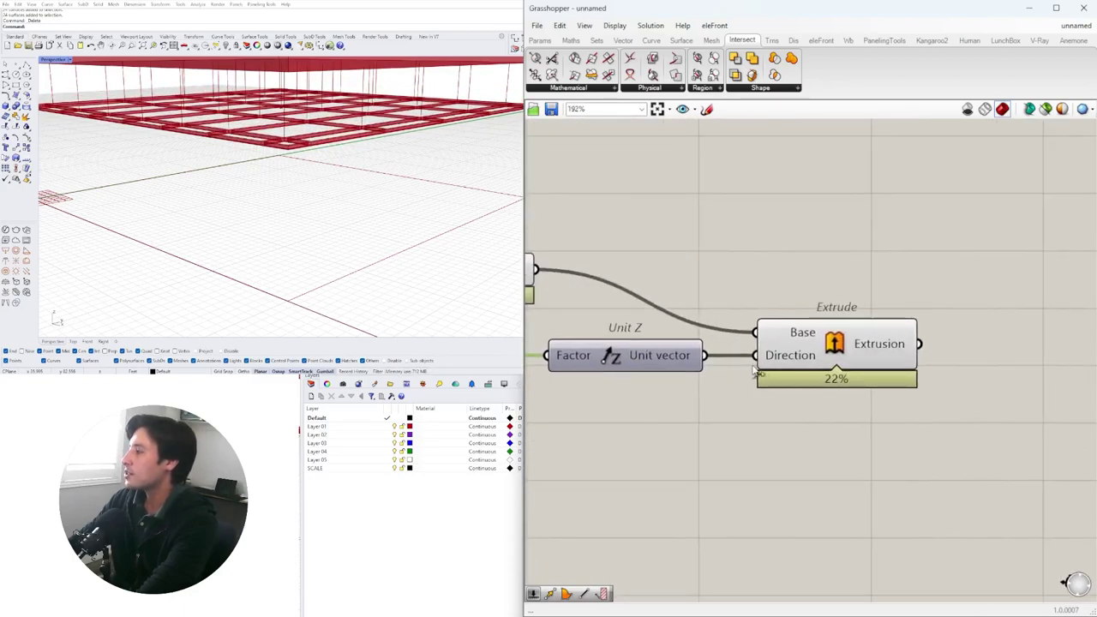
left_click_drag(792, 376, 948, 368)
double_click(779, 396)
type("NEG")
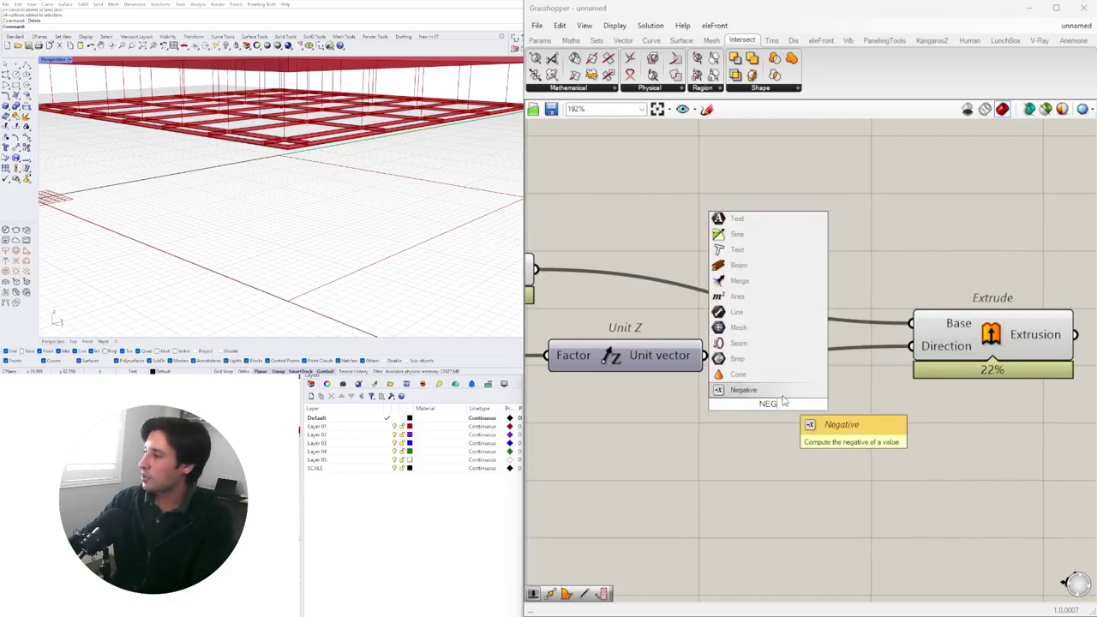
key("Return")
left_click_drag(713, 375, 705, 403)
left_click_drag(738, 403, 775, 360)
left_click_drag(875, 366, 917, 346)
left_click_drag(817, 371, 805, 366)
left_click_drag(994, 335, 988, 333)
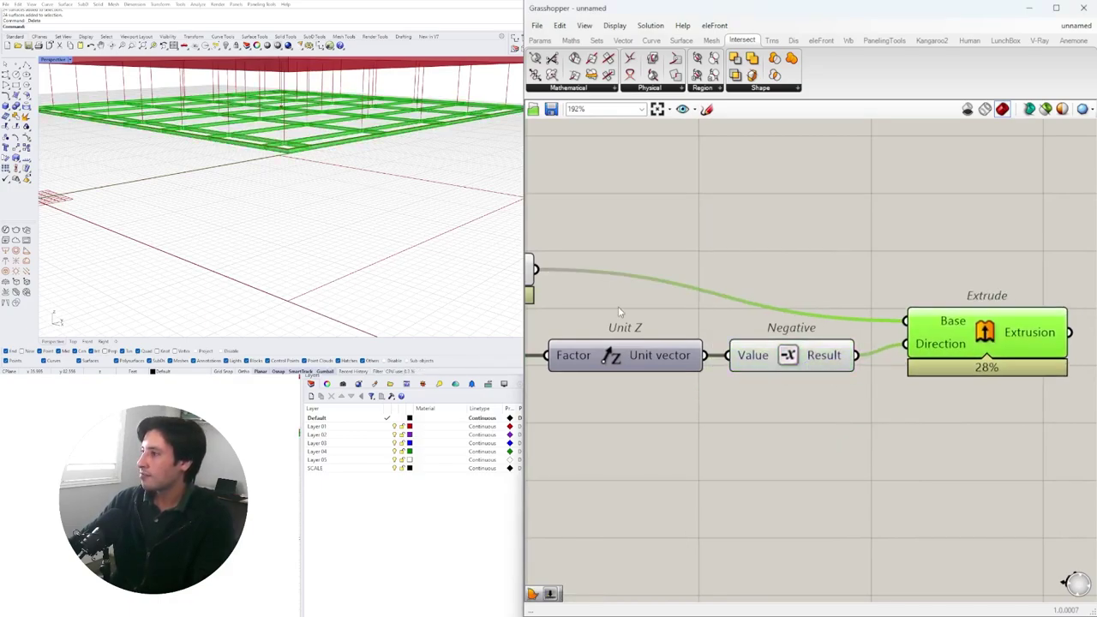
Turn off the preview of the Boundary Surfaces that feeds the grid extrusion
mouse_move(287, 185)
right_mouse_down()
mouse_move(329, 206)
mouse_move(304, 249)
mouse_move(290, 195)
right_mouse_up()
scroll(763, 399, "down", 3)
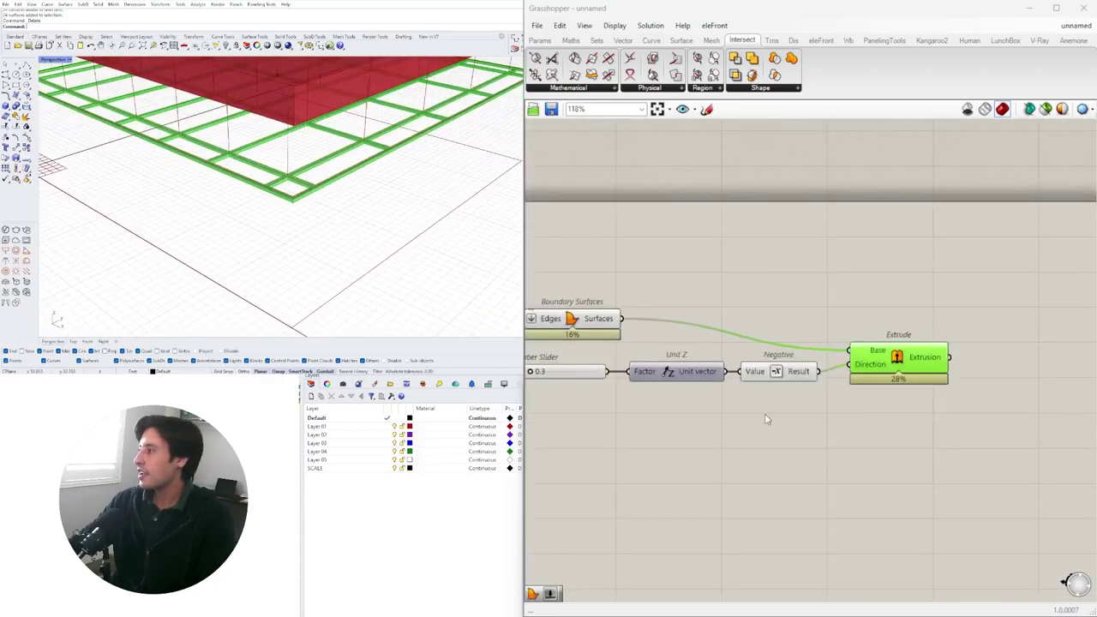
right_click_drag(811, 419, 1019, 425)
scroll(872, 370, "up", 2)
left_click_drag(839, 262, 754, 319)
middle_click(808, 227)
left_click(849, 189)
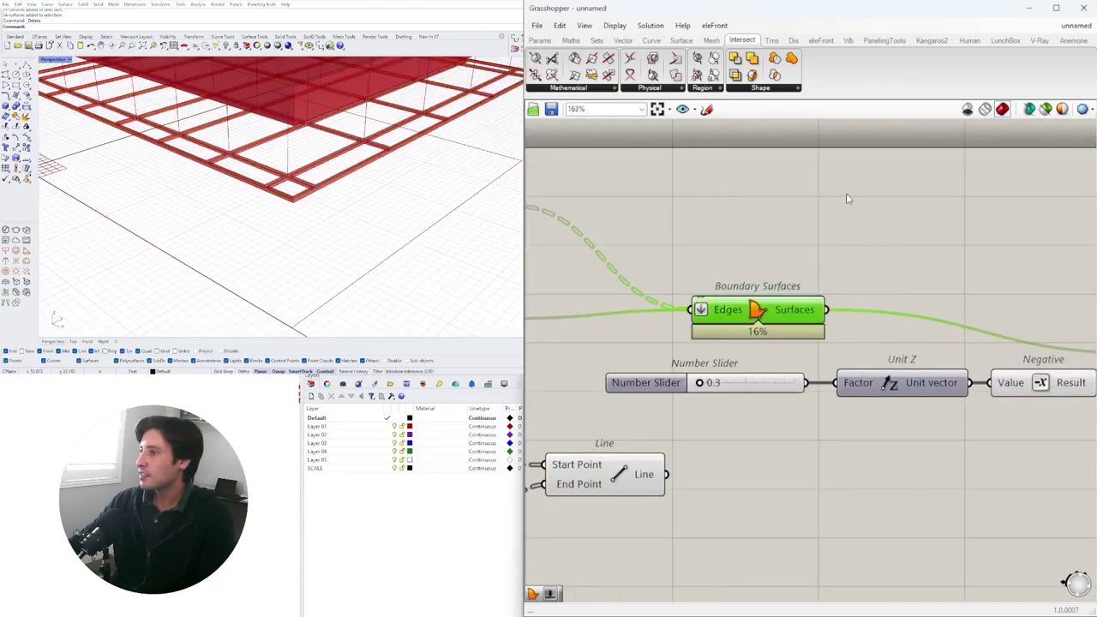
left_click(847, 196)
Copy Boundary Surfaces above the original and feed its Edges only with the offset curves of the split fragments
right_click_drag(350, 210, 384, 196)
scroll(792, 304, "down", 1)
scroll(771, 342, "down", 2)
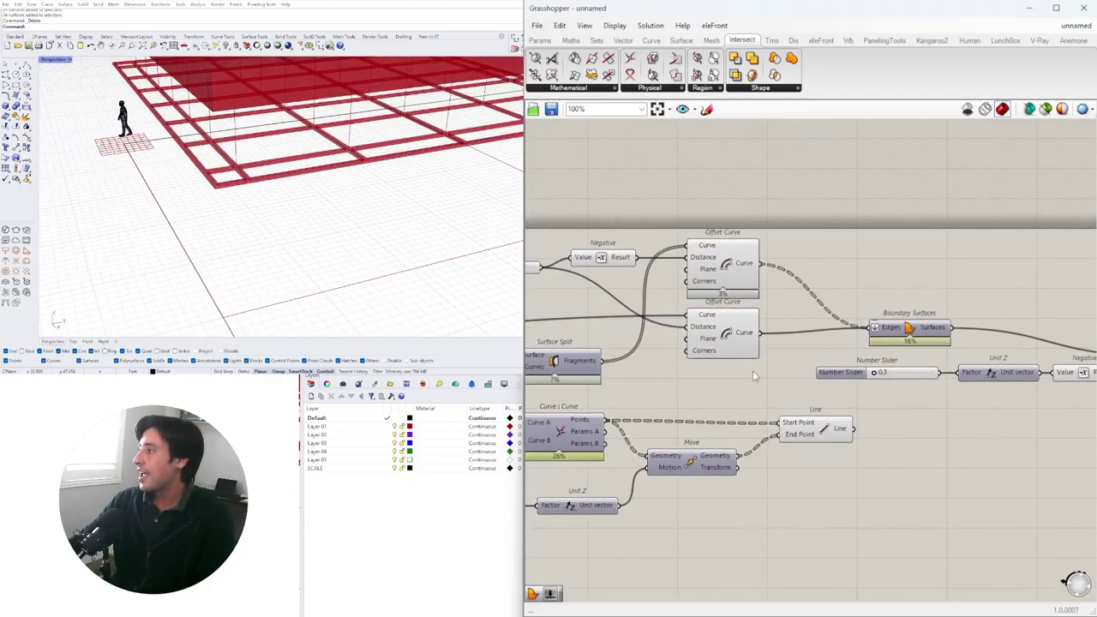
left_click(724, 334)
left_click(726, 272)
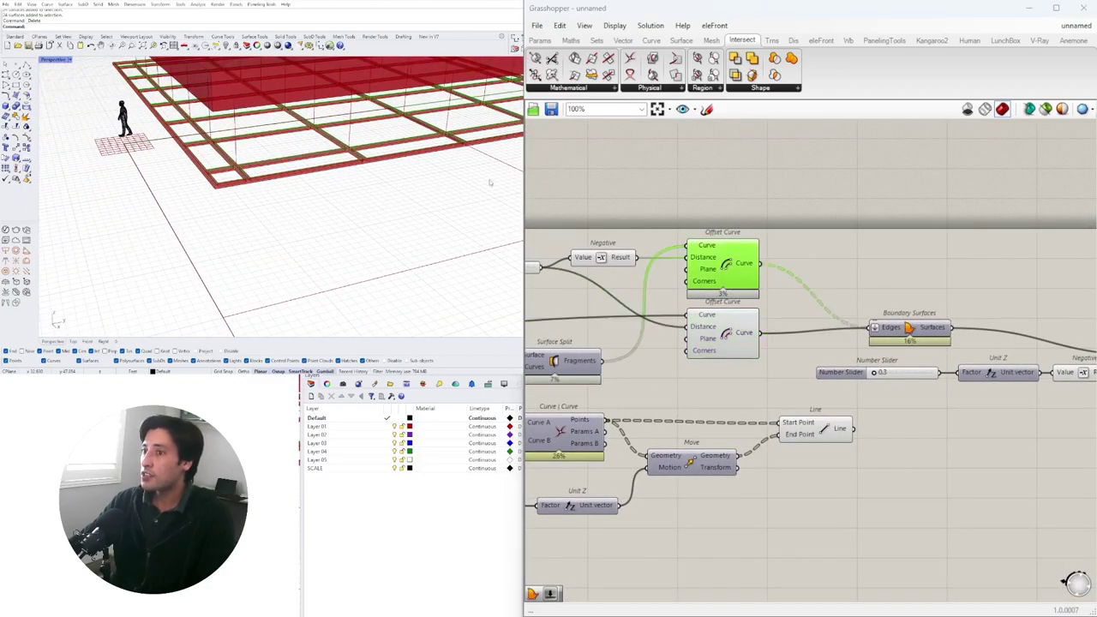
right_click_drag(742, 291, 711, 329)
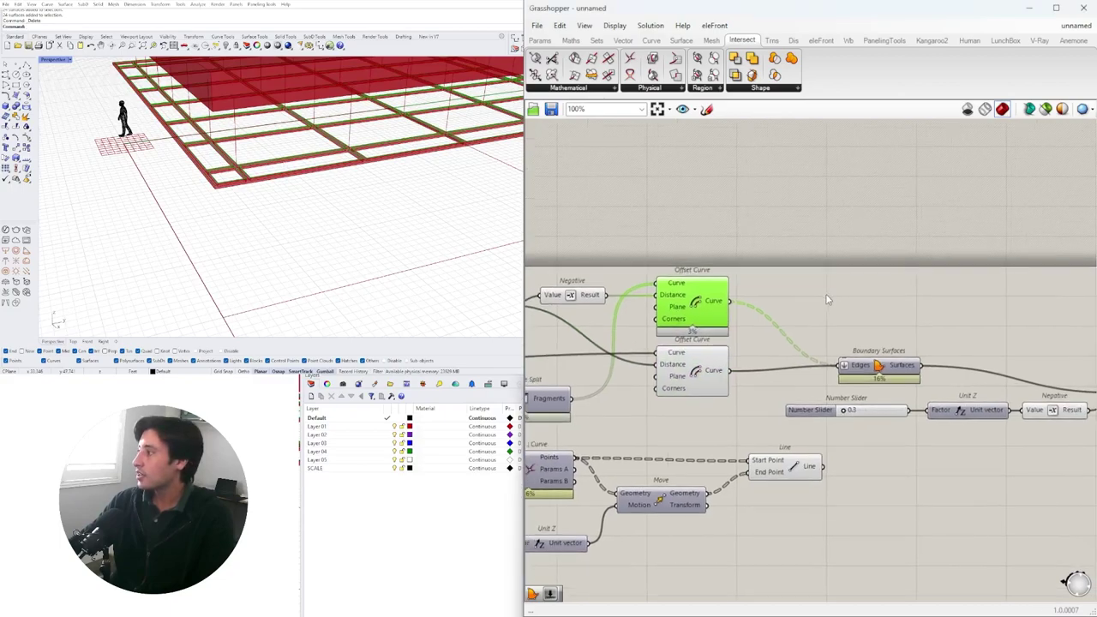
left_click(882, 354)
left_click_drag(879, 366, 879, 304, "alt")
left_click_drag(719, 305, 812, 308)
key("ctrl+z")
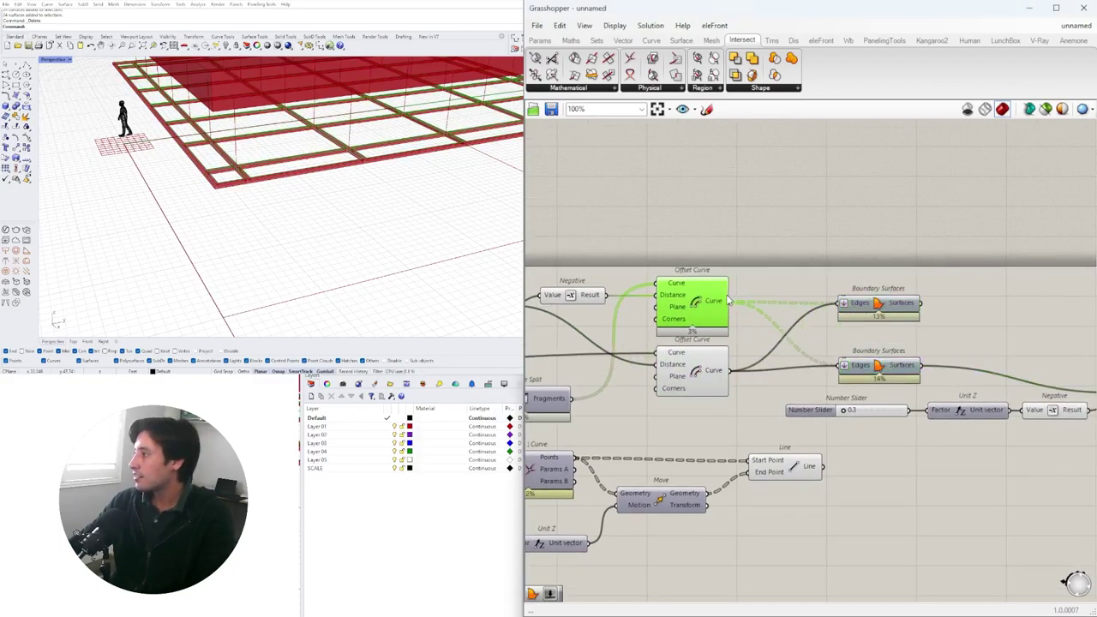
Turn on the preview of the copied Boundary Surfaces to show the ceiling panels
left_click(869, 308)
right_click(881, 310)
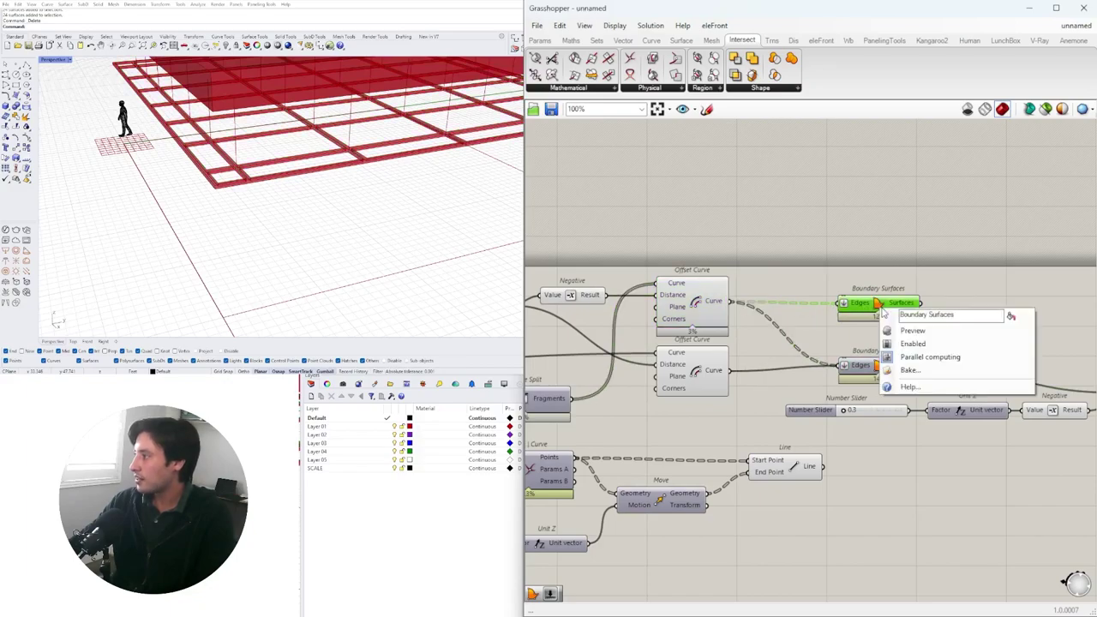
left_click(894, 331)
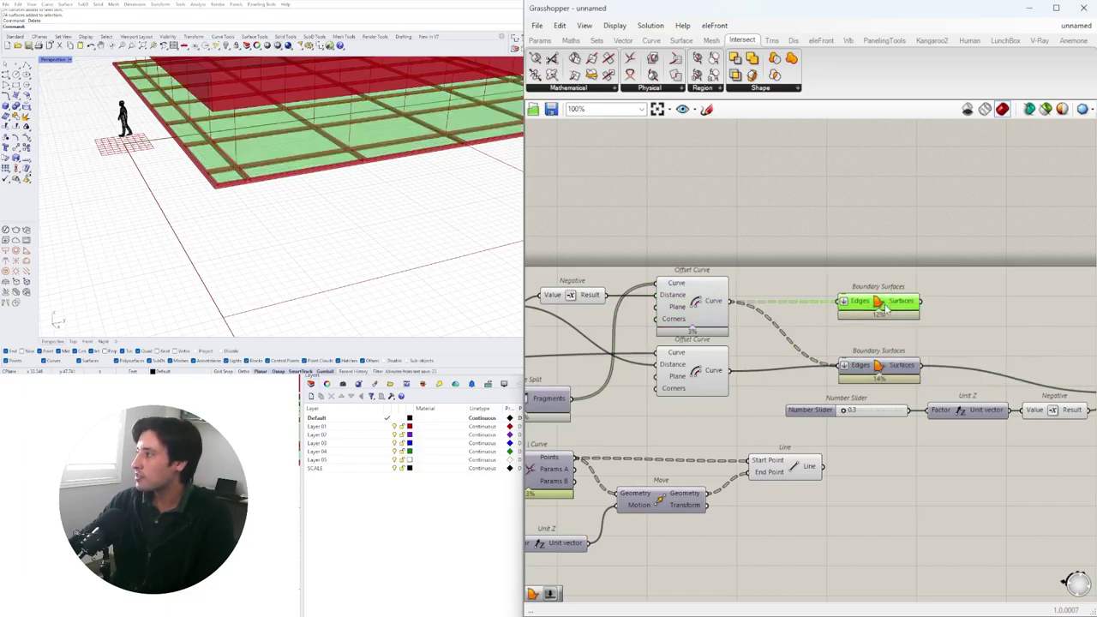
left_click(980, 306)
Set the slider that controls the grid frame's extrusion depth to 1.0
scroll(790, 370, "down", 2)
right_click_drag(746, 501, 962, 377)
scroll(929, 393, "down", 2)
left_click_drag(720, 358, 886, 419)
right_click_drag(998, 392, 728, 391)
scroll(715, 295, "up", 9)
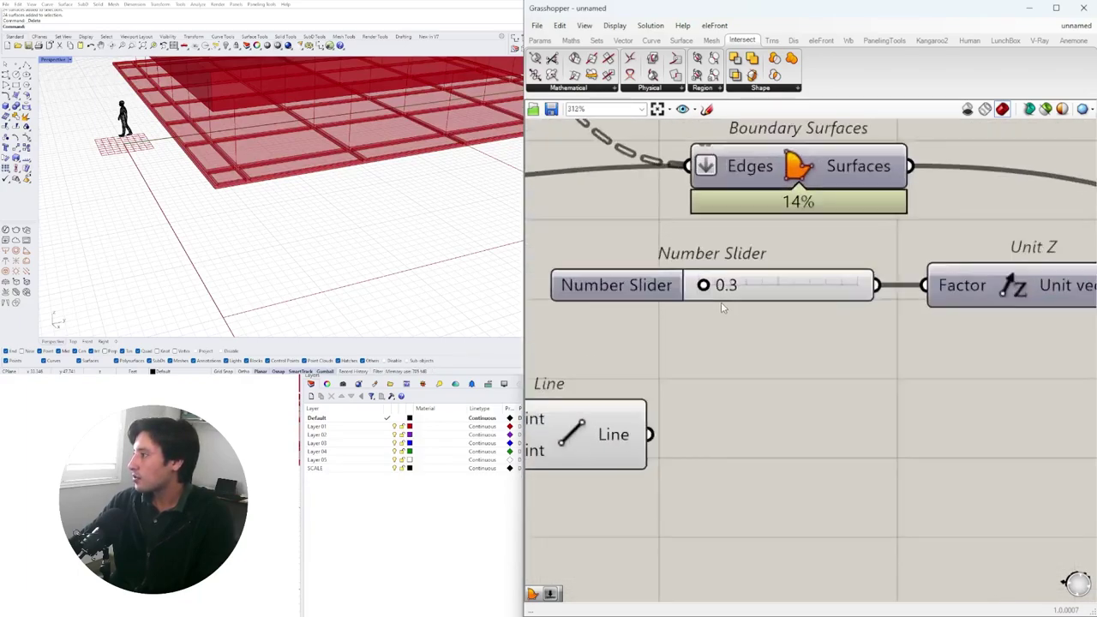
left_click_drag(701, 282, 716, 291)
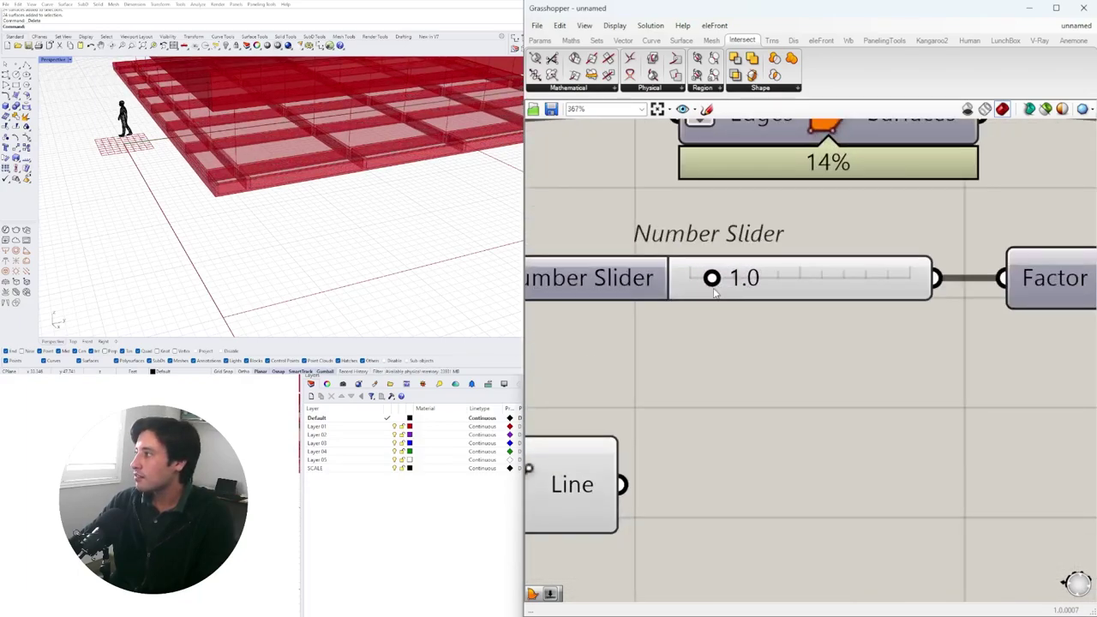
Duplicate the slider, Unit Z, Negative and Extrude chain below and connect the panel surfaces to the upper Extrude's Base
scroll(714, 292, "down", 7)
left_click_drag(950, 341, 712, 306)
right_click_drag(952, 308, 923, 343)
left_click_drag(917, 338, 974, 371)
left_click(878, 301)
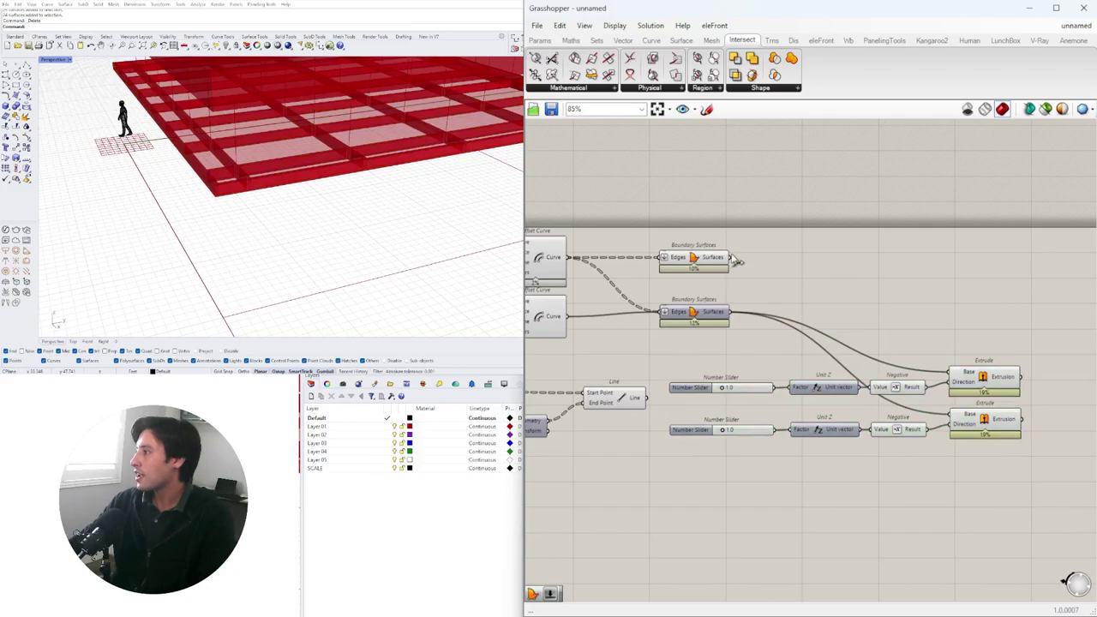
Set the panel extrusion's slider to 0.4 and inspect the slab, hangers and ceiling from a distance
scroll(665, 381, "up", 10)
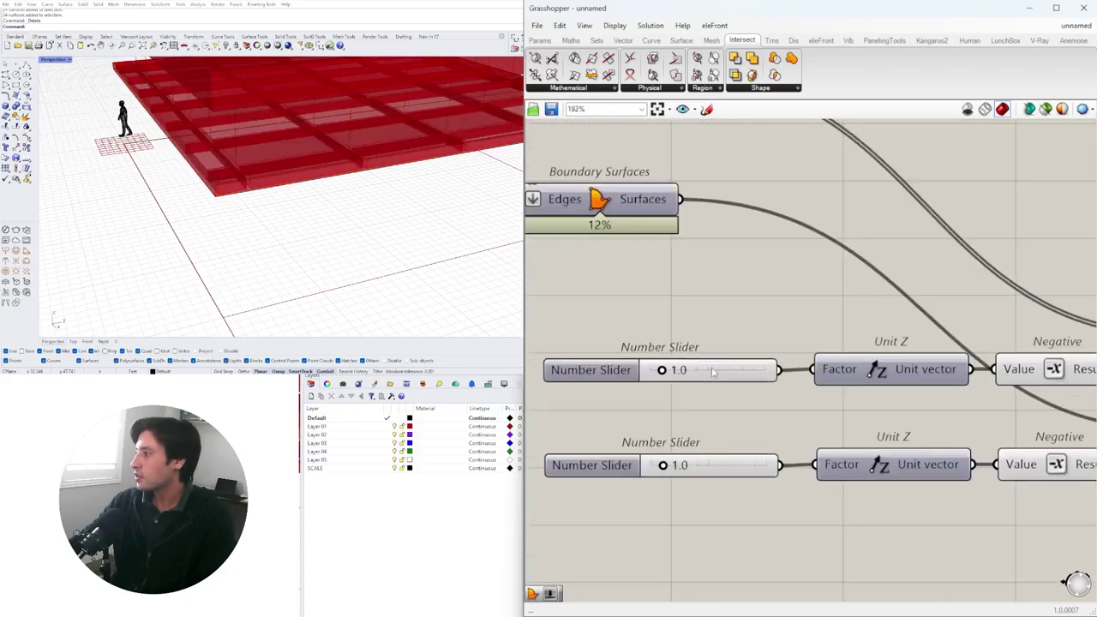
left_click_drag(659, 390, 635, 393)
scroll(331, 228, "down", 5)
right_click_drag(331, 228, 343, 171)
right_click_drag(481, 176, 322, 516)
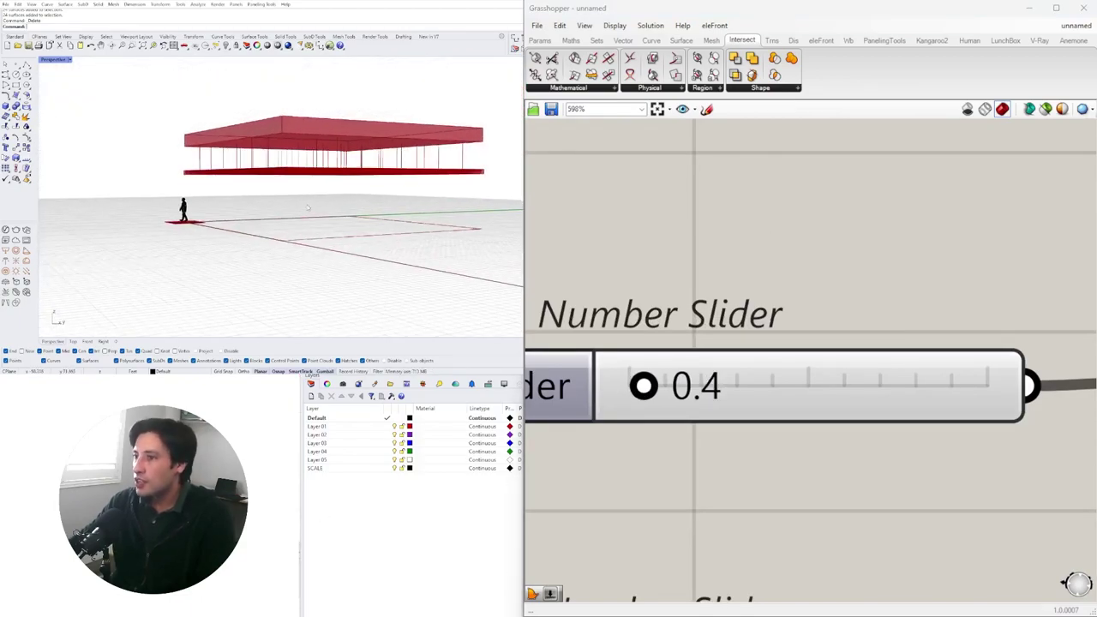
Reduce the ceiling grid's X SPACING slider to 5.4 and its Y SPACING slider to 8.7 for smaller cells
right_click_drag(307, 206, 254, 226)
scroll(316, 159, "down", 5)
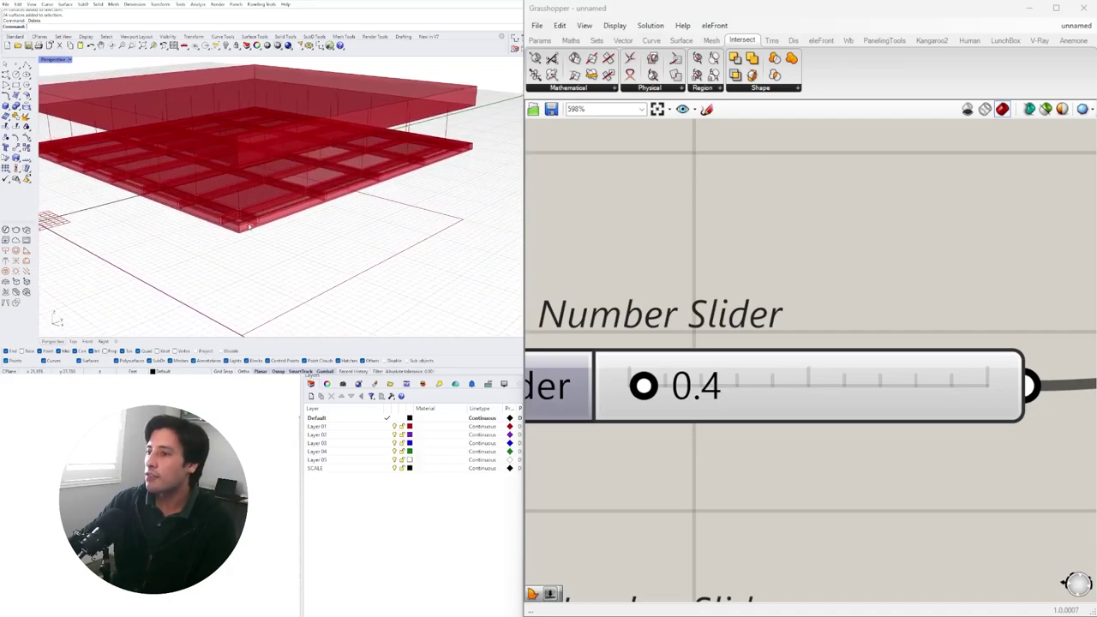
scroll(878, 281, "down", 8)
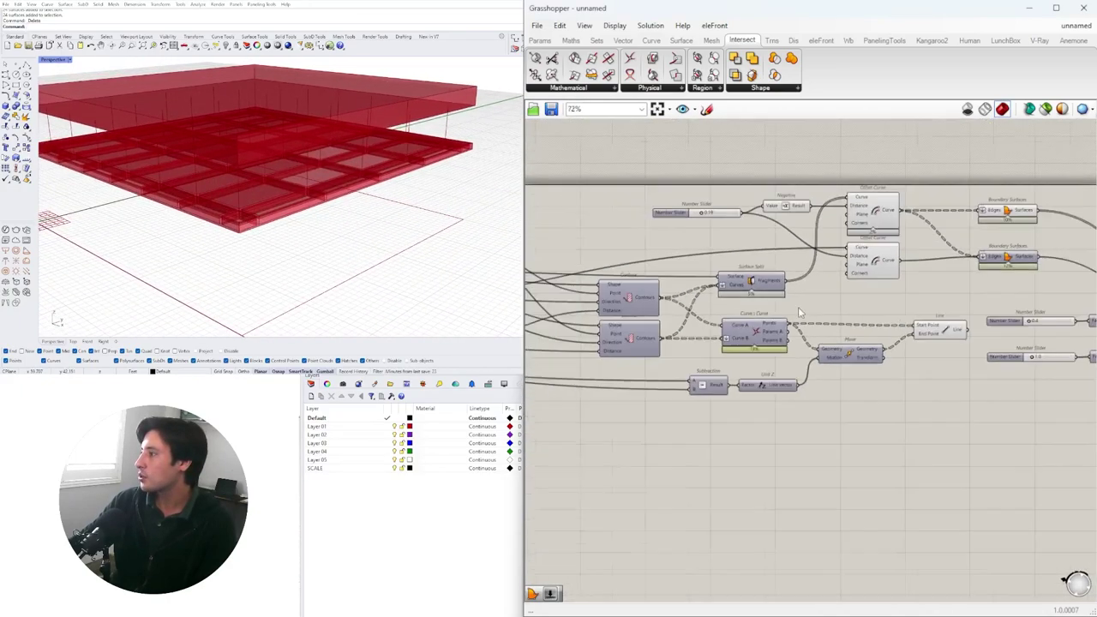
scroll(785, 331, "up", 8)
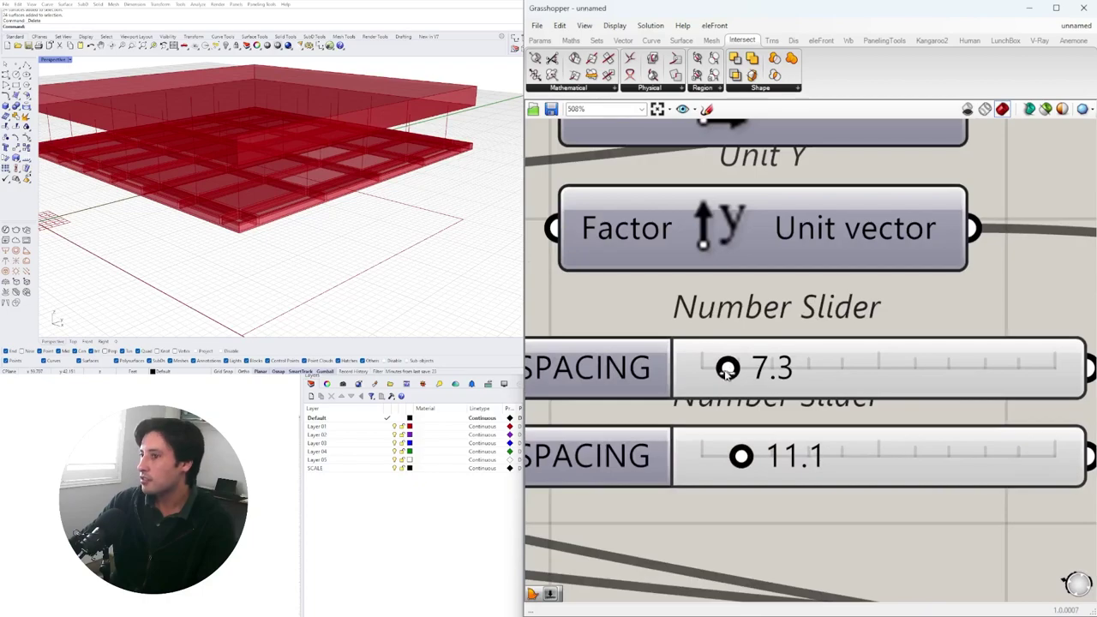
mouse_move(727, 370)
left_mouse_down()
mouse_move(744, 370)
mouse_move(725, 381)
left_mouse_up()
left_click_drag(735, 461, 727, 460)
right_click_drag(238, 240, 334, 213)
scroll(365, 248, "up", 3)
scroll(334, 231, "down", 3)
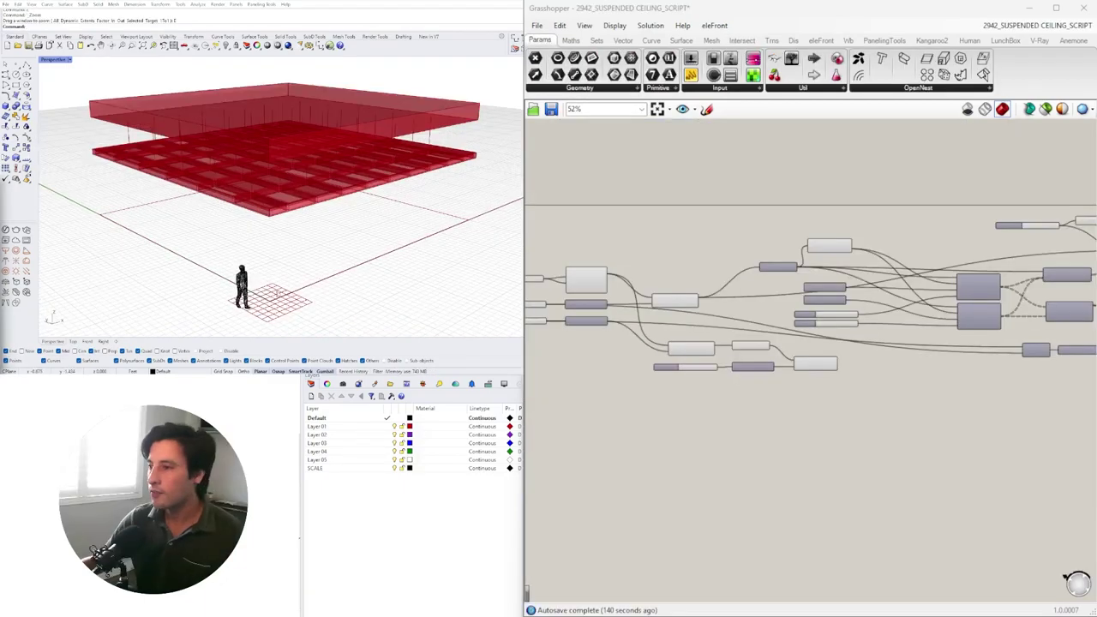
Review the script from the base Rectangle and ceiling height sliders through the Move, surface and contour components
right_click_drag(360, 188, 291, 200)
scroll(627, 335, "up", 3)
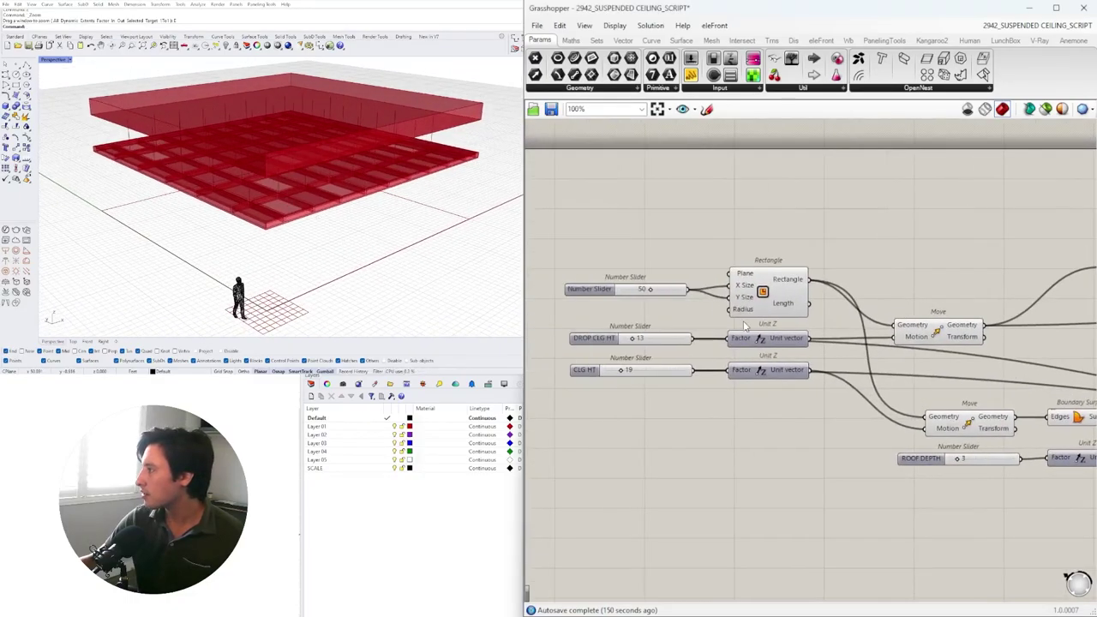
right_click_drag(933, 352, 831, 351)
left_click(840, 333)
right_click_drag(886, 326, 751, 328)
scroll(836, 349, "down", 2)
right_click_drag(836, 349, 873, 257)
left_click(873, 246)
left_click(920, 332)
right_click_drag(942, 330, 897, 339)
left_click_drag(892, 338, 596, 232)
middle_click(626, 226)
left_click(660, 188)
Examine the panel and grid frame Extrude components and compare their geometry up close at the ceiling's corner
right_click_drag(1059, 357, 801, 322)
left_click(814, 323)
left_click(821, 364)
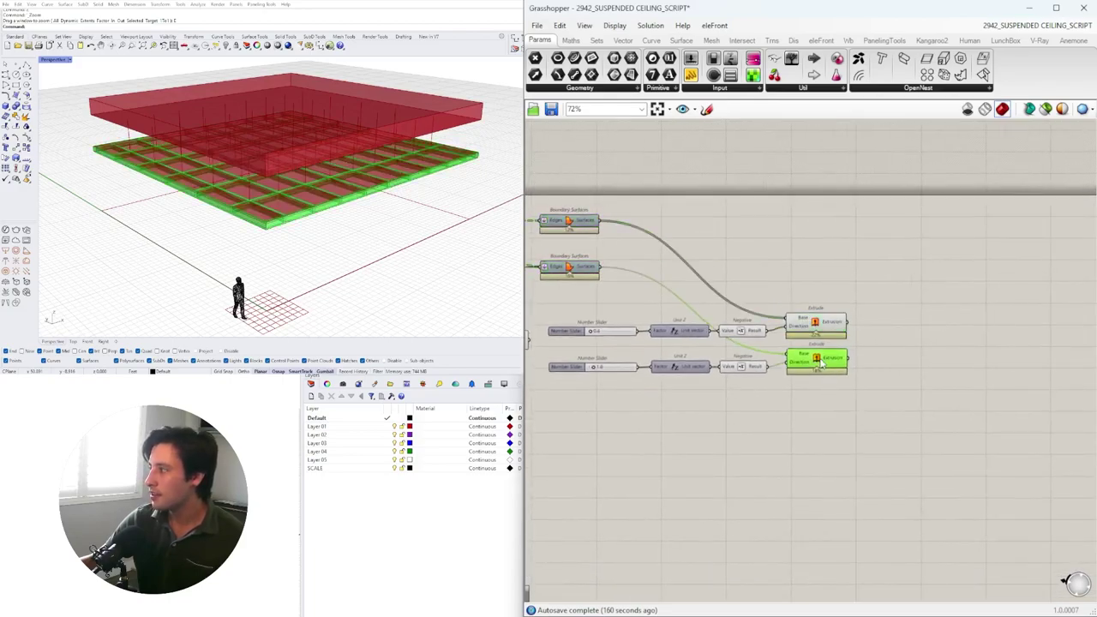
left_click(816, 322, "shift")
left_click_drag(870, 398, 830, 309)
left_click(908, 362)
scroll(839, 305, "up", 3)
mouse_move(280, 228)
right_mouse_down()
mouse_move(325, 204)
mouse_move(301, 209)
mouse_move(289, 240)
right_mouse_up()
scroll(287, 235, "up", 5)
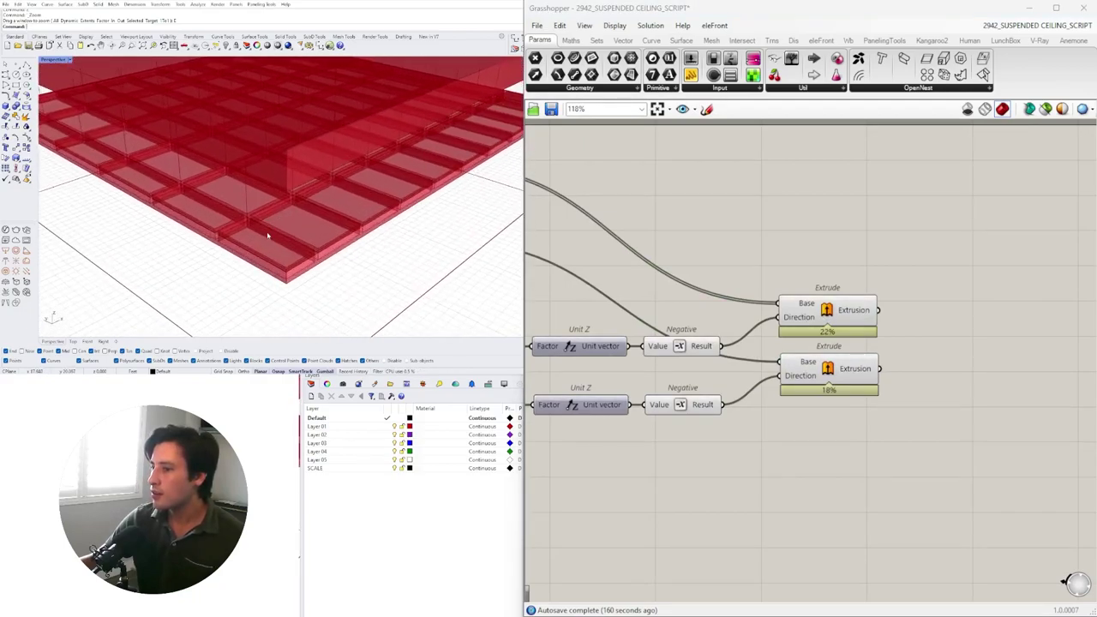
scroll(298, 230, "up", 1)
mouse_move(298, 230)
right_mouse_down()
mouse_move(297, 204)
mouse_move(285, 213)
right_mouse_up()
scroll(296, 218, "down", 8)
scroll(286, 212, "up", 5)
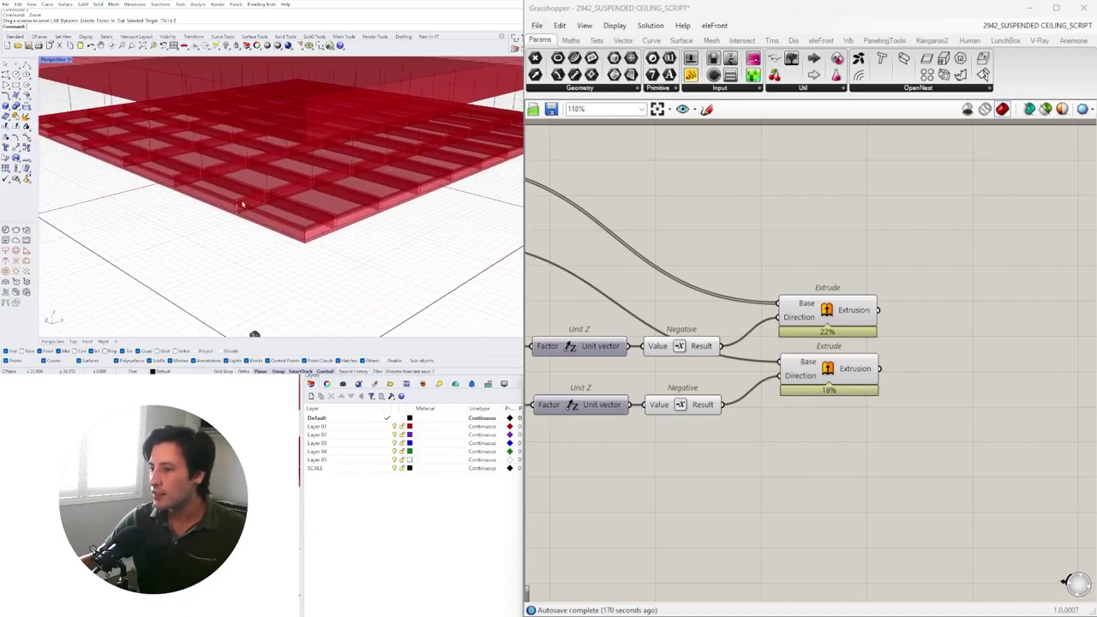
Add a Custom Preview component and connect the upper Extrude's Extrusion output to its Geometry input
right_click_drag(937, 407, 845, 409)
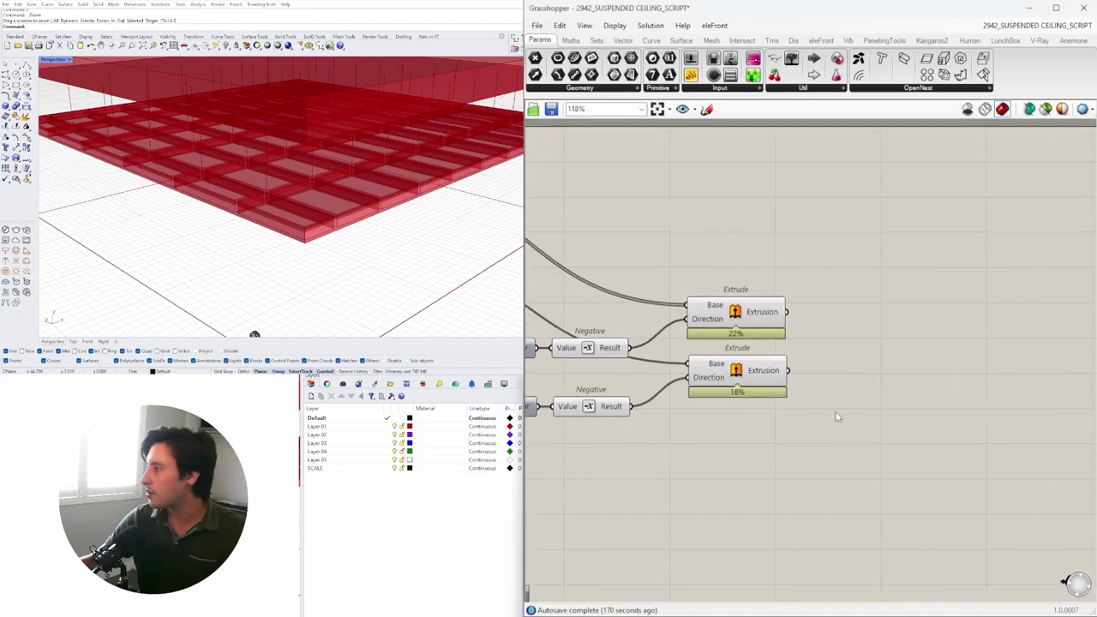
double_click(852, 358)
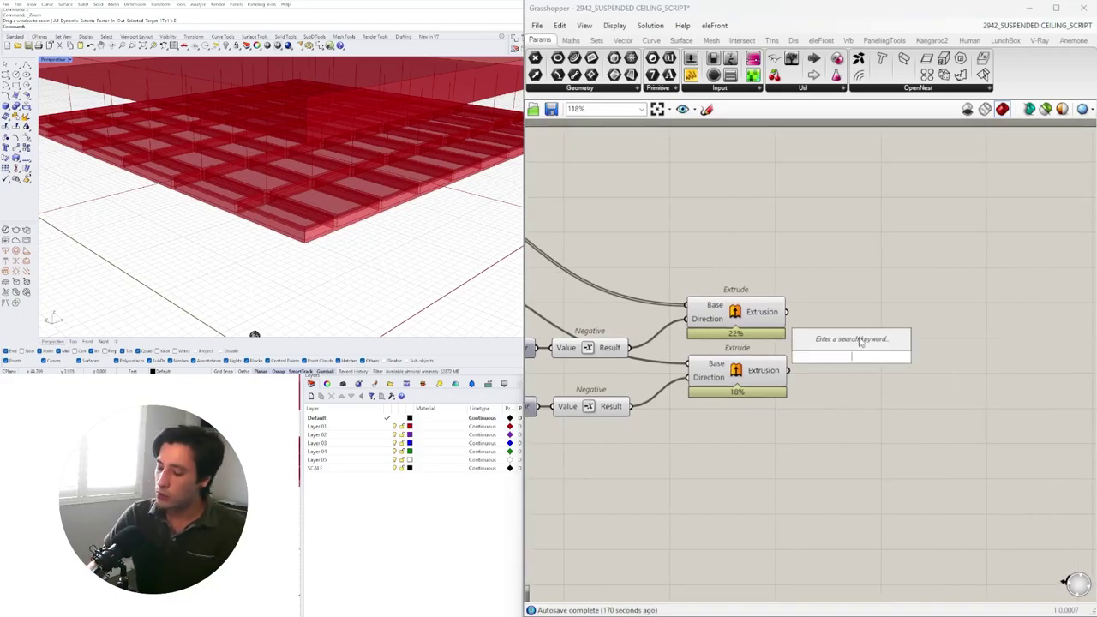
type("CUST")
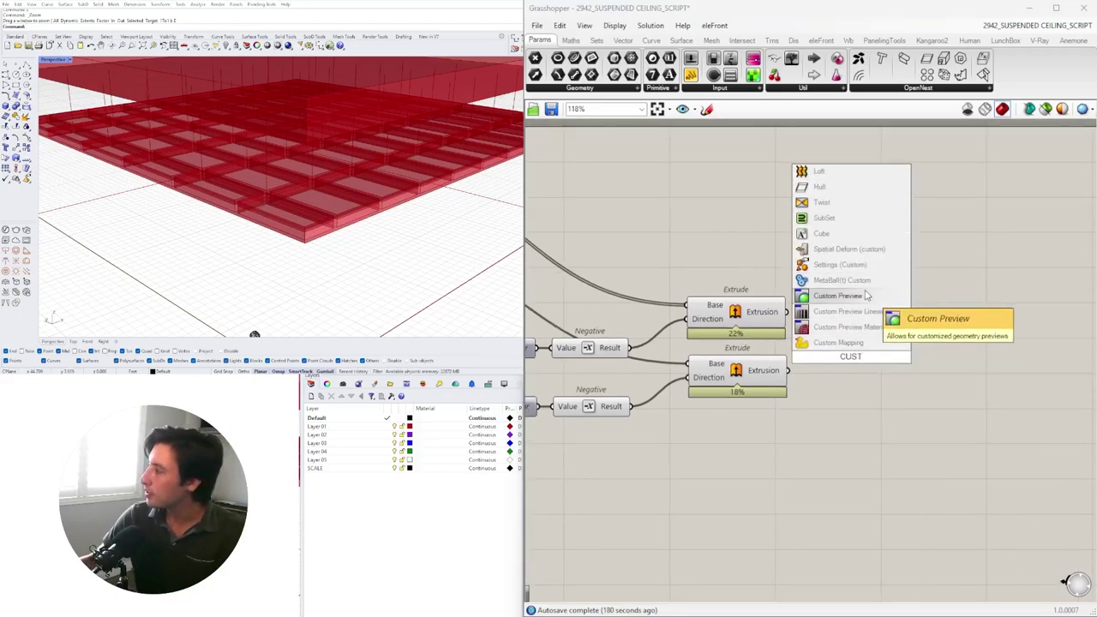
left_click(844, 295)
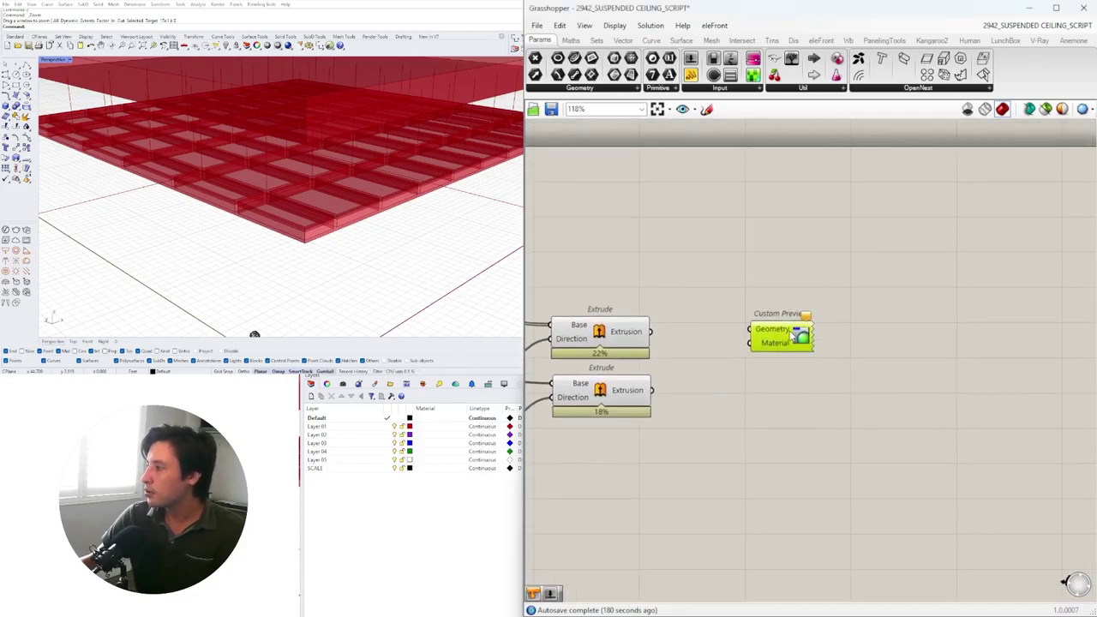
left_click_drag(797, 330, 821, 310)
left_click(676, 325)
left_click(625, 334)
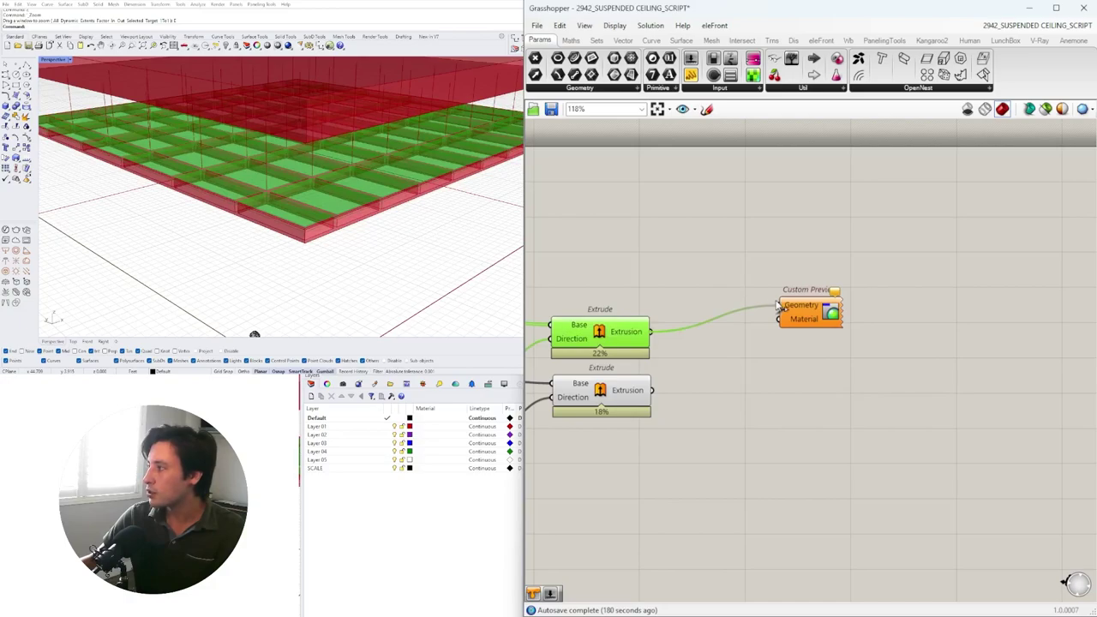
left_click_drag(779, 306, 774, 280)
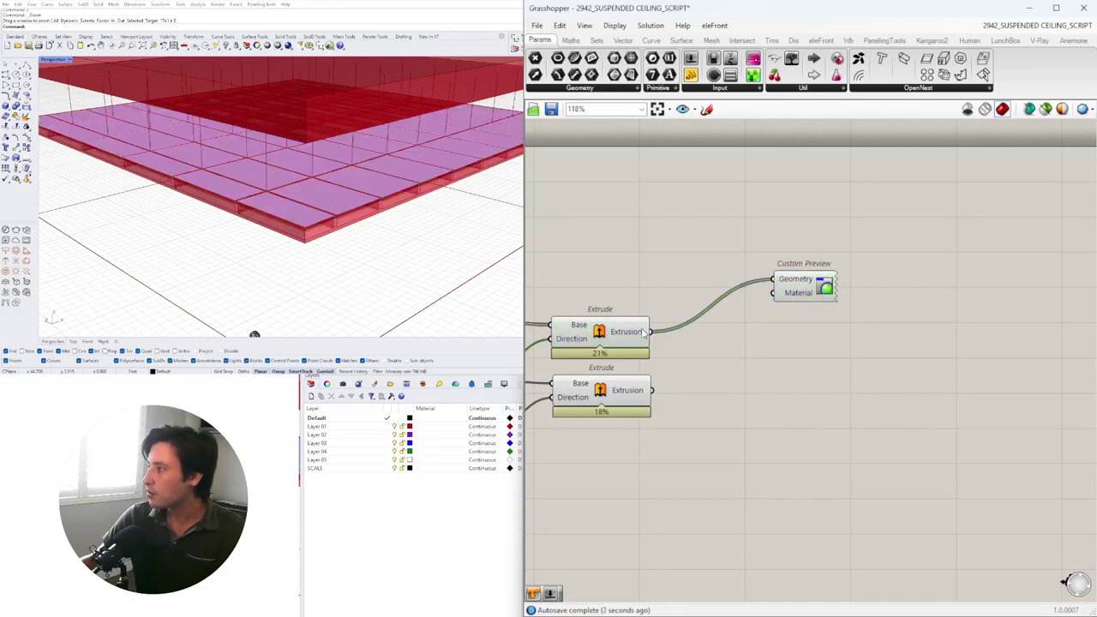
left_click(600, 339)
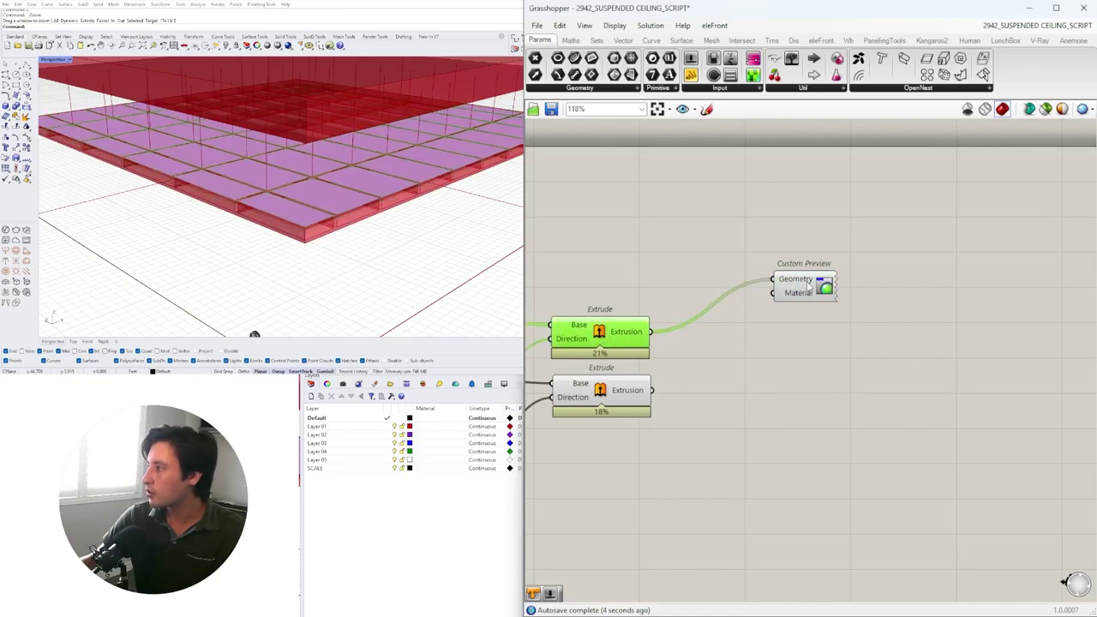
Add a white Colour Swatch and connect it to the Custom Preview's Material input to colour the ceiling panels
double_click(678, 269)
type("SWA")
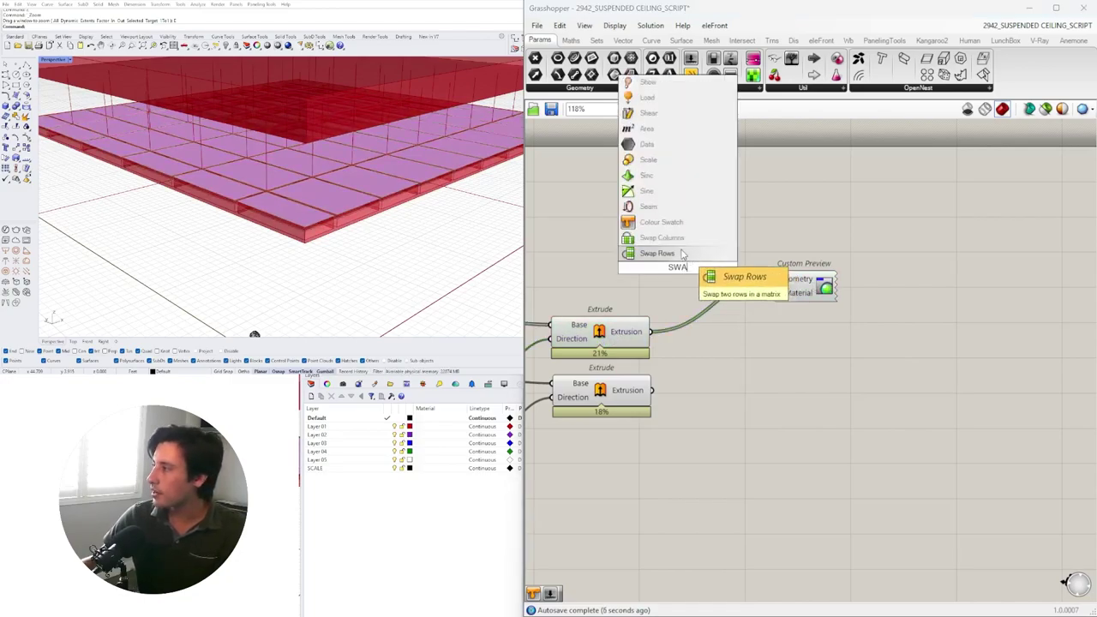
left_click(672, 226)
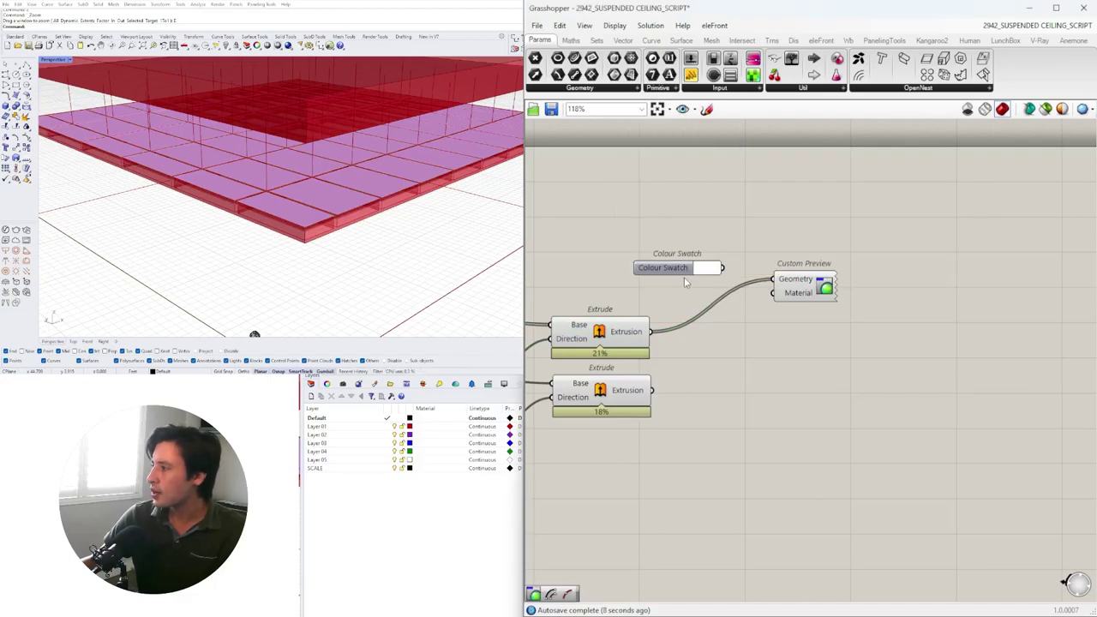
mouse_move(658, 271)
left_mouse_down()
mouse_move(616, 267)
mouse_move(651, 268)
left_mouse_up()
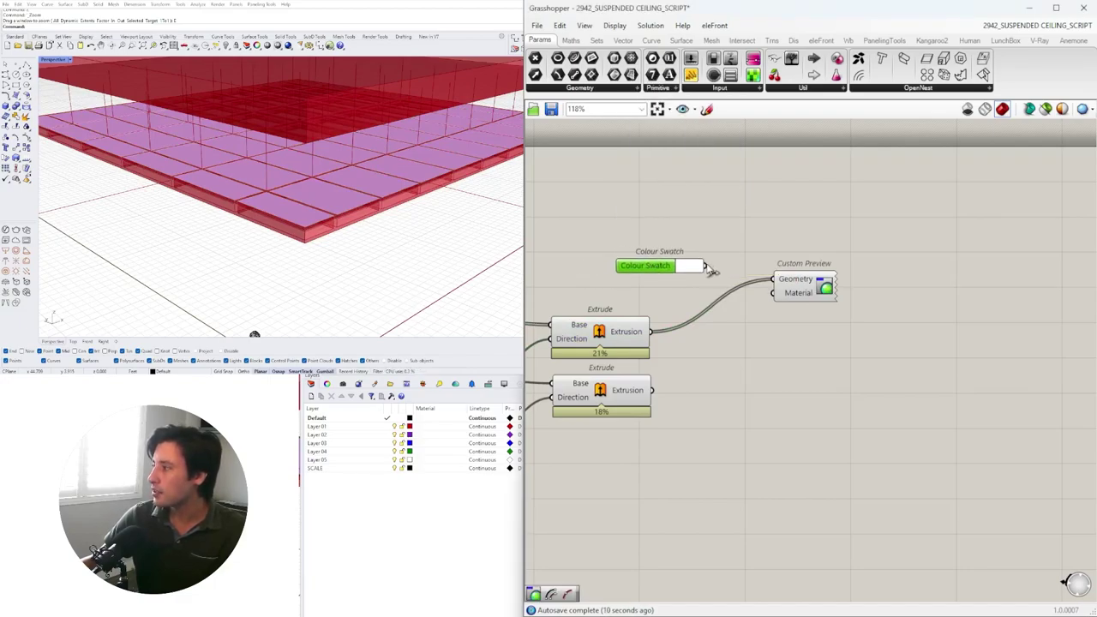
left_click_drag(772, 299, 772, 294)
right_click_drag(358, 199, 239, 114)
scroll(226, 115, "down", 5)
scroll(239, 115, "up", 3)
scroll(244, 109, "up", 6)
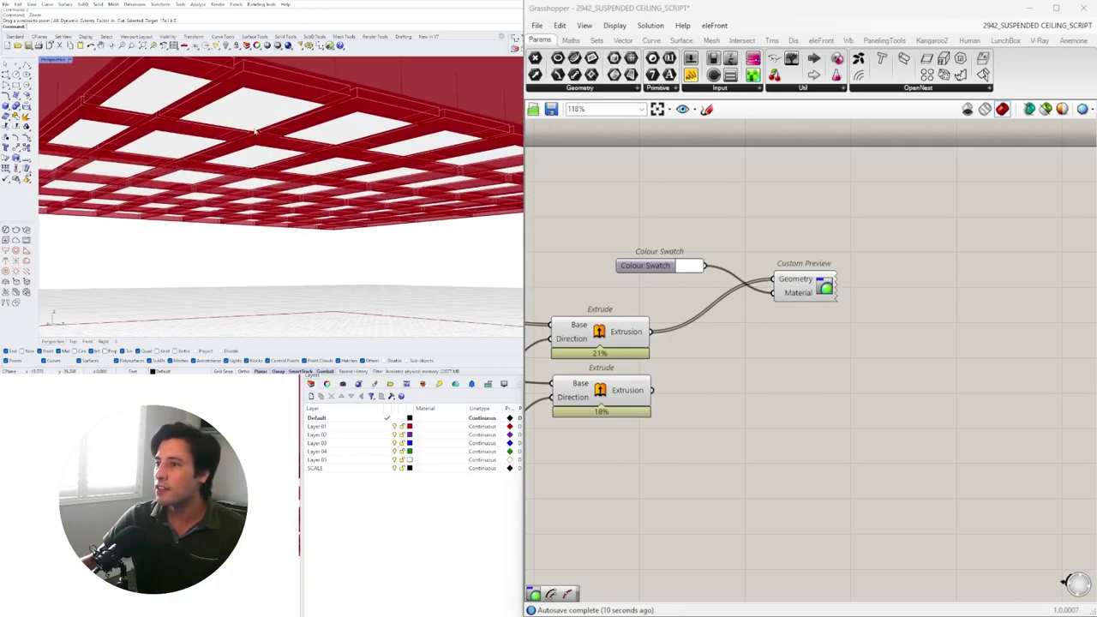
scroll(802, 349, "down", 1)
Shift the Custom Preview farther from the Extrude components and place the Colour Swatch directly before its Material input
left_click_drag(858, 324, 656, 259)
left_click_drag(820, 294, 917, 322)
left_click(925, 261)
left_click_drag(769, 311, 797, 356)
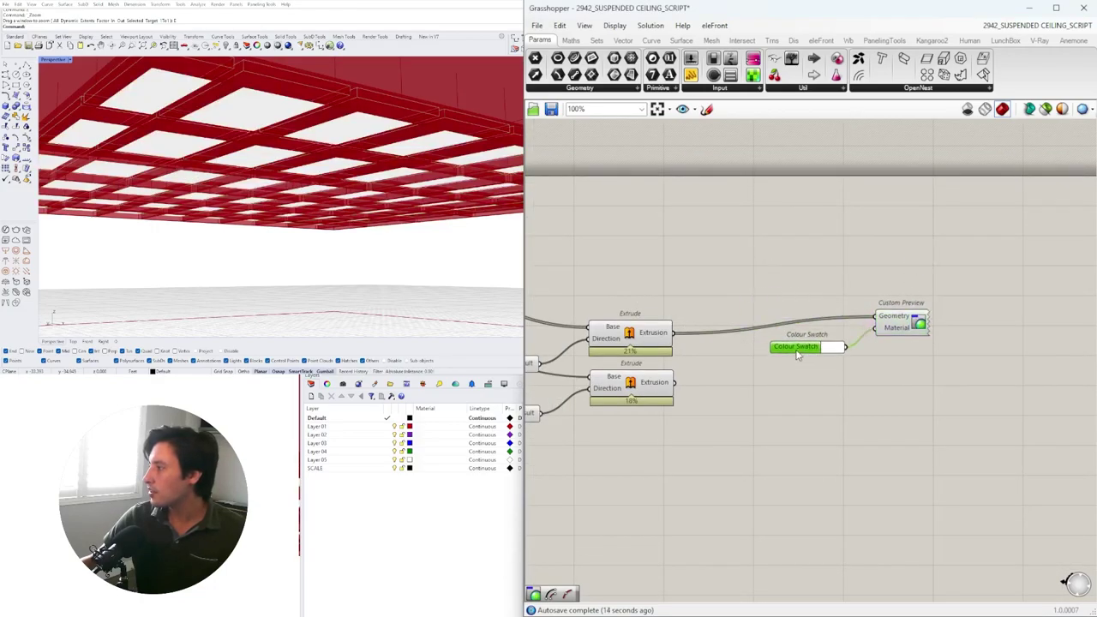
left_click(908, 319)
Set the wire display of the Custom Preview's Geometry input to hidden
scroll(925, 314, "up", 4)
scroll(784, 281, "down", 3)
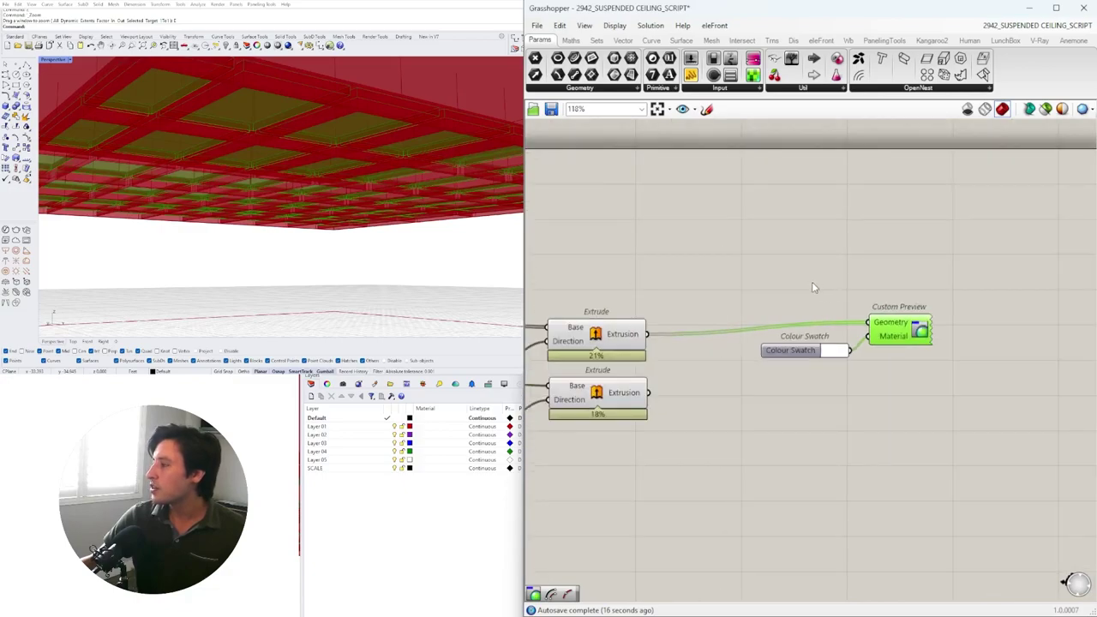
scroll(892, 305, "up", 2)
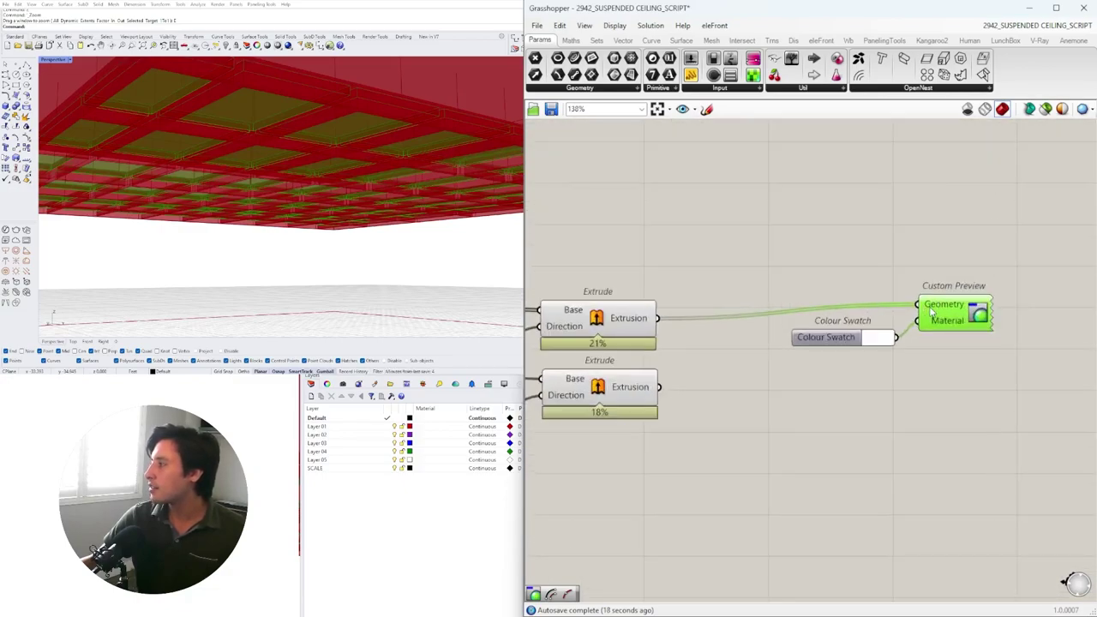
right_click(932, 309)
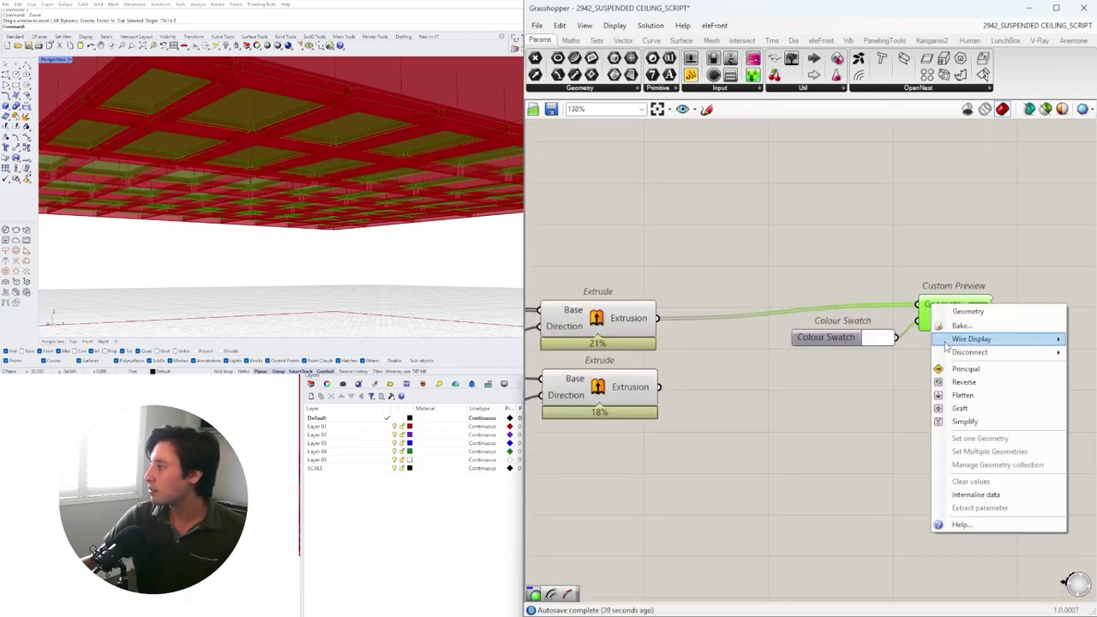
left_click(1093, 367)
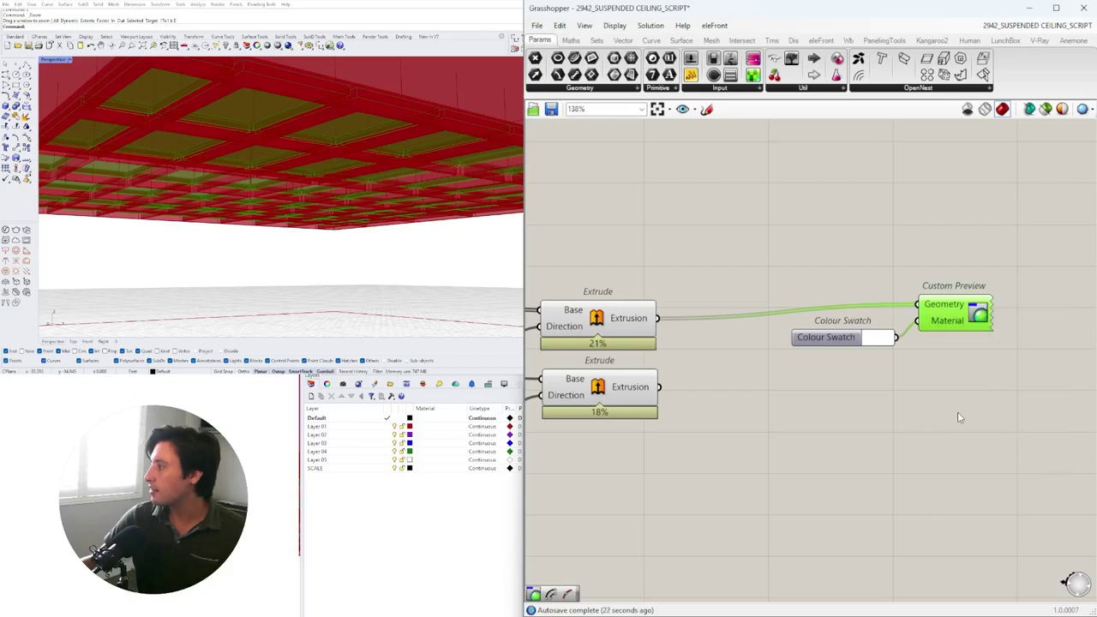
Align the Colour Swatch with the Custom Preview's Material input and move the pair below the two Extrude components
scroll(957, 419, "down", 4)
left_click_drag(959, 362, 851, 268)
left_click_drag(926, 291, 789, 226)
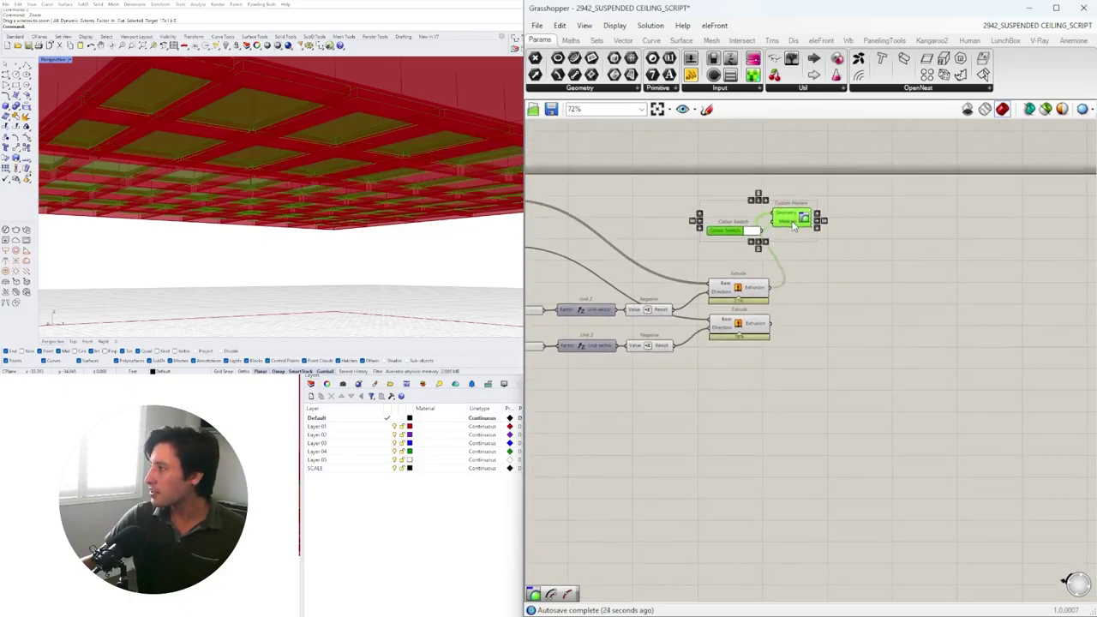
left_click(888, 213)
scroll(753, 323, "up", 4)
scroll(824, 221, "down", 3)
right_click_drag(829, 209, 827, 285)
scroll(827, 285, "up", 1)
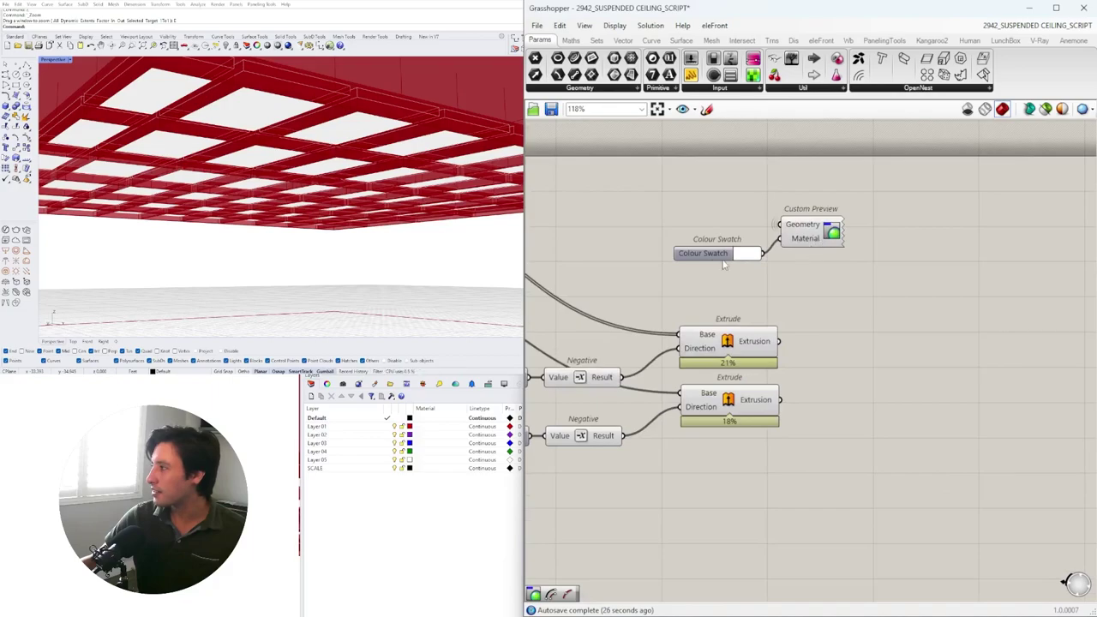
left_click(707, 245)
left_click_drag(874, 242, 719, 195)
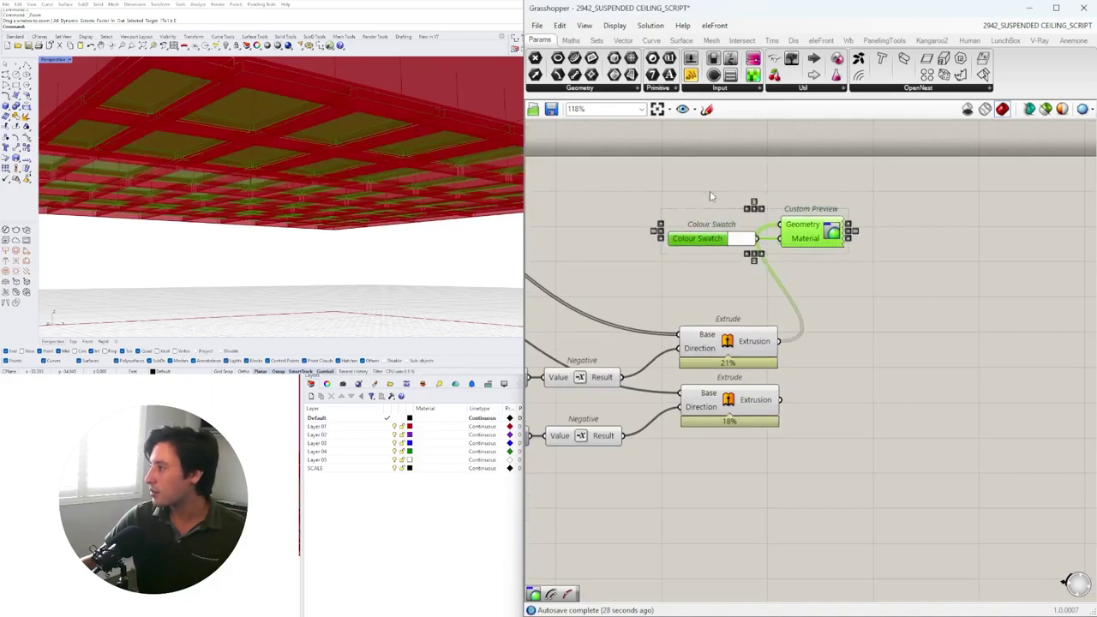
left_click_drag(807, 216, 824, 259)
left_click(843, 226)
left_click_drag(898, 303, 742, 463)
right_click_drag(855, 514, 821, 439)
Duplicate the Colour Swatch and Custom Preview pair directly below, feeding the copy's Geometry from the grid frame's Extrude
mouse_move(819, 438)
left_mouse_down("alt")
mouse_move(819, 460)
mouse_move(793, 443)
mouse_move(870, 502)
left_mouse_up("alt")
left_click(807, 375)
scroll(746, 469, "up", 4)
Set the copied Colour Swatch to dark grey, saturation 0 and value 40, and check the coloured grid frame from below
left_click(749, 444)
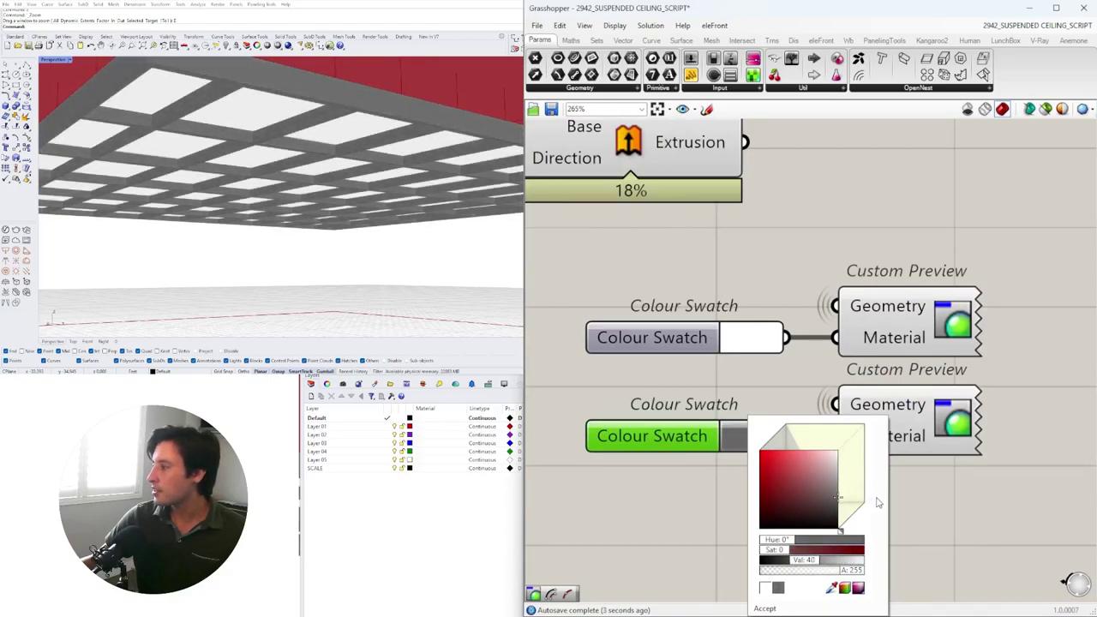
left_click(1003, 502)
scroll(286, 79, "up", 5)
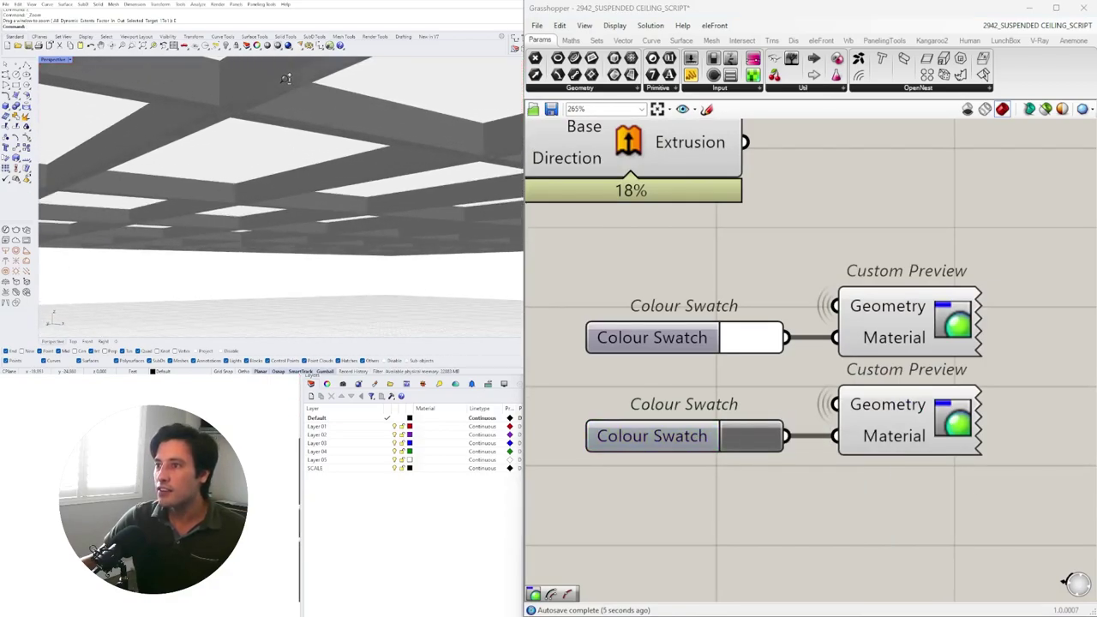
right_click_drag(287, 79, 304, 171, "ctrl")
right_click_drag(291, 128, 330, 161)
scroll(641, 346, "down", 8)
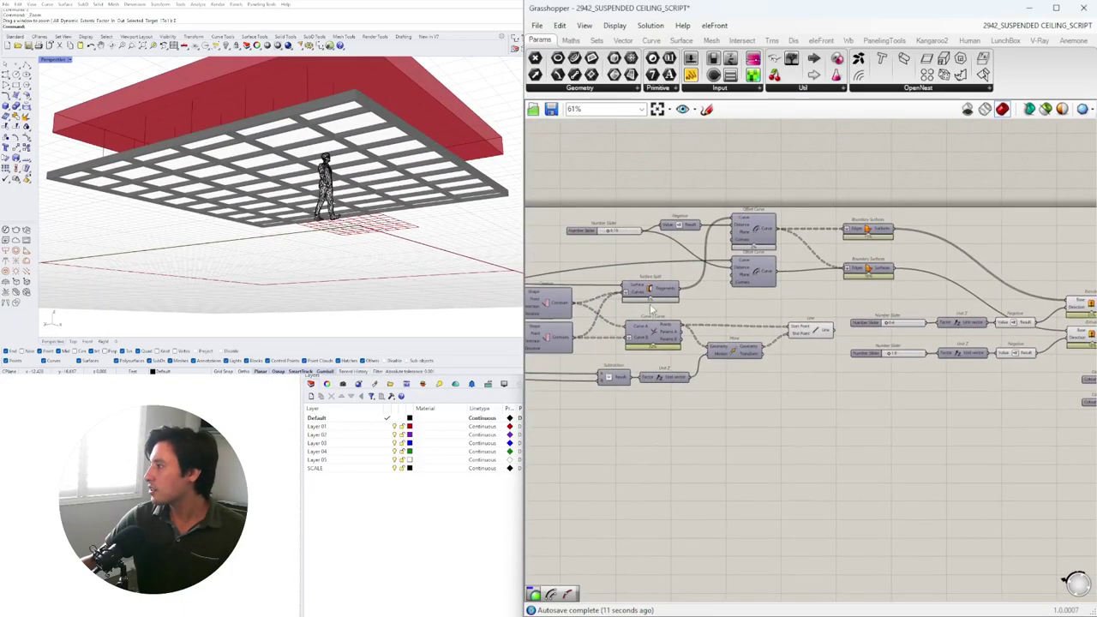
Increase the ceiling grid's X SPACING slider slightly and set the Y SPACING slider to 9.5
scroll(647, 304, "up", 2)
right_click_drag(658, 268, 963, 302)
right_click_drag(570, 351, 982, 301)
scroll(789, 333, "down", 1)
right_click_drag(674, 328, 586, 307)
right_click_drag(874, 297, 627, 317)
scroll(634, 322, "up", 10)
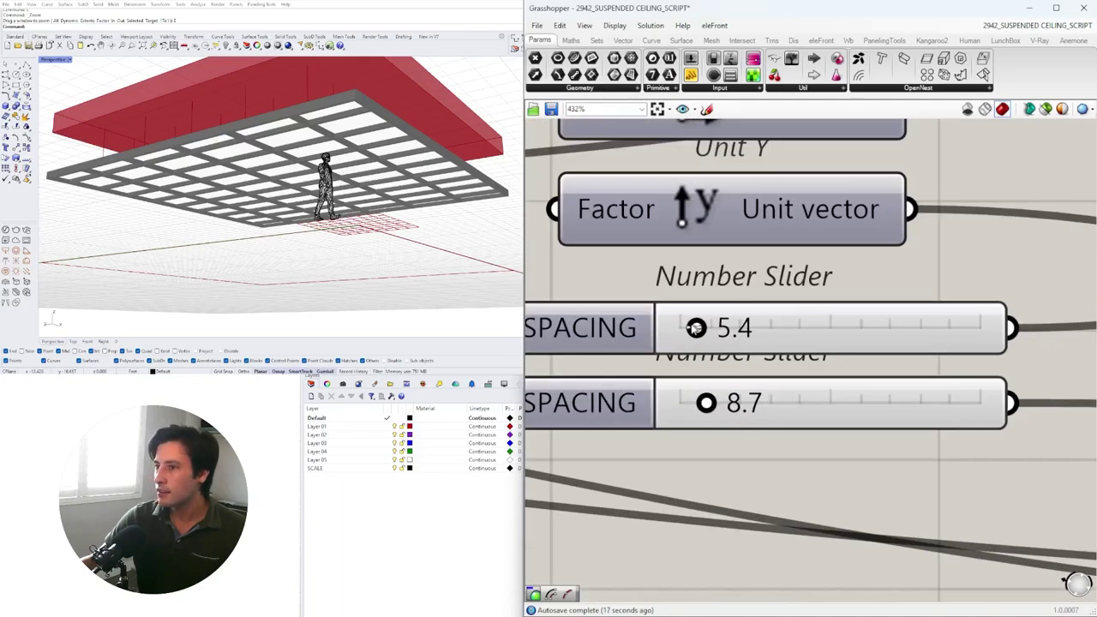
left_click_drag(695, 328, 699, 329)
mouse_move(705, 401)
left_mouse_down()
mouse_move(731, 404)
mouse_move(711, 406)
left_mouse_up()
Inspect the whole roof from a distance and identify the Extrude components of the roof slab and the ceiling panels
scroll(373, 178, "down", 4)
right_click_drag(373, 178, 347, 221)
scroll(817, 255, "down", 5)
scroll(857, 303, "down", 3)
left_click(818, 396)
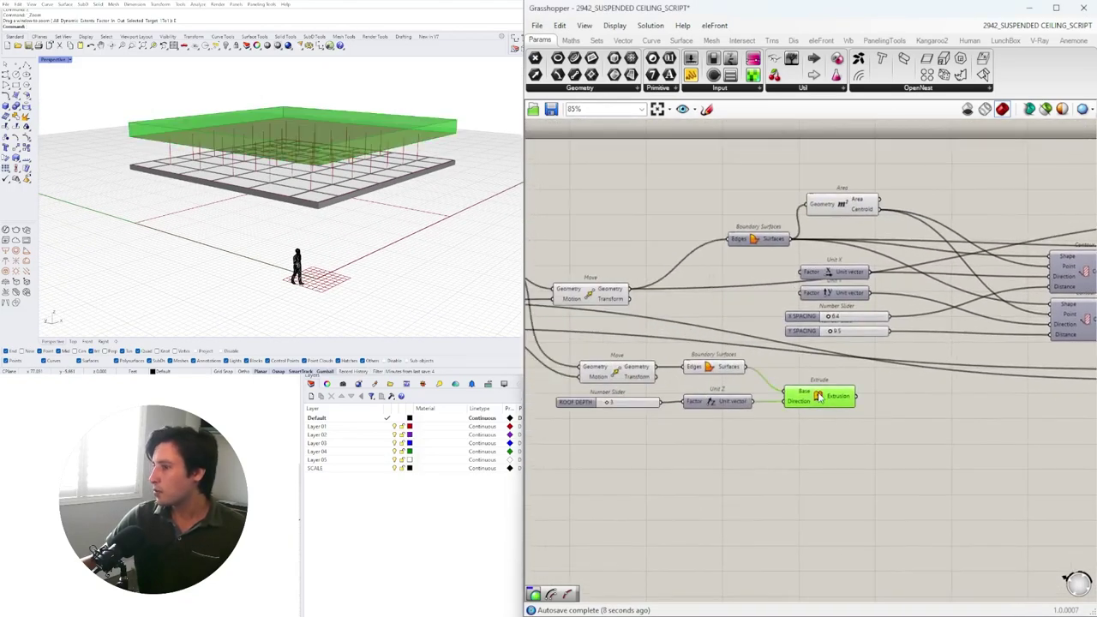
right_click_drag(1047, 415, 599, 424)
scroll(775, 411, "down", 1)
scroll(981, 370, "up", 3)
right_click_drag(982, 371, 754, 379)
right_click_drag(901, 317, 733, 325)
left_click(1010, 277)
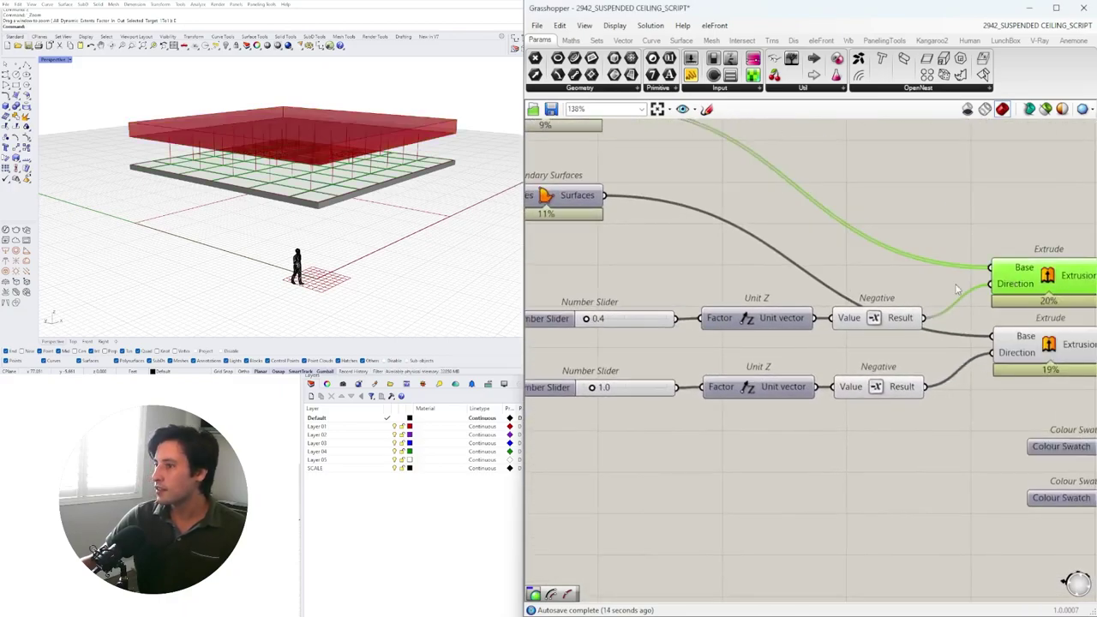
Rename the 0.4 Number Slider that sets the panel extrusion as PANEL HEIGHT
scroll(671, 307, "up", 2)
scroll(657, 316, "up", 2)
right_click_drag(657, 317, 909, 320)
mouse_move(356, 214)
right_mouse_down()
mouse_move(353, 175)
mouse_move(352, 202)
right_mouse_up()
right_click(712, 336)
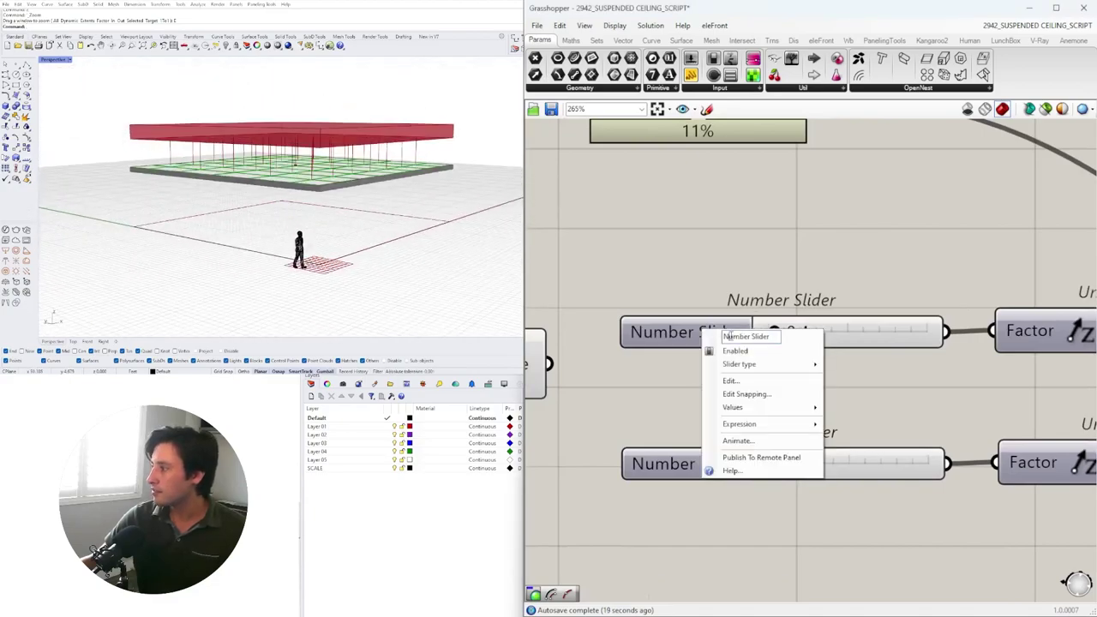
type("O")
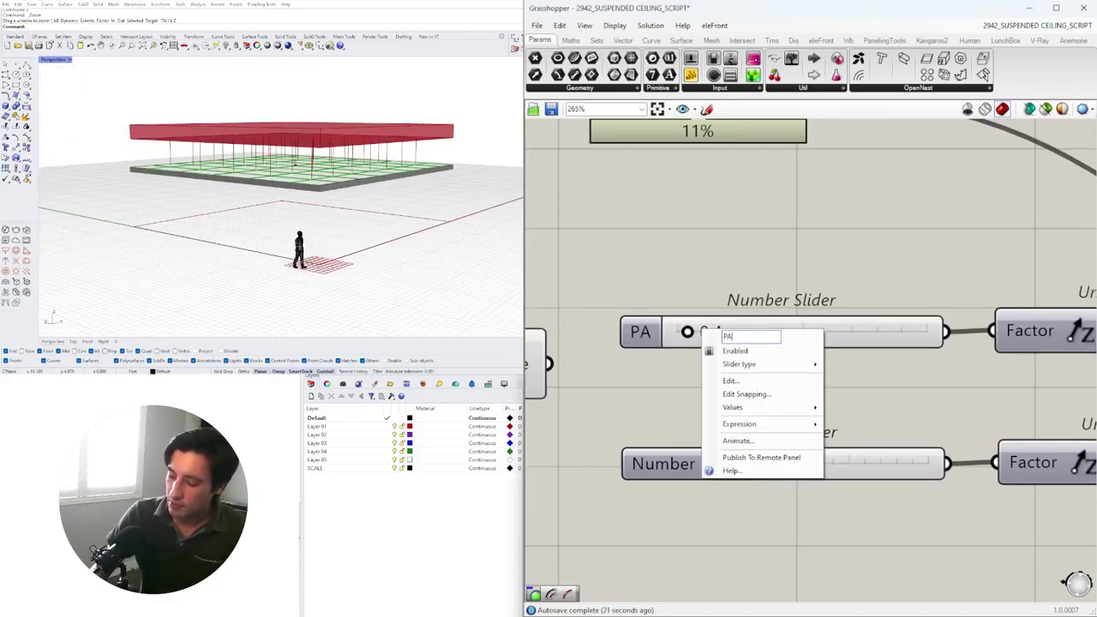
type("ANEL HEIGHT")
key("Return")
Rename the 1.0 Number Slider directly below the PANEL HEIGHT slider as FRAME HEIGHT
scroll(812, 448, "down", 3)
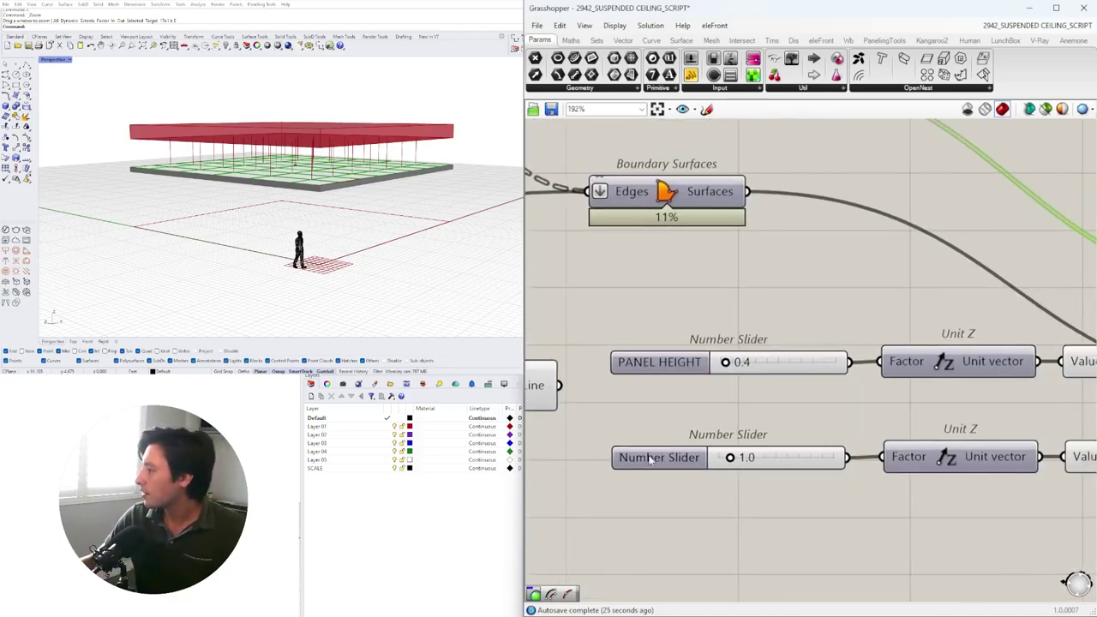
scroll(656, 455, "up", 4)
right_click(644, 456)
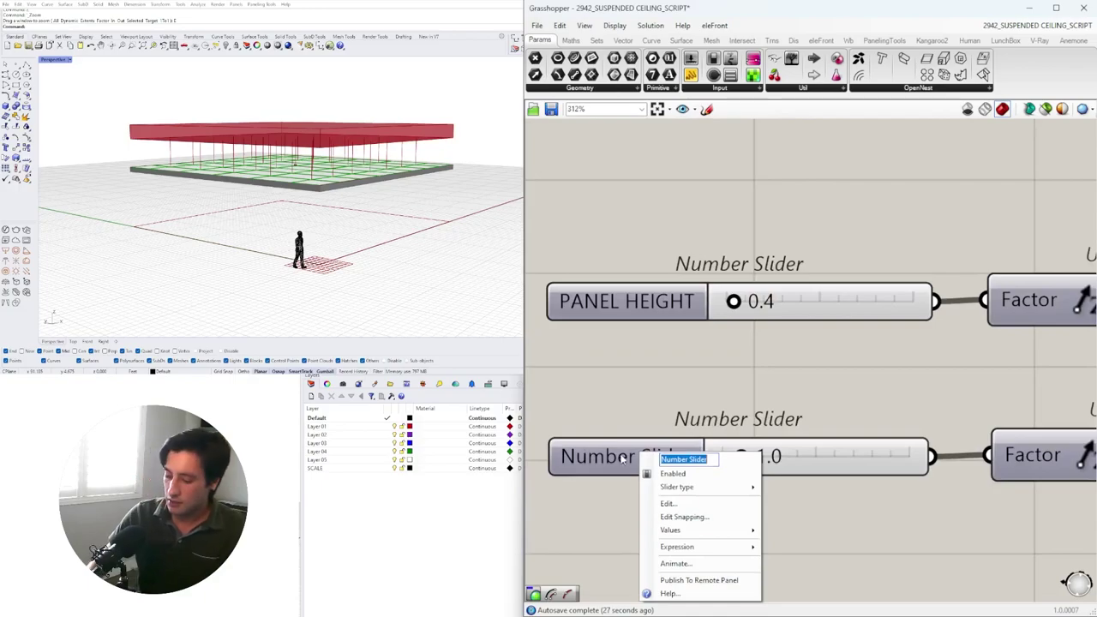
type("FRAME HEIGHT")
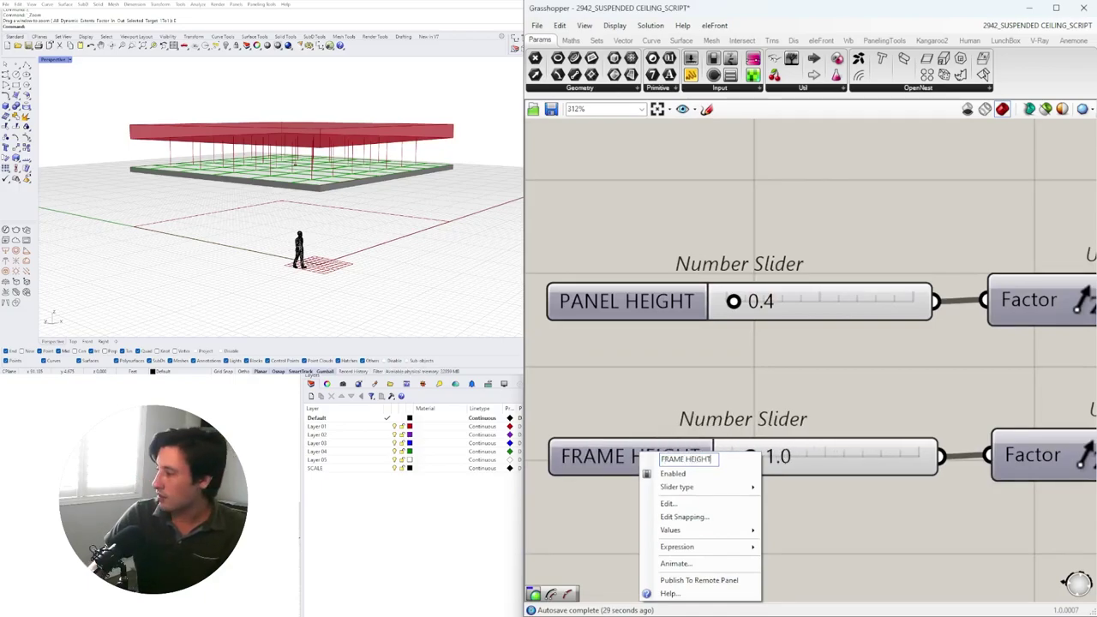
key("Return")
scroll(711, 495, "down", 4)
Select all components of the definition and move them together further down the canvas
scroll(786, 442, "down", 3)
left_click_drag(879, 363, 846, 319)
left_click(882, 310)
left_click(845, 329)
left_click(841, 360)
right_click_drag(321, 214, 265, 255)
left_click(708, 224)
scroll(796, 350, "down", 5)
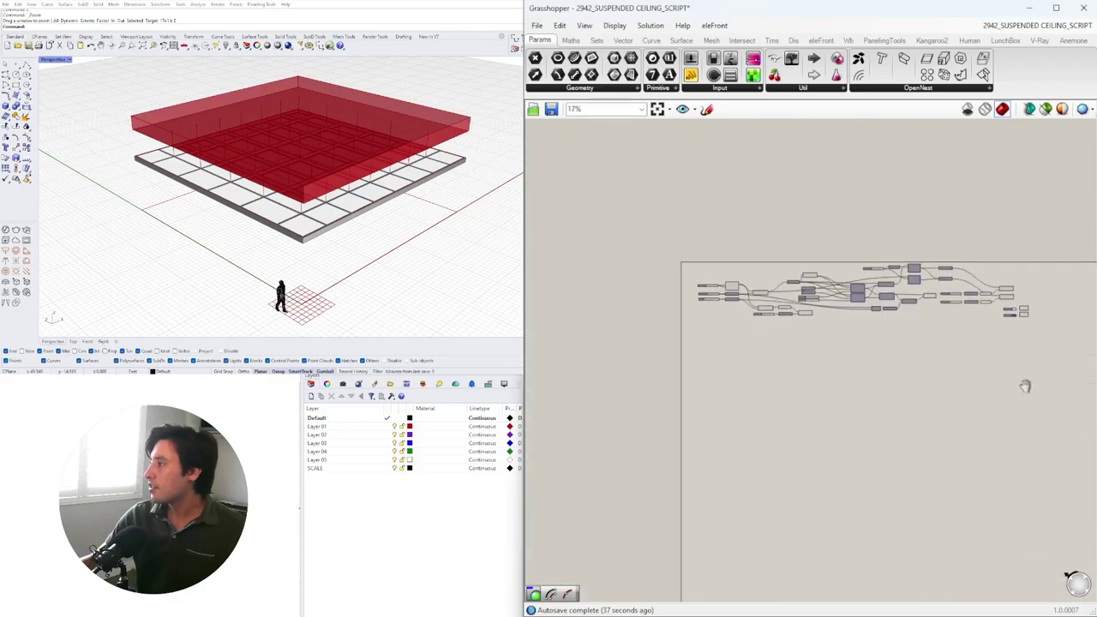
left_click_drag(1012, 393, 667, 181)
left_click(691, 245)
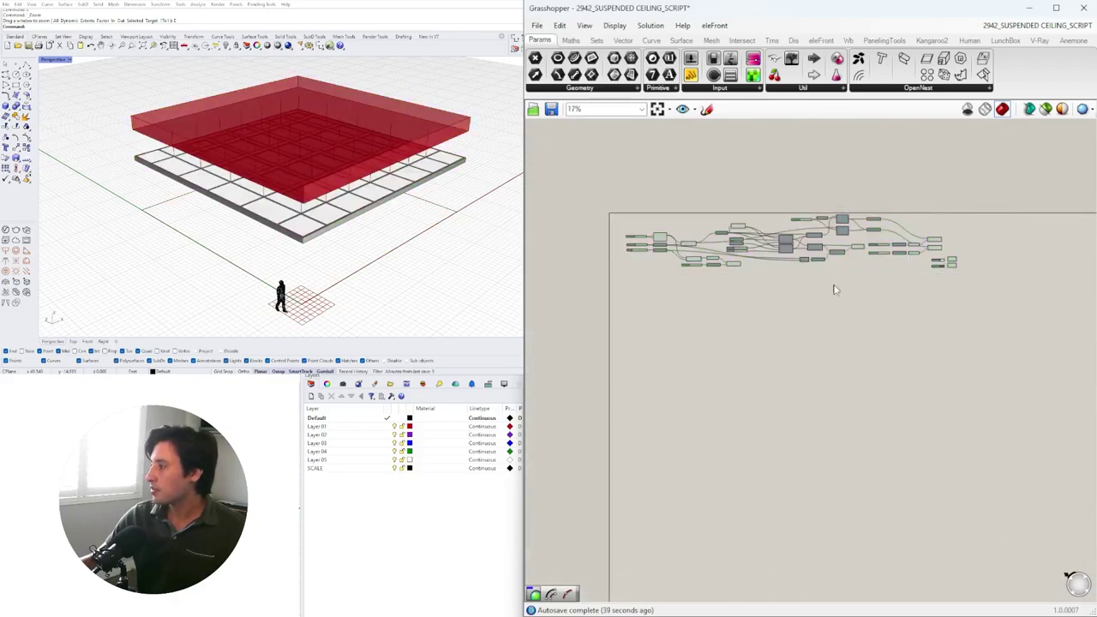
left_click_drag(980, 384, 614, 193)
left_click_drag(689, 246, 704, 282)
left_click(721, 330)
Insert a Relay between the Rectangle component's output and the two Move components it feeds
scroll(663, 275, "up", 5)
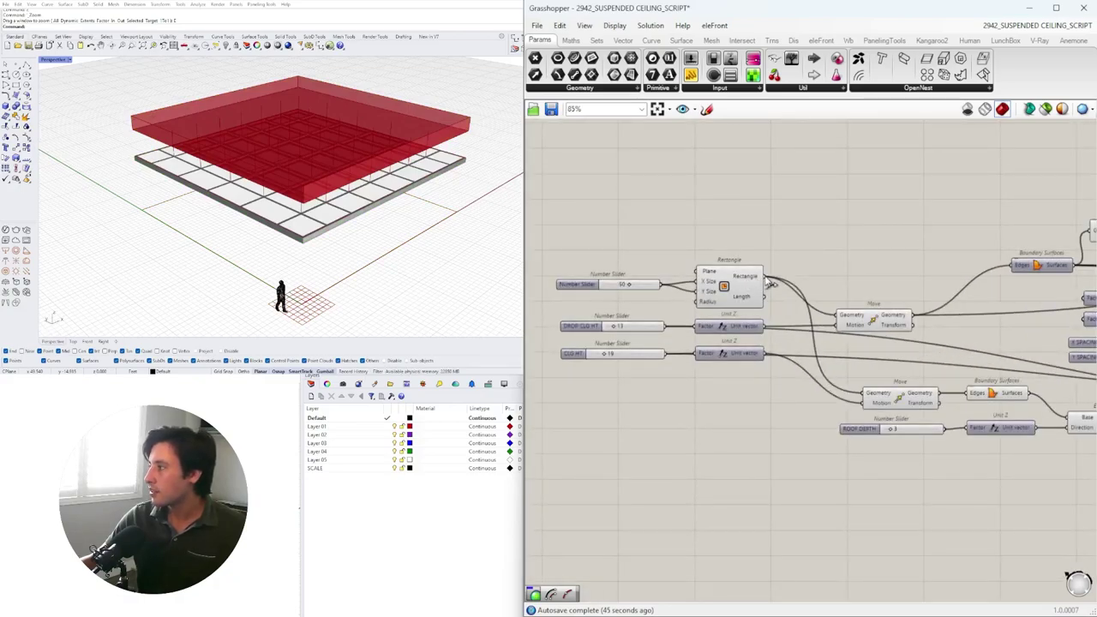
double_click(778, 276)
left_click(738, 286)
right_click_drag(334, 234, 335, 186)
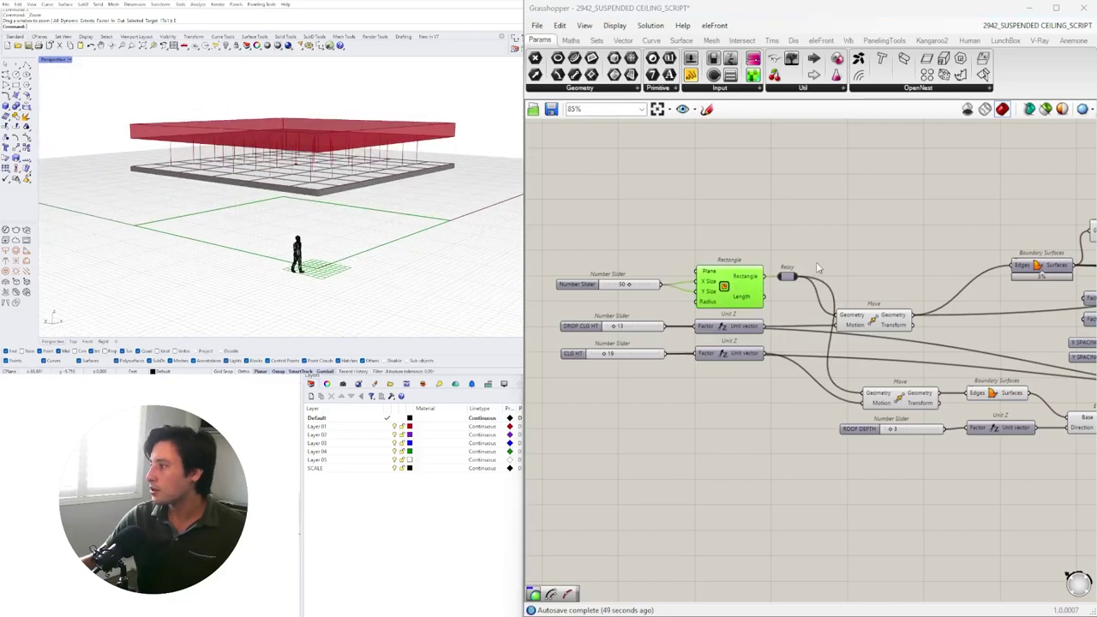
Shift the Rectangle group with its Relay and the two height sliders with their Unit Z components away from the Move components
left_click_drag(786, 228, 553, 308)
left_click_drag(739, 299, 687, 293)
left_click_drag(767, 402, 573, 333)
left_click(567, 304)
Draw a closed stepped polyline outline on the ground beside the roof in the Rhino viewport and select it
right_click_drag(420, 159, 187, 193)
scroll(356, 213, "down", 6)
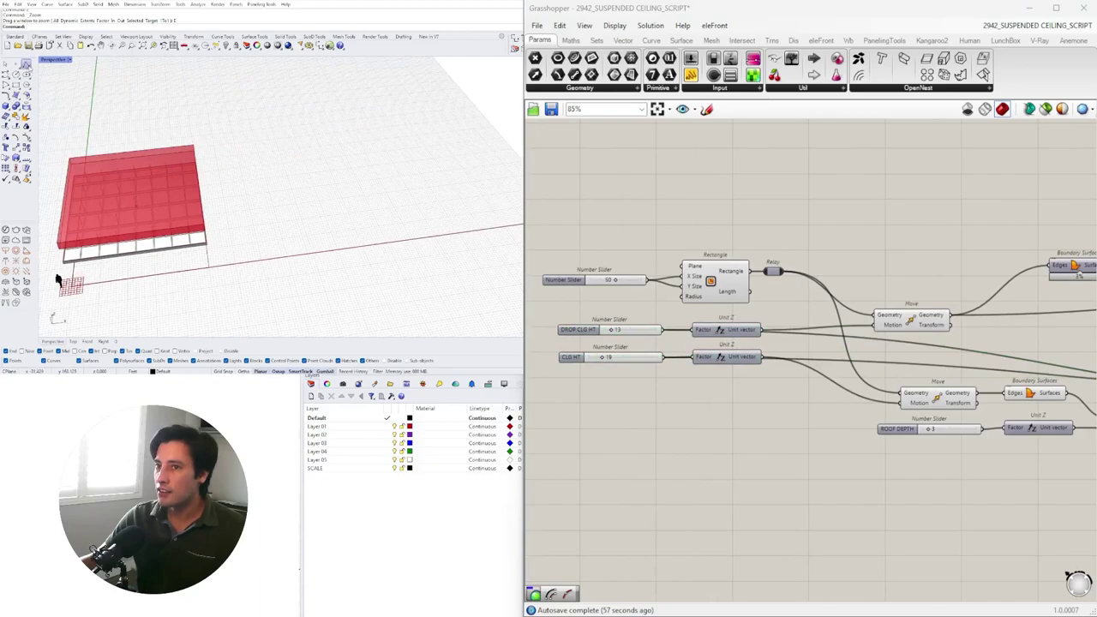
left_click(284, 210)
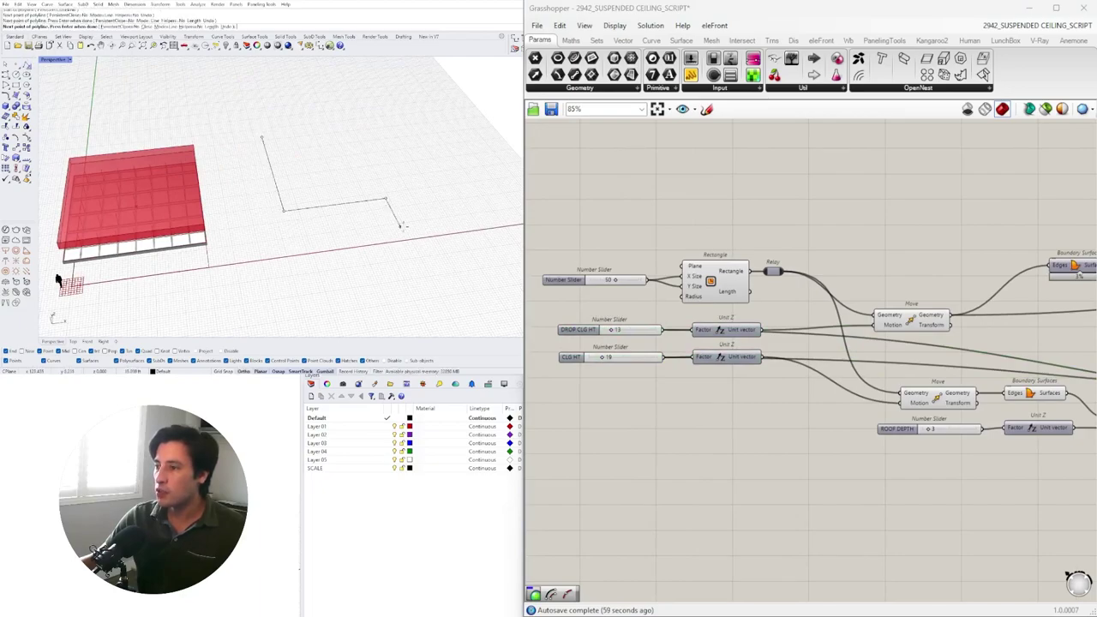
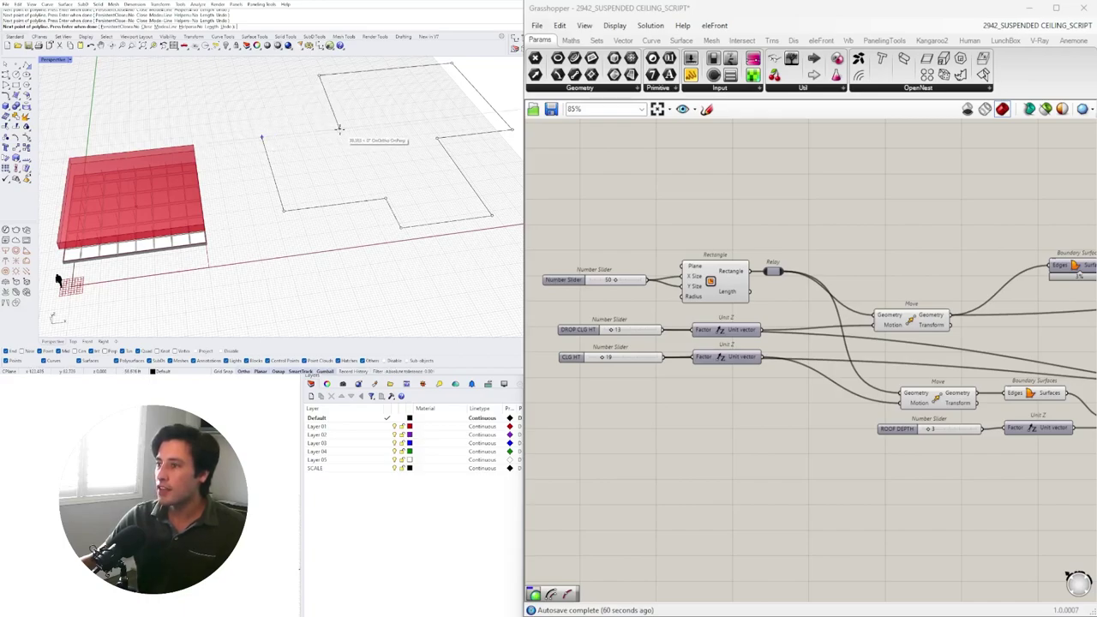
type("c")
key("Return")
right_click_drag(338, 158, 334, 138)
left_click(333, 137)
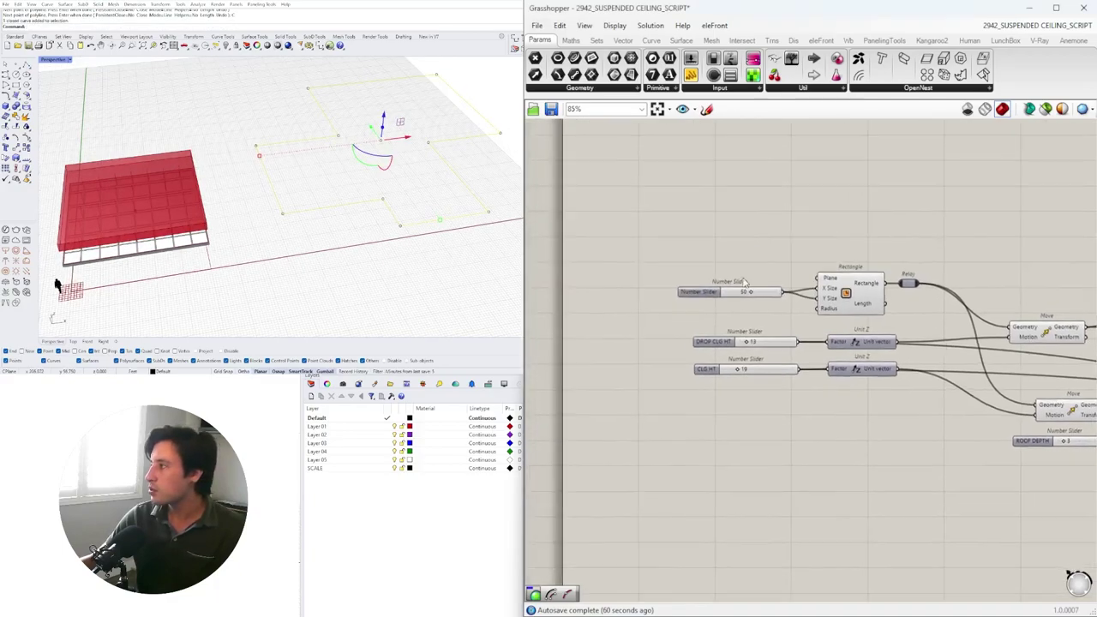
Place a Curve parameter on the canvas just above the Rectangle component
scroll(612, 244, "up", 2)
double_click(765, 207)
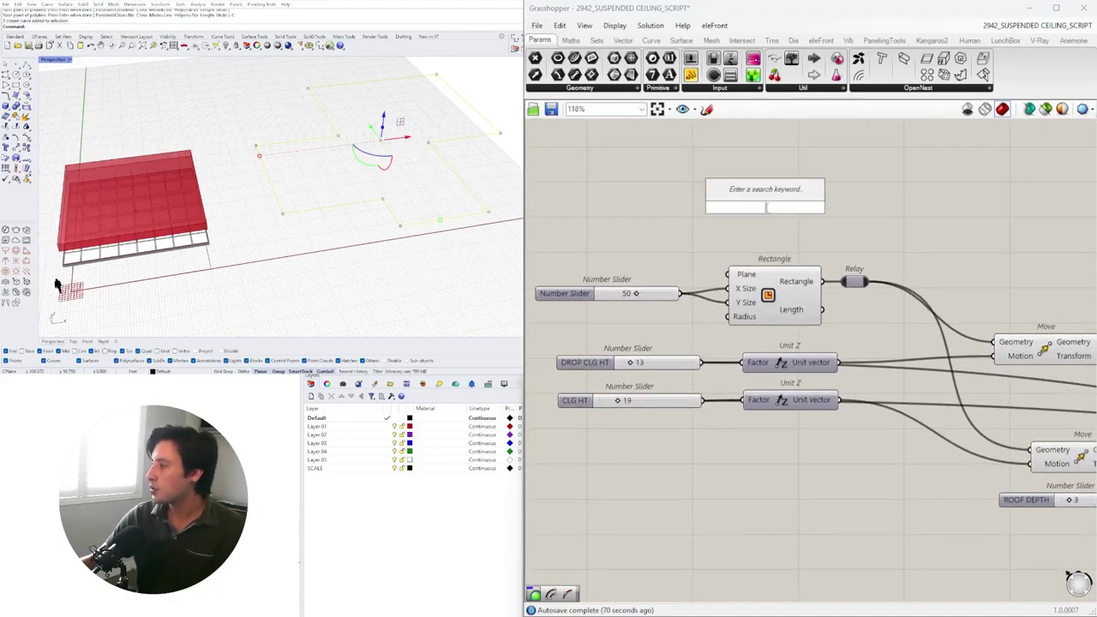
type("CURVE")
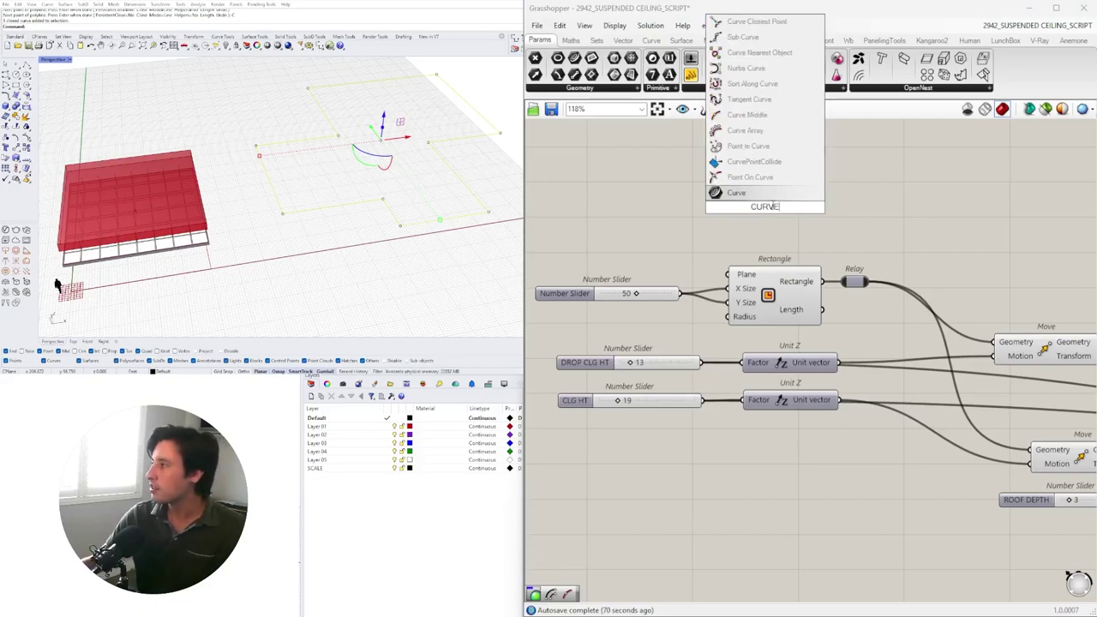
left_click(736, 192)
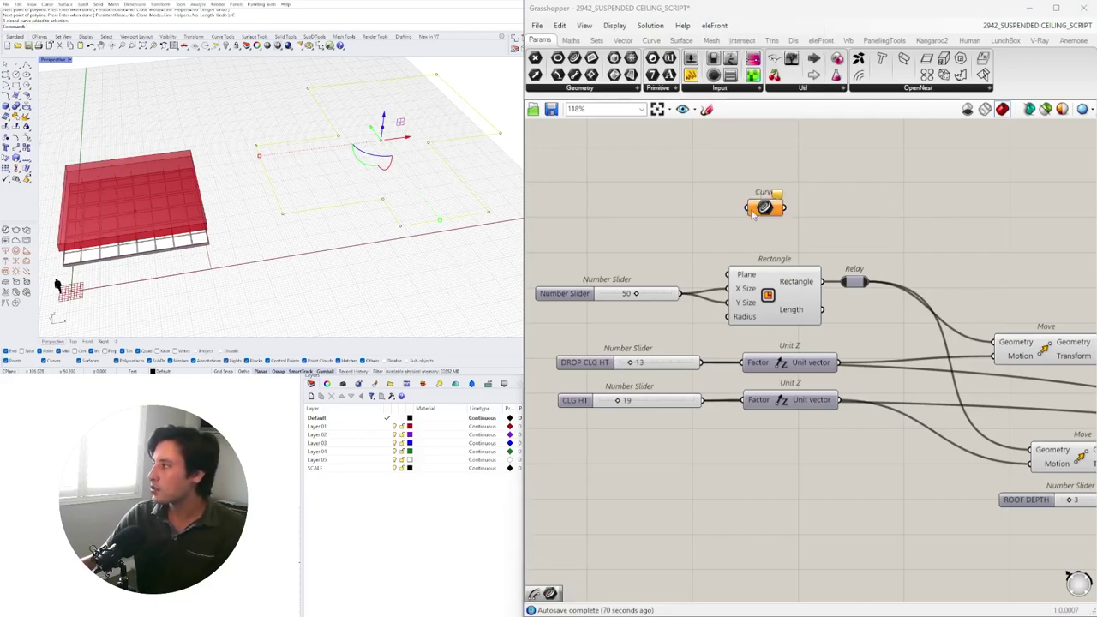
left_click_drag(754, 214, 776, 230)
Reference the stepped polyline in the Curve parameter and connect it to the Relay in place of the Rectangle output
right_click(779, 224)
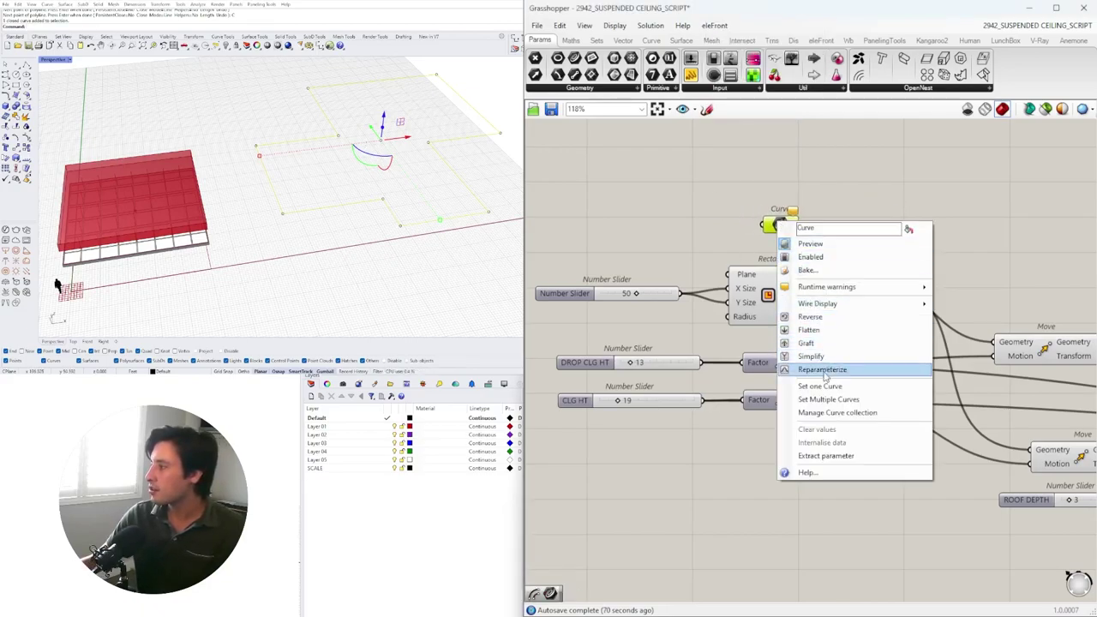
left_click(829, 385)
left_click(877, 201)
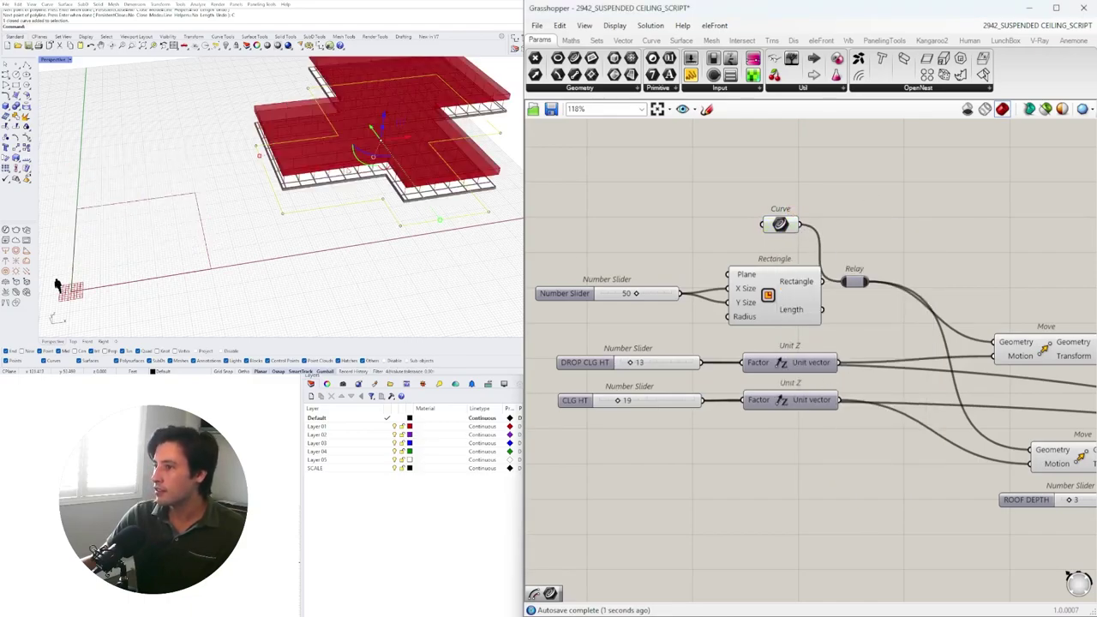
Reshape the stepped roof outline by moving the corner points at the end of one wing
scroll(359, 198, "up", 4)
right_click_drag(343, 214, 294, 115)
scroll(350, 139, "down", 3)
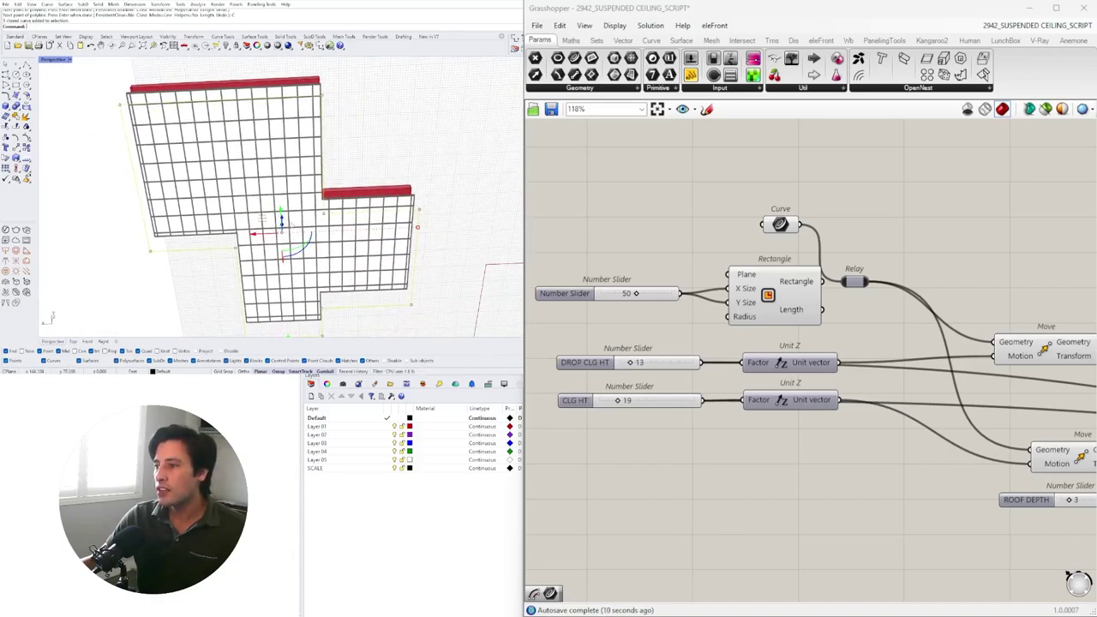
right_click_drag(300, 281, 308, 190)
scroll(308, 190, "down", 4)
right_click_drag(253, 139, 393, 216)
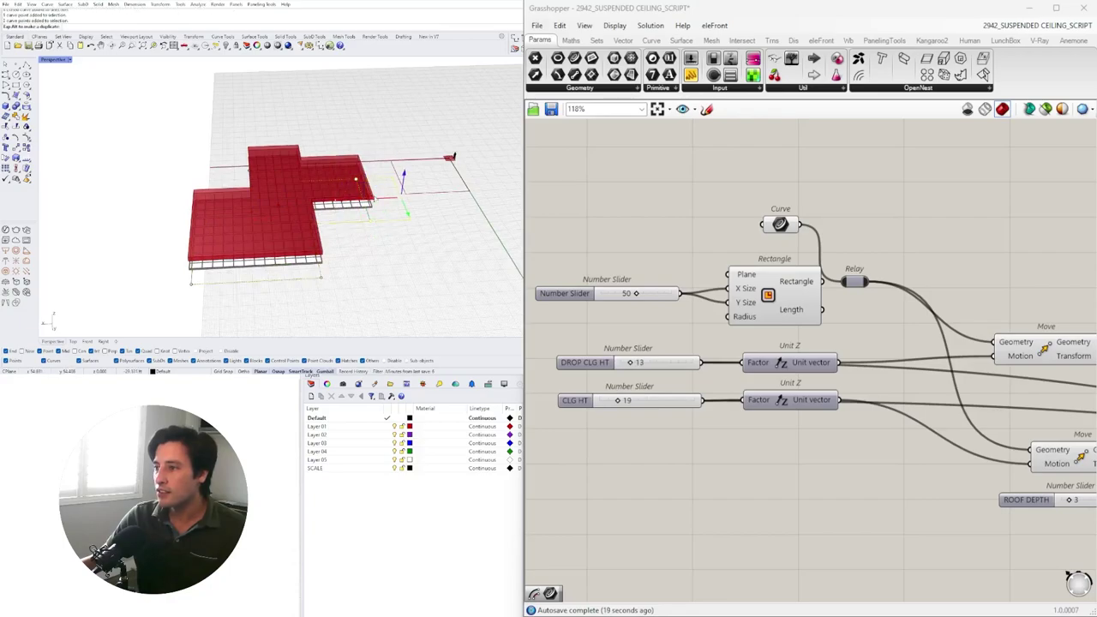
right_click_drag(364, 247, 395, 218)
left_click_drag(322, 218, 319, 217)
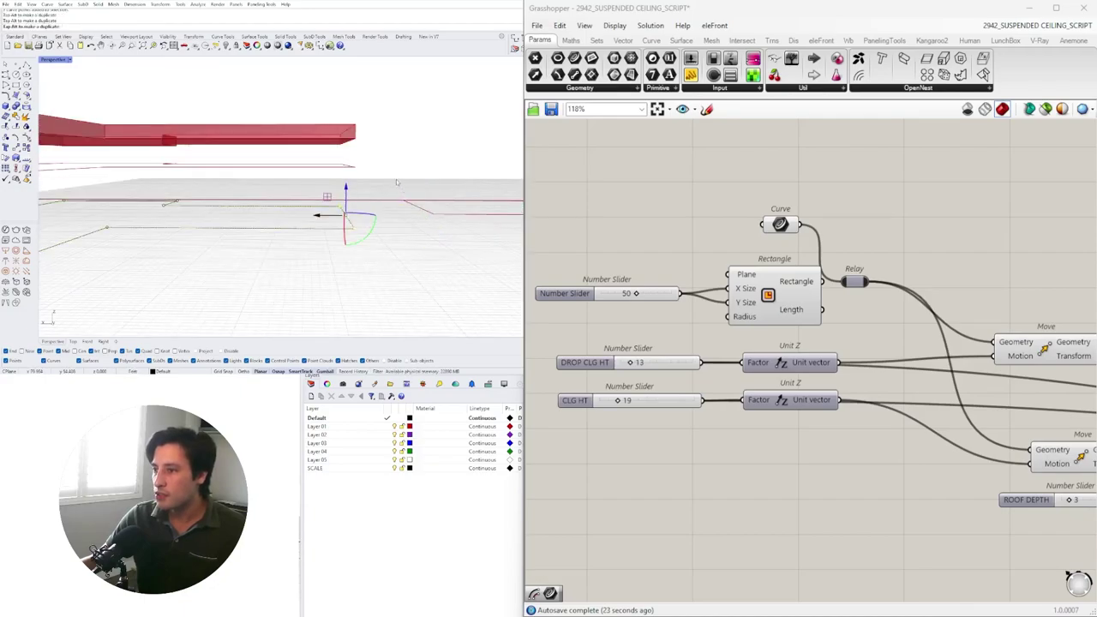
mouse_move(394, 178)
right_mouse_down()
mouse_move(191, 160)
mouse_move(287, 141)
mouse_move(386, 179)
right_mouse_up()
scroll(387, 179, "down", 6)
key("Escape")
scroll(308, 181, "down", 3)
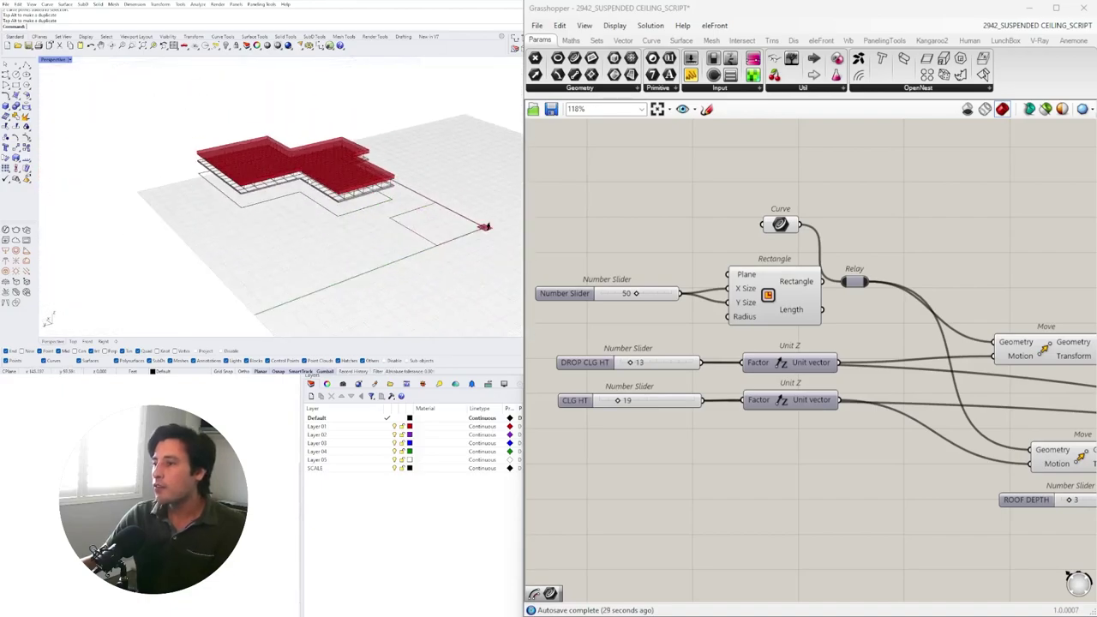
Draw a separate rectangle on the ground beside the stepped outline and select it
right_click_drag(205, 257, 287, 131)
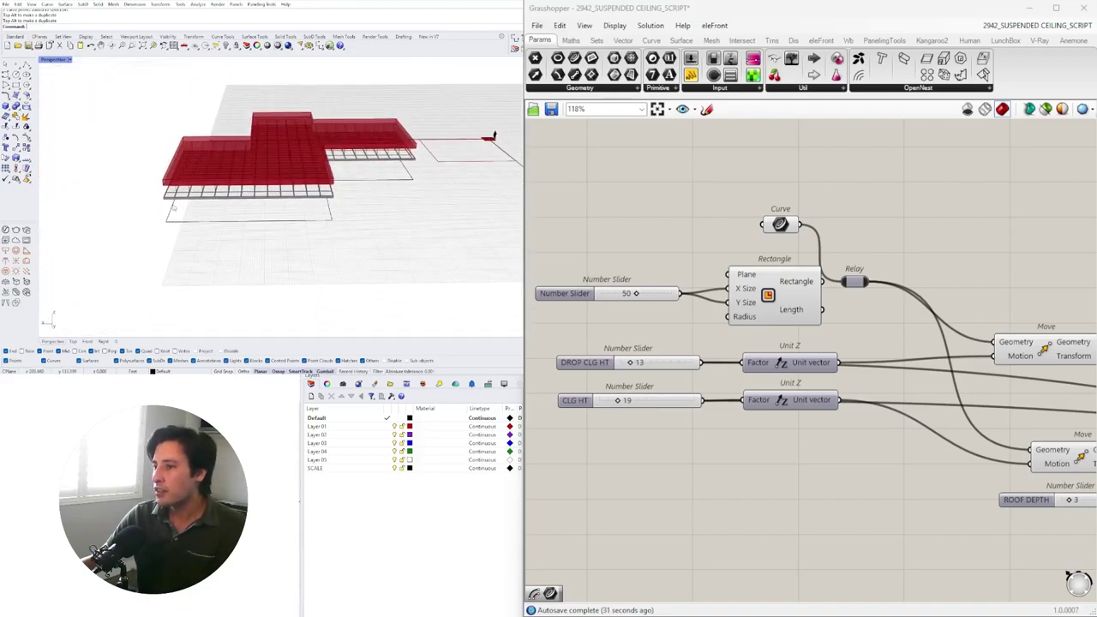
scroll(223, 220, "down", 4)
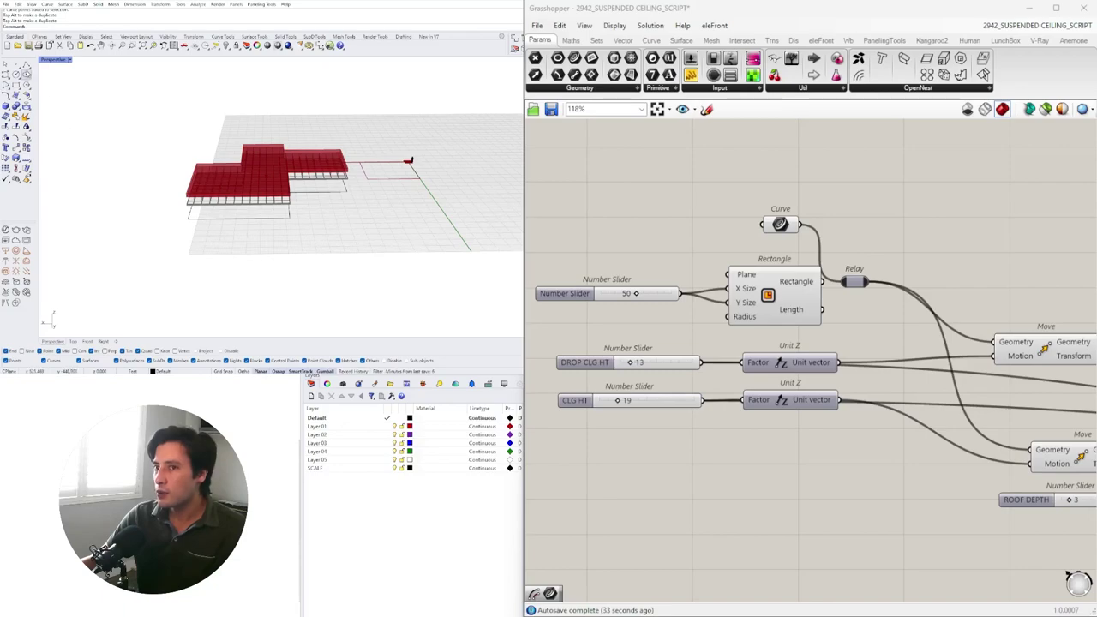
left_click(359, 240)
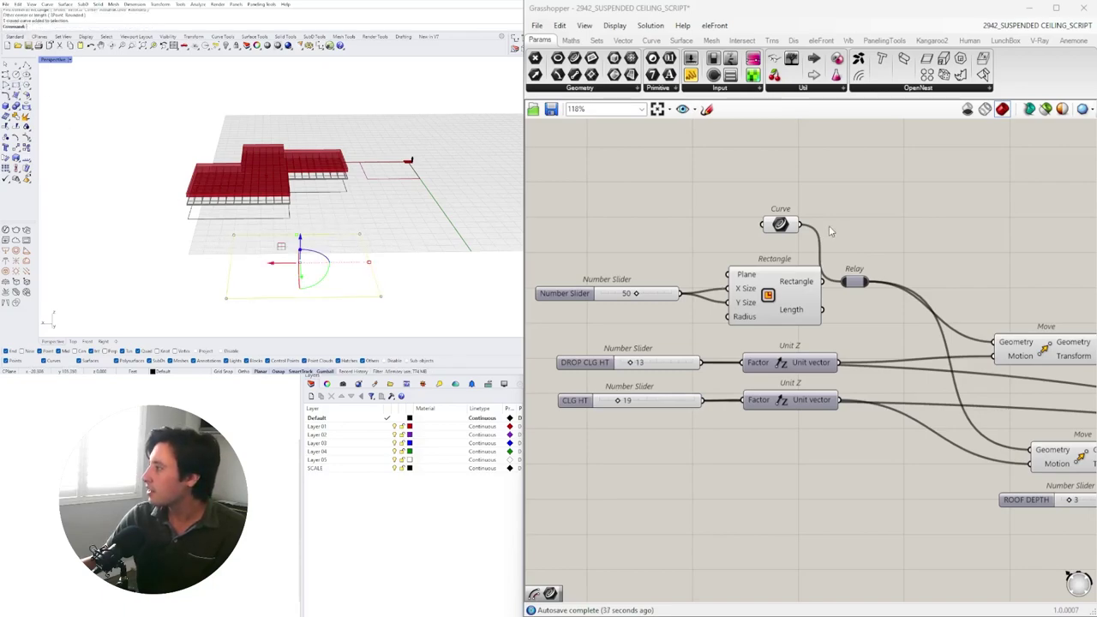
Set the newly drawn rectangle as the Curve parameter's curve and check the regenerated roof from several sides
right_click(784, 224)
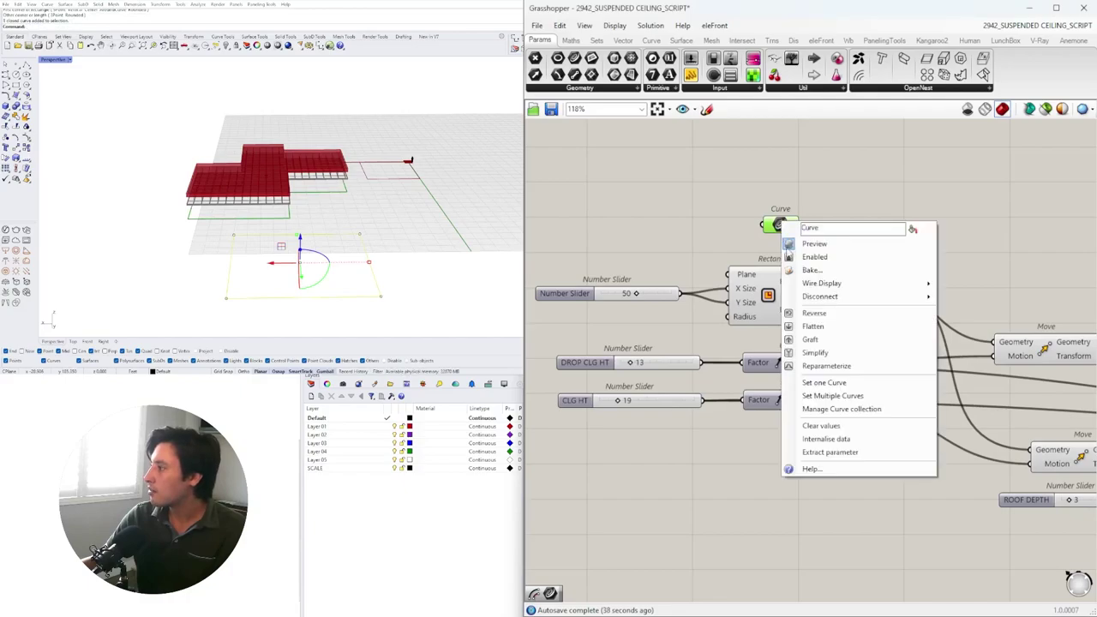
left_click(827, 381)
right_click_drag(327, 228, 396, 192)
scroll(403, 187, "up", 5)
scroll(395, 192, "down", 5)
right_click_drag(330, 176, 275, 229)
scroll(300, 206, "down", 3)
right_click_drag(327, 195, 268, 194, "shift")
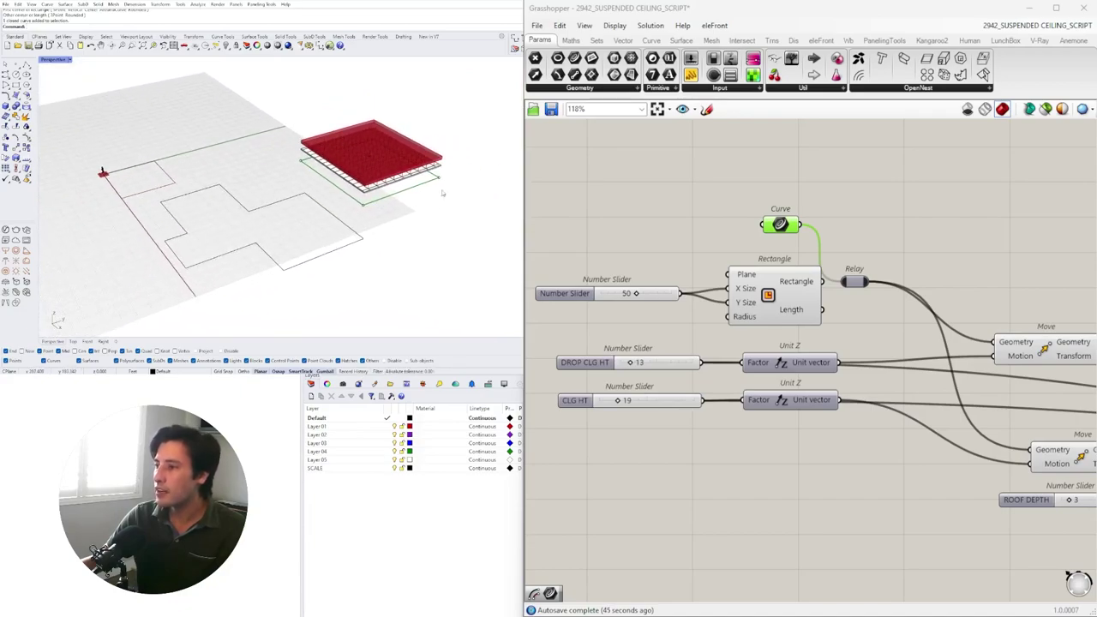
Move the Rectangle component with its slider away from the Relay and nudge the Curve parameter above it
left_click(771, 248)
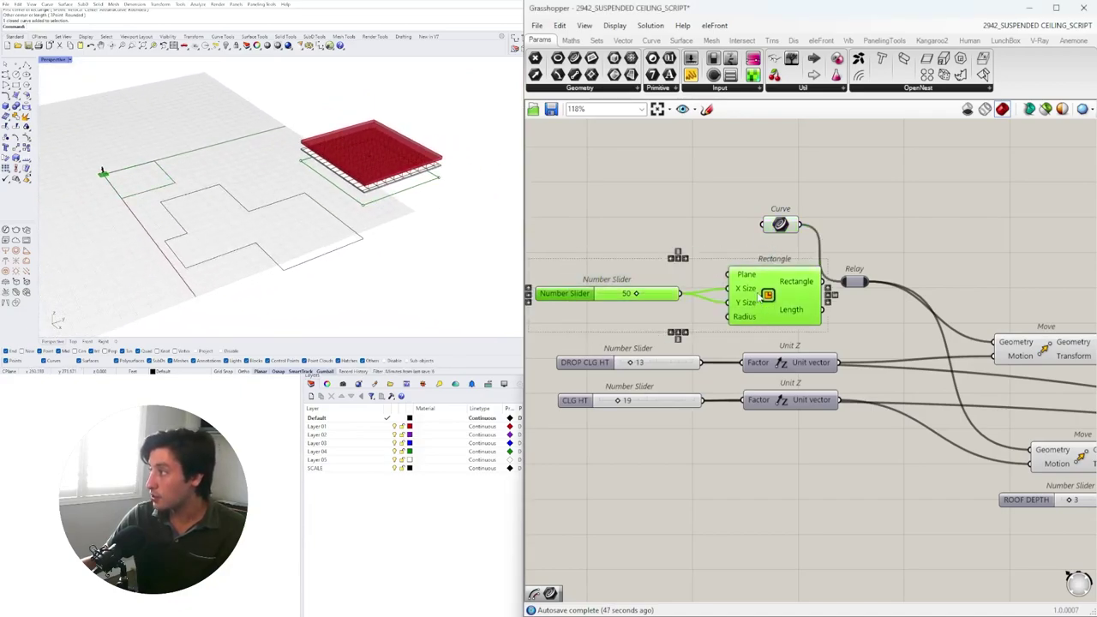
left_click_drag(758, 296, 733, 288)
left_click(797, 173)
left_click_drag(783, 223, 777, 226)
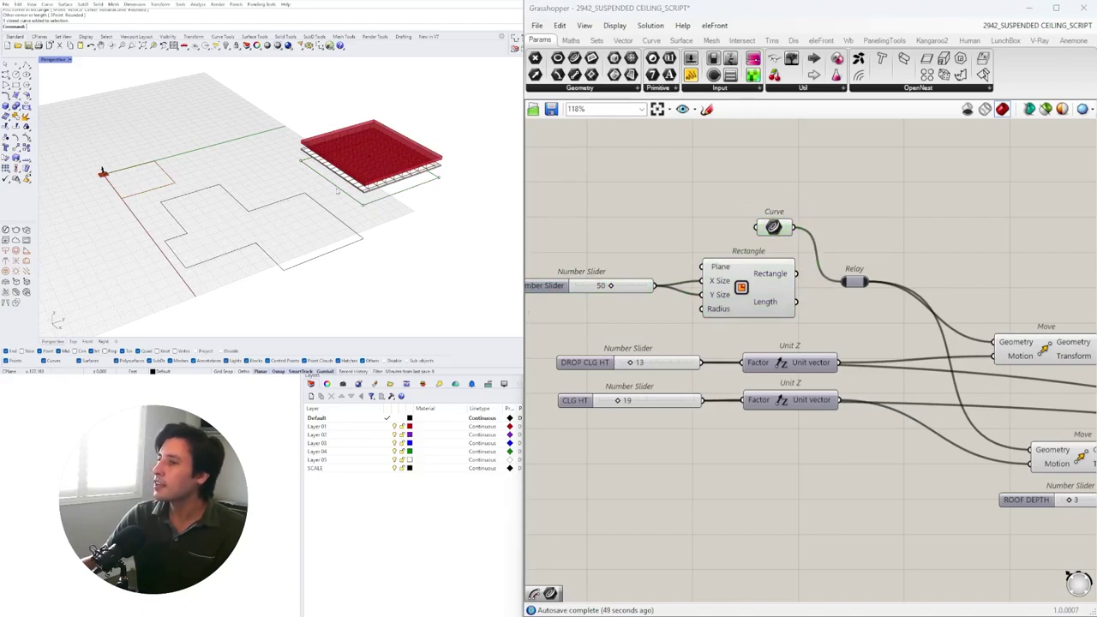
Draw a large circle on the ground beyond the rectangular roof and select it
right_click_drag(332, 191, 320, 187)
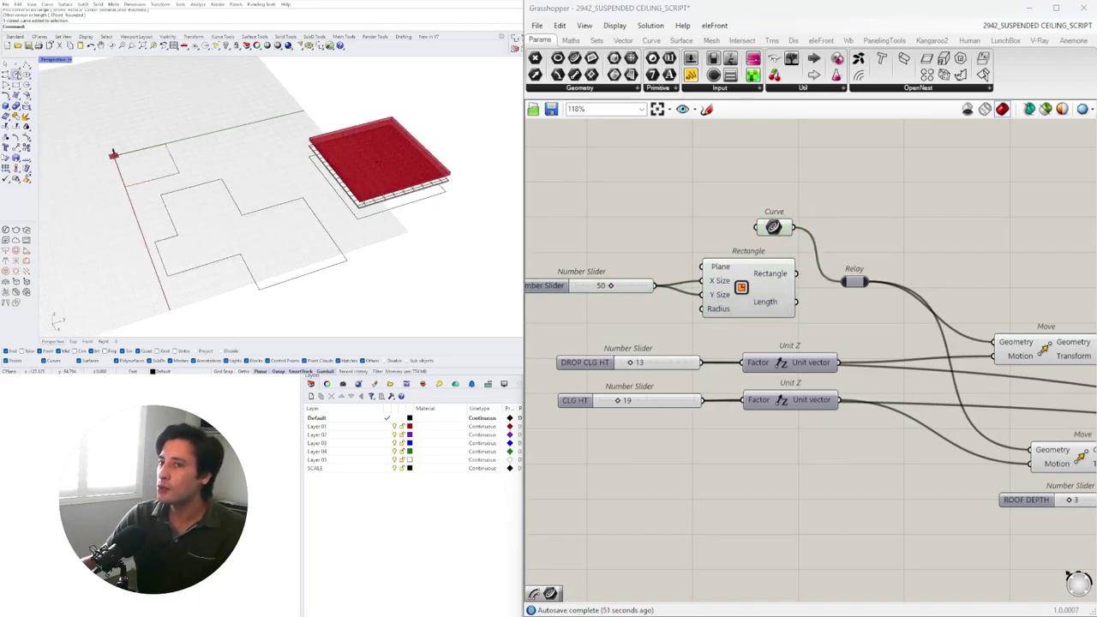
left_click(16, 74)
scroll(415, 232, "down", 3)
right_click_drag(454, 224, 288, 233, "shift")
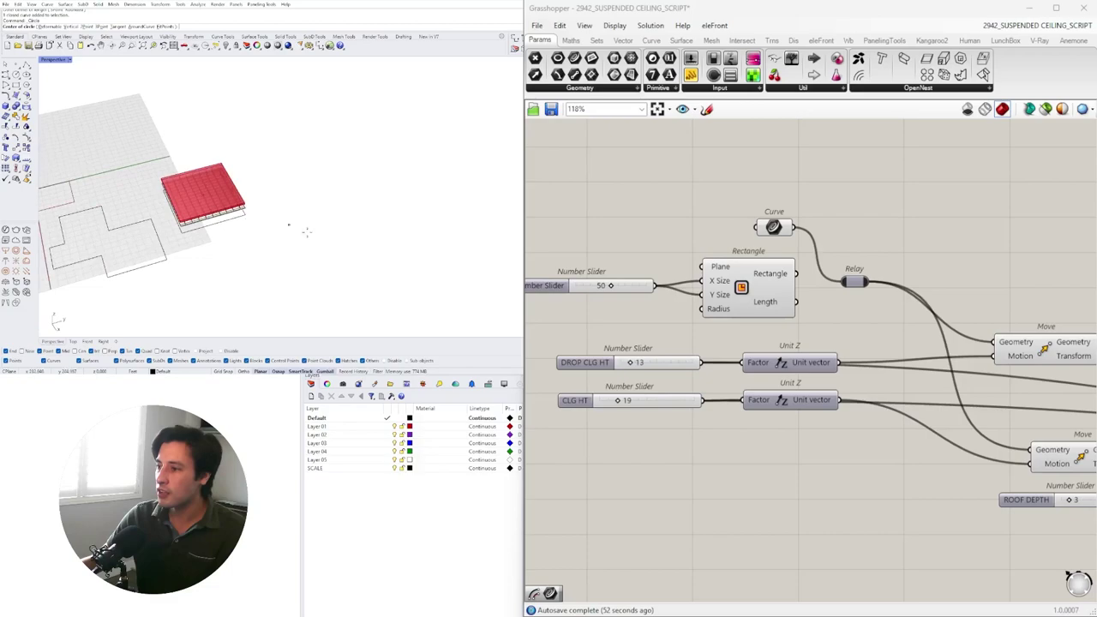
left_click(316, 238)
left_click(339, 206)
left_click(339, 207)
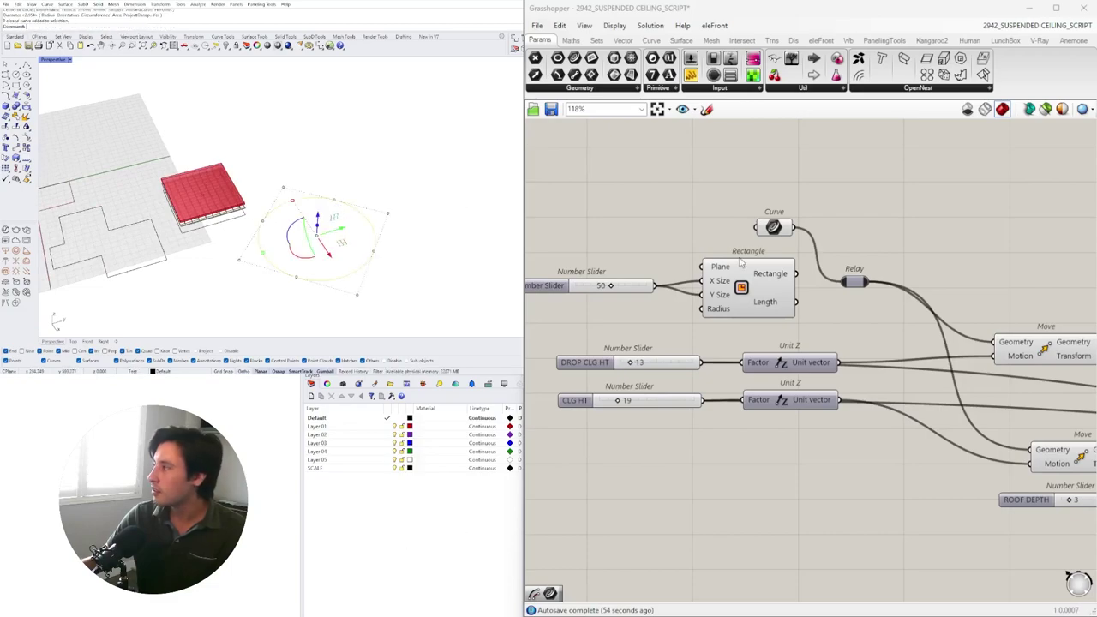
Set the circle as the Curve parameter's curve and inspect the circular roof's hangers and drop ceiling from low down
right_click(770, 228)
left_click(805, 384)
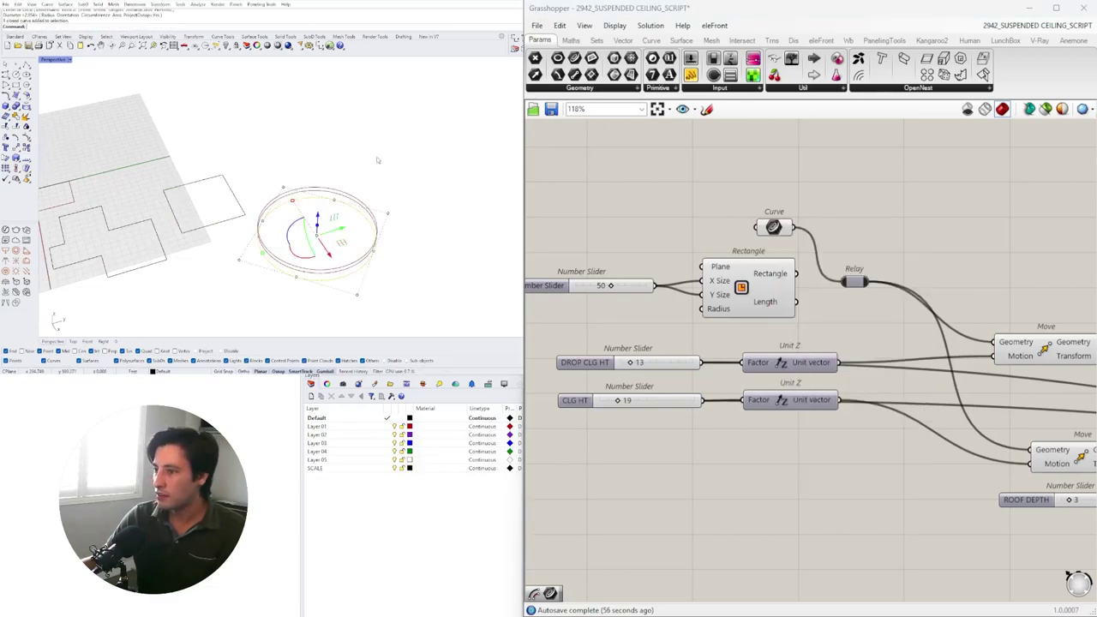
key("Escape")
mouse_move(333, 256)
right_mouse_down()
mouse_move(305, 179)
mouse_move(317, 172)
mouse_move(308, 196)
mouse_move(279, 188)
right_mouse_up()
scroll(301, 180, "up", 8)
scroll(148, 215, "up", 4)
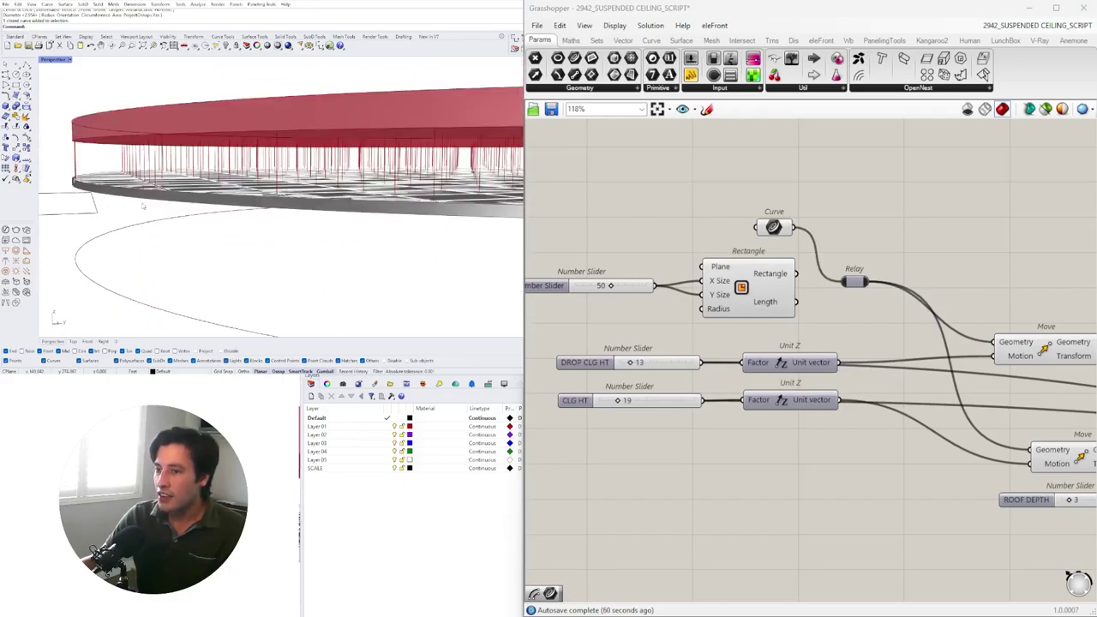
right_click_drag(143, 207, 166, 177)
scroll(171, 99, "down", 3)
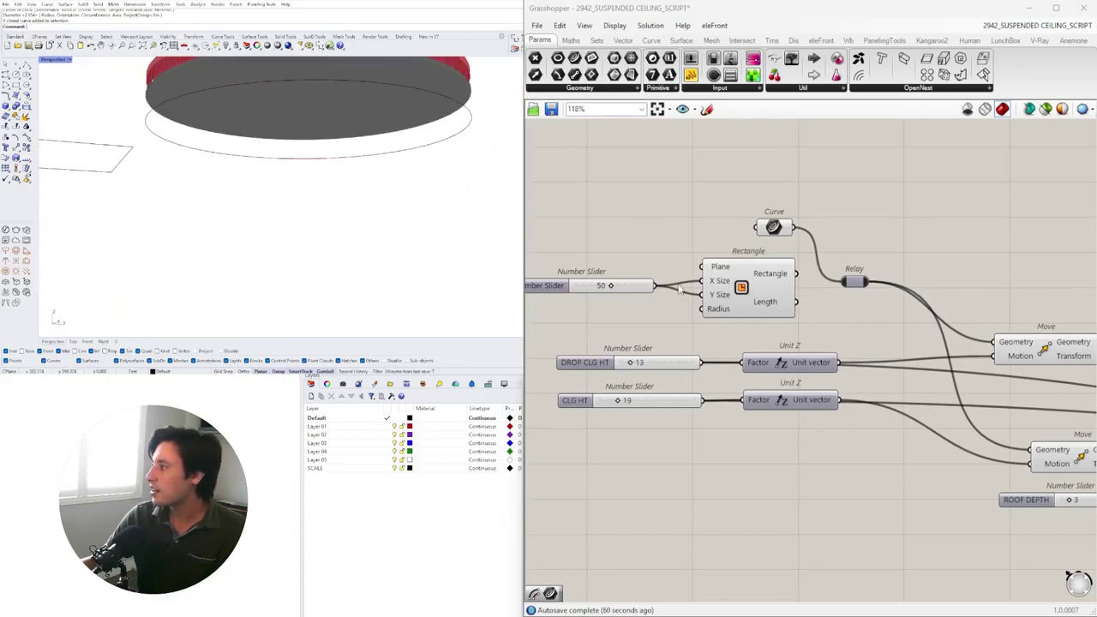
Select the boundary circle and scale it slightly smaller
scroll(678, 286, "up", 2)
right_click_drag(684, 264, 728, 309)
scroll(728, 300, "down", 2)
scroll(355, 204, "down", 5)
left_click(383, 192)
scroll(244, 190, "up", 3)
left_click_drag(130, 193, 150, 193)
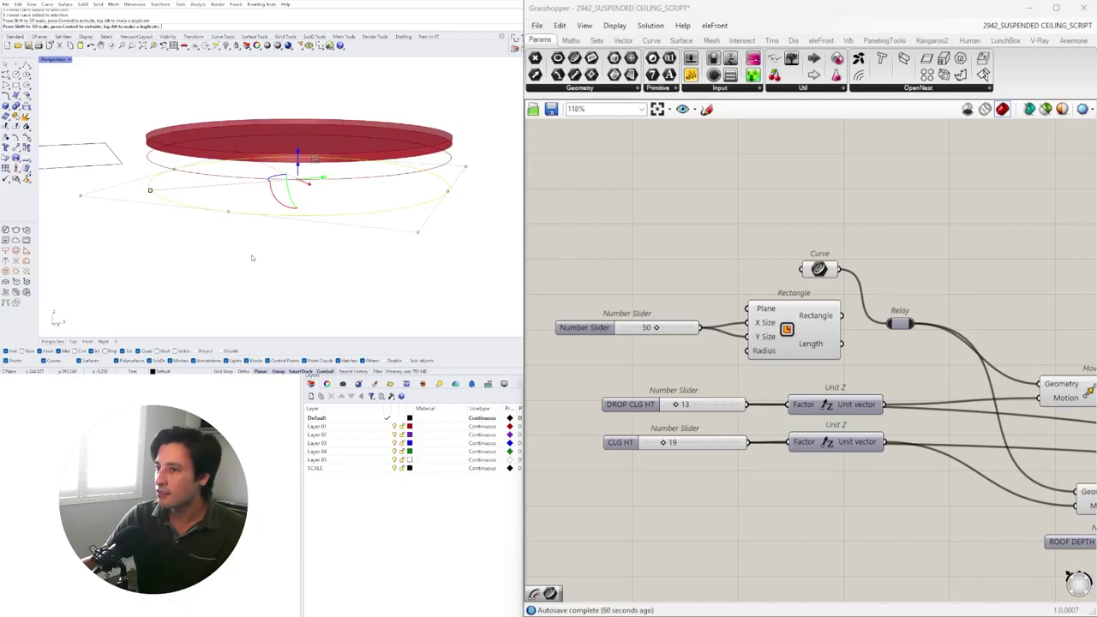
Examine the resized circular roof's hangers and drop-ceiling grid from below and around its edge
right_click_drag(250, 257, 238, 191)
scroll(222, 185, "up", 4)
scroll(206, 178, "up", 5)
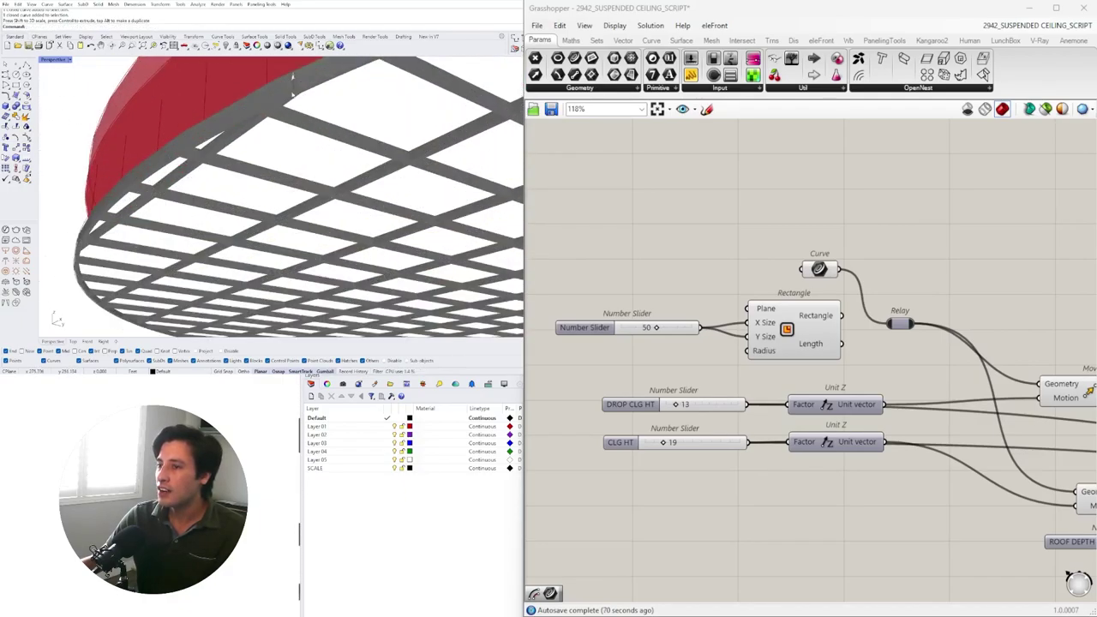
scroll(288, 96, "down", 8)
right_click_drag(289, 96, 168, 109, "shift")
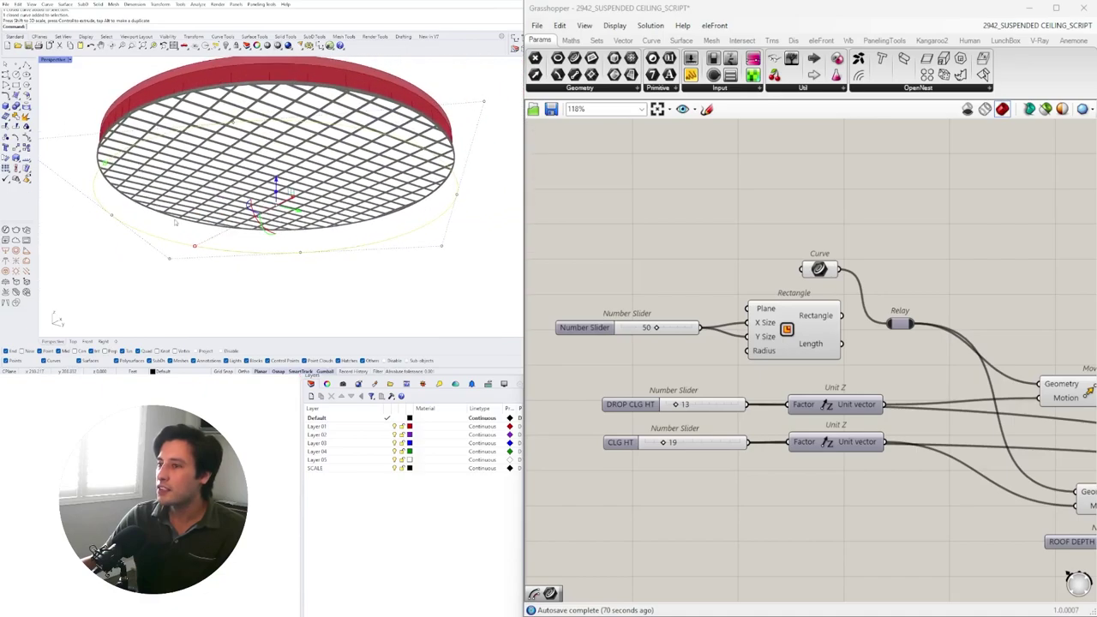
scroll(114, 123, "up", 7)
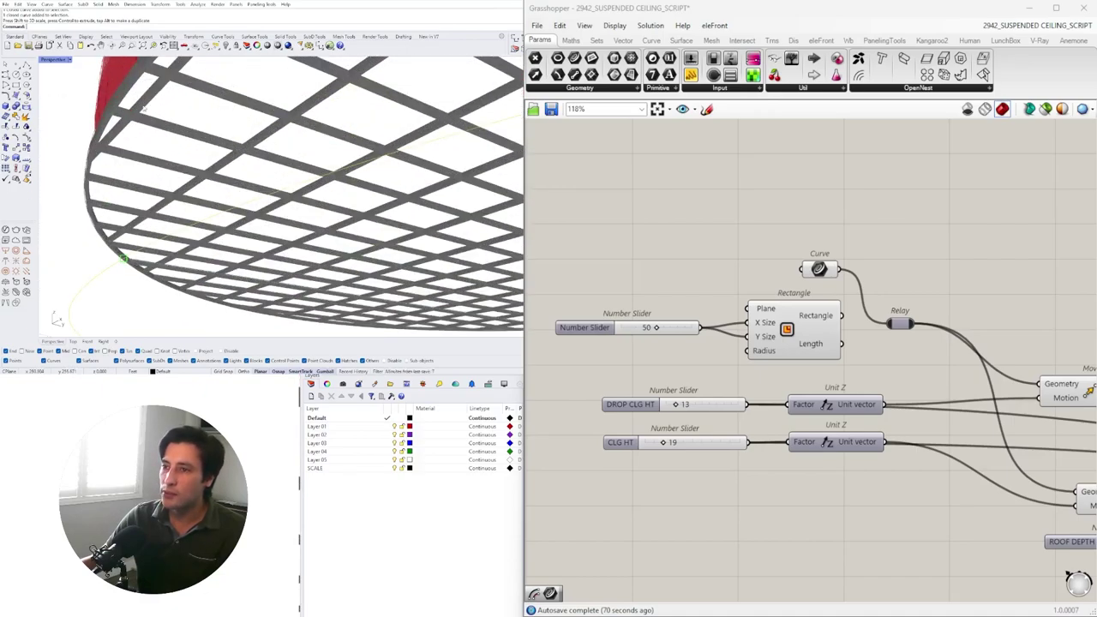
scroll(142, 109, "down", 7)
right_click_drag(143, 109, 337, 148)
scroll(857, 396, "down", 4)
Set the X spacing slider to 16.2 and the Y spacing slider to 26.9 for the circular ceiling grid
right_click_drag(857, 396, 531, 336)
scroll(813, 367, "up", 4)
right_click_drag(813, 367, 772, 363)
scroll(686, 322, "up", 5)
scroll(680, 307, "up", 3)
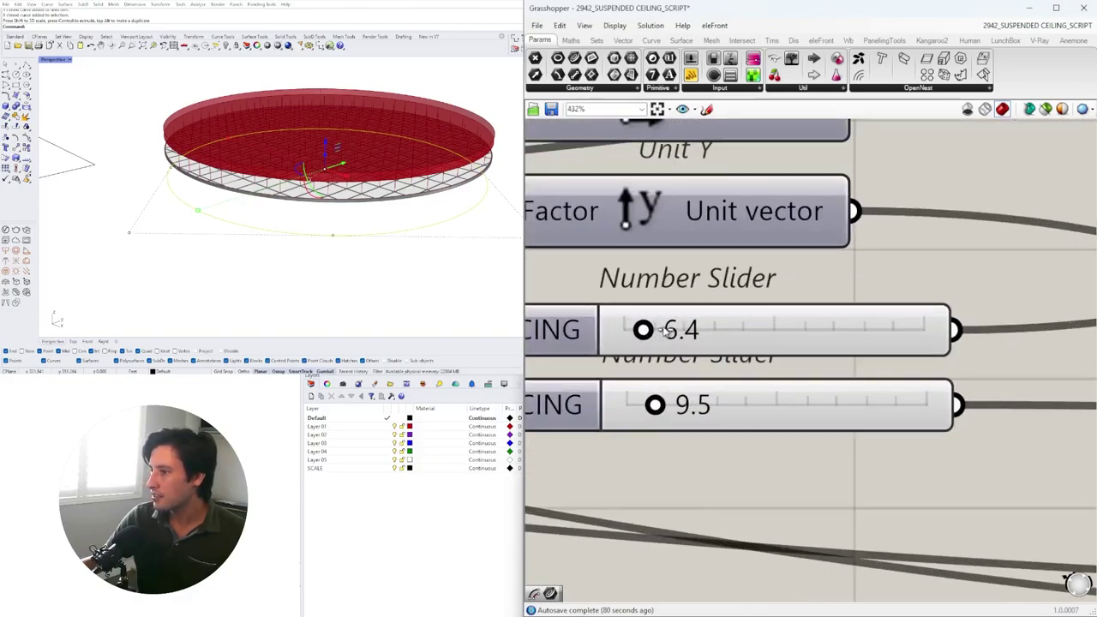
left_click_drag(668, 332, 682, 332)
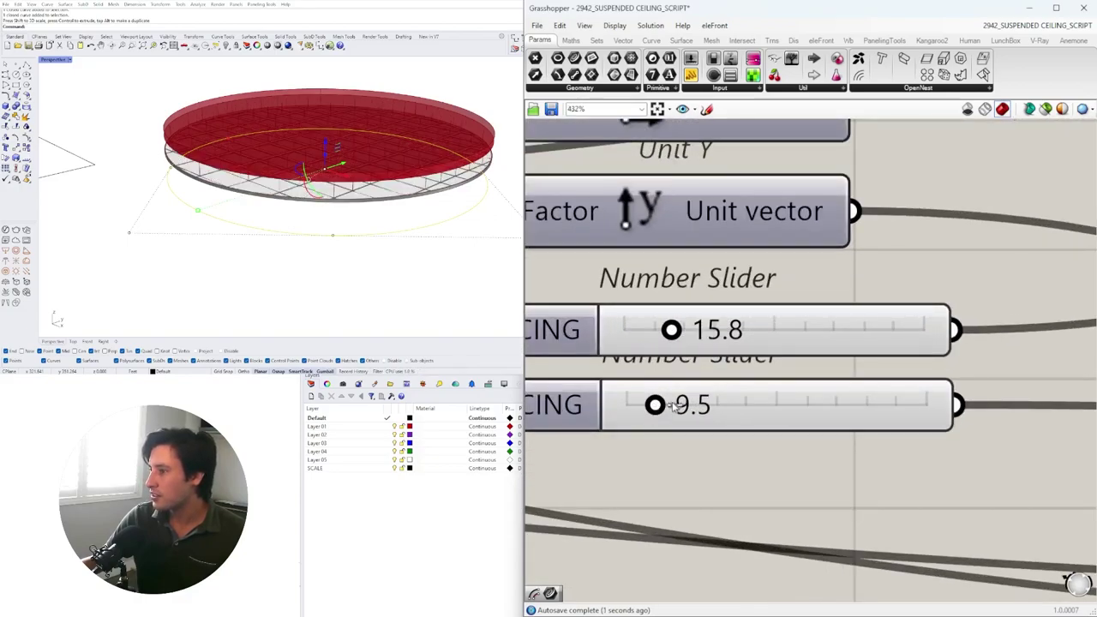
left_click_drag(675, 407, 707, 404)
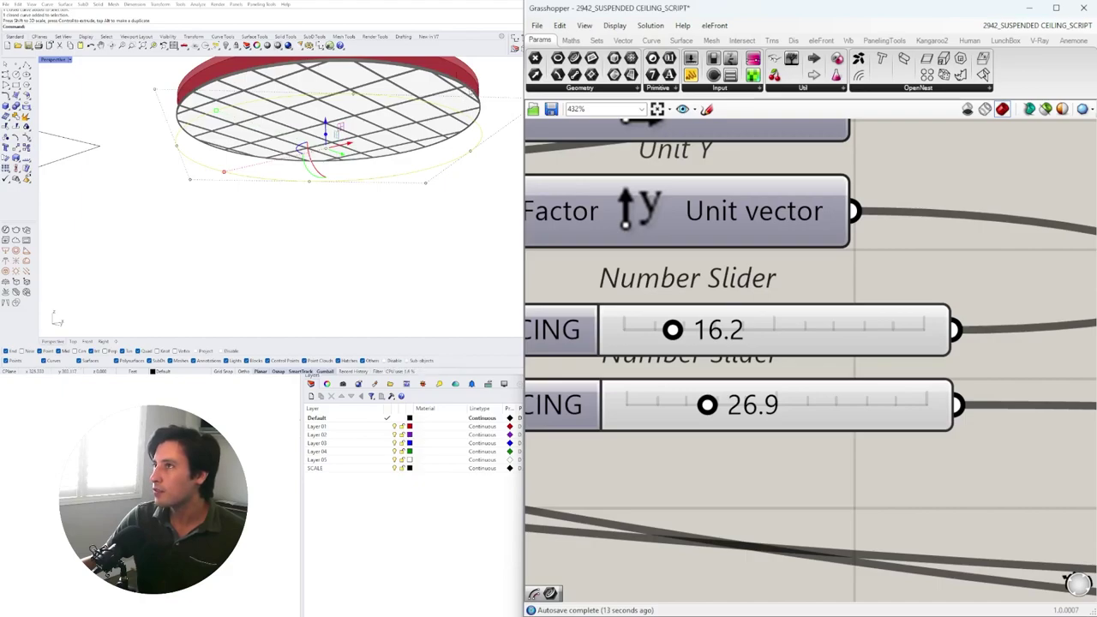
scroll(334, 145, "down", 7)
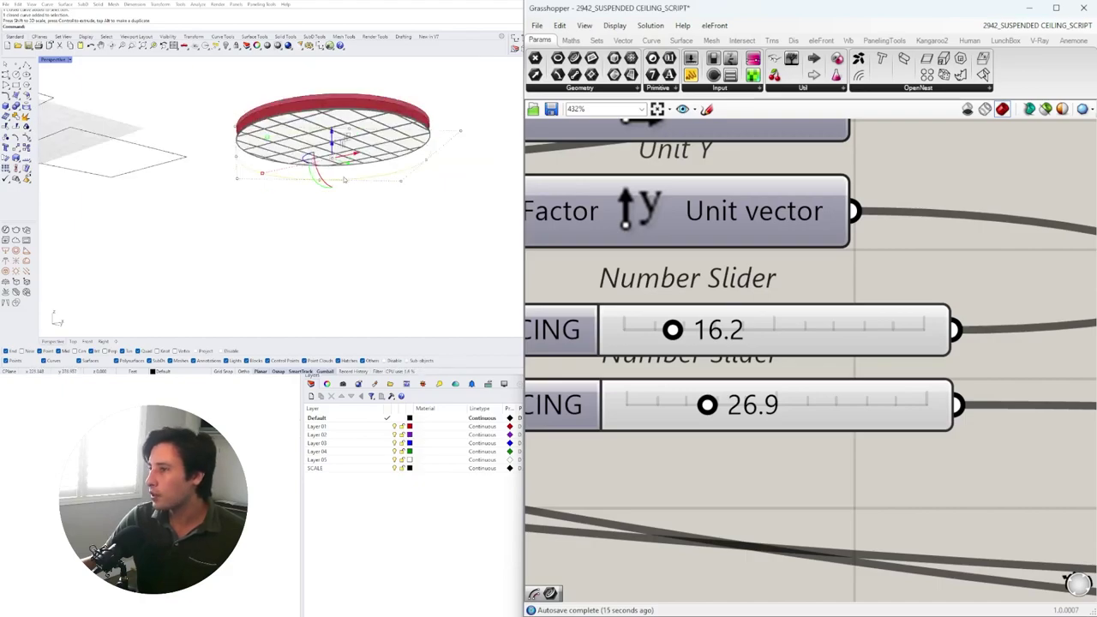
Draw a closed, smooth freeform curve of control points on the ground beyond the circular roof
key("Escape")
right_click_drag(334, 148, 310, 219)
scroll(276, 156, "down", 2)
right_click_drag(277, 156, 217, 248)
left_click(6, 75)
left_click(351, 177)
left_click(339, 224)
left_click(373, 285)
left_click(481, 281)
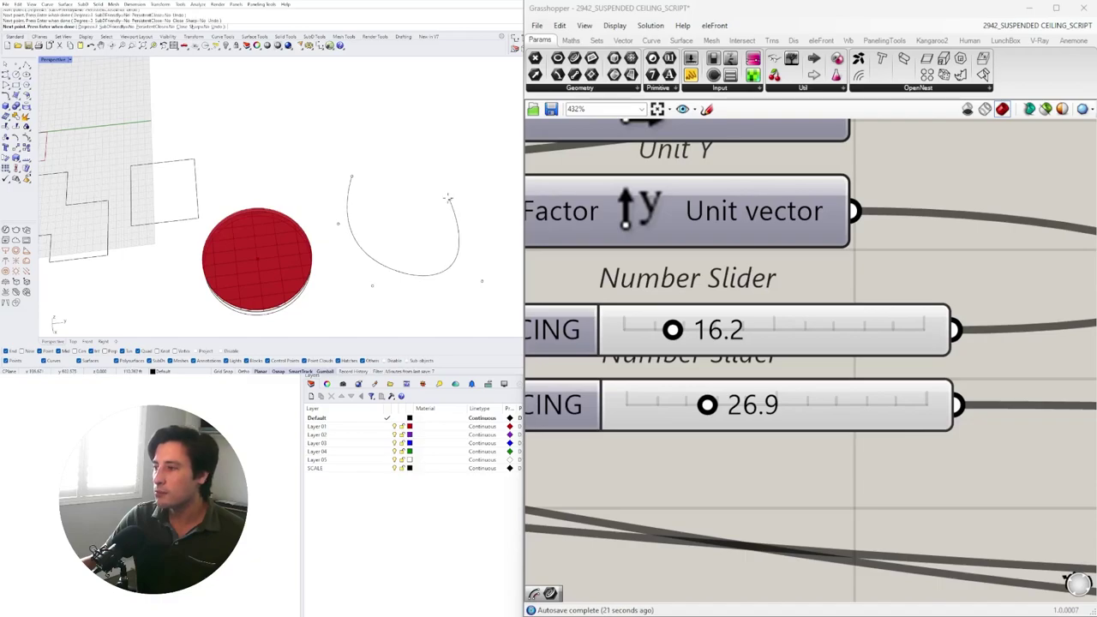
left_click(390, 155)
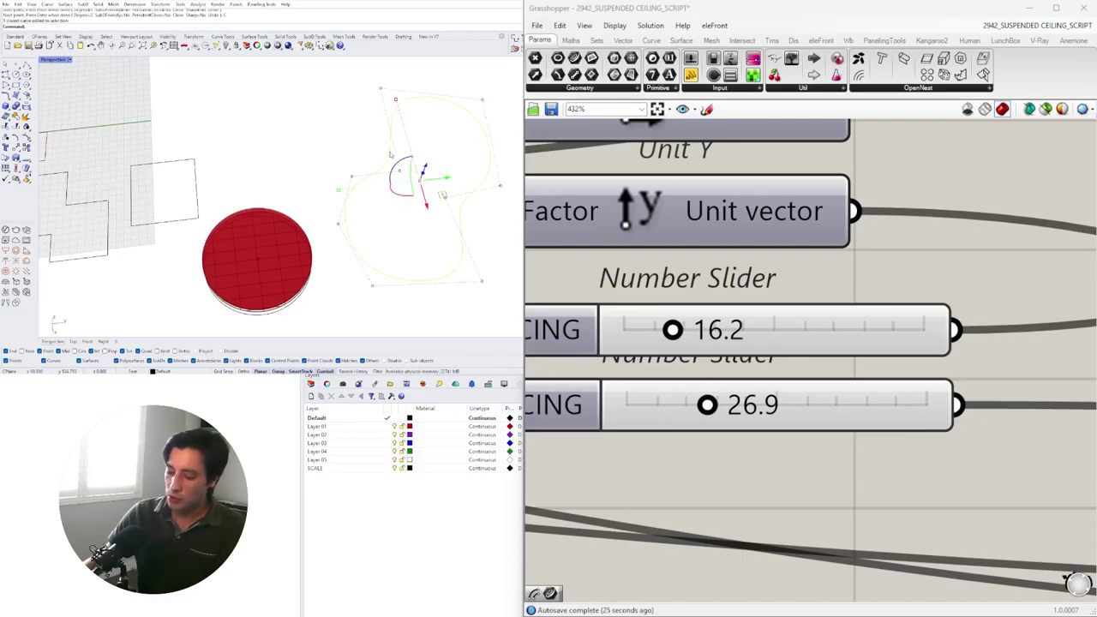
Try filling the closed freeform curve with a planar surface and undo it
key("Return")
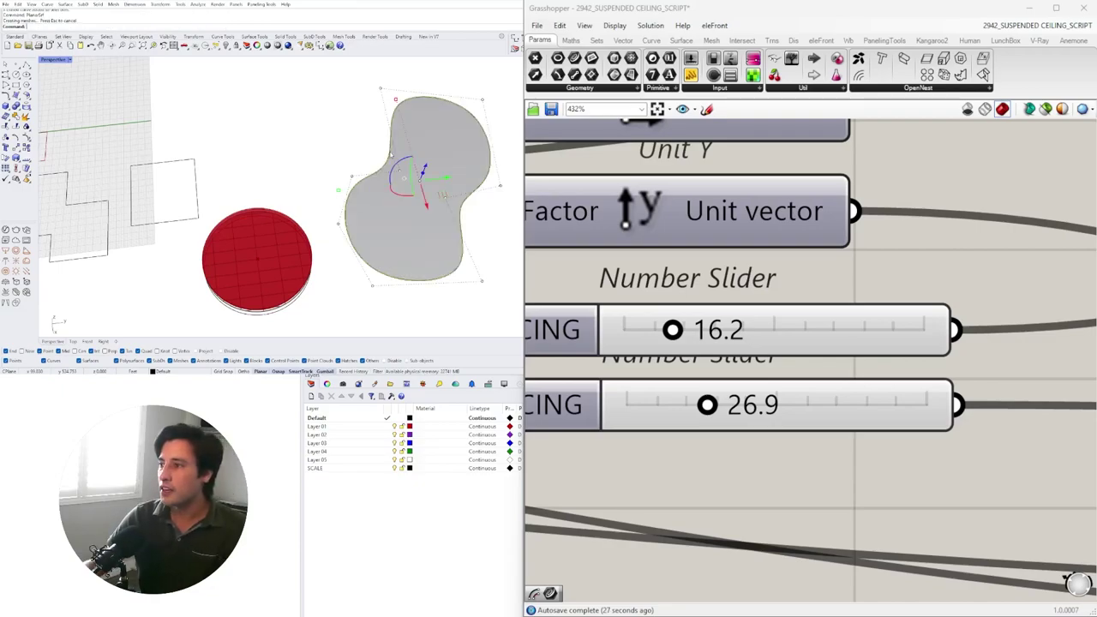
key("ctrl+z")
right_click_drag(391, 155, 386, 188)
Set the freeform curve as the Curve parameter's curve and check the regenerated roof from low down
scroll(615, 278, "down", 6)
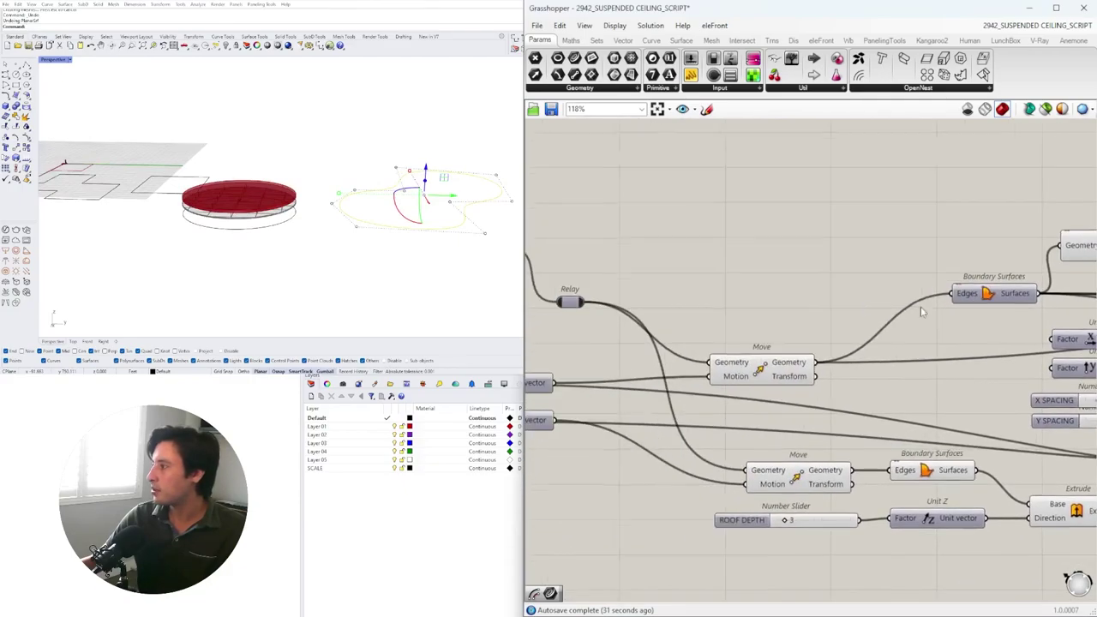
right_click(788, 294)
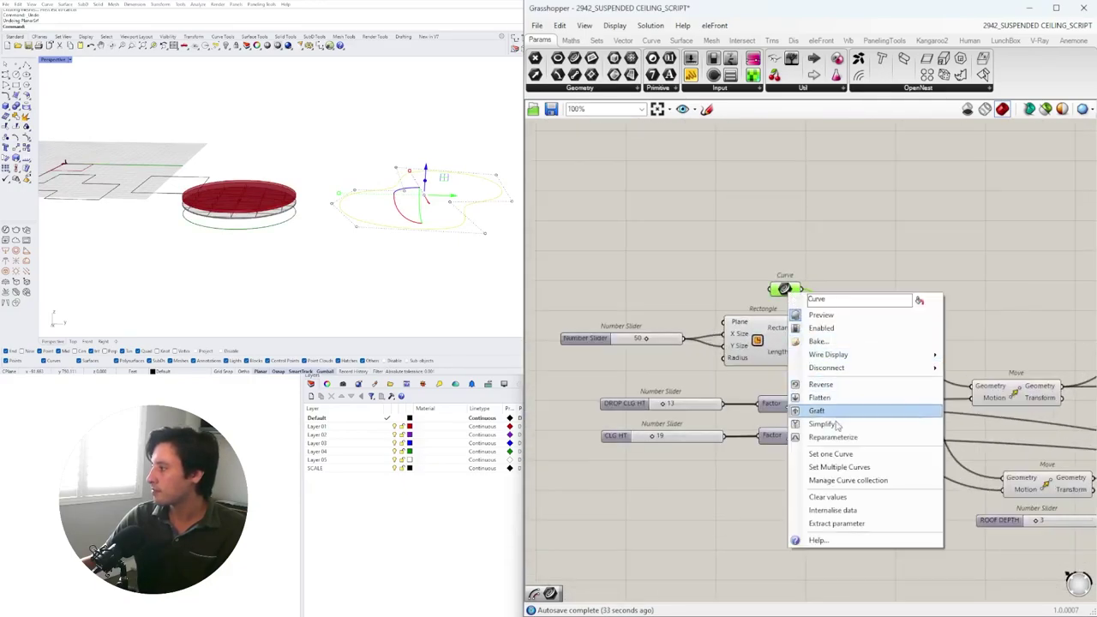
left_click(810, 454)
left_click(300, 202)
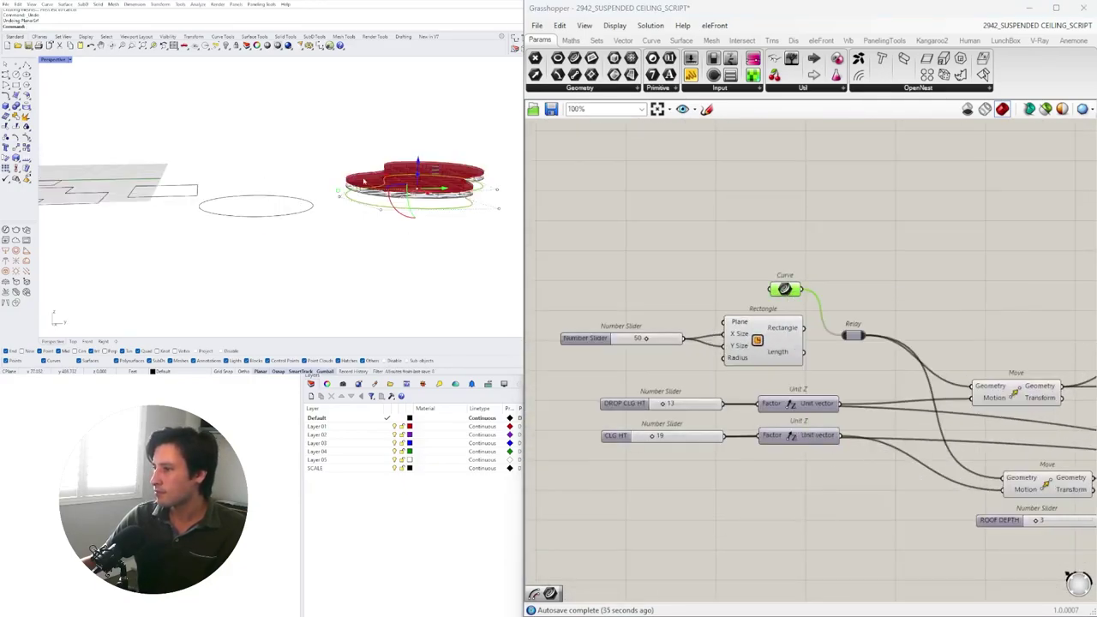
scroll(377, 180, "up", 8)
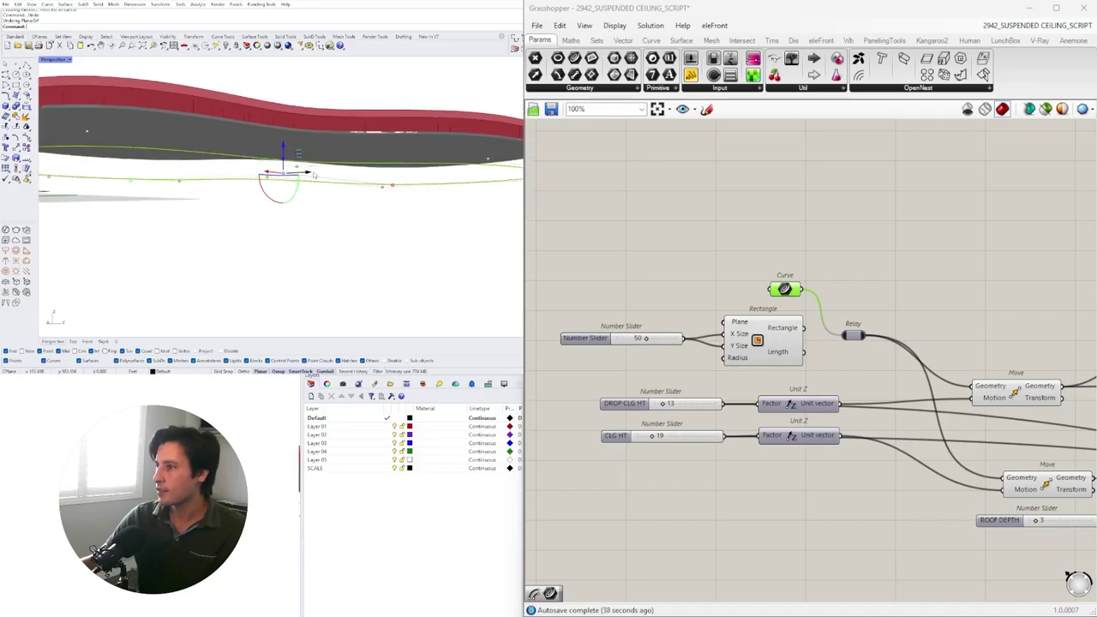
scroll(314, 175, "down", 2)
scroll(766, 272, "down", 2)
Set the X spacing to 21.6 and the Y spacing to 17.5 for the freeform roof's ceiling grid
right_click_drag(909, 287, 790, 253)
left_click(790, 252)
right_click_drag(956, 305, 694, 274)
scroll(793, 337, "up", 6)
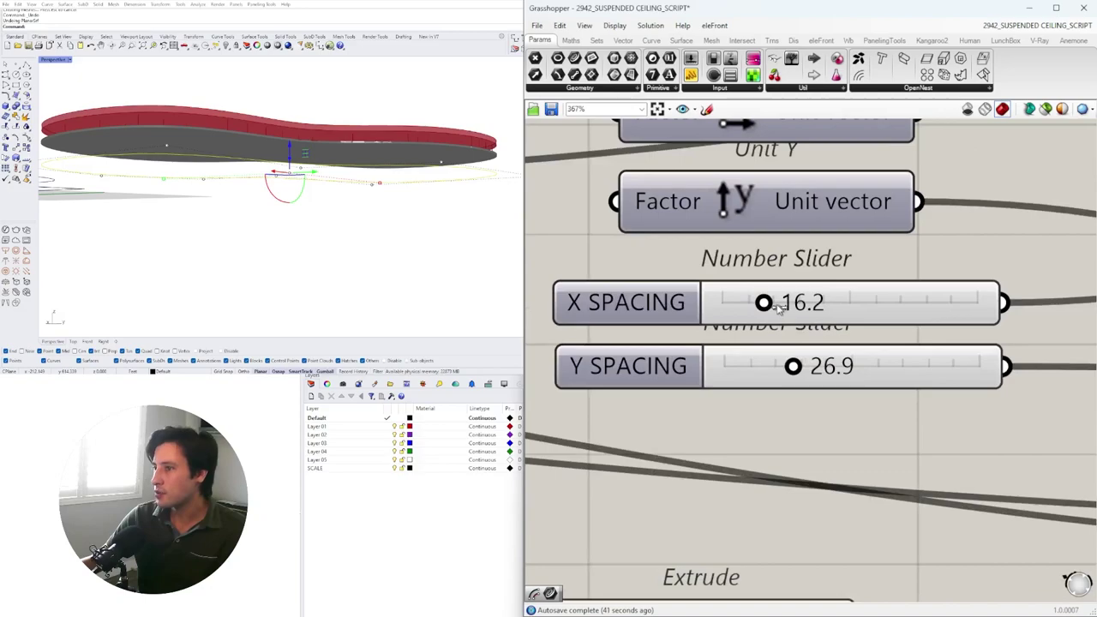
left_click_drag(777, 308, 786, 312)
right_click_drag(332, 533, 341, 453)
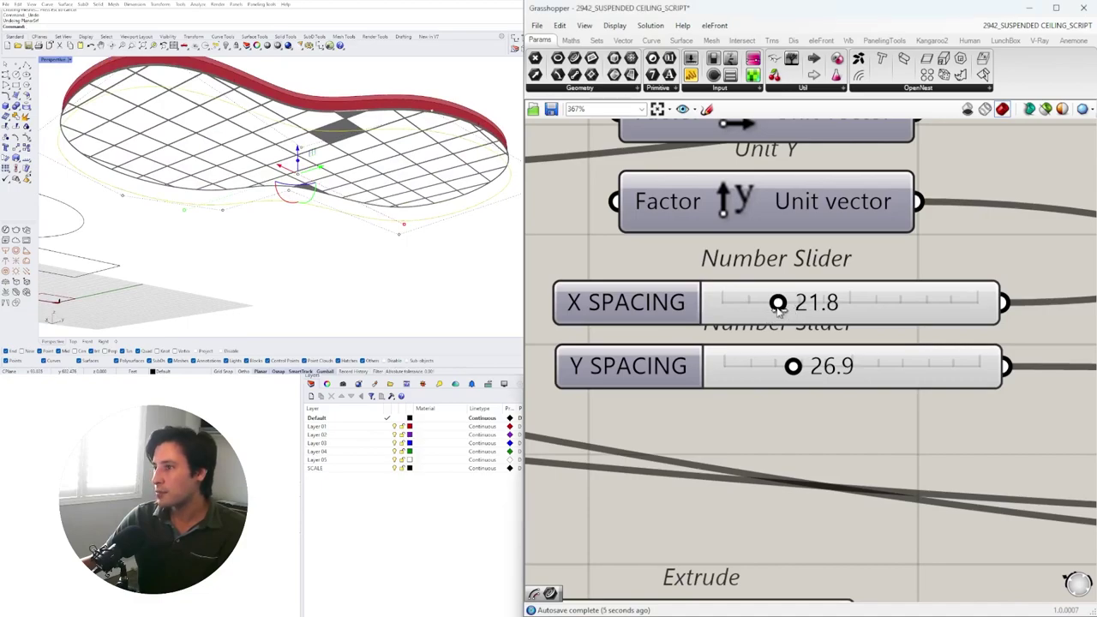
left_click_drag(777, 310, 777, 311)
left_click_drag(791, 366, 768, 372)
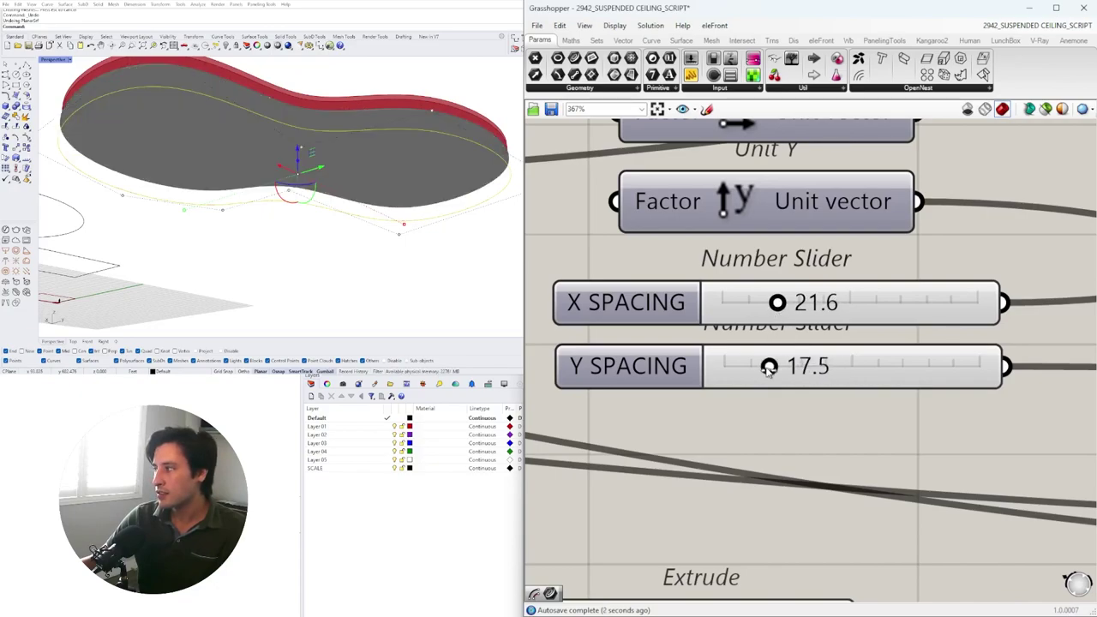
Set the Y spacing to exactly 17 and the X spacing to exactly 20
double_click(768, 366)
type("17")
key("Return")
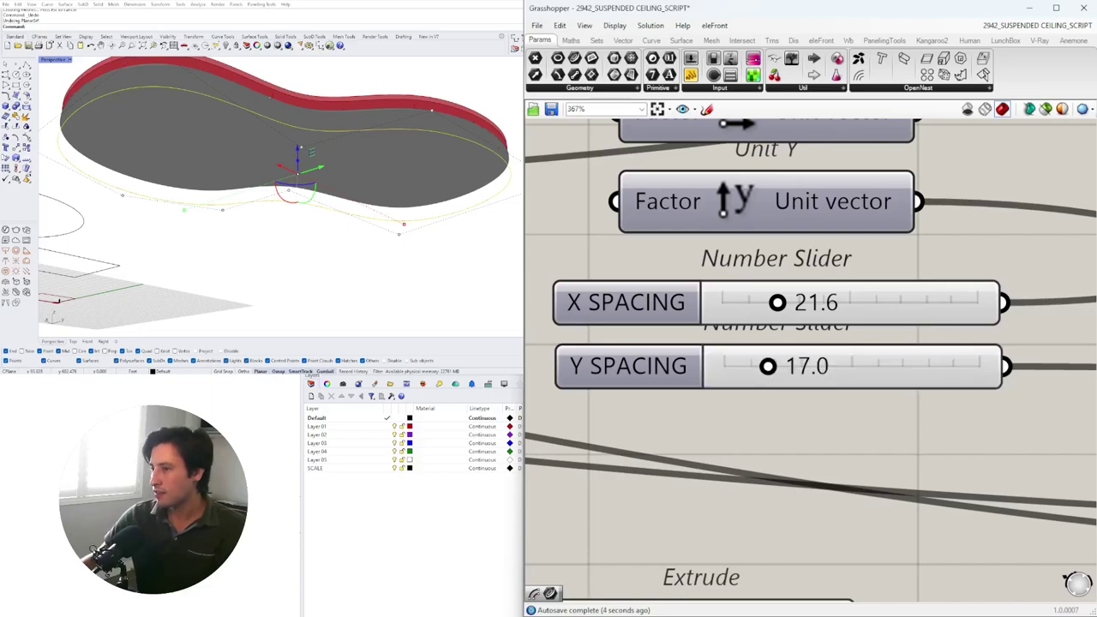
double_click(787, 306)
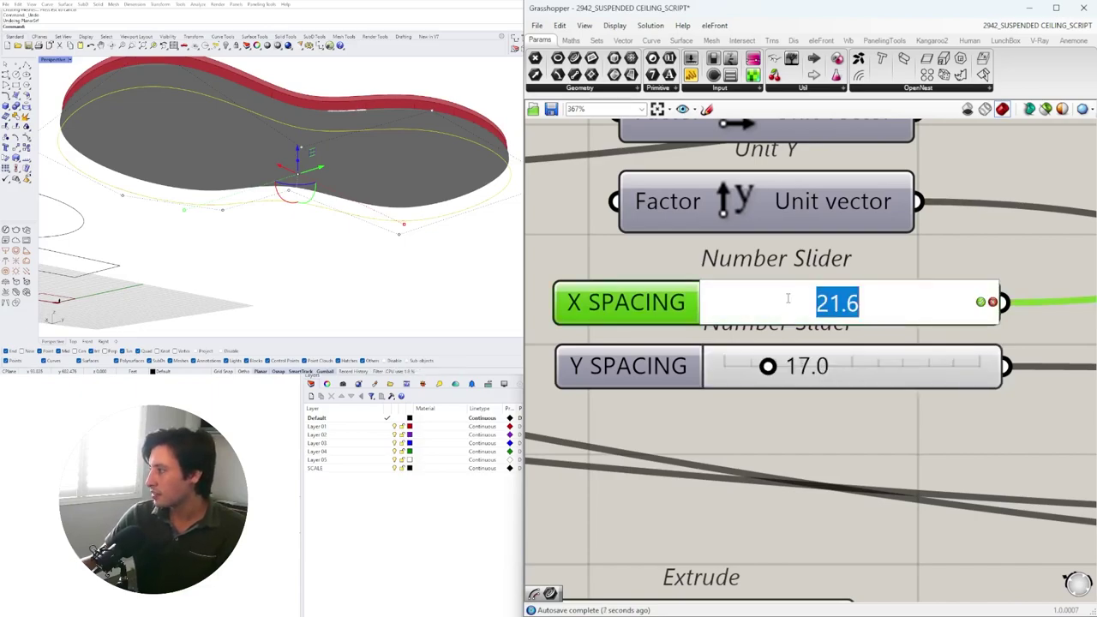
type("20")
key("Return")
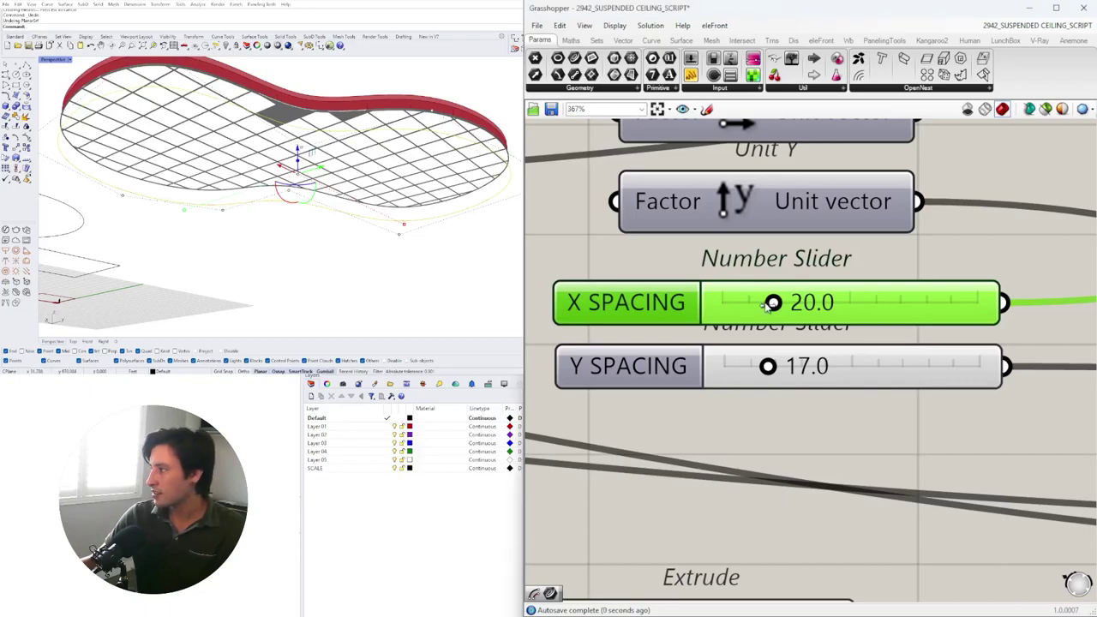
Widen the ceiling grid to an X spacing of 56.2 and a Y spacing of 22.1, and inspect the roof
left_click_drag(768, 305, 852, 318)
mouse_move(768, 366)
left_mouse_down()
mouse_move(832, 367)
mouse_move(758, 365)
mouse_move(781, 364)
left_mouse_up()
scroll(347, 163, "down", 4)
right_click_drag(347, 163, 362, 191)
scroll(361, 191, "up", 5)
Connect the Rectangle component's output to the Relay in place of the Curve parameter and view the square roof
scroll(758, 233, "down", 9)
right_click_drag(606, 294, 867, 337)
scroll(736, 328, "up", 3)
left_click_drag(730, 309, 776, 318)
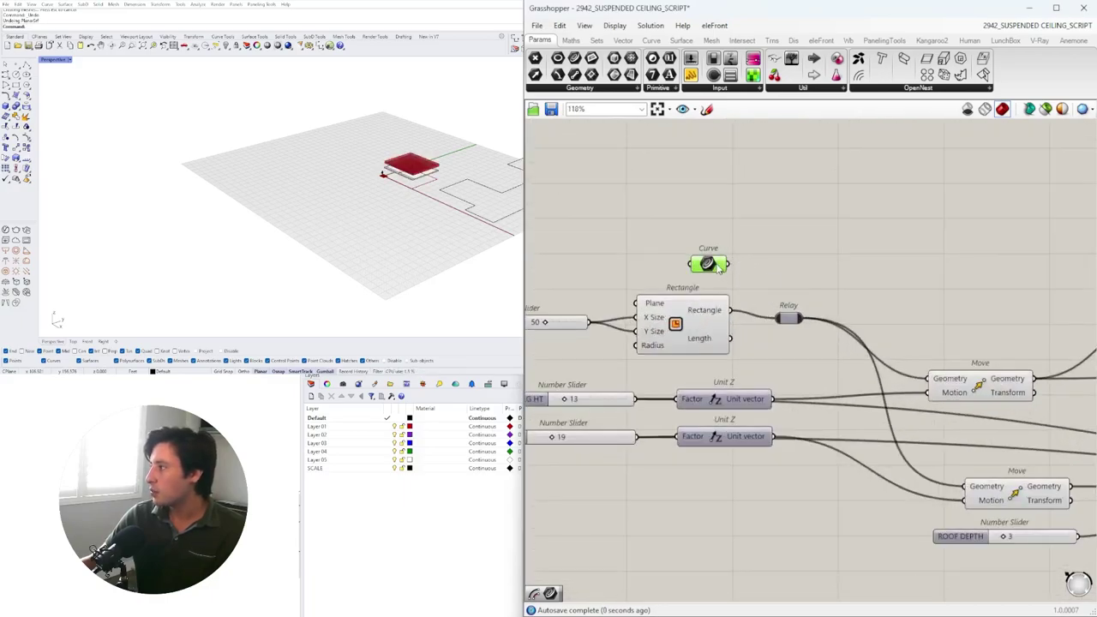
right_click_drag(725, 265, 828, 272)
scroll(493, 176, "up", 9)
right_click_drag(303, 188, 351, 120)
scroll(865, 360, "down", 5)
Reduce the X spacing to 30.8 and set the Y spacing to 8
right_click_drag(853, 467, 583, 454)
right_click_drag(942, 411, 805, 423)
scroll(771, 446, "down", 3)
scroll(951, 420, "up", 6)
scroll(808, 423, "up", 4)
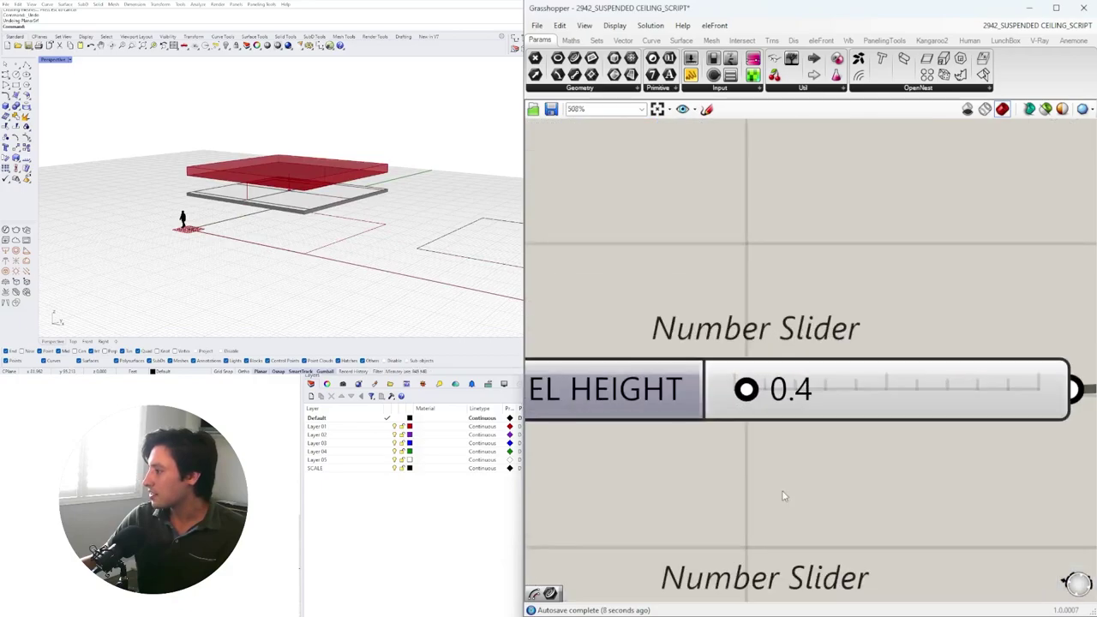
scroll(778, 480, "down", 7)
scroll(614, 411, "up", 10)
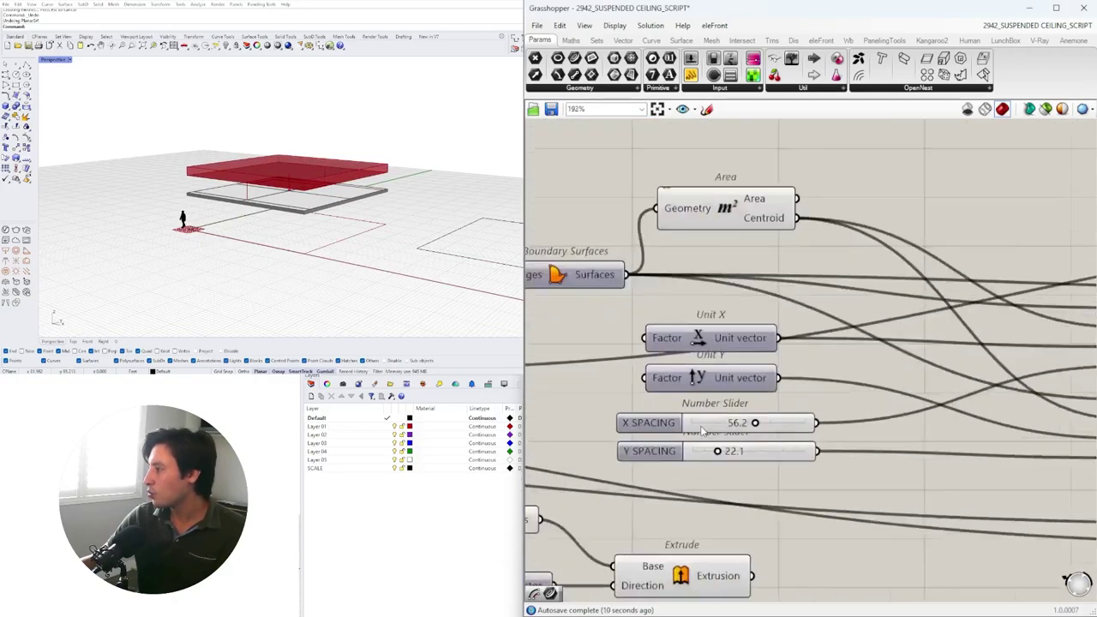
left_click_drag(787, 421, 782, 422)
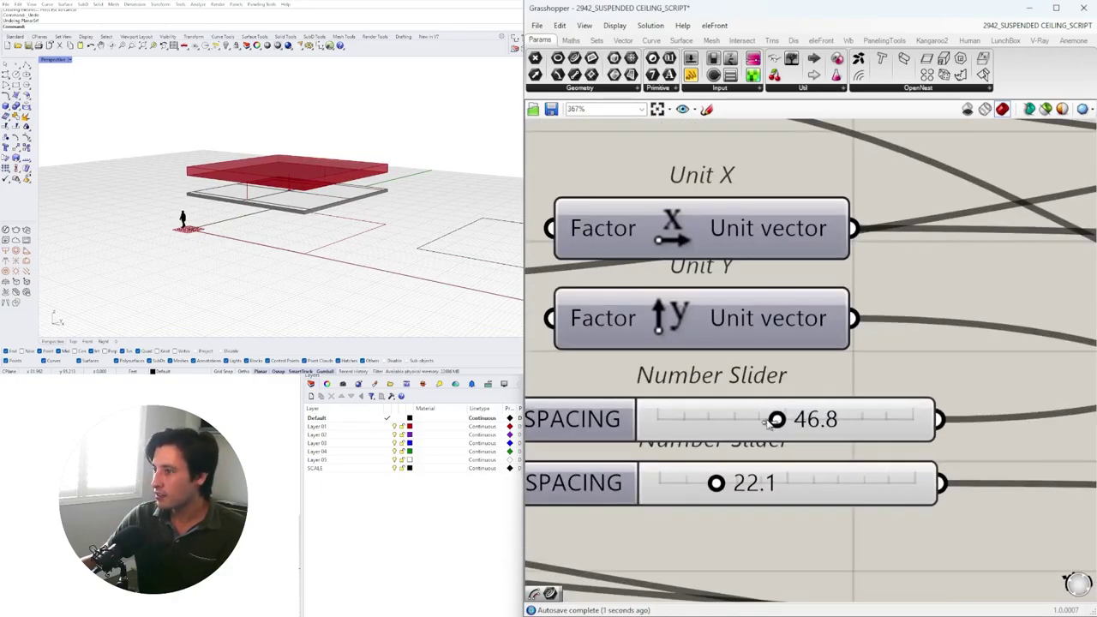
left_click_drag(724, 484, 685, 483)
double_click(685, 480)
type("8")
key("Return")
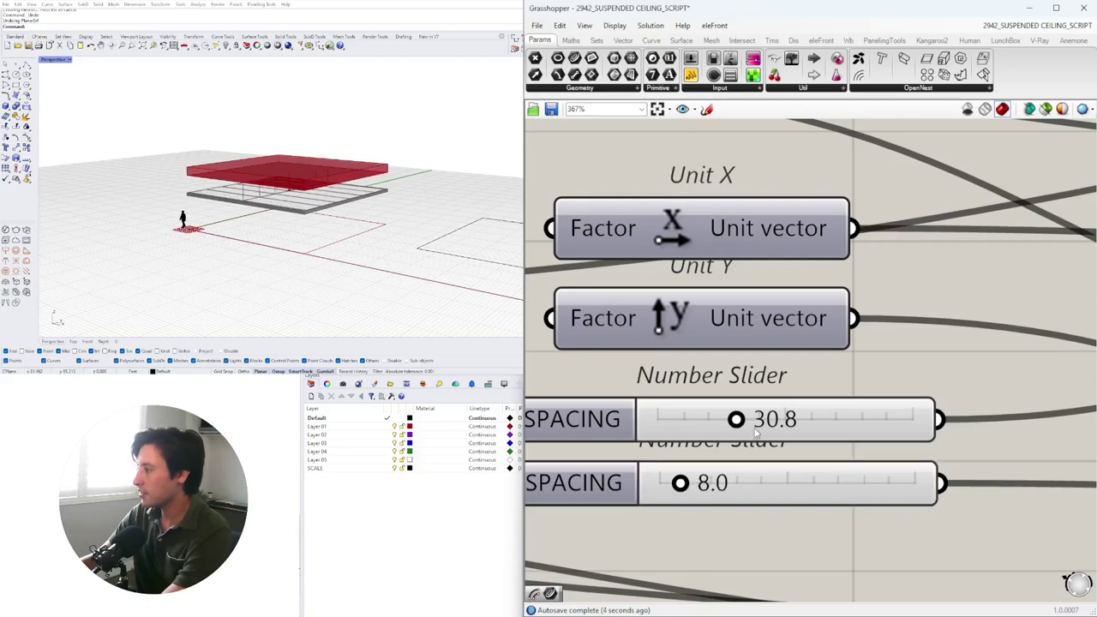
Set the X spacing to 8
double_click(686, 418)
type("8")
key("Return")
Delete the leftover boundary curves lying on the ground beyond the square roof
right_click_drag(411, 240, 321, 248)
type("z")
key("Return")
type("e")
key("Return")
left_click_drag(430, 285, 262, 140)
key("Delete")
type("z")
key("Return")
type("e")
key("Return")
Inspect the square roof's ceiling grid and hangers from below, next to the scale figure
right_click_drag(272, 216, 229, 152)
scroll(302, 174, "up", 4)
scroll(218, 115, "up", 4)
scroll(233, 123, "down", 2)
scroll(240, 133, "down", 4)
scroll(227, 153, "up", 4)
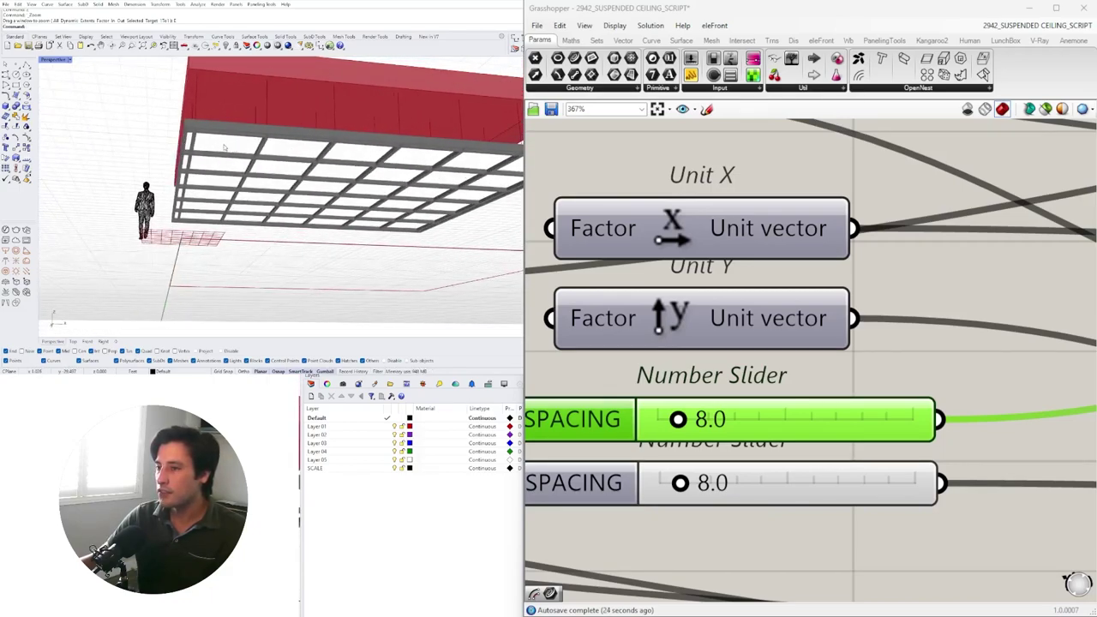
Move the Unit X component slightly away from Unit Y and trace both vectors to the Contour components they direct
scroll(812, 294, "down", 5)
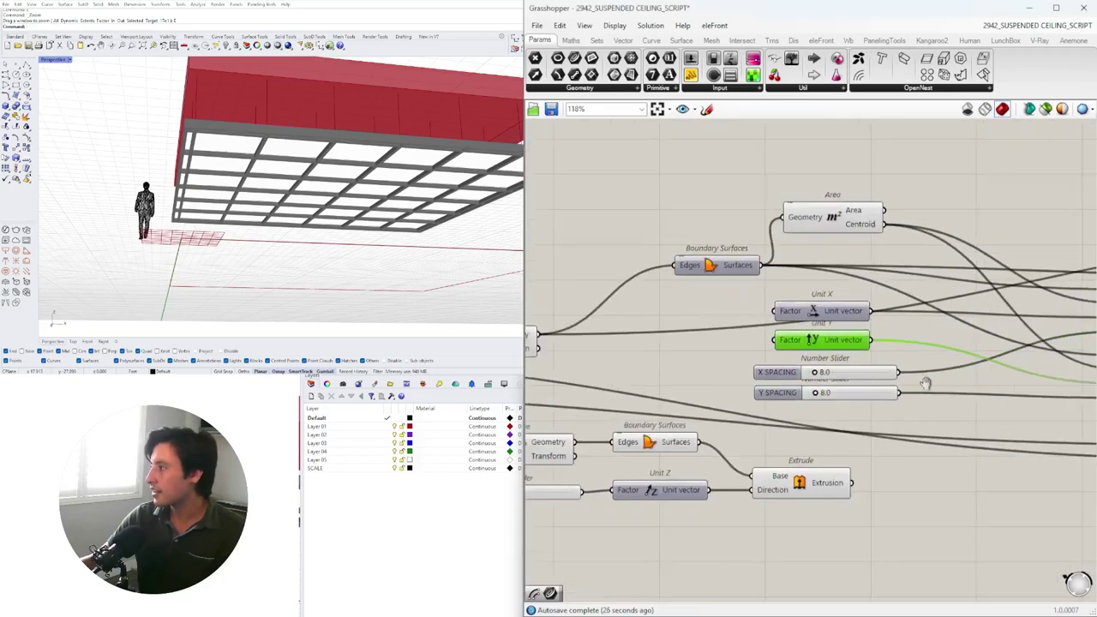
left_click_drag(838, 289, 837, 280)
left_click(834, 317)
scroll(833, 295, "down", 2)
right_click_drag(900, 305, 809, 308)
scroll(805, 309, "up", 1)
left_click_drag(805, 320, 731, 284)
left_click(1025, 341)
left_click(735, 316)
left_click(722, 282)
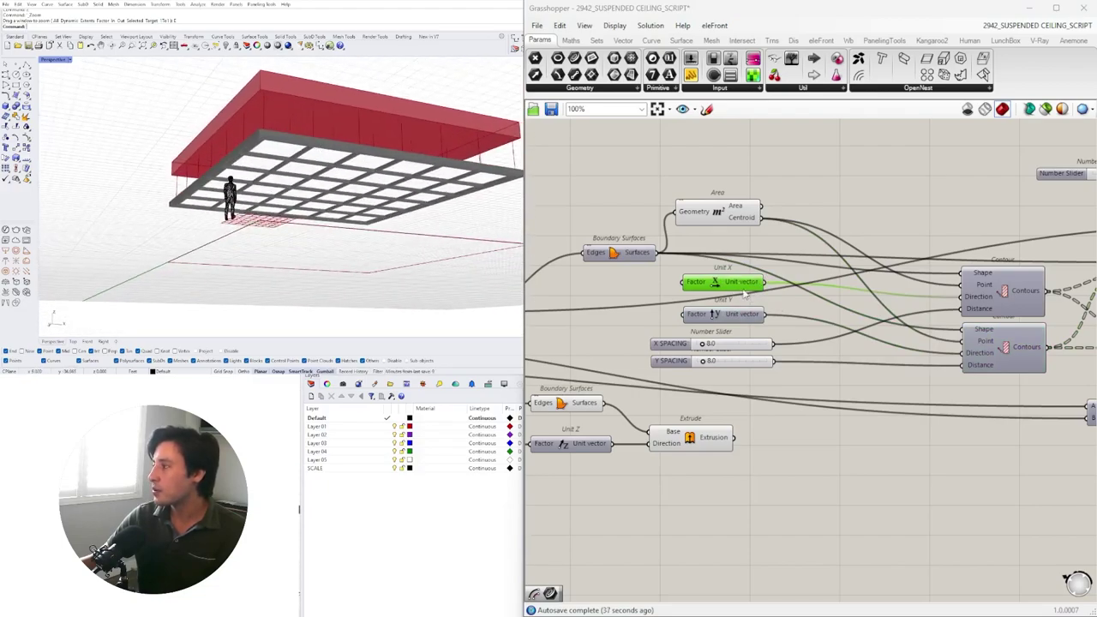
left_click(1010, 292)
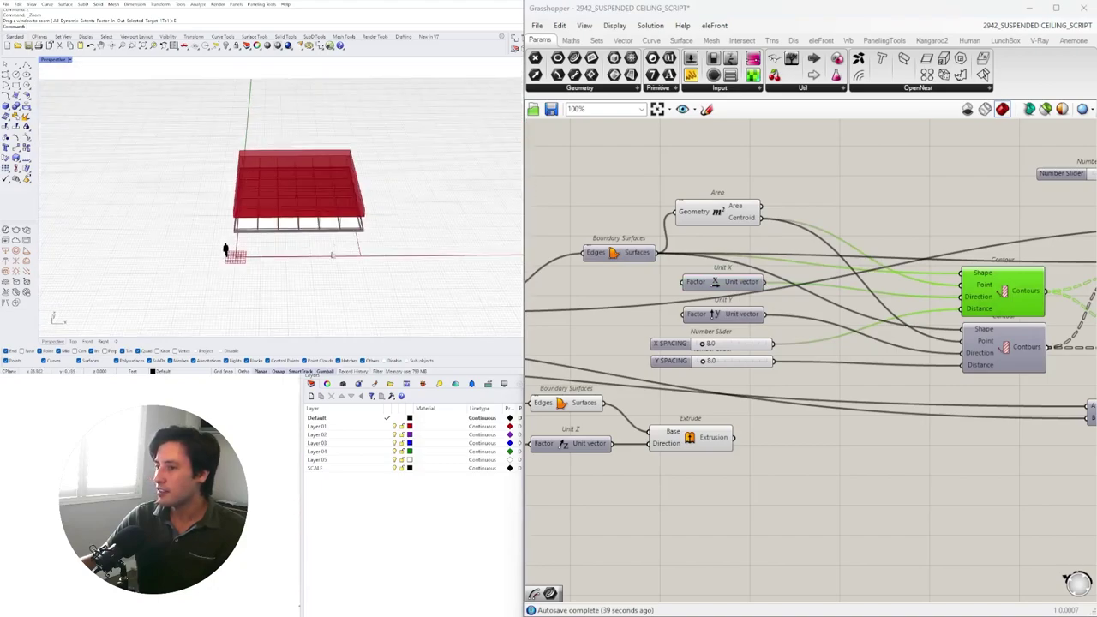
Draw two crossing diagonal lines on the ground beside the square roof
left_click(26, 64)
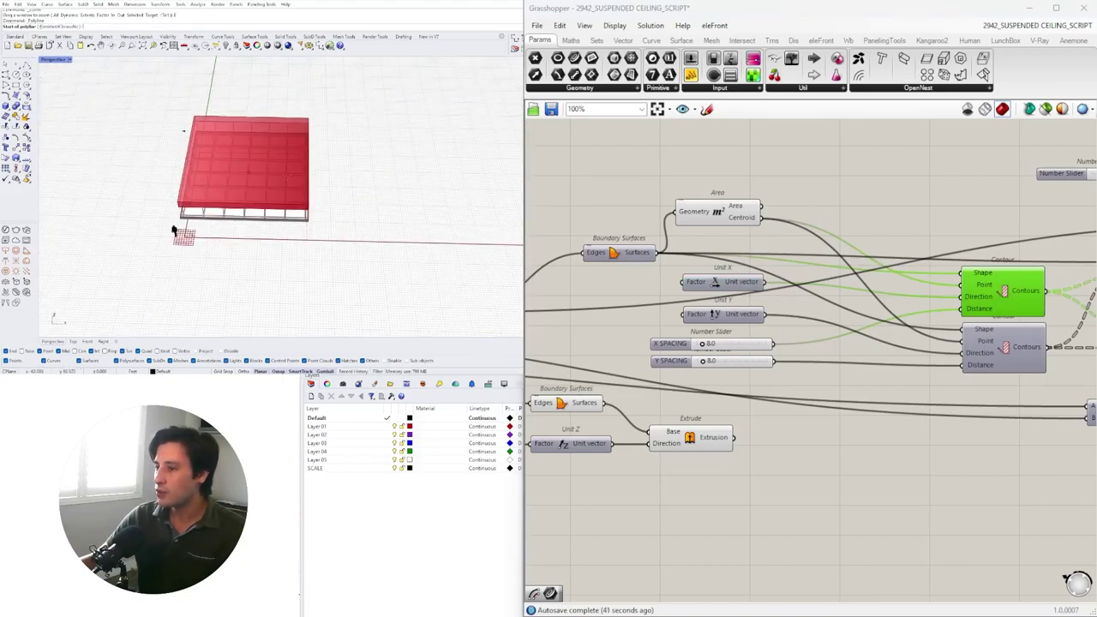
left_click(335, 234)
left_click(435, 153)
right_click(434, 153)
right_click(363, 160)
left_click(346, 152)
left_click(428, 231)
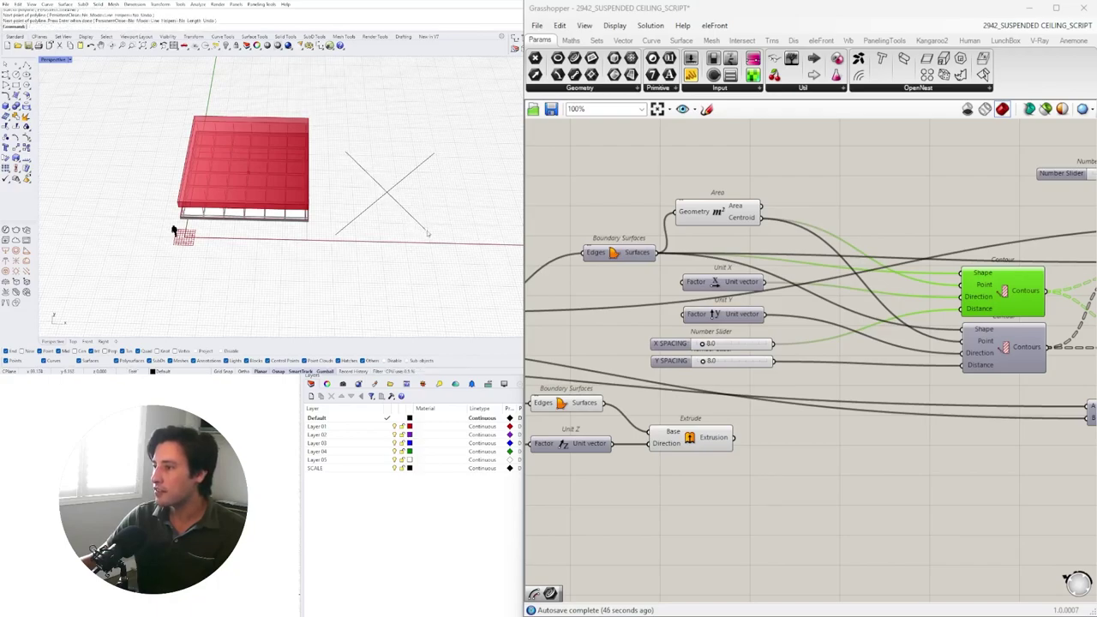
Add a new Curve parameter above the Area component
right_click_drag(689, 141, 693, 177)
double_click(693, 171)
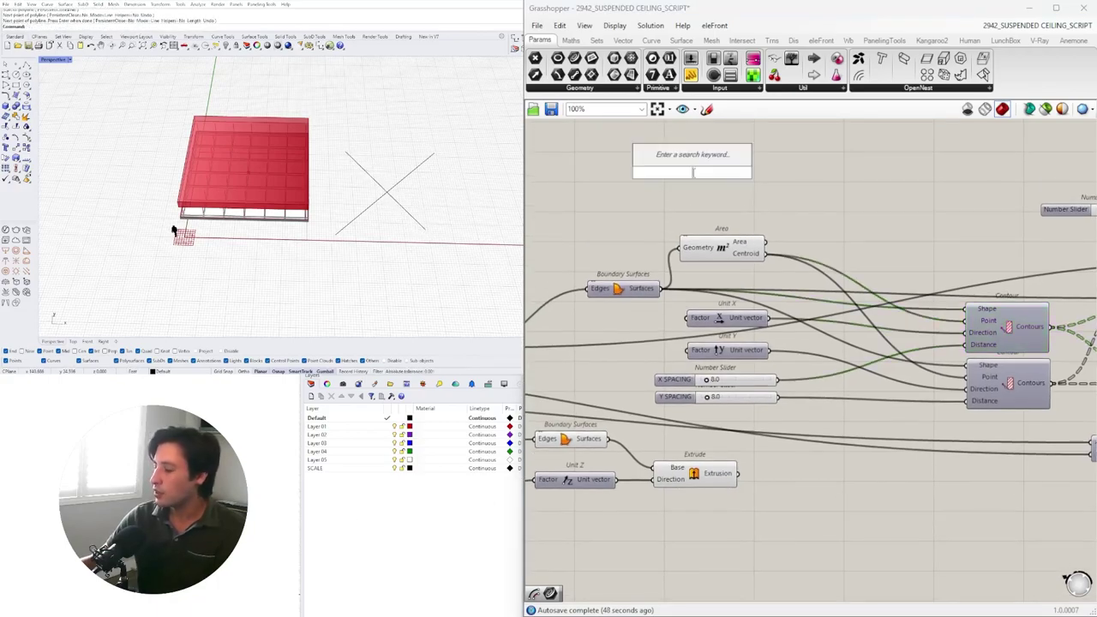
type("curve")
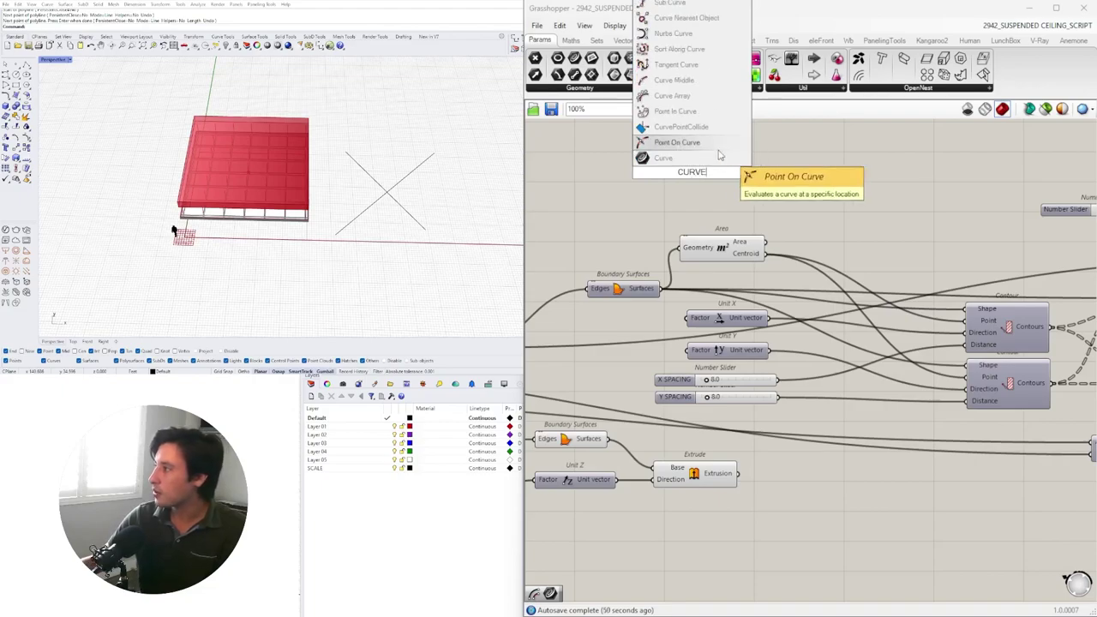
key("Return")
left_click_drag(727, 185, 738, 192)
Reference one diagonal line in the Curve parameter, then copy the parameter below and reference the other diagonal in the copy
left_click(417, 171)
right_click(730, 190)
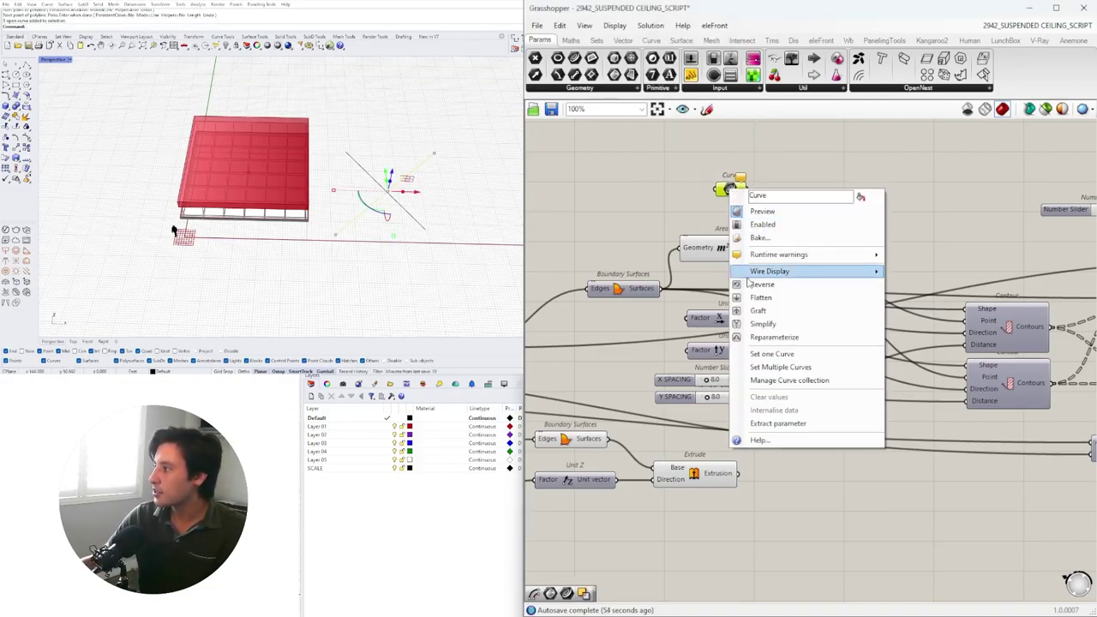
left_click(783, 352)
left_click_drag(730, 189, 732, 163)
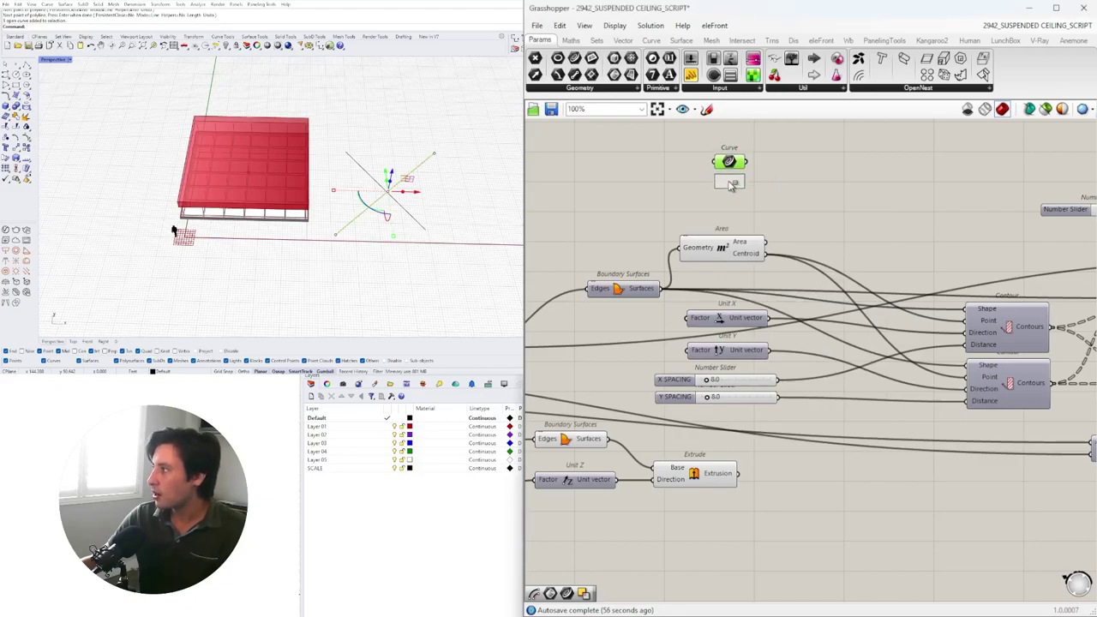
left_click(731, 186)
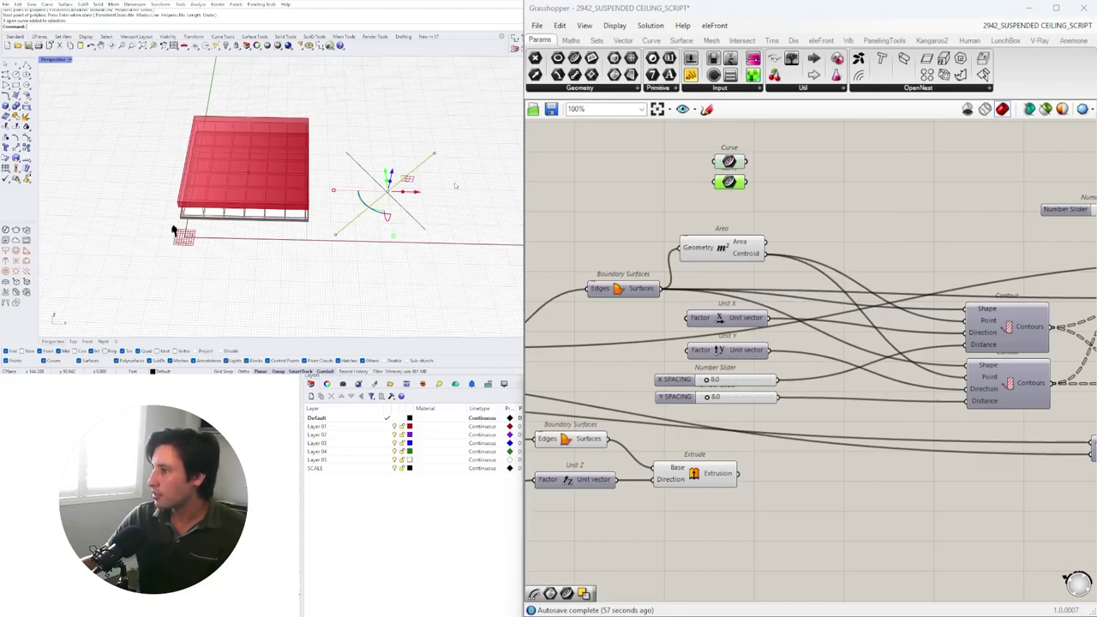
right_click(728, 181)
left_click(767, 327)
Connect the two Curve parameters to the Direction inputs of the two Contour components, one to each
left_click_drag(813, 223, 738, 146)
left_click(777, 156)
right_click_drag(786, 152, 707, 186)
left_click_drag(650, 196, 887, 365)
left_click_drag(784, 265, 887, 423)
Rotate one of the diagonal lines on the ground twice to reorient the ceiling grid
right_click_drag(387, 190, 377, 158)
scroll(236, 185, "up", 5)
right_click_drag(236, 190, 308, 193)
scroll(772, 241, "up", 3)
scroll(180, 196, "down", 7)
right_click_drag(364, 233, 368, 268)
left_click(373, 276)
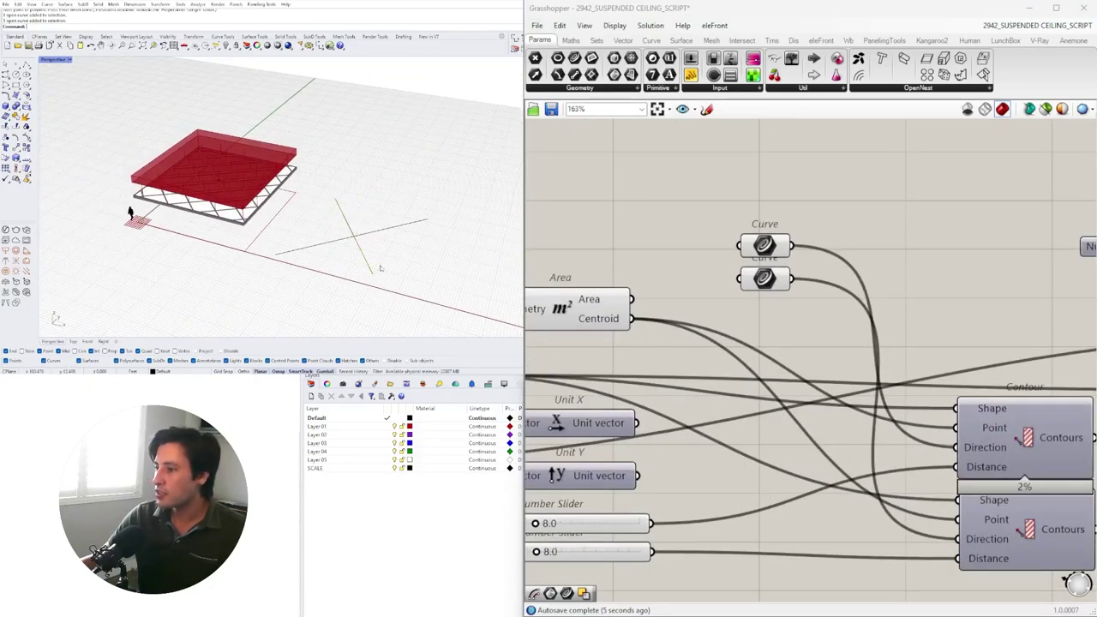
left_click(368, 264)
left_click_drag(324, 240, 328, 246)
right_click_drag(326, 243, 321, 266)
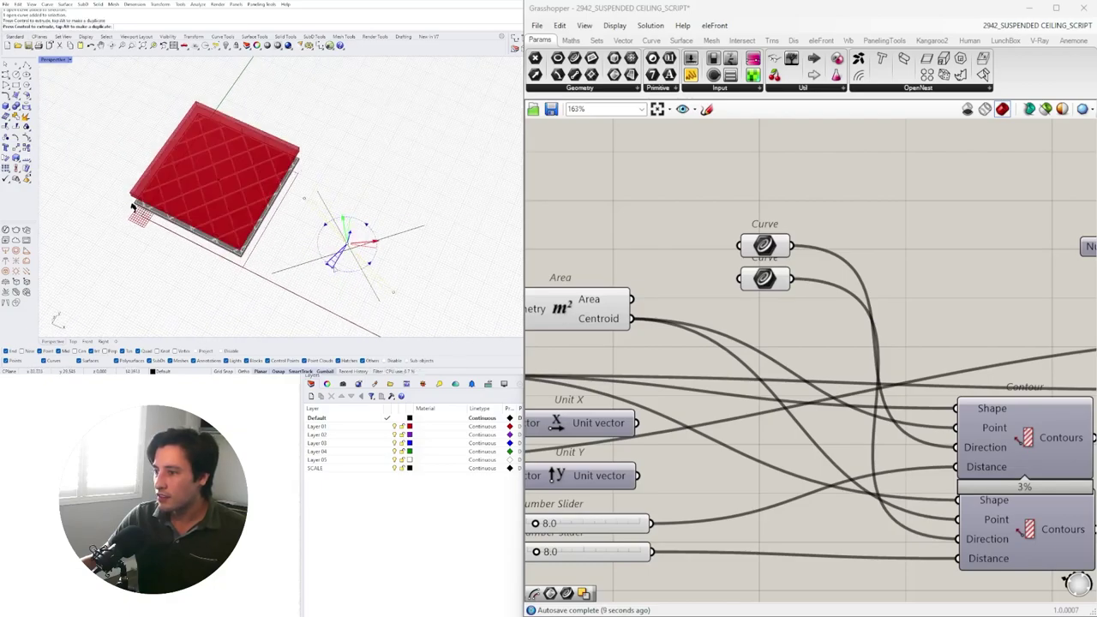
left_click_drag(337, 269, 344, 264)
right_click_drag(338, 257, 267, 100)
scroll(259, 119, "up", 5)
Copy the upper Curve parameter and place the copy above the other two
right_click_drag(804, 194, 836, 251)
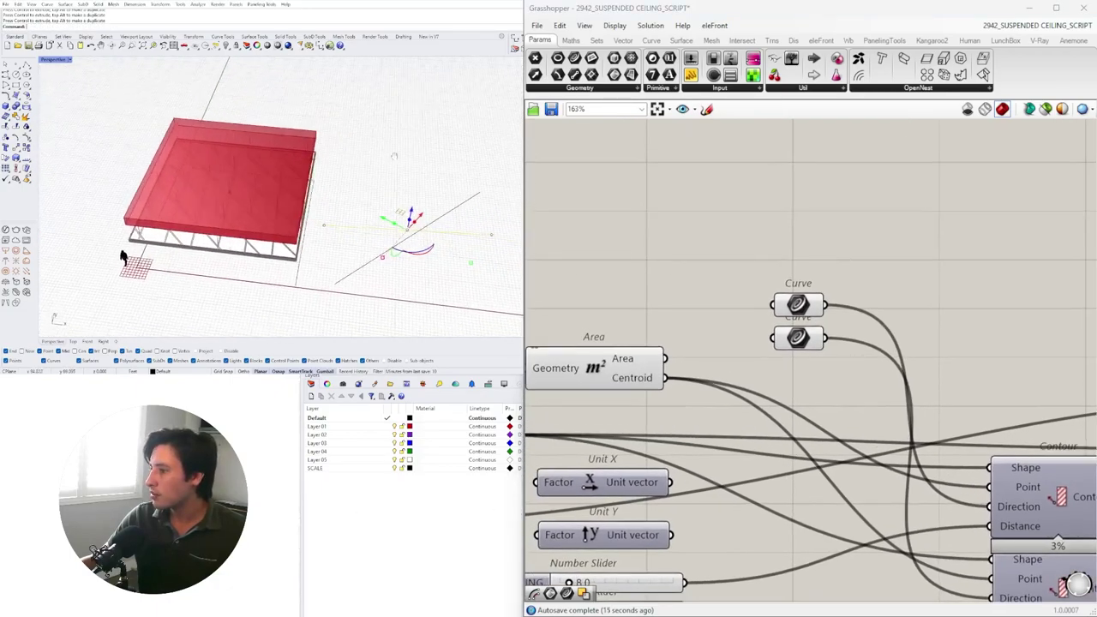
left_click(796, 304)
left_click_drag(797, 305, 799, 266, "alt")
Duplicate the selected diagonal line with a small parallel offset and reference the duplicate in the topmost Curve parameter
left_click(381, 226)
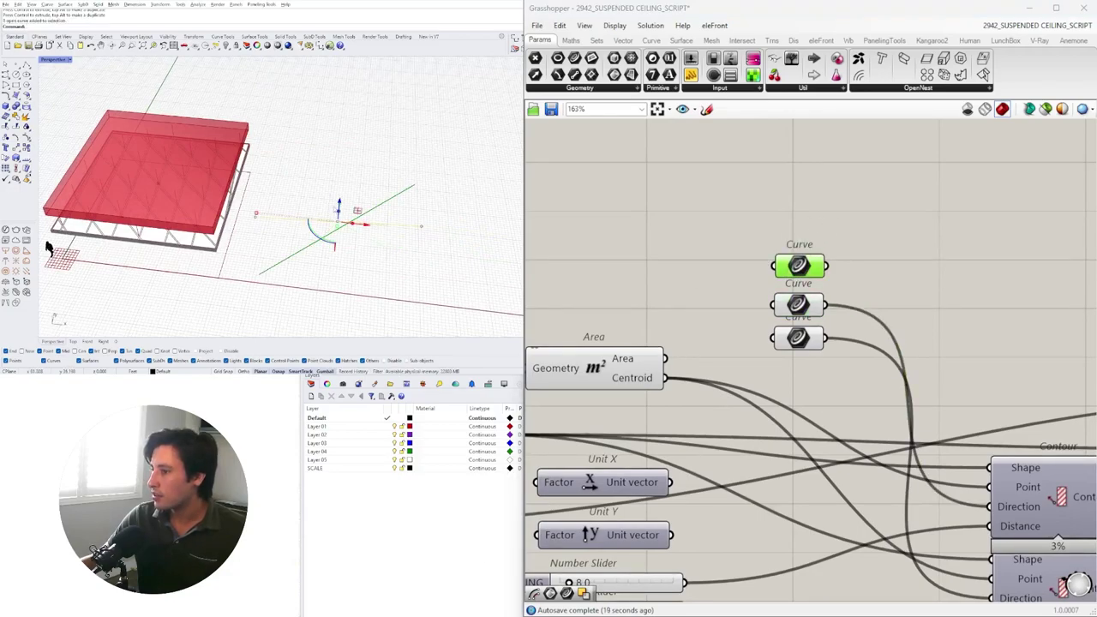
right_click_drag(421, 279, 380, 260)
key("Escape")
left_click(390, 245)
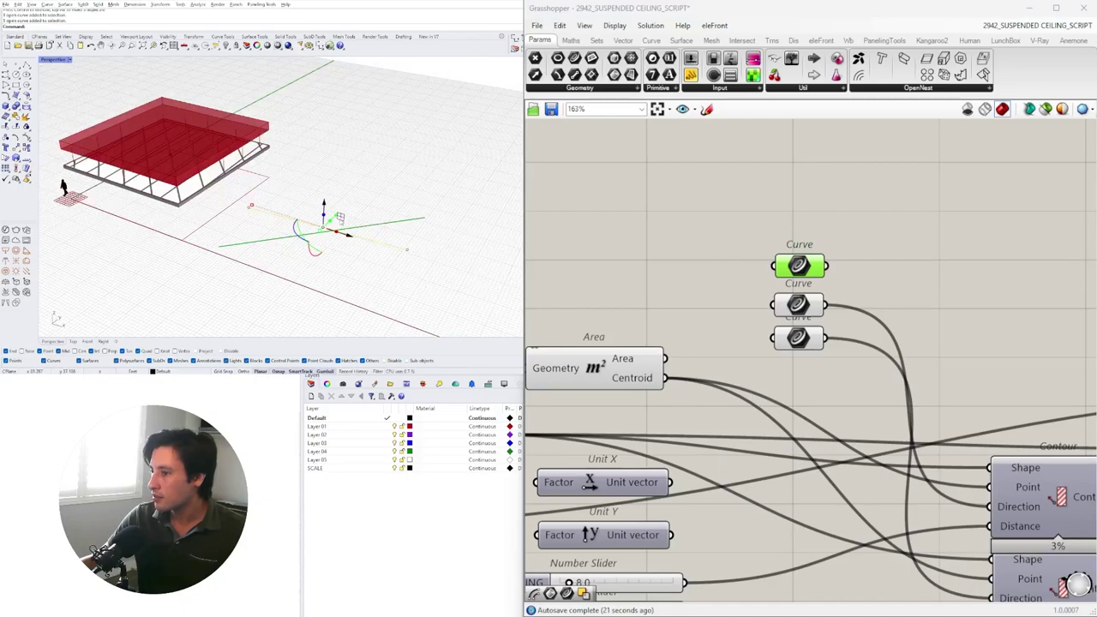
left_click_drag(335, 223, 344, 208)
right_click(804, 266)
left_click(866, 412)
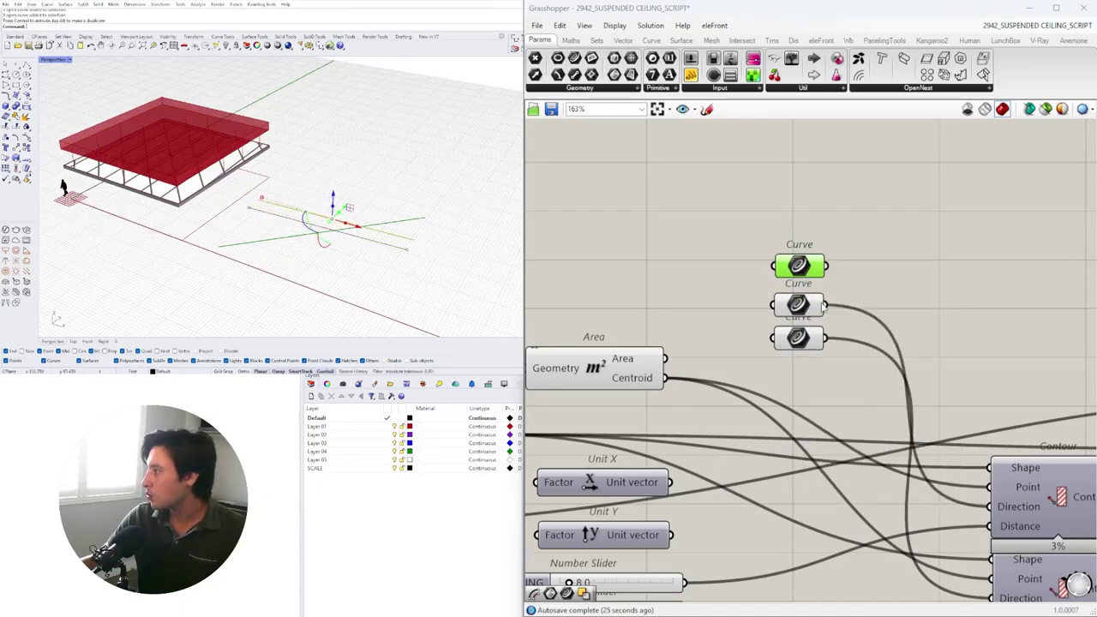
Add the topmost Curve parameter to the upper Contour component's Direction input alongside the curve already connected
left_click_drag(824, 267, 877, 319)
scroll(891, 315, "down", 2)
left_click_drag(908, 276, 827, 266)
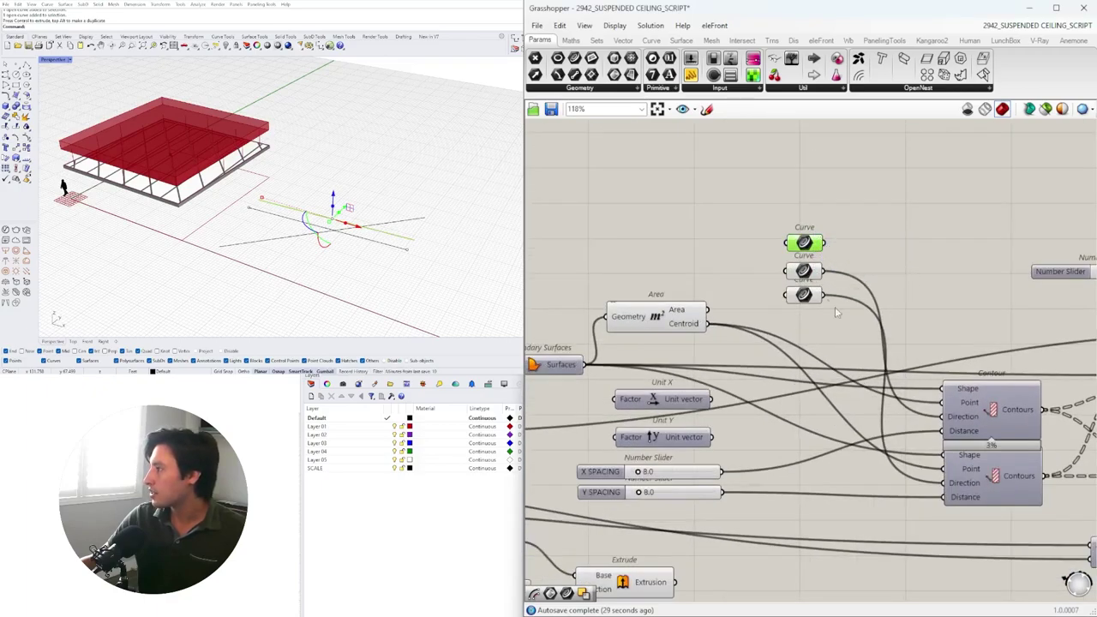
scroll(843, 320, "down", 3)
right_click_drag(844, 320, 792, 301)
left_click(892, 392)
left_click(893, 365)
left_click(893, 394)
scroll(771, 262, "up", 3)
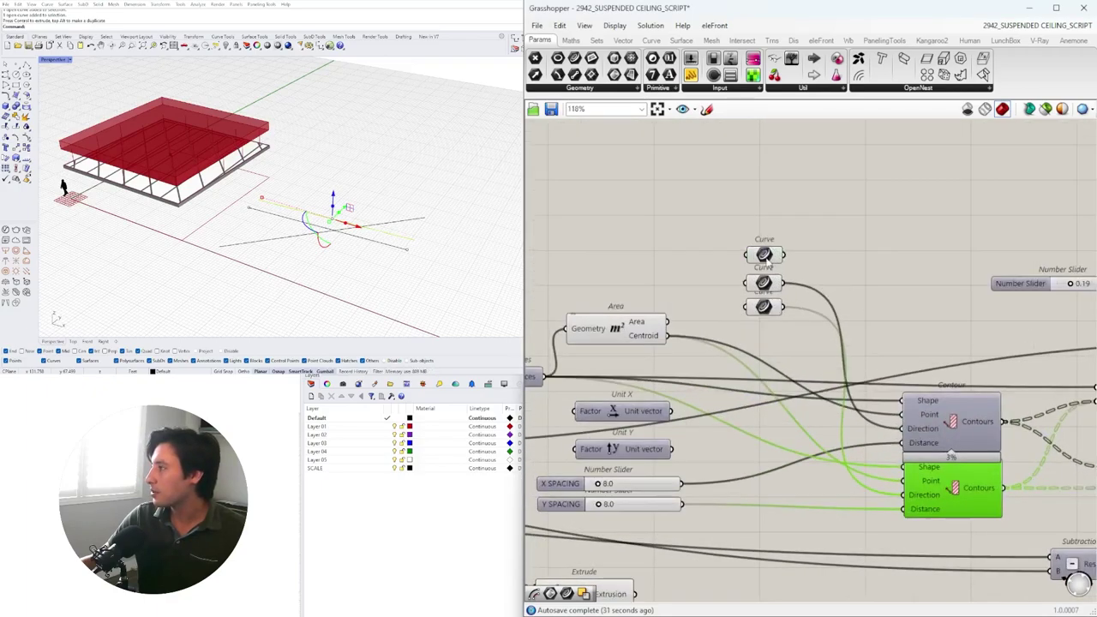
left_click_drag(783, 254, 900, 428)
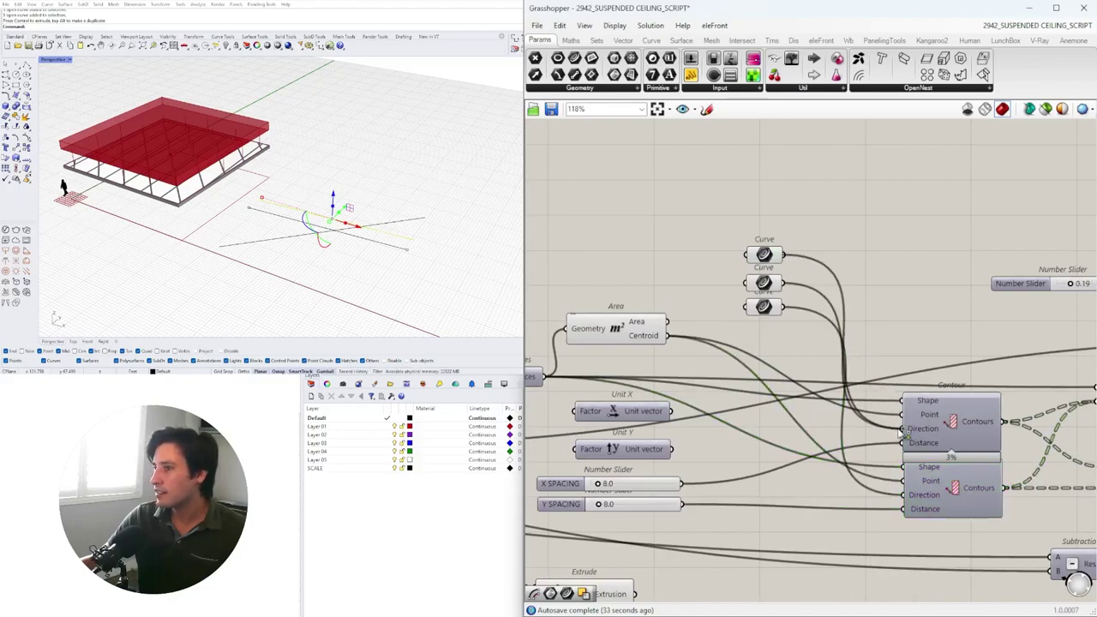
Inspect the ceiling grid driven by three lines and undo the latest changes to the duplicated line
mouse_move(377, 230)
right_mouse_down()
mouse_move(403, 154)
mouse_move(376, 221)
right_mouse_up()
key("ctrl+z")
left_click(763, 256)
left_click(379, 202)
left_click(394, 192)
left_click(787, 229)
right_click_drag(367, 201, 363, 160)
scroll(218, 168, "up", 5)
right_click_drag(226, 163, 335, 208)
key("ctrl+z")
Rotate the two remaining diagonal lines beside the roof to change the ceiling grid's directions
scroll(399, 135, "down", 8)
scroll(399, 138, "up", 5)
left_click(411, 171)
left_click_drag(421, 176, 431, 184)
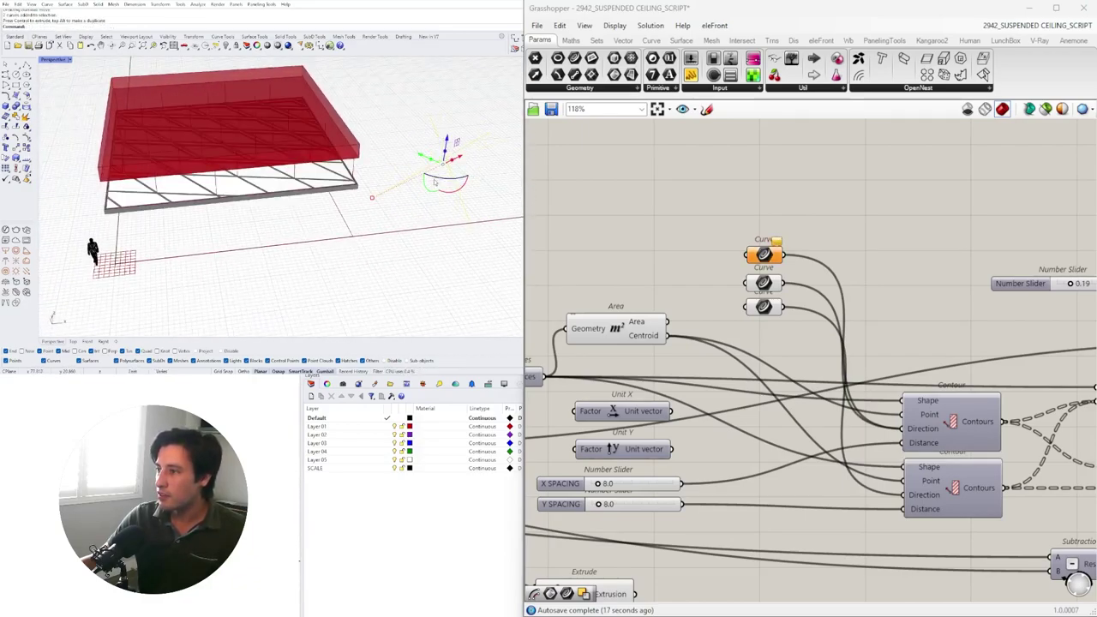
right_click_drag(435, 182, 368, 226)
left_click(377, 265)
scroll(382, 247, "down", 2)
left_click_drag(390, 241, 380, 206)
left_click(411, 175)
Reconnect Unit X and Unit Y to the Direction inputs of the upper and lower Contour components respectively
right_click_drag(651, 316, 710, 253)
left_click_drag(731, 347, 961, 380)
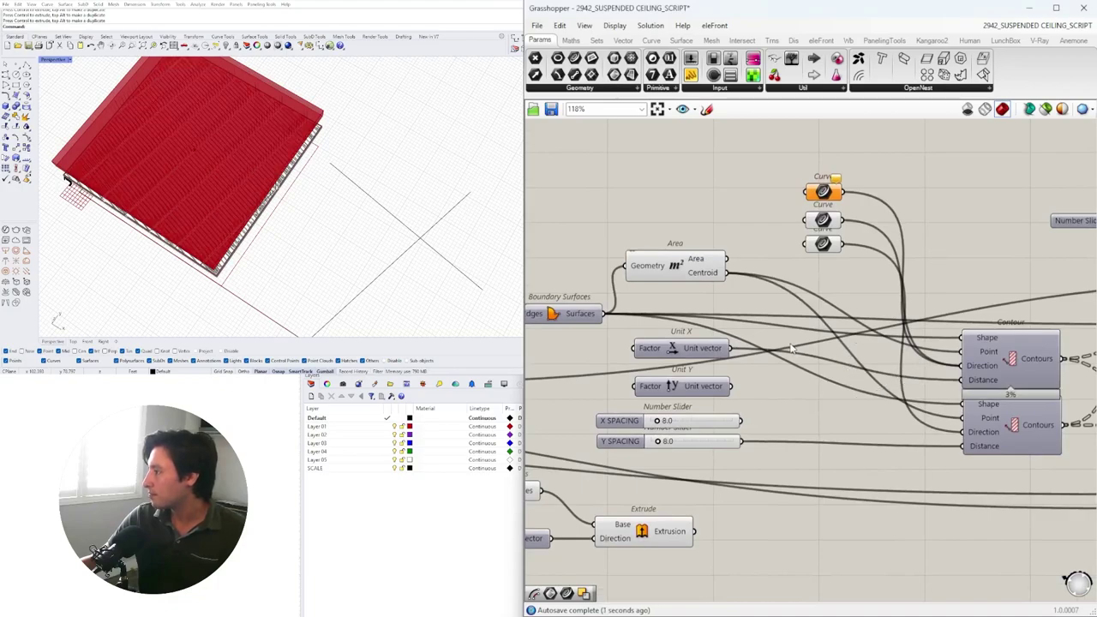
left_click_drag(730, 349, 969, 367)
left_click_drag(730, 386, 959, 432)
Delete the three Curve parameters above the Area component
left_click_drag(869, 258, 816, 173)
right_click_drag(642, 368, 715, 380)
key("Delete")
scroll(724, 364, "up", 2)
left_click(741, 356)
scroll(861, 267, "down", 3)
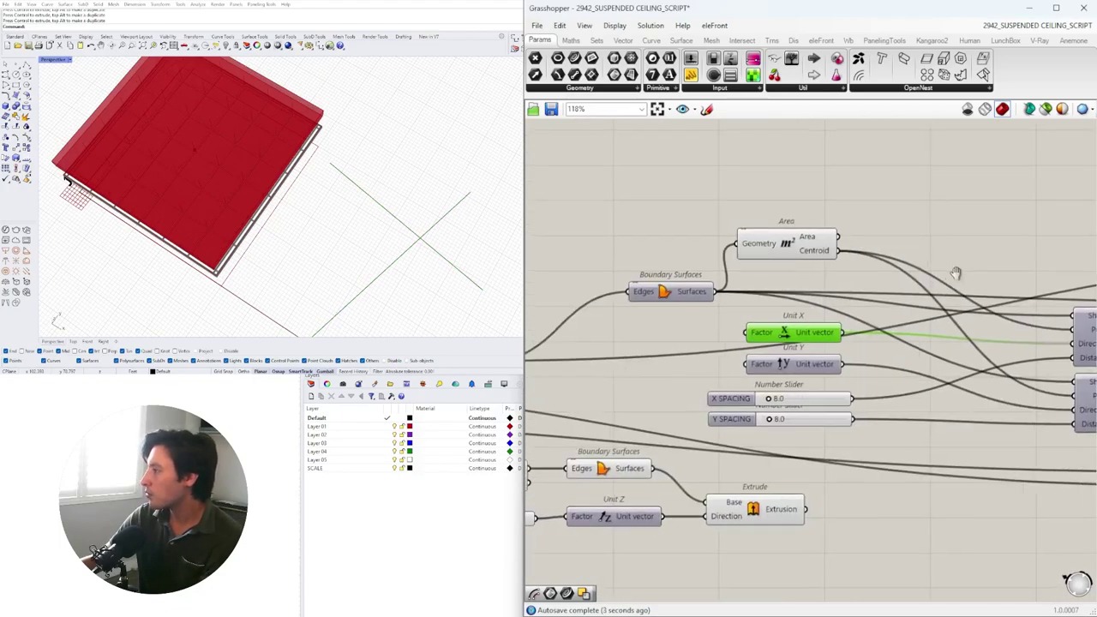
Move the Unit X and Unit Y components together to just above the Area component
right_click_drag(1084, 322, 837, 363)
right_click_drag(600, 357, 814, 366)
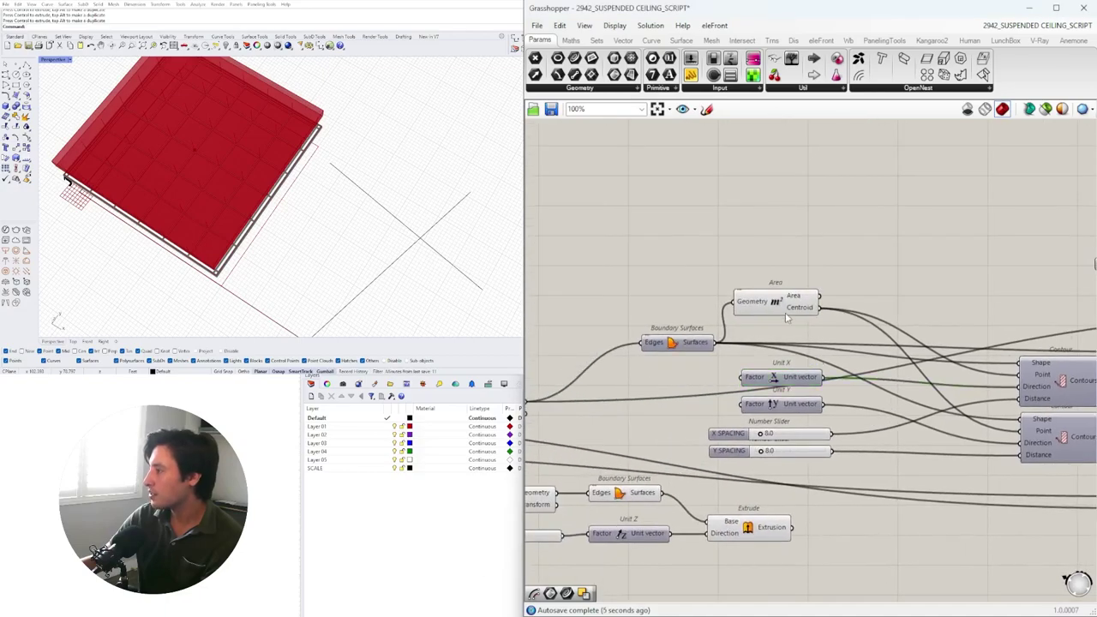
left_click_drag(784, 315, 740, 422)
left_click_drag(765, 383, 777, 253)
left_click(858, 238)
Examine the whole script layout and the roof's ceiling grid and hangers in perspective
scroll(860, 240, "down", 3)
scroll(751, 379, "up", 3)
scroll(800, 366, "down", 4)
right_click_drag(956, 375, 846, 380)
scroll(786, 370, "down", 2)
scroll(741, 315, "down", 2)
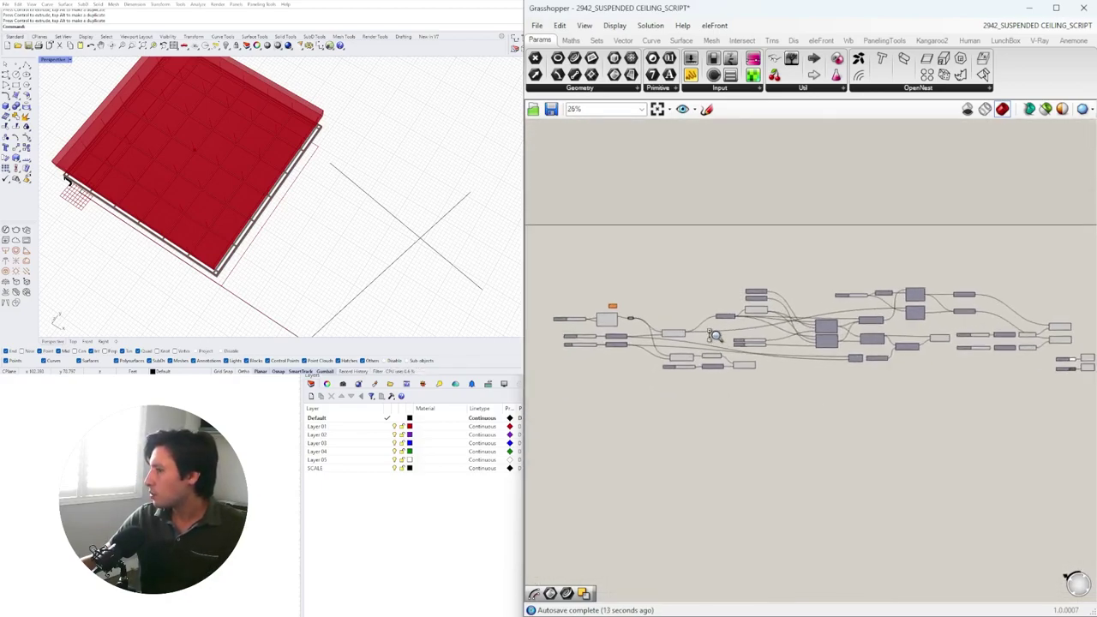
mouse_move(296, 238)
right_mouse_down()
mouse_move(276, 154)
mouse_move(334, 159)
mouse_move(334, 186)
mouse_move(351, 182)
mouse_move(336, 195)
mouse_move(328, 253)
mouse_move(303, 259)
right_mouse_up()
scroll(276, 154, "up", 3)
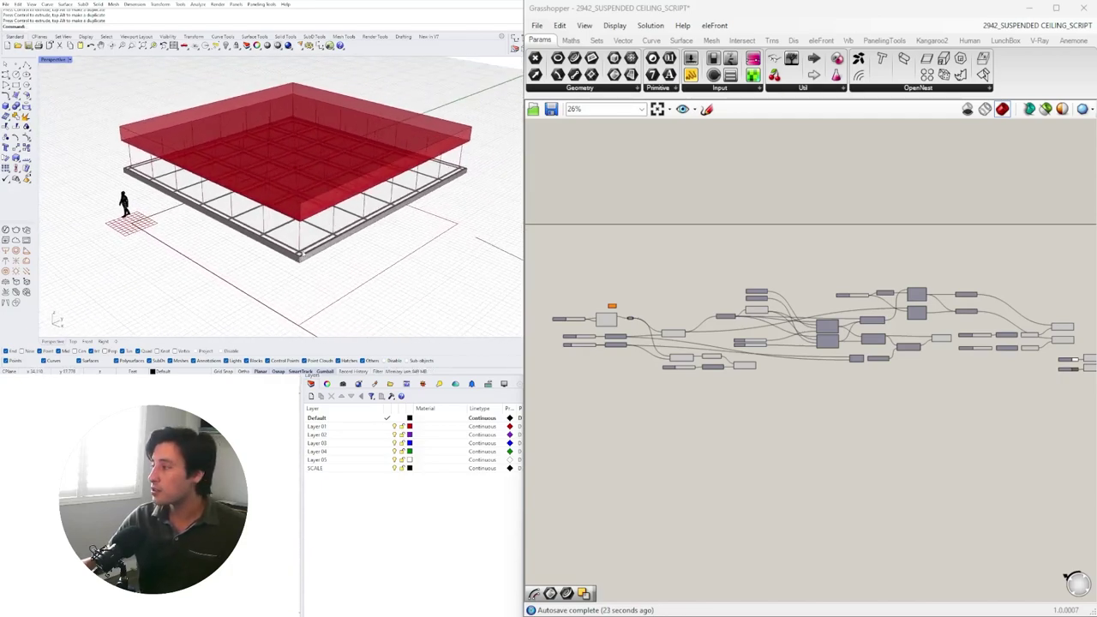